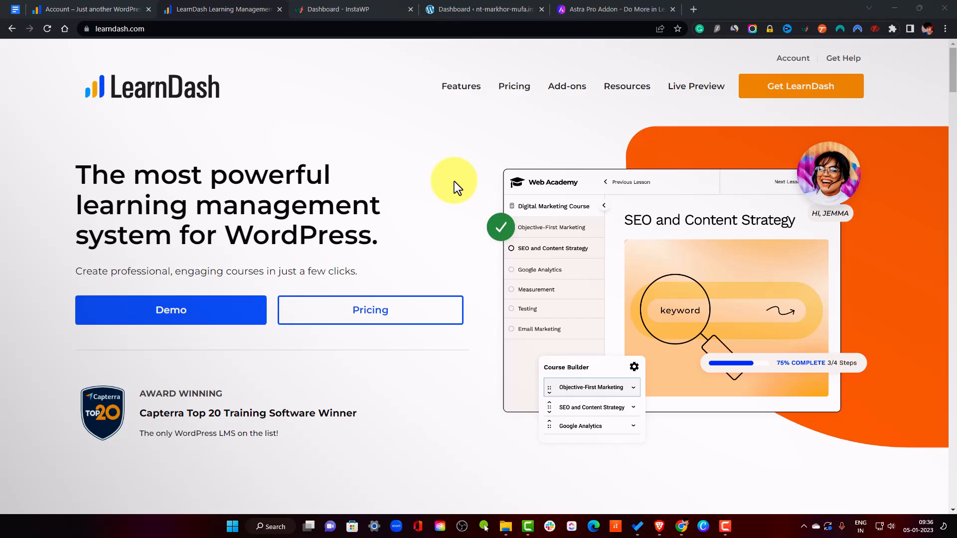
Look through the LearnDash homepage's course structure, selling features, pricing options and support sections.
scroll(454, 182, down, 5)
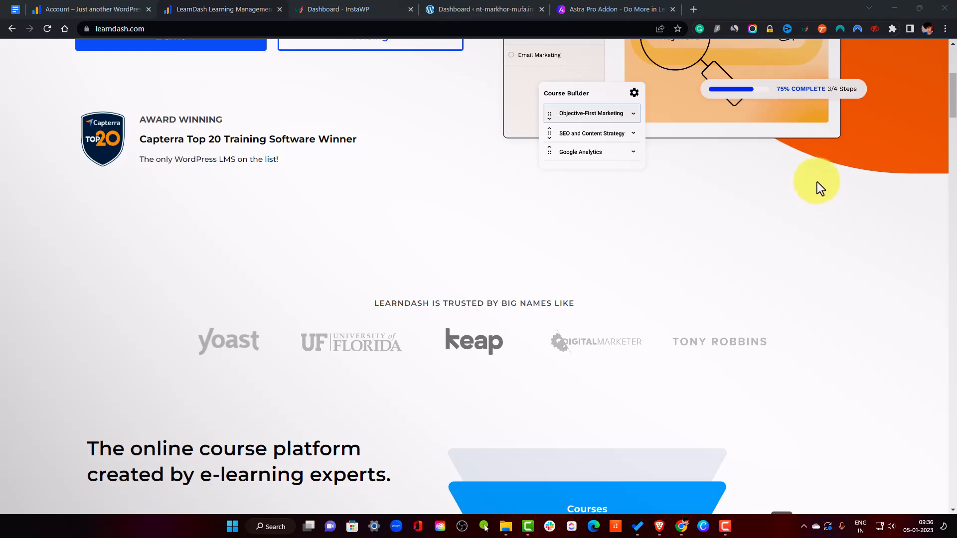
drag(955, 102, 956, 140)
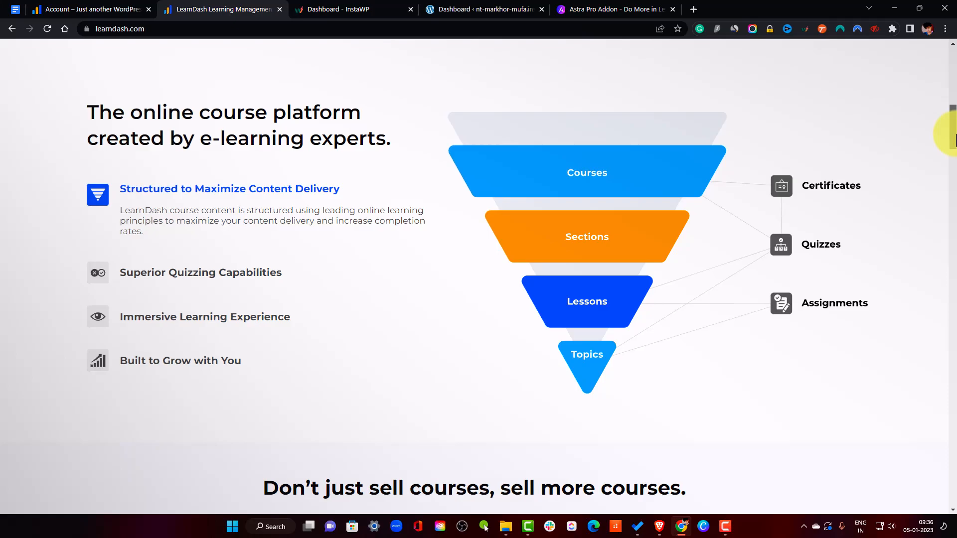
drag(955, 140, 955, 140)
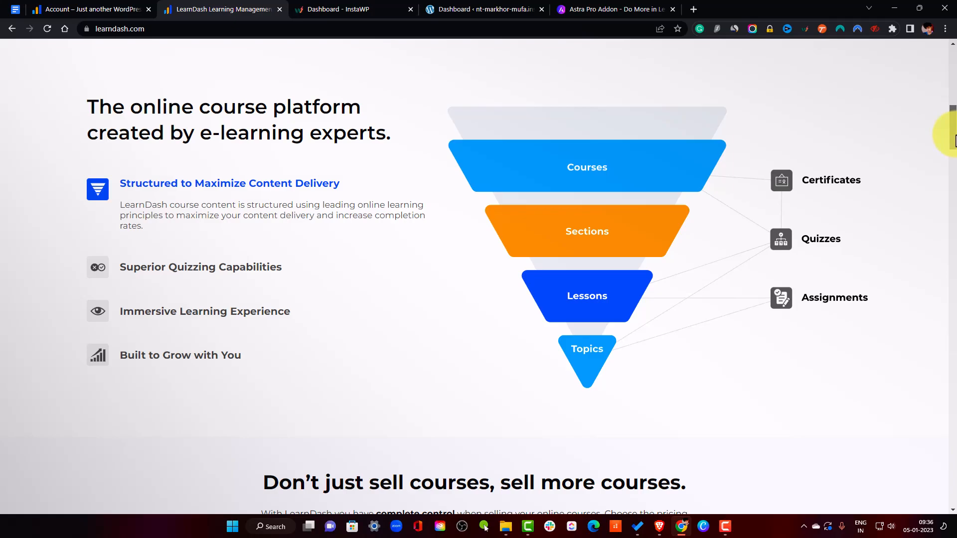
drag(955, 141, 955, 182)
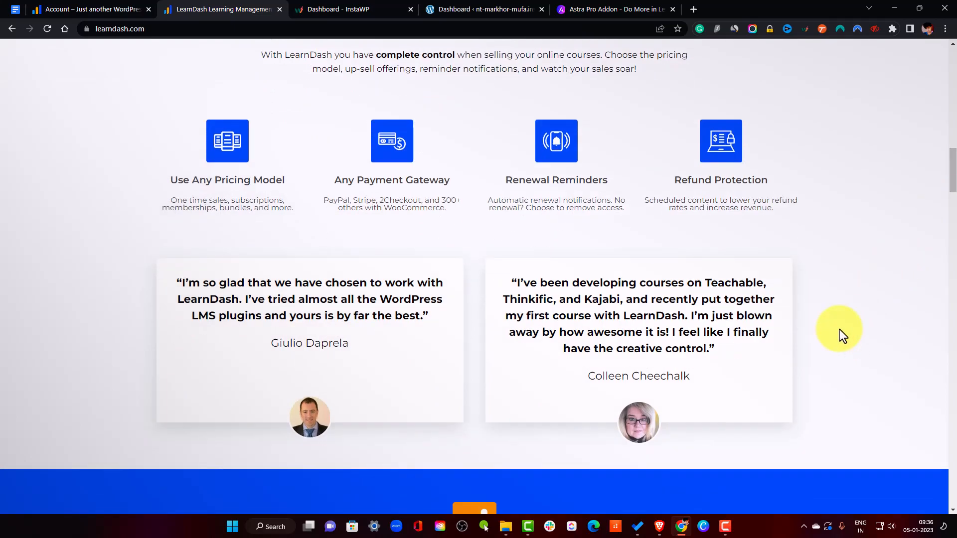
mouse_move(953, 172)
mouse_down()
mouse_move(947, 209)
mouse_move(955, 156)
mouse_up()
scroll(955, 156, down, 1)
drag(172, 245, 254, 246)
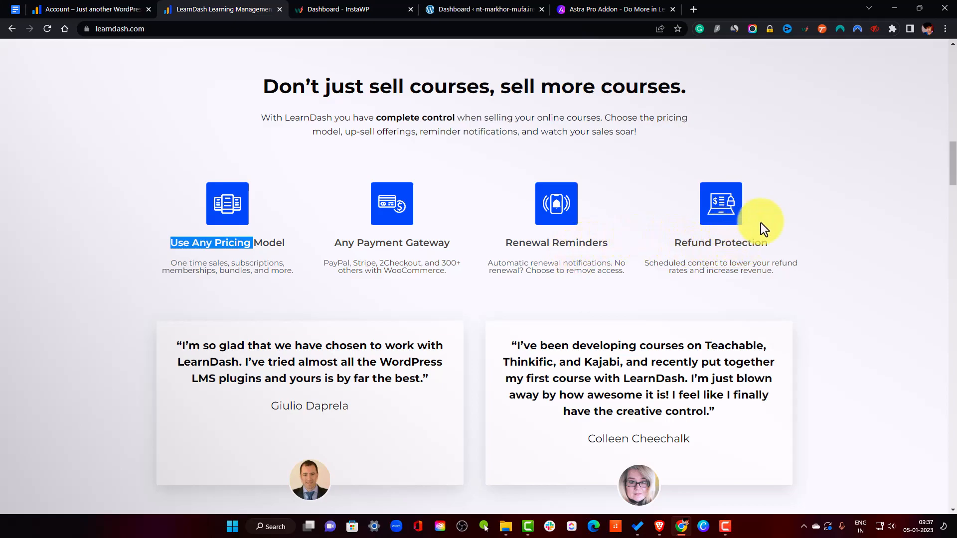
drag(956, 164, 893, 448)
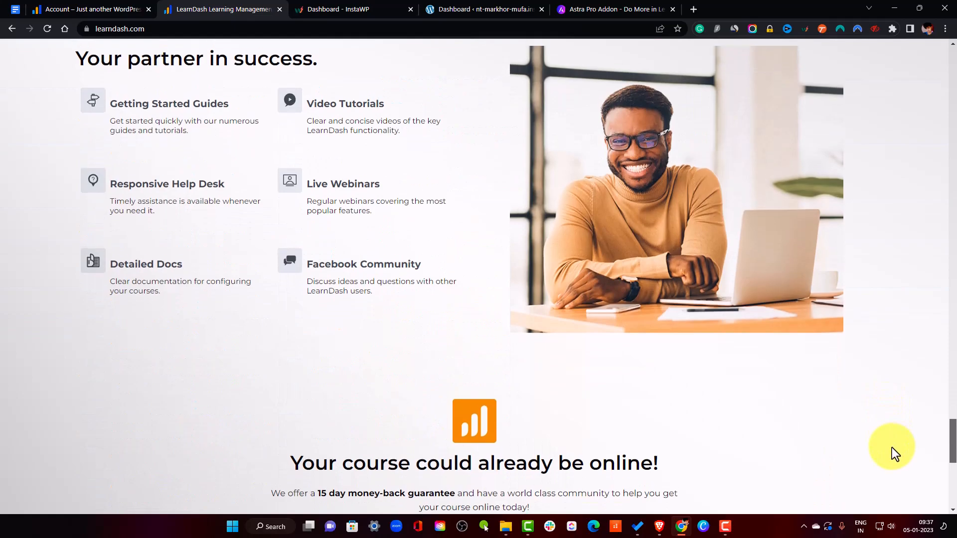
drag(893, 447, 953, 75)
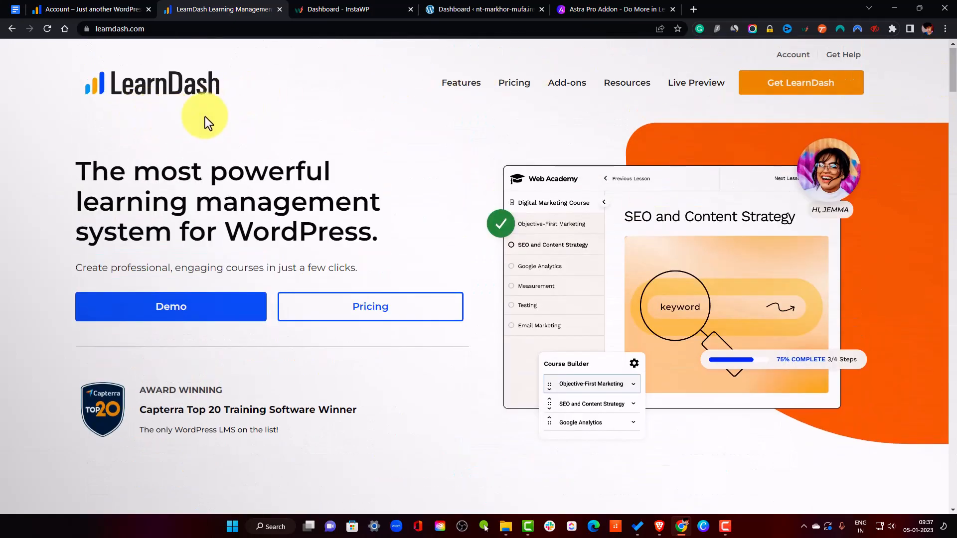
Switch to InstaWP and set up a new site from scratch with PHP 7.4 and the custom name learndash-testing.
click(339, 10)
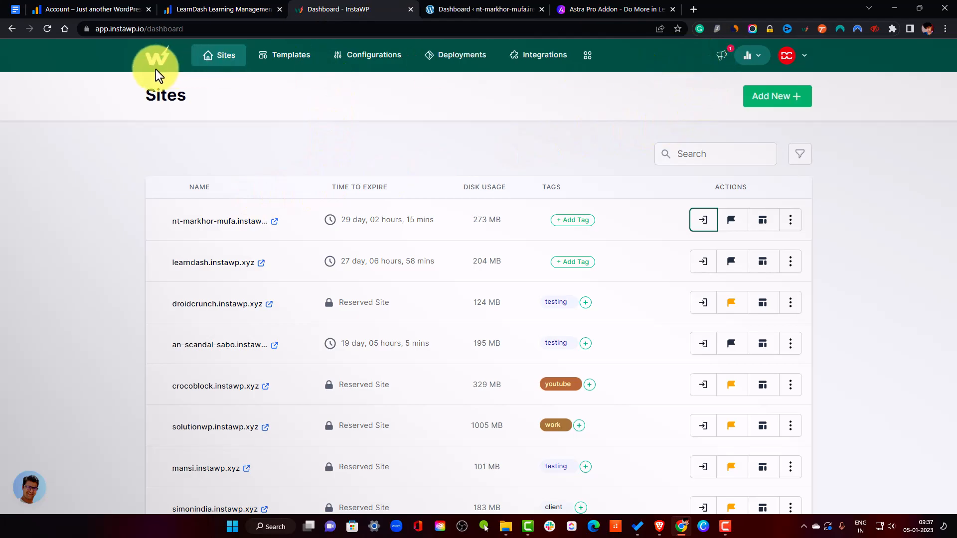
click(768, 98)
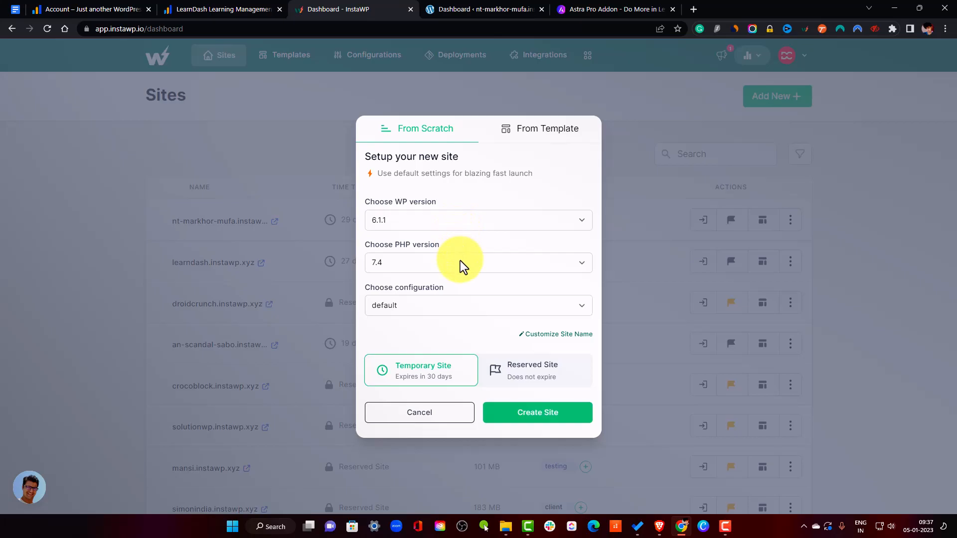
click(460, 261)
click(458, 257)
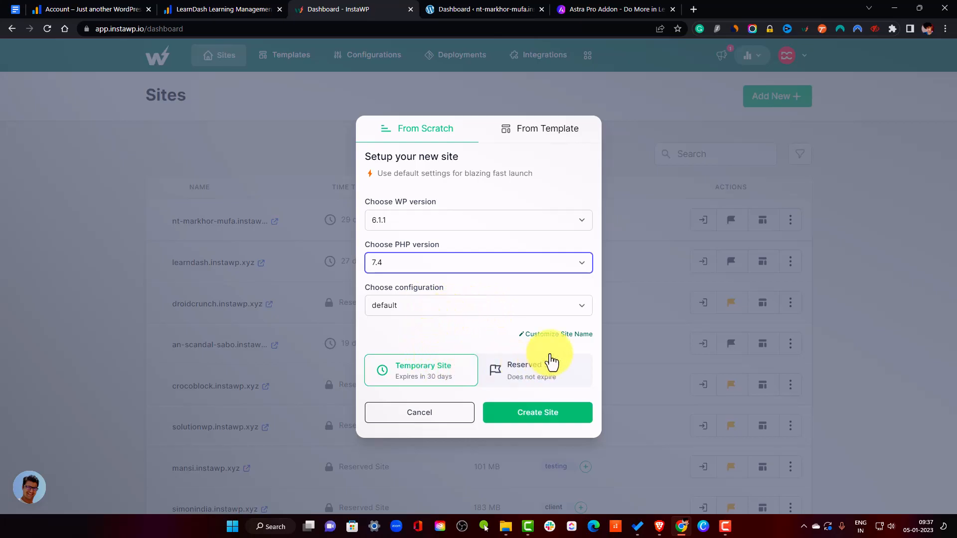
click(560, 335)
click(452, 348)
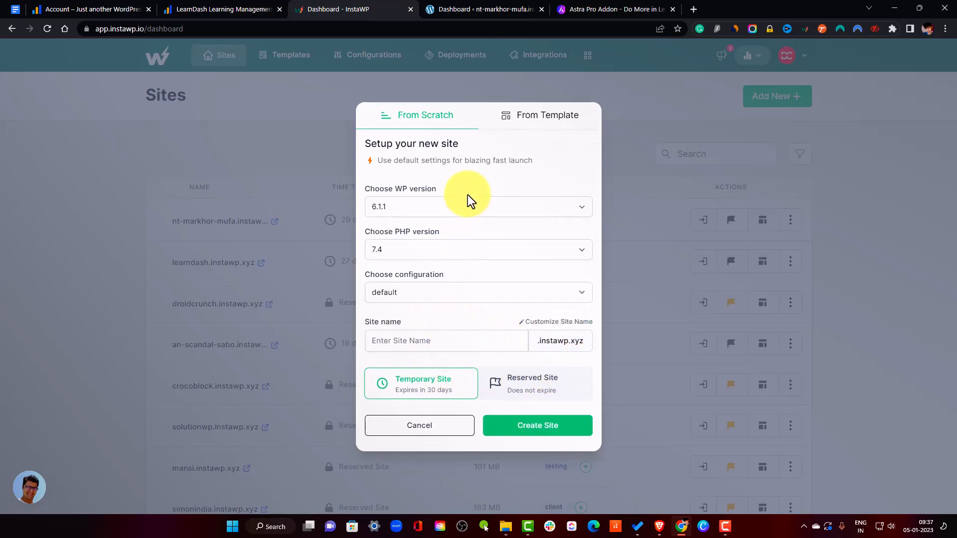
text(learndash-testing)
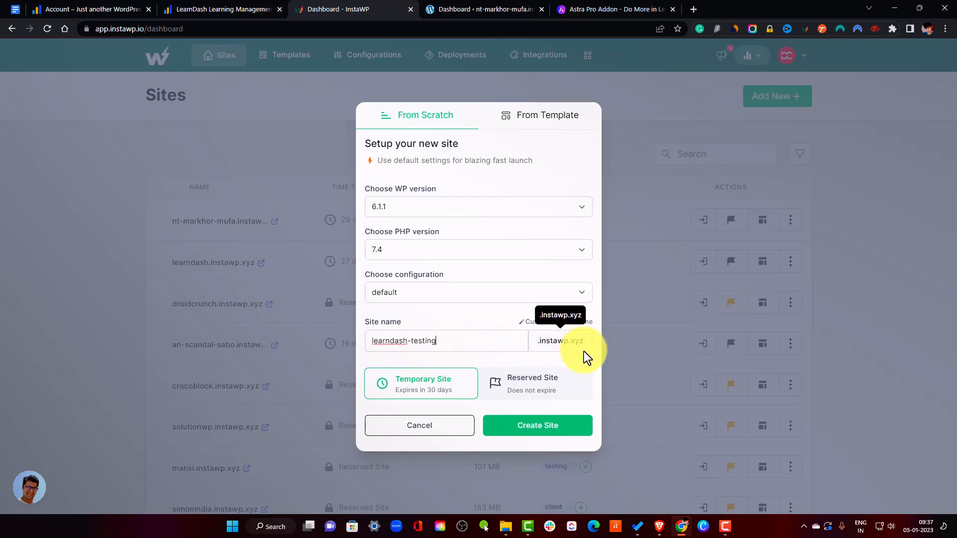
Shorten the new site's name to learndash-test and create the temporary site.
click(537, 430)
click(448, 336)
key(BackSpace)
key(BackSpace)
key(BackSpace)
click(516, 431)
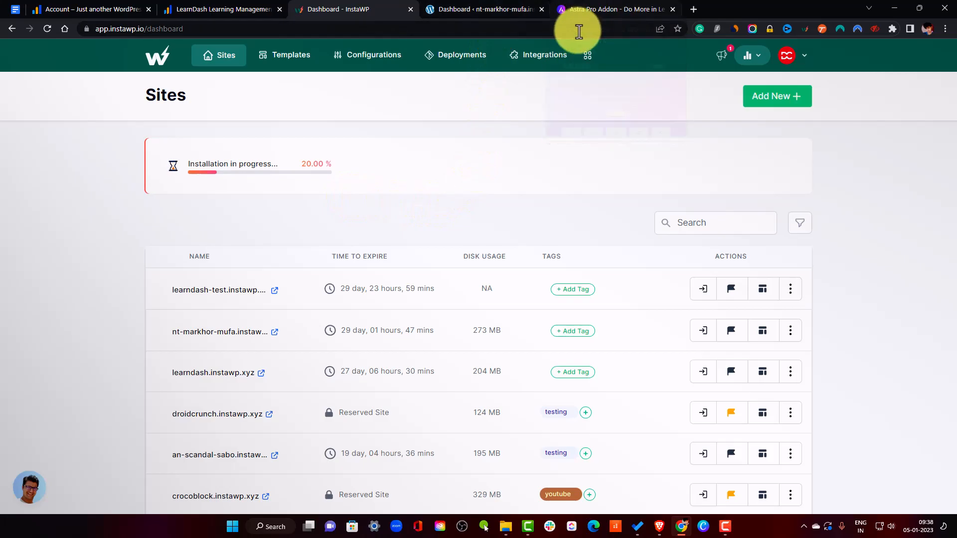
Look over the Astra Pro features page and the existing demo site's dashboard, and check the new site's installation in InstaWP.
click(586, 14)
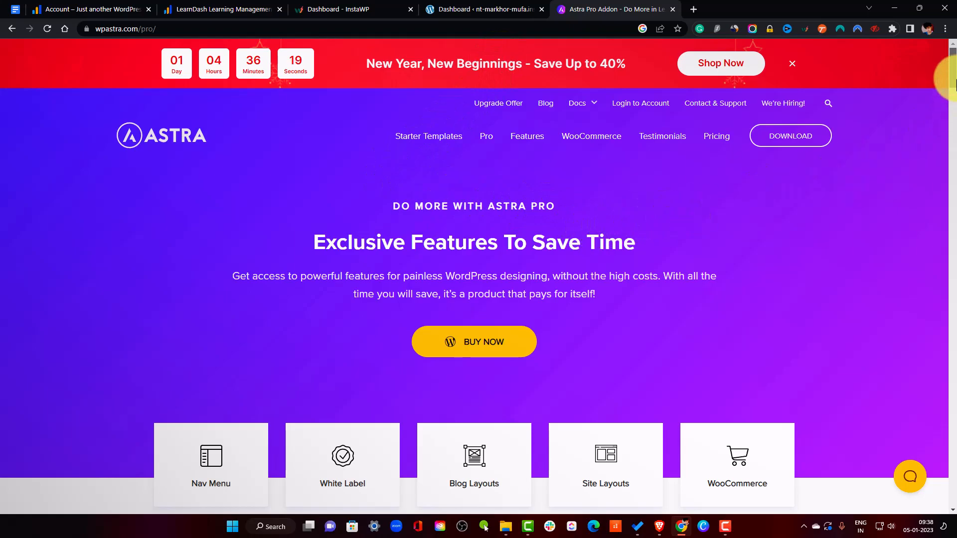
scroll(955, 84, down, 2)
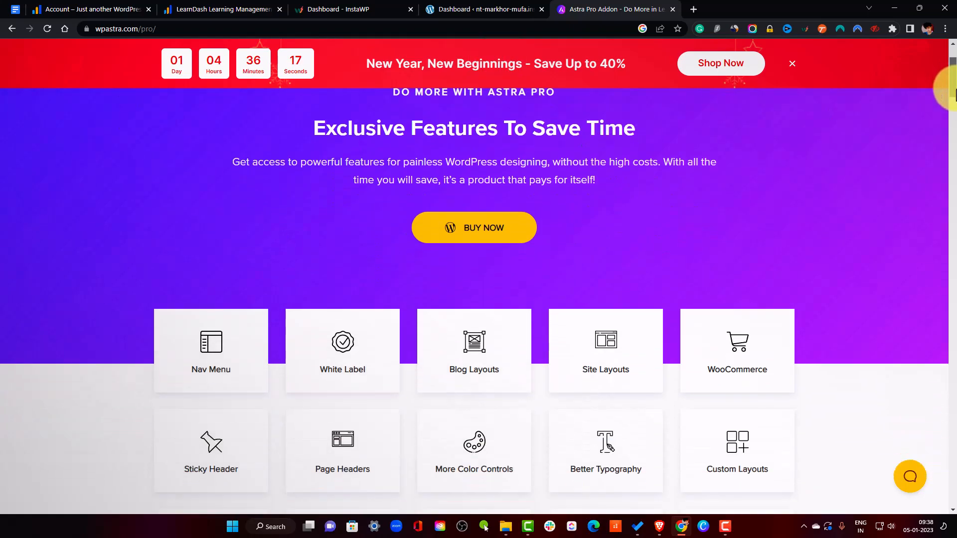
drag(956, 88, 953, 68)
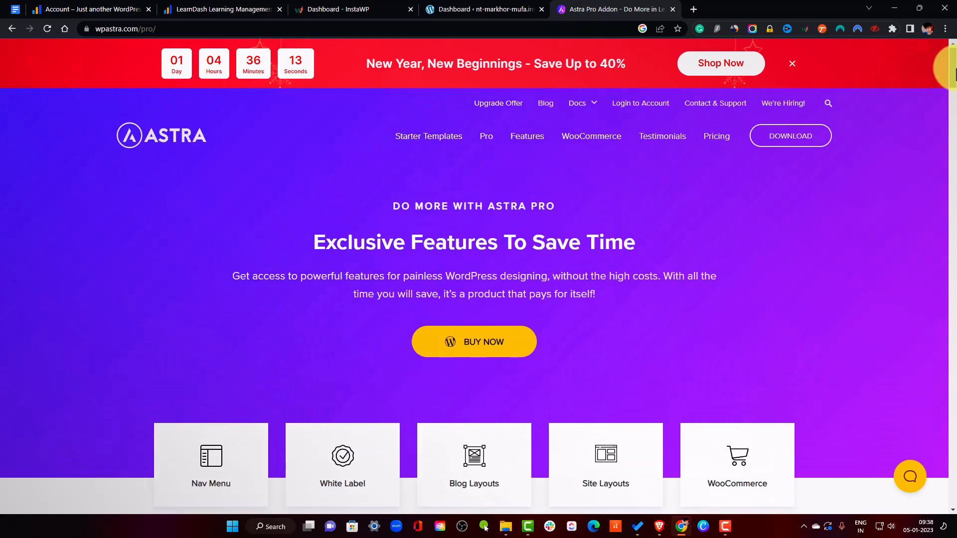
click(469, 11)
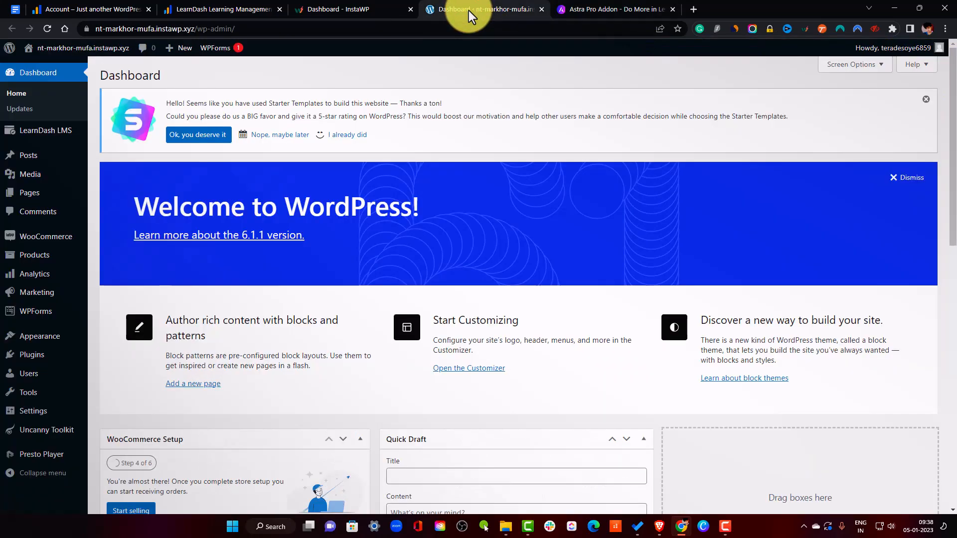
click(355, 13)
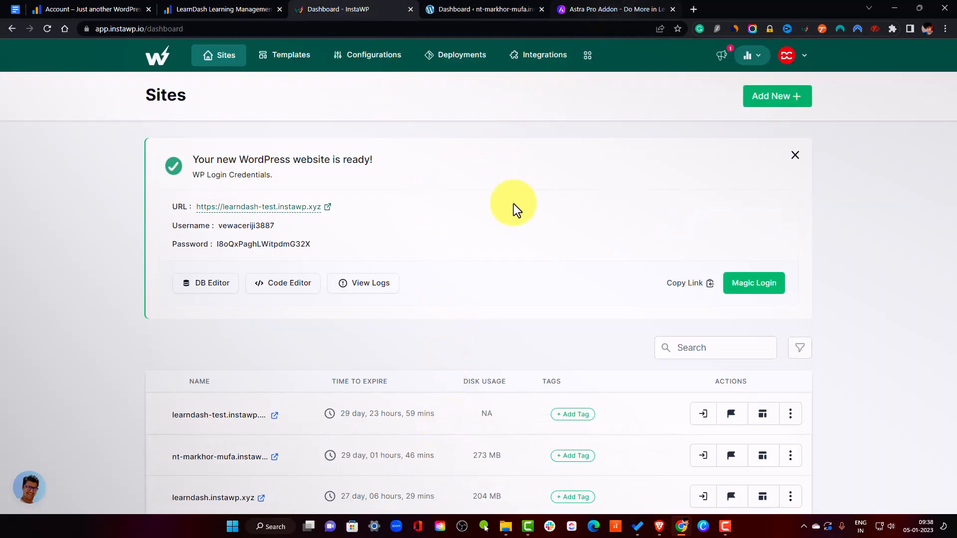
click(210, 9)
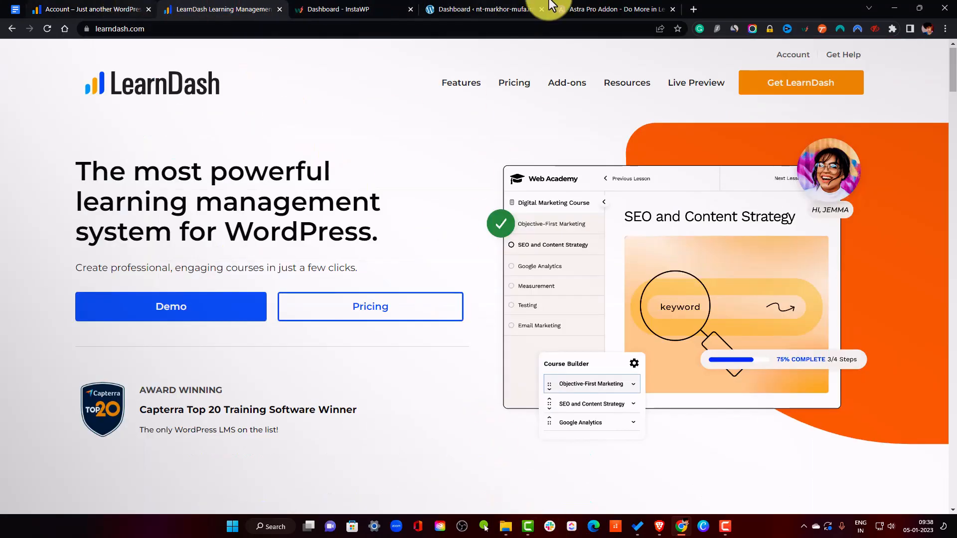
click(380, 7)
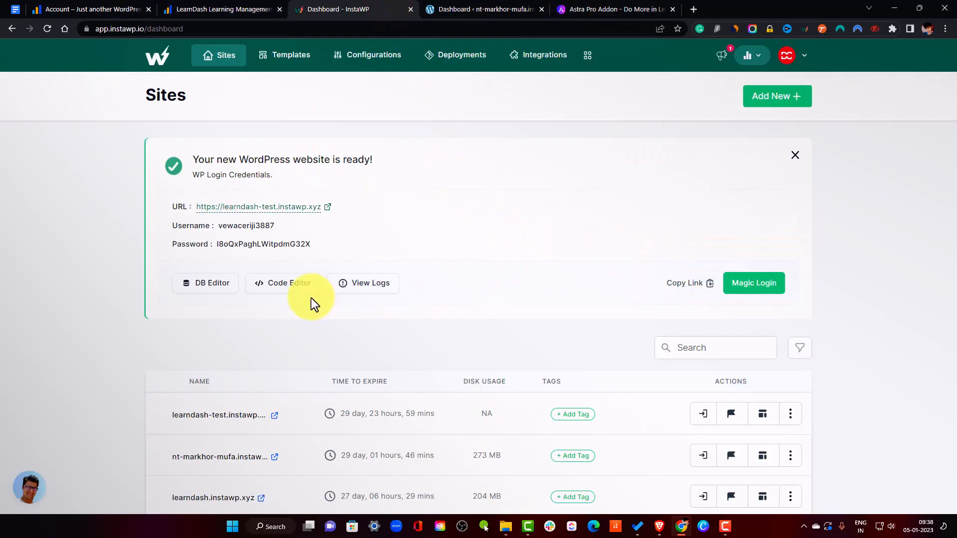
Open the learndash-test site's WordPress dashboard with Magic Login.
click(752, 278)
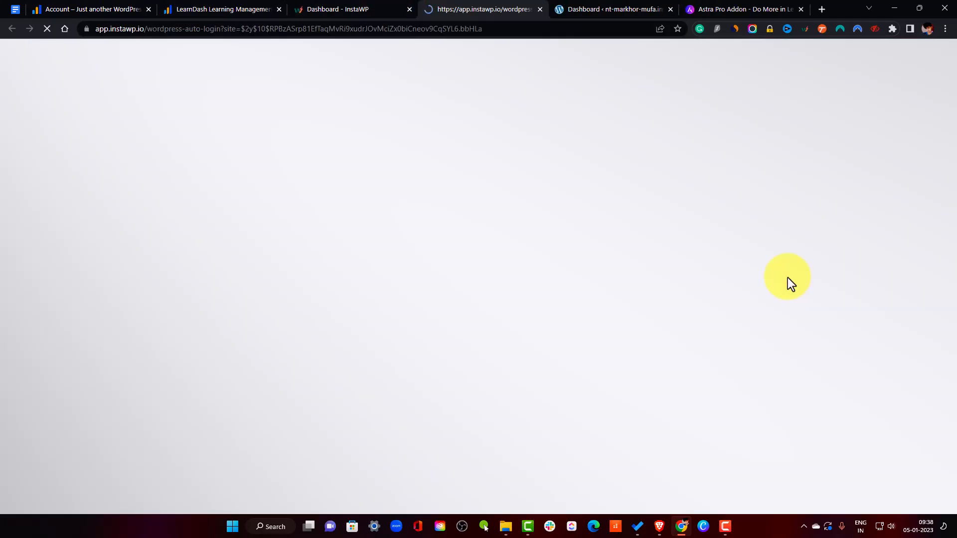
click(357, 7)
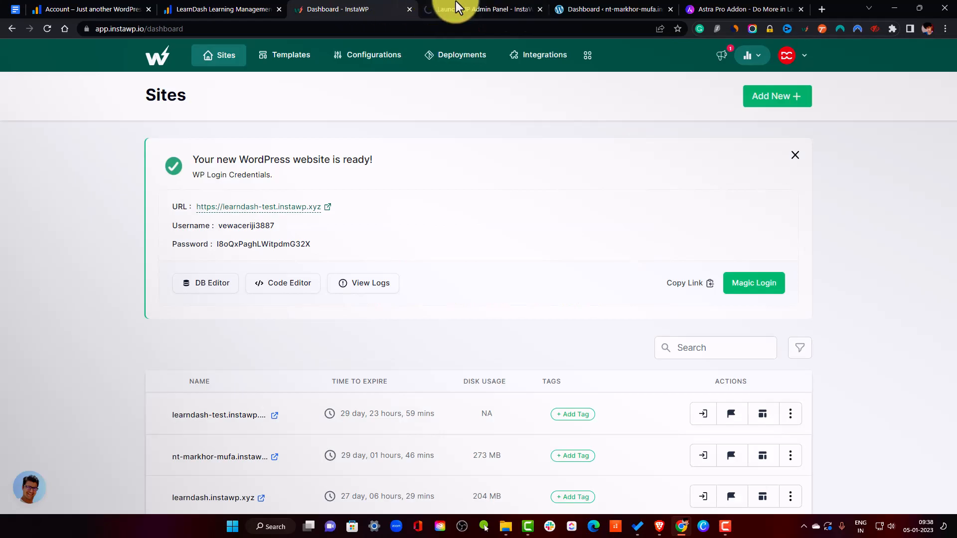
click(455, 7)
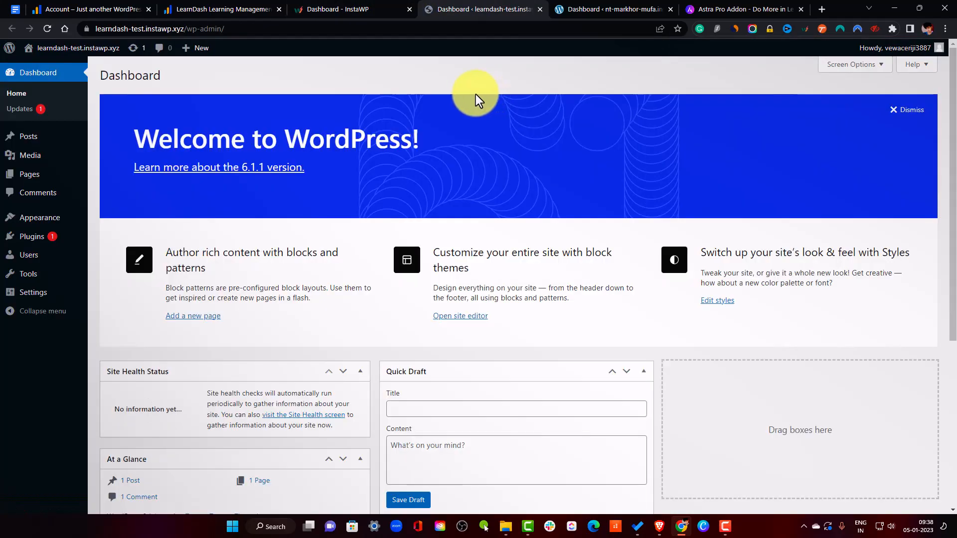
Delete the Akismet Anti-Spam and Hello Dolly plugins from the new site.
click(33, 237)
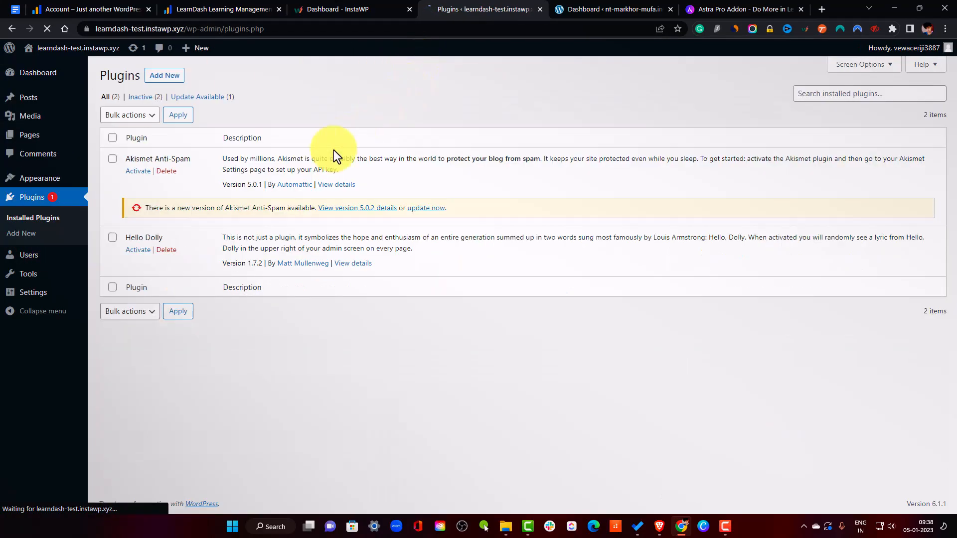
click(174, 171)
click(531, 93)
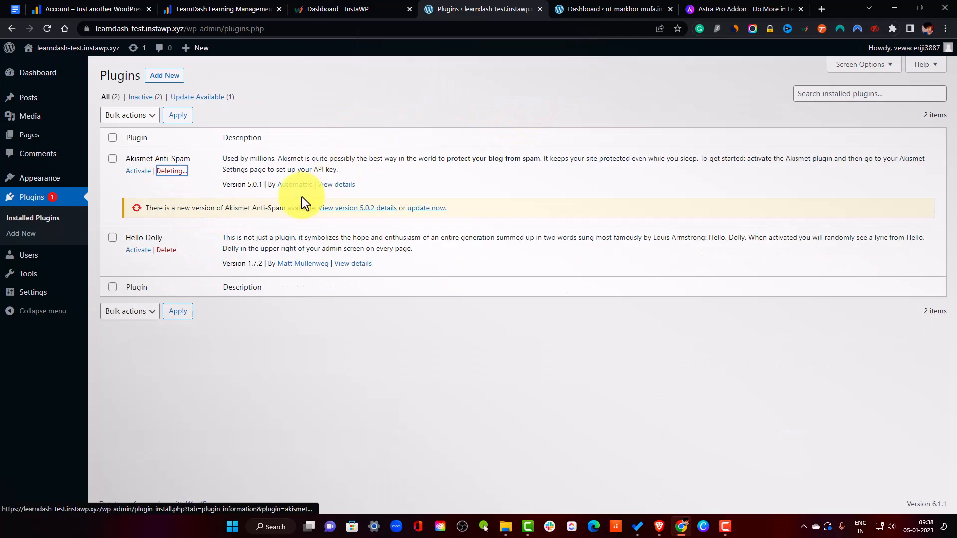
click(171, 227)
click(531, 91)
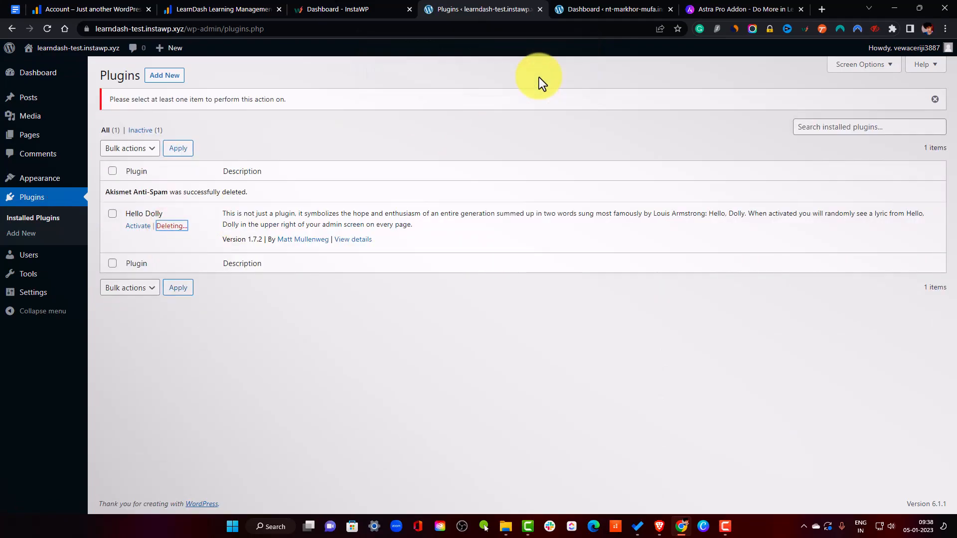
Search the theme directory for astra, and install and activate the Astra theme.
click(37, 194)
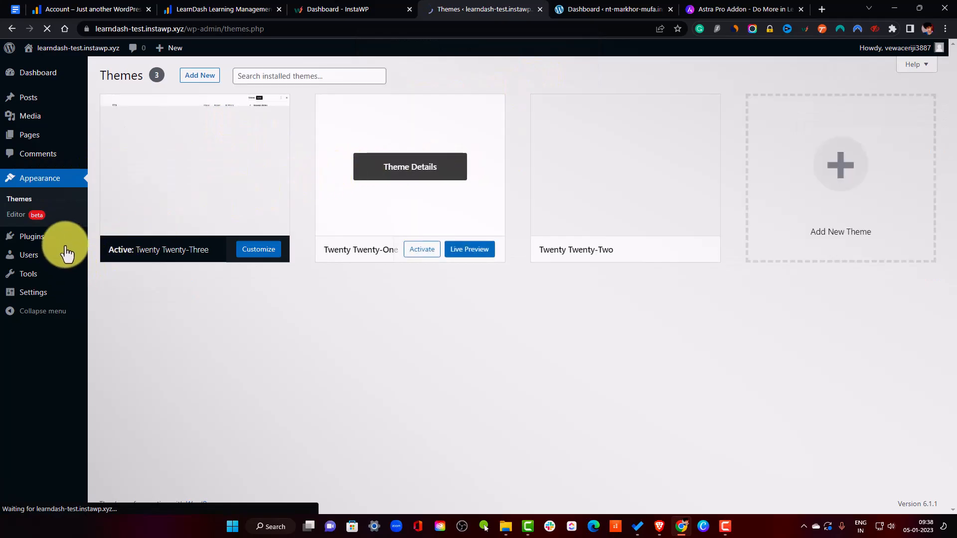
click(206, 75)
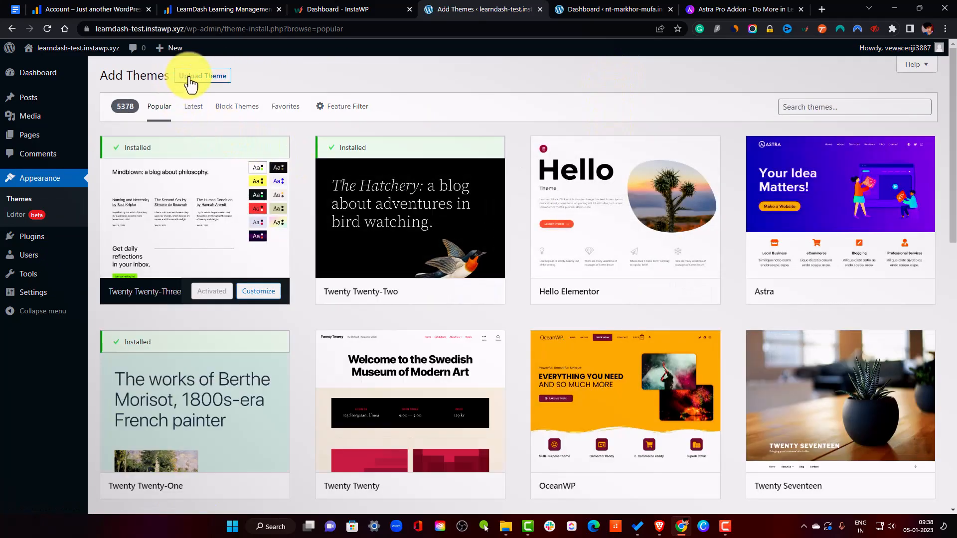
click(197, 77)
click(887, 260)
text(astra)
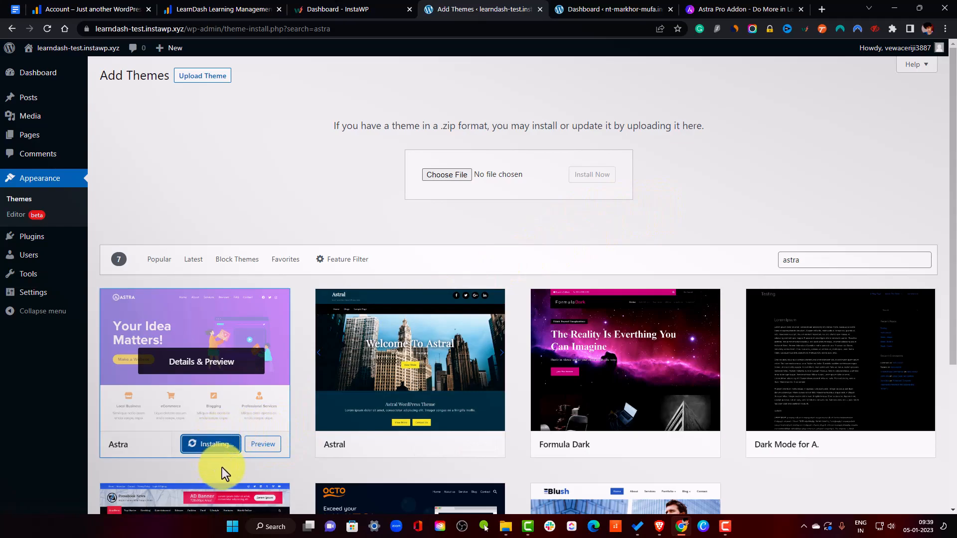
click(222, 448)
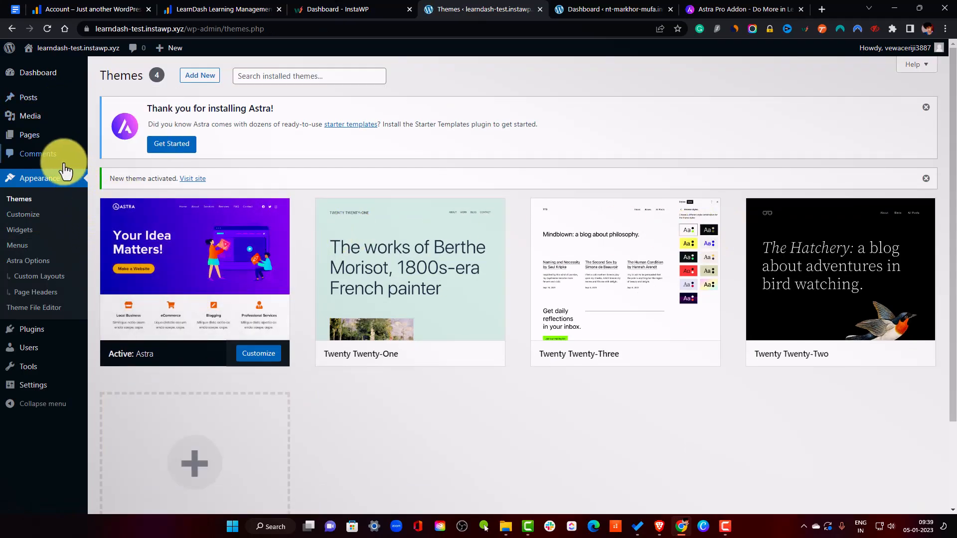
Upload and install the astra-addon-plugin-3.9.4 archive from the Learndash downloads folder as a plugin.
mouse_move(83, 334)
click(116, 332)
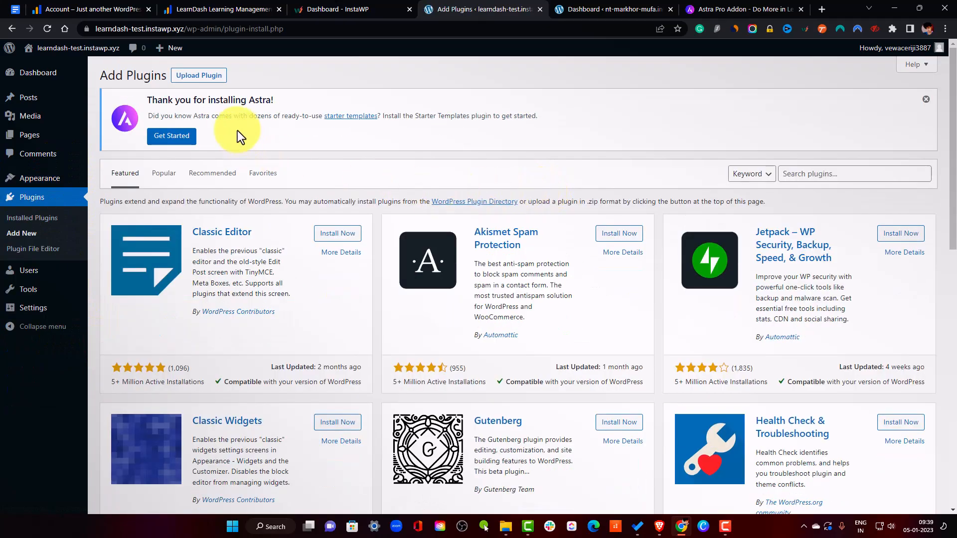
click(205, 76)
click(442, 249)
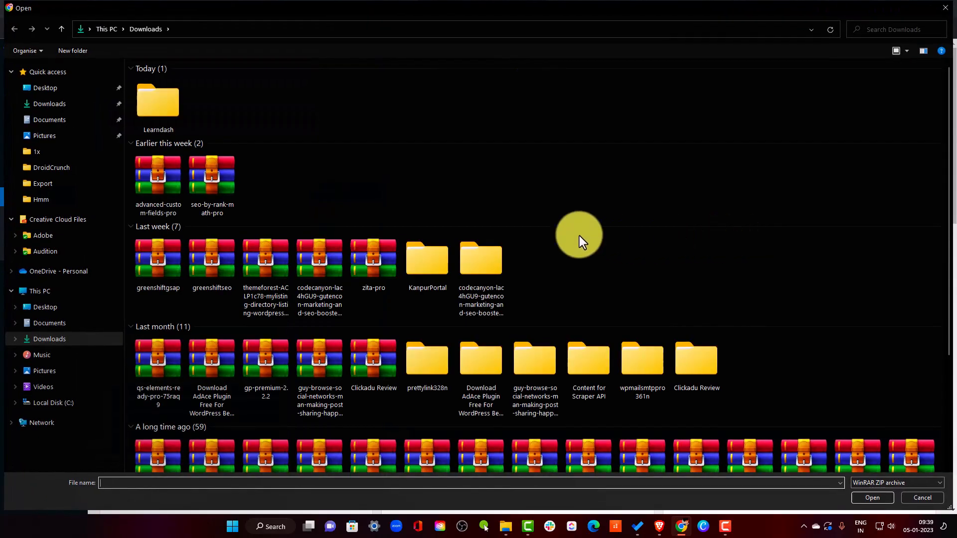
double_click(171, 112)
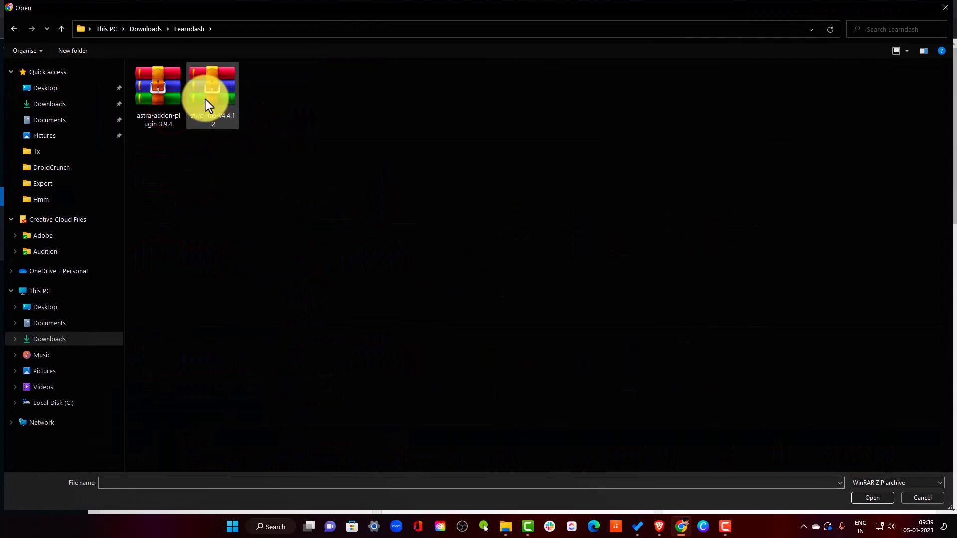
click(157, 101)
click(873, 495)
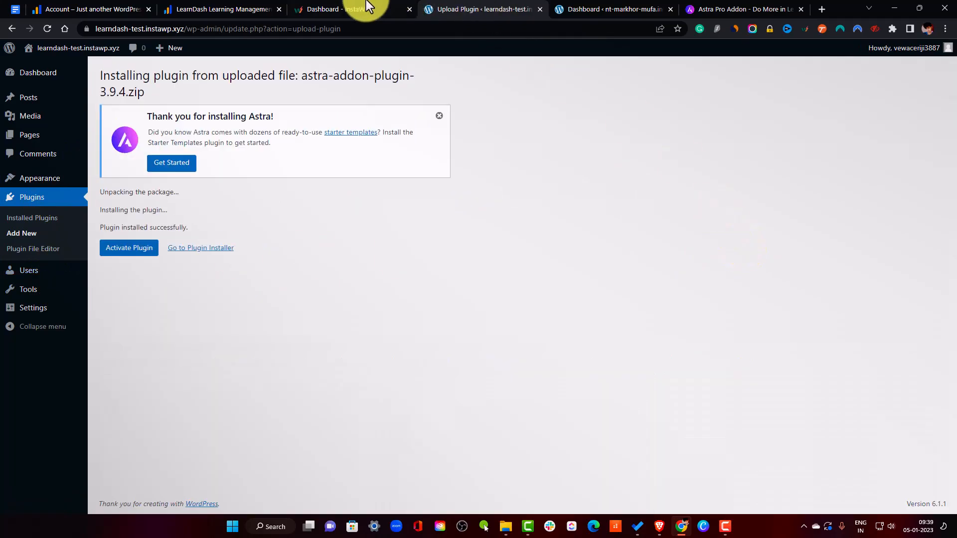
Check the LearnDash LMS download on the LearnDash account page, and activate the uploaded Astra Pro plugin on the test site.
click(205, 9)
click(99, 9)
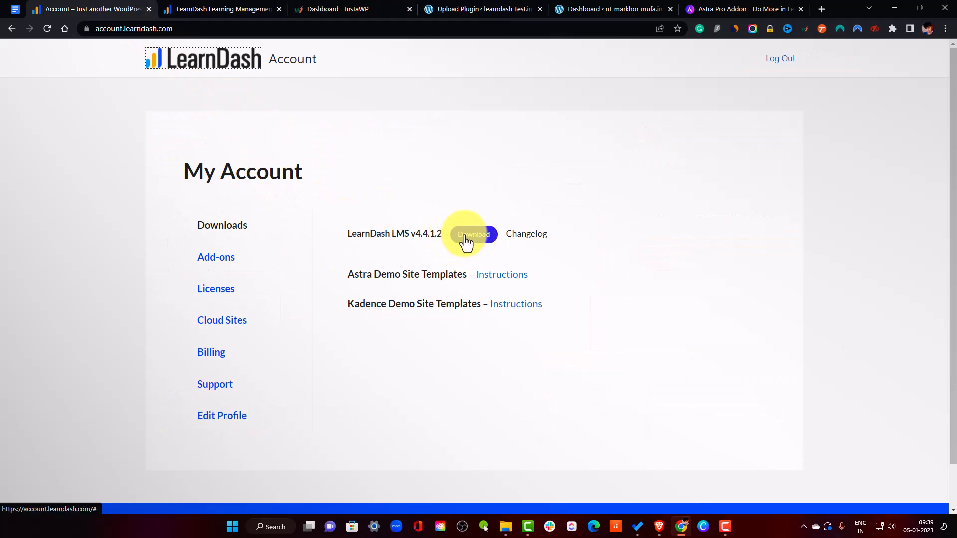
click(459, 9)
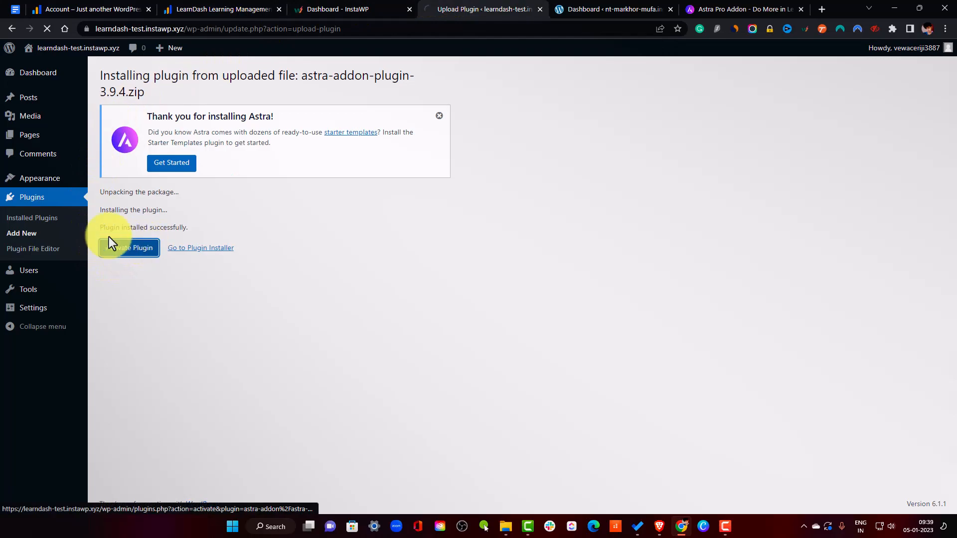
Open the plugin upload page in a separate tab and install sfwd-lms-v4.4.1.2 from the Learndash downloads folder.
click(37, 233)
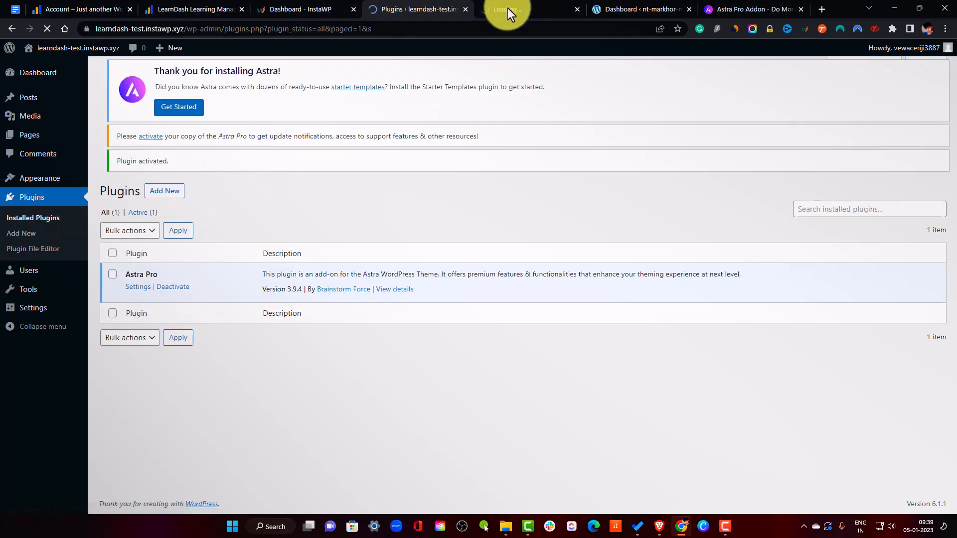
click(508, 8)
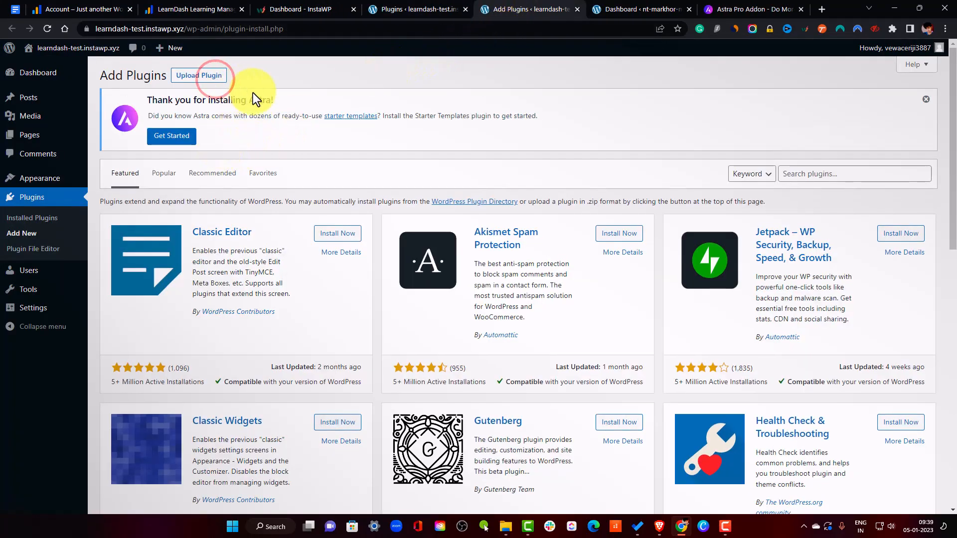
click(215, 78)
click(505, 527)
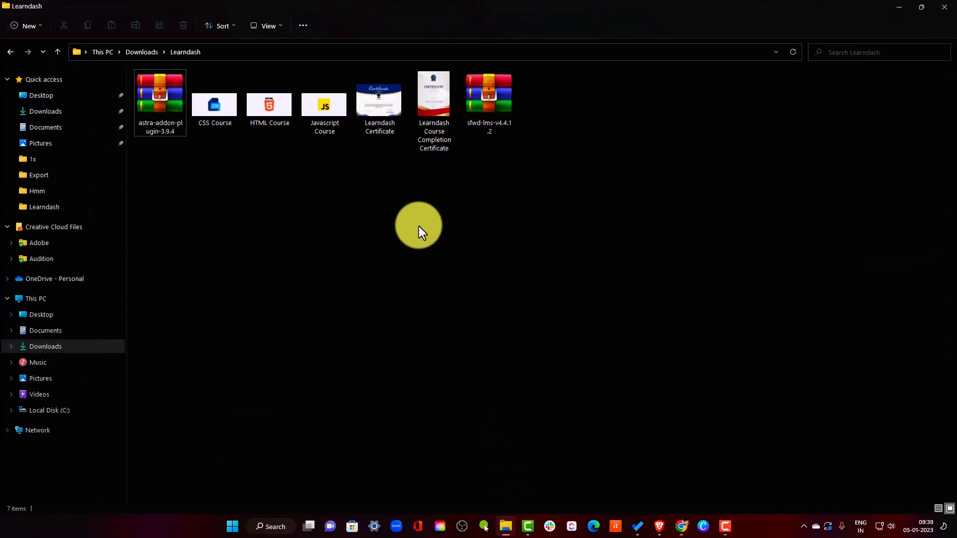
drag(488, 120, 449, 251)
click(589, 252)
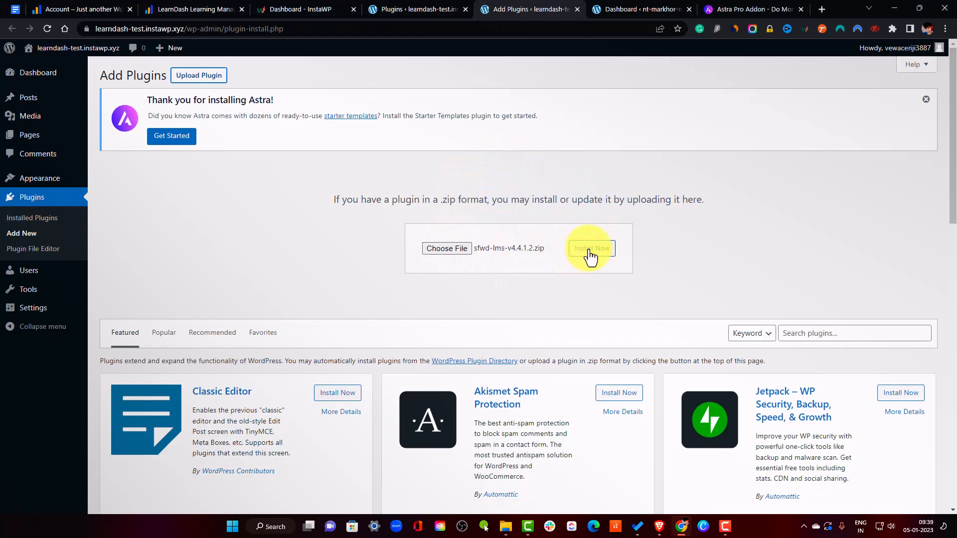
click(603, 257)
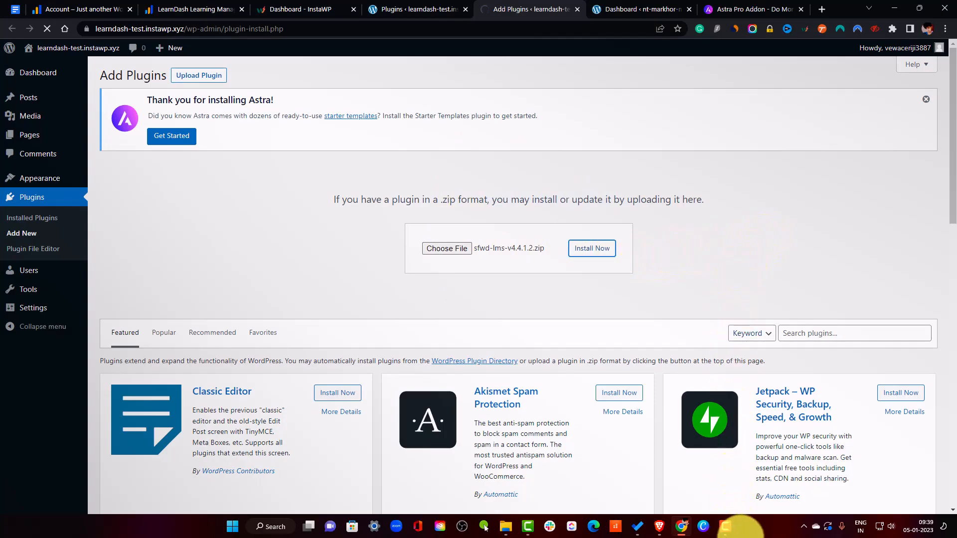
click(726, 527)
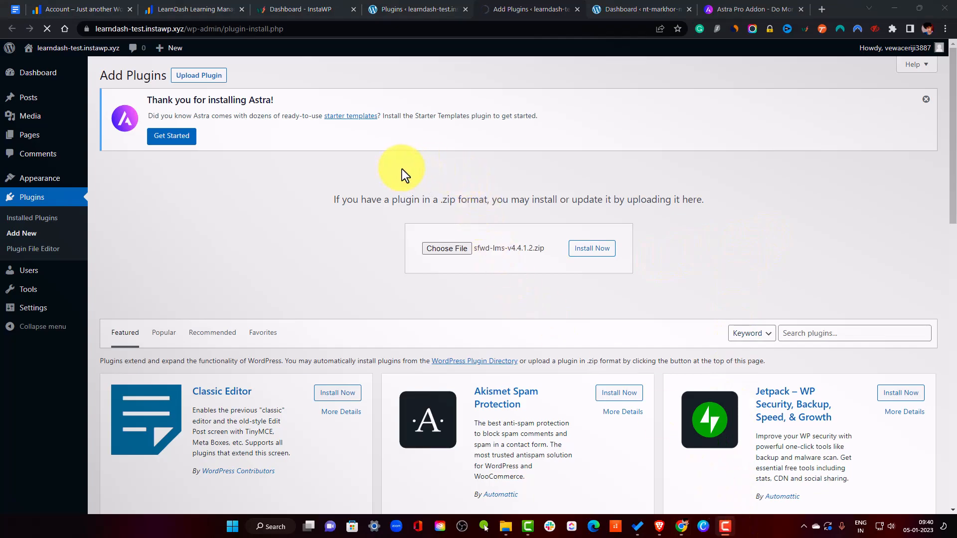
click(659, 232)
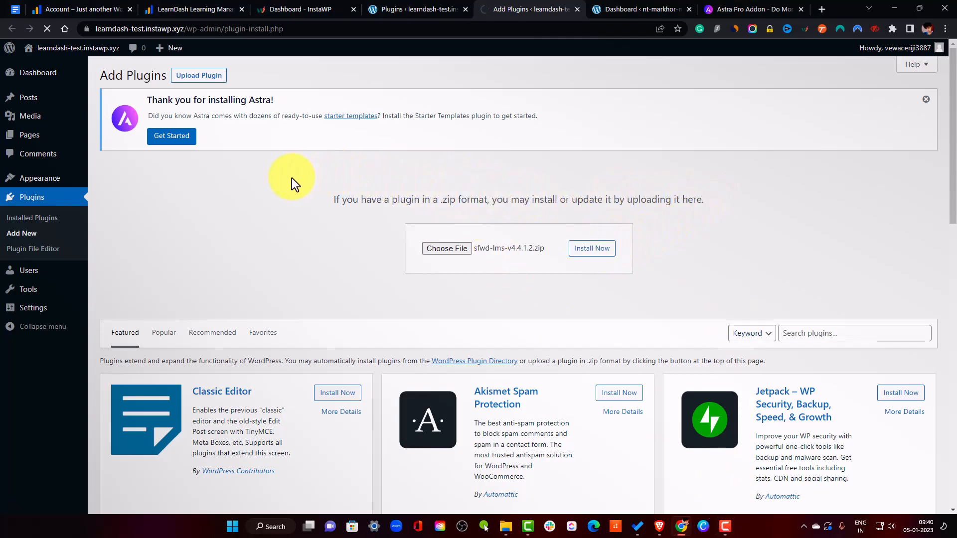
click(318, 177)
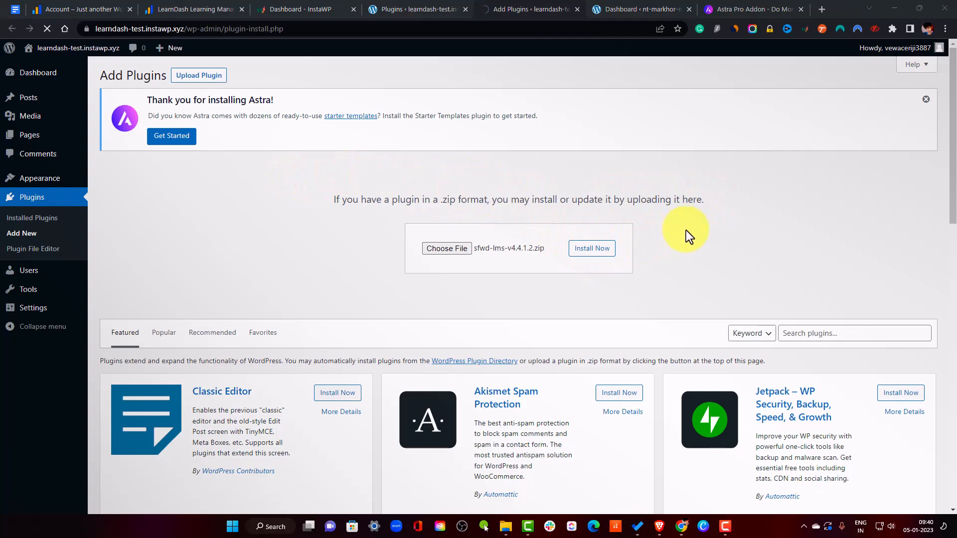
click(698, 229)
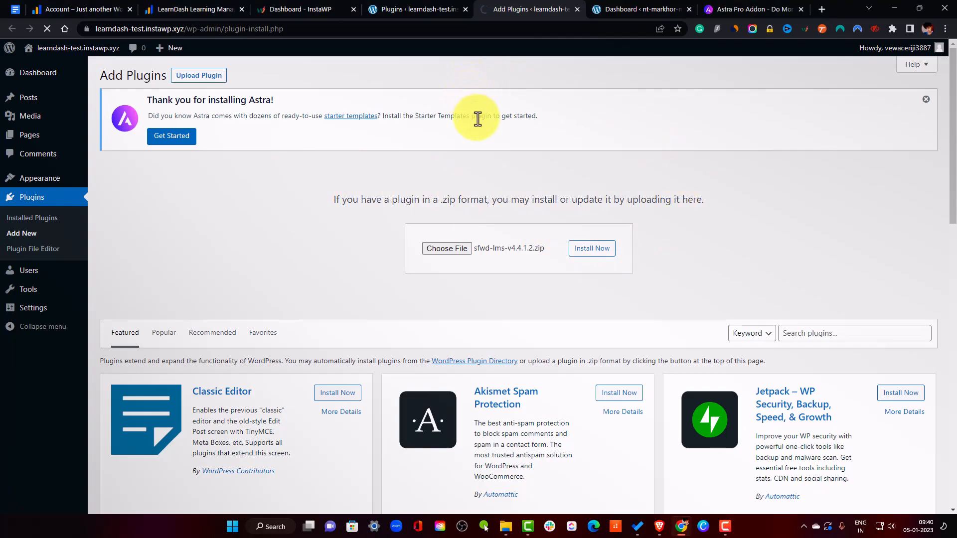
Close the browser tab with the nt-markhor-mufa site's WordPress dashboard.
click(626, 5)
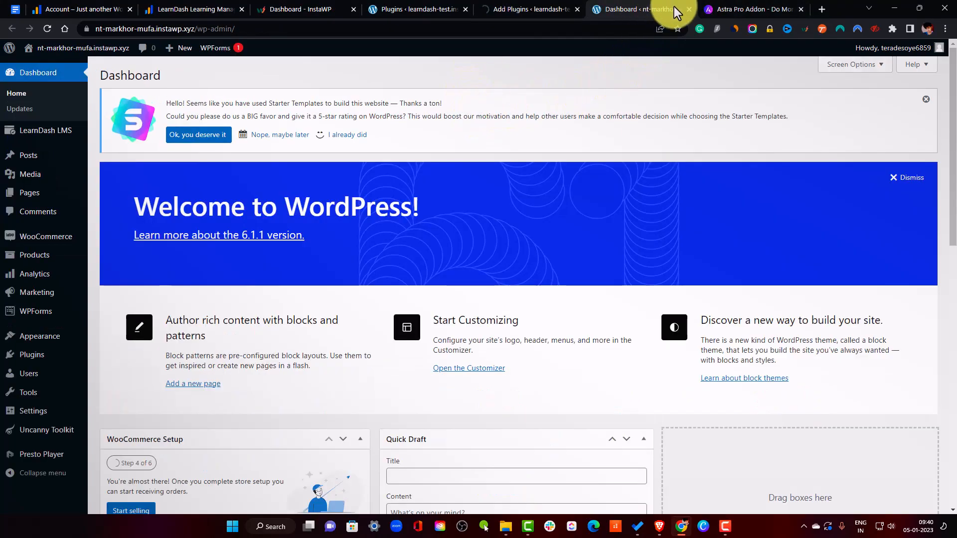
click(563, 6)
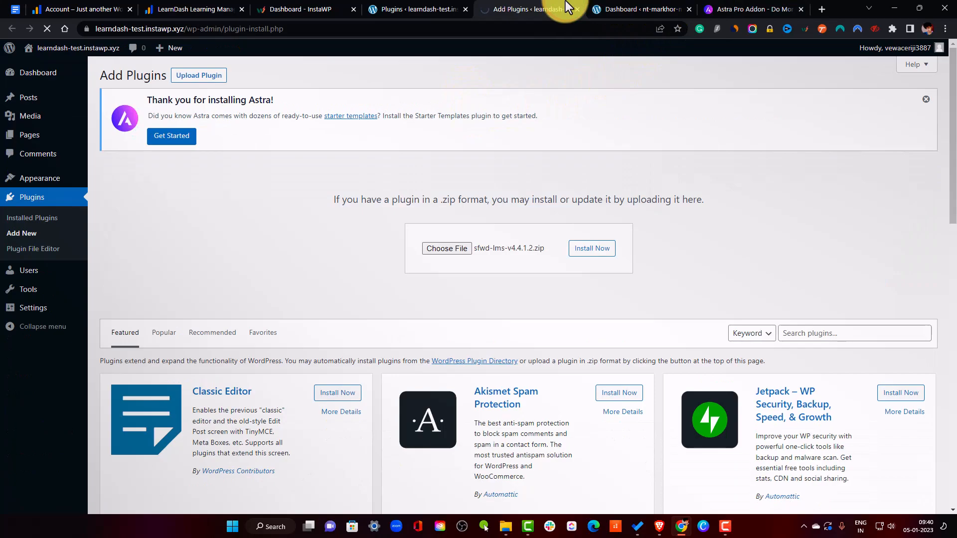
click(650, 14)
click(688, 10)
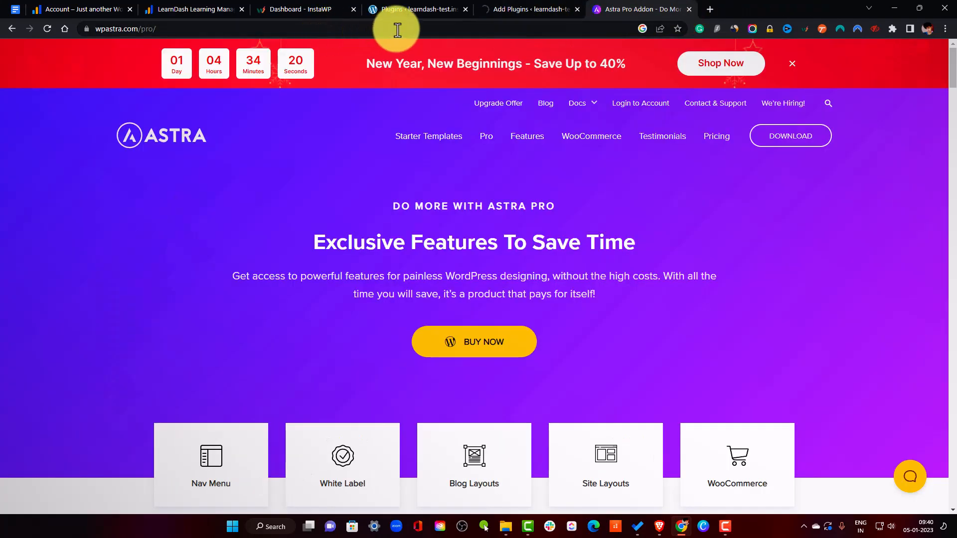
Open the Astra Pro plugin's settings and examine the available Astra Pro modules.
click(430, 7)
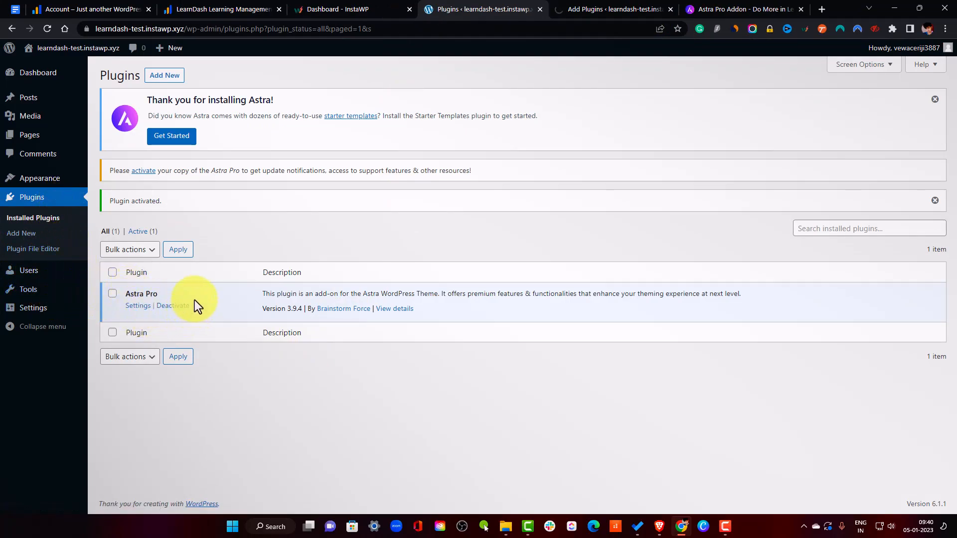
click(138, 305)
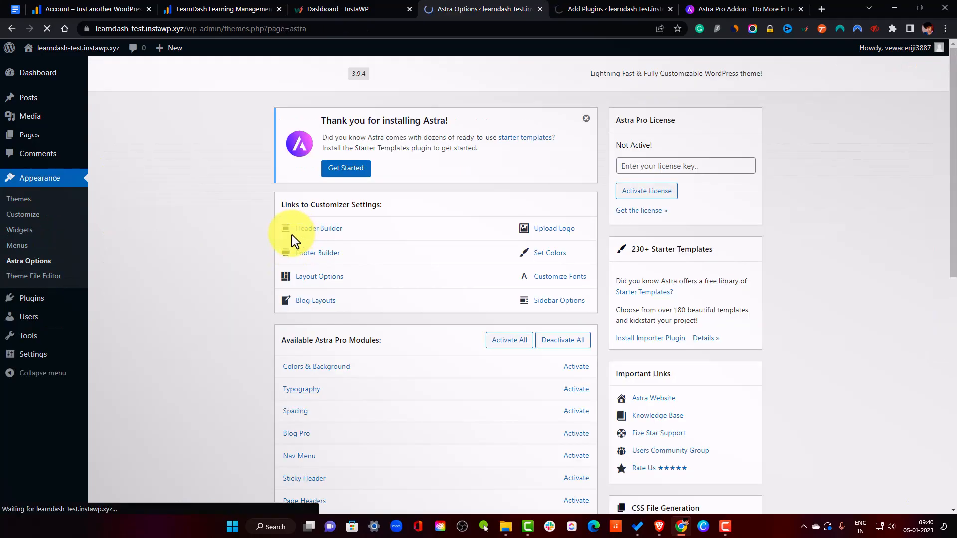
scroll(291, 237, down, 3)
scroll(477, 264, down, 2)
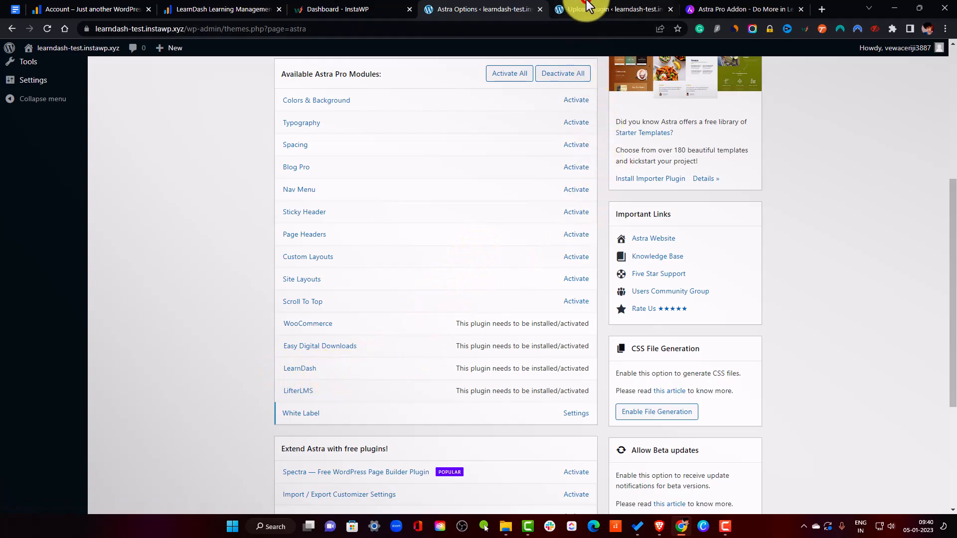
Activate the uploaded LearnDash LMS plugin.
click(613, 10)
click(143, 233)
click(489, 15)
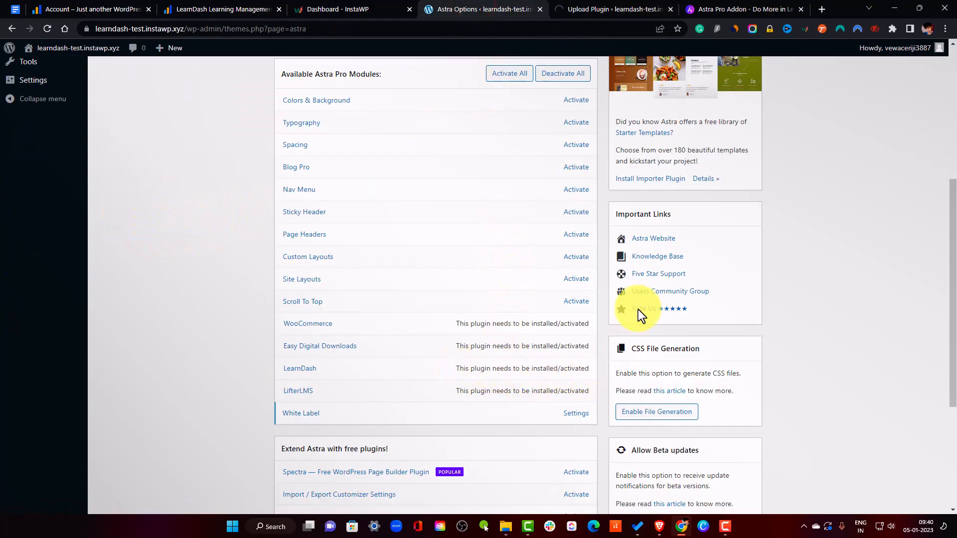
click(590, 6)
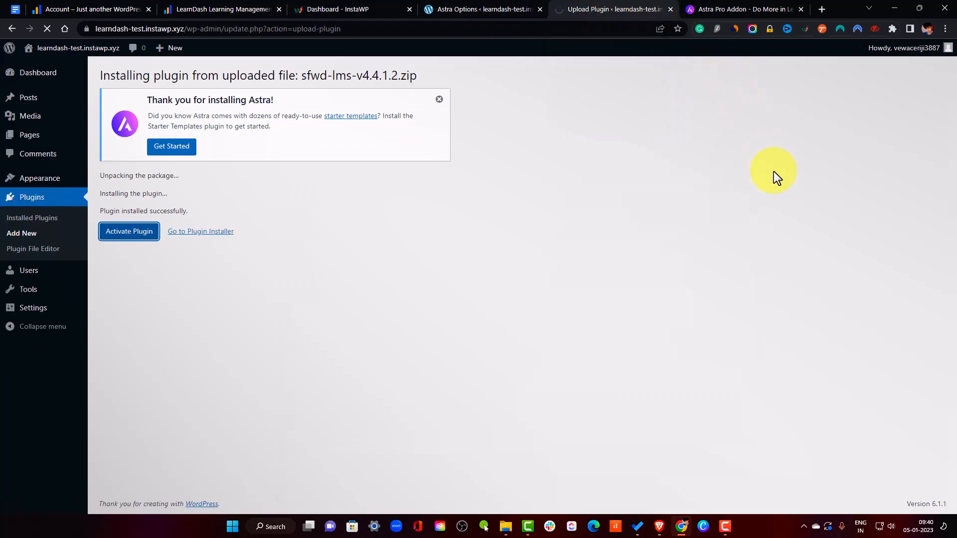
Reload the Astra Options page and activate all the available Astra Pro modules.
click(499, 5)
right_click(480, 6)
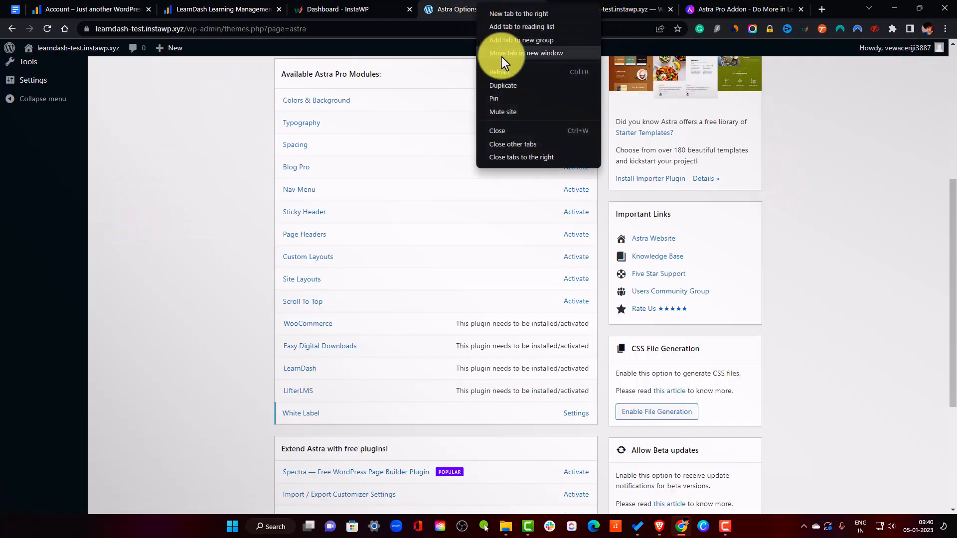
click(521, 70)
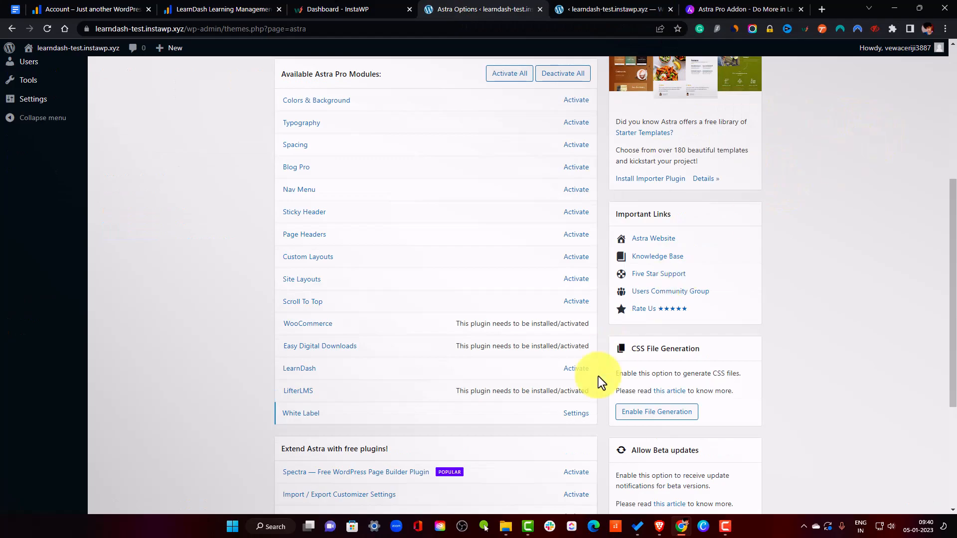
scroll(474, 264, up, 3)
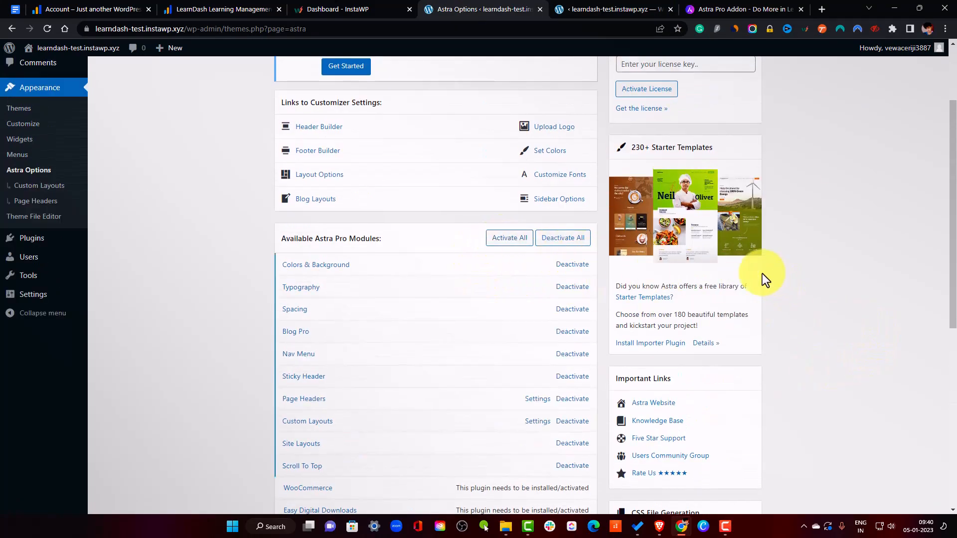
Start the LearnDash setup wizard, enter the purchase email and license key, and validate the license.
click(620, 16)
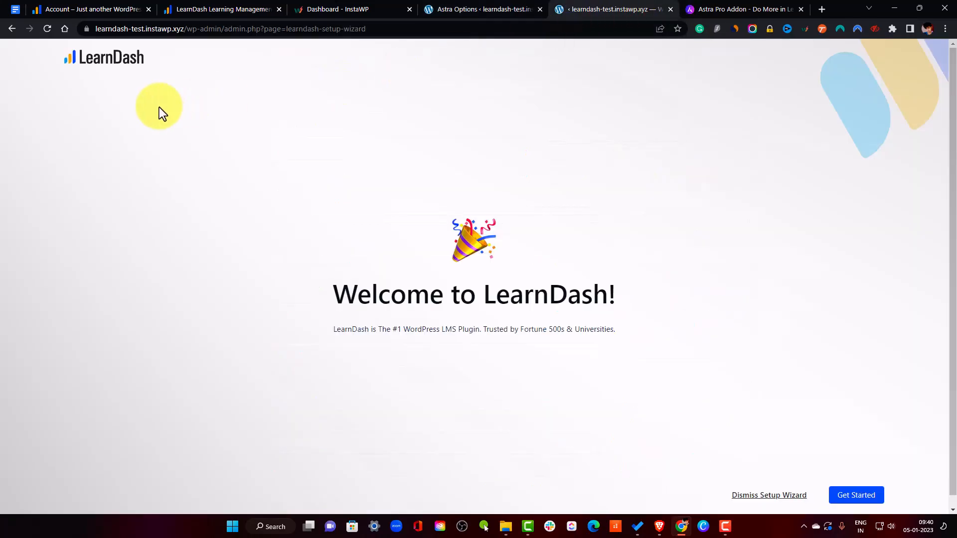
click(856, 496)
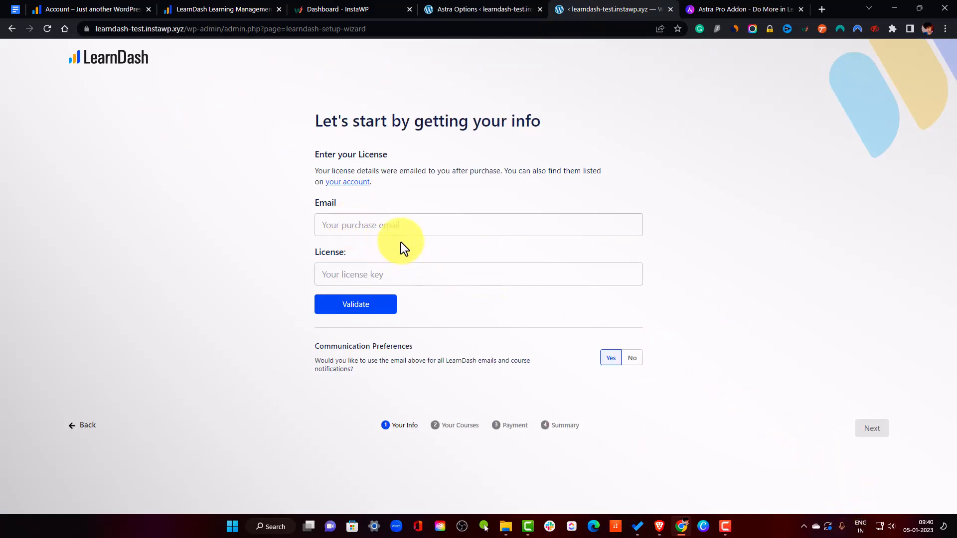
click(397, 227)
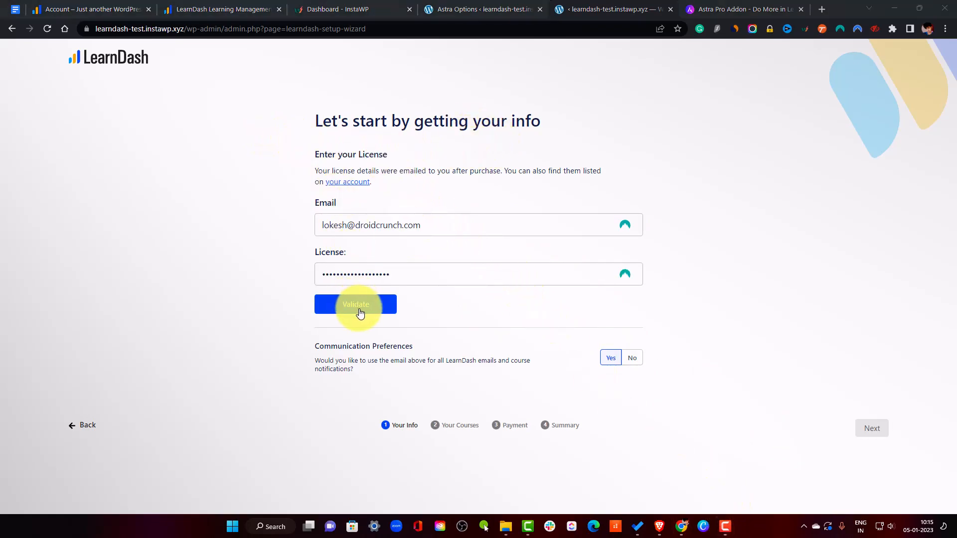
click(362, 312)
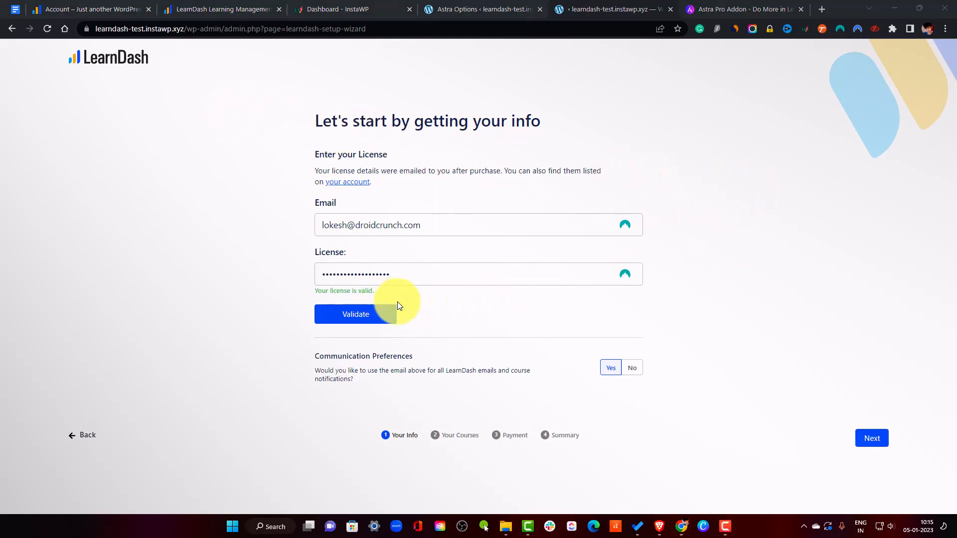
Choose Yes for using the email for all LearnDash emails and course notifications, and continue to the course questions.
click(632, 368)
click(611, 368)
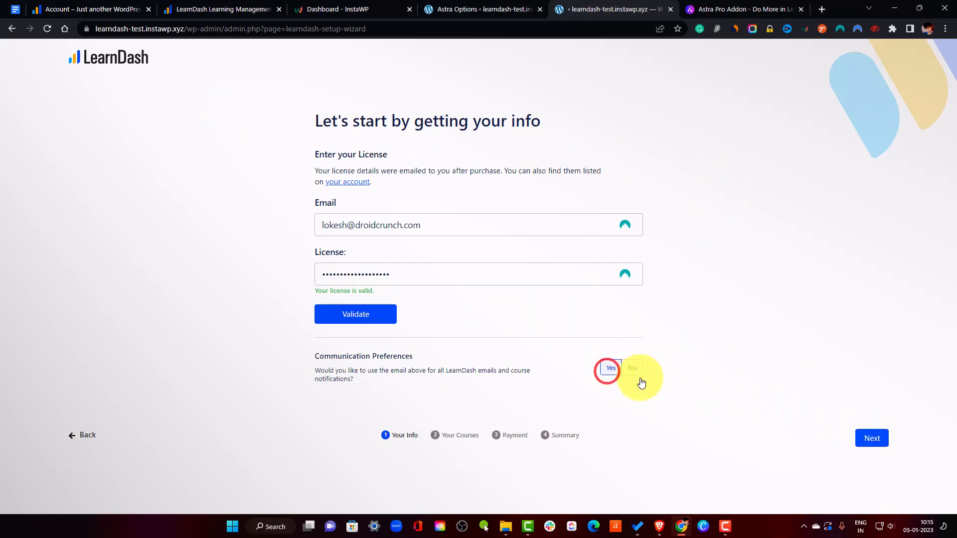
click(870, 438)
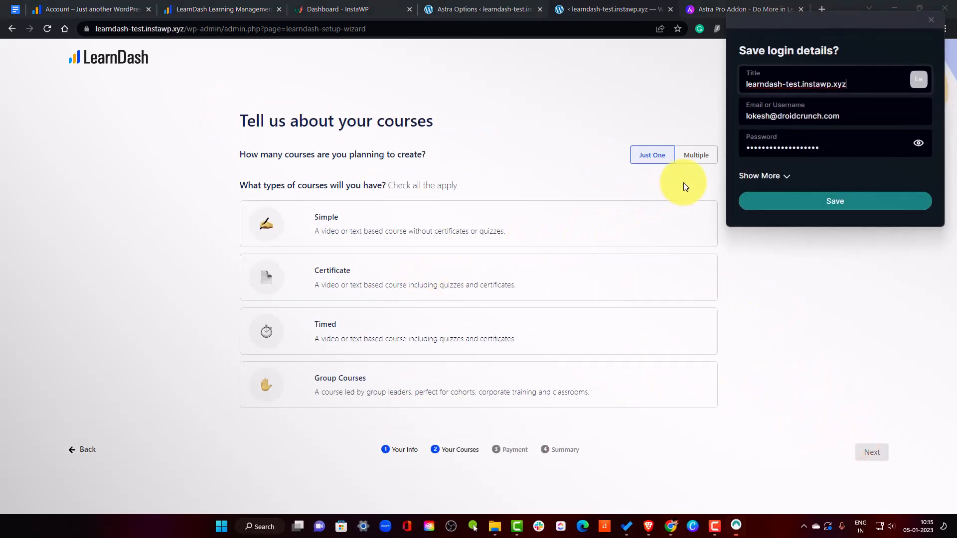
click(942, 47)
Select Multiple courses with the Simple, Certificate and Timed types, and continue to the payment questions.
click(690, 153)
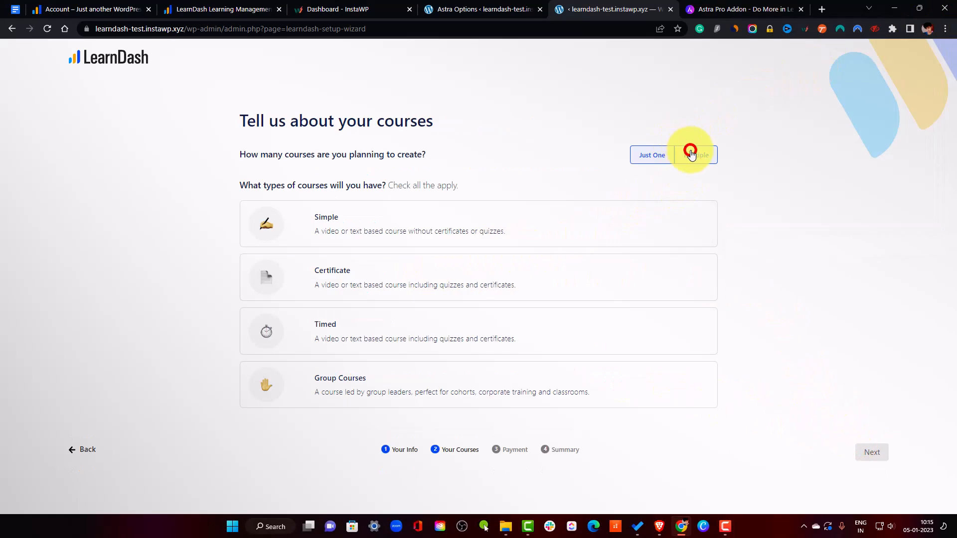
click(645, 157)
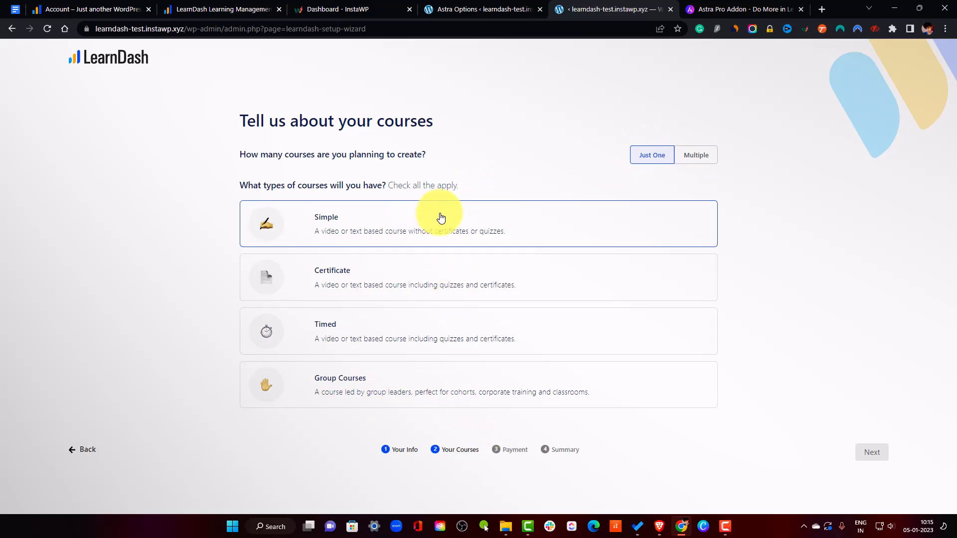
click(697, 154)
click(461, 214)
click(464, 288)
click(457, 341)
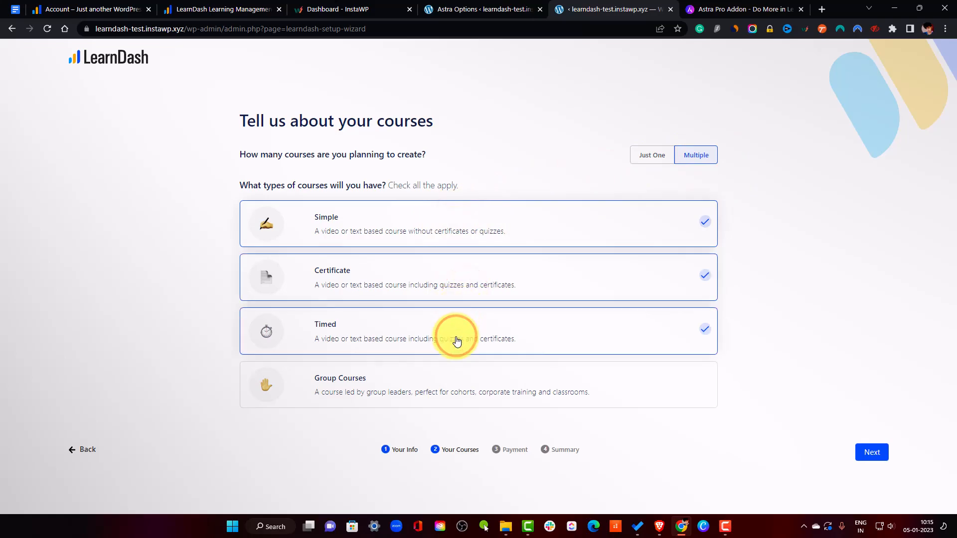
click(867, 454)
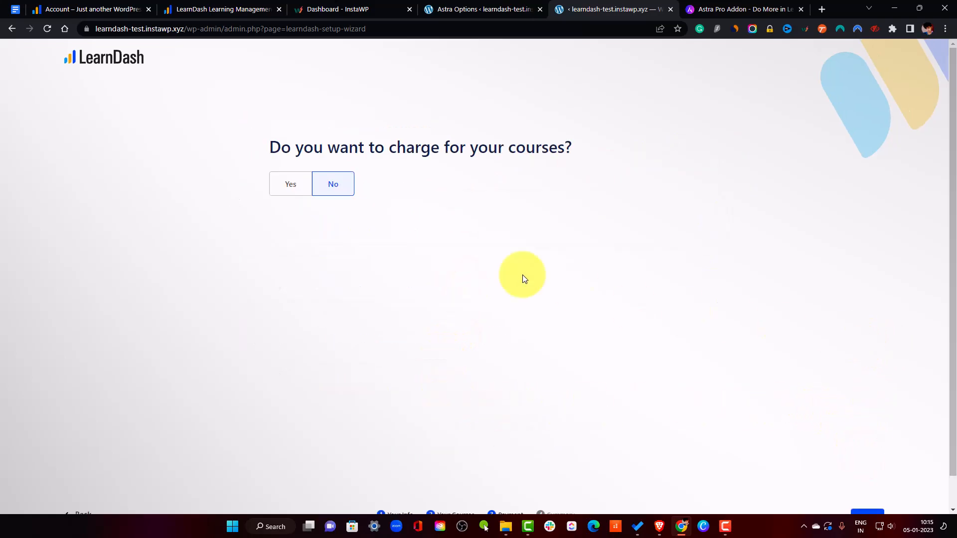
Choose to charge for courses through WooCommerce, set the accepted currency to India (₹), and continue to the setup summary.
click(287, 186)
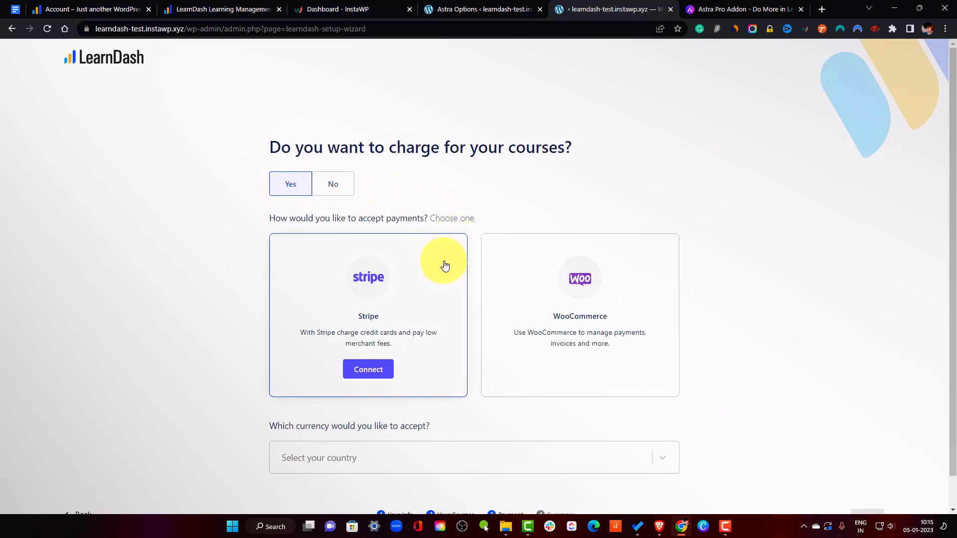
click(546, 263)
scroll(730, 282, down, 1)
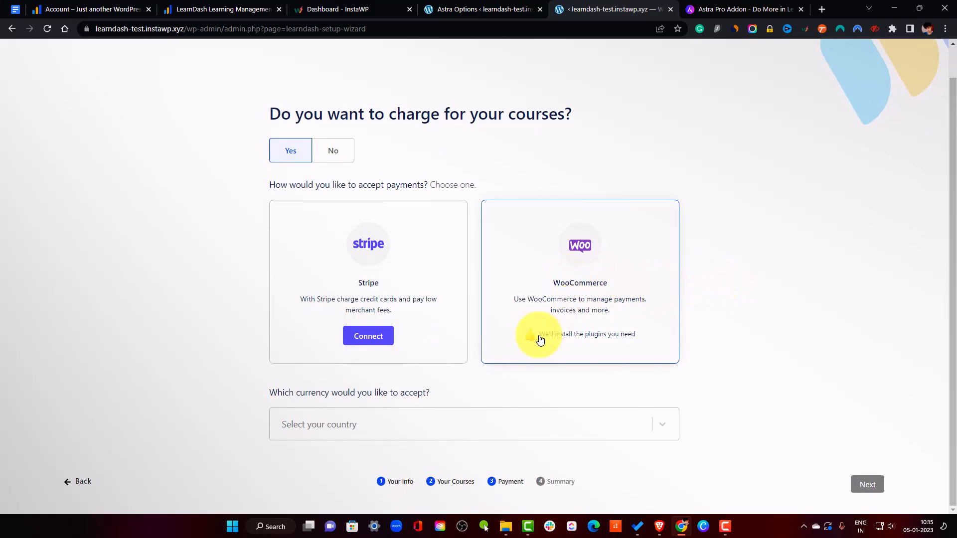
click(334, 430)
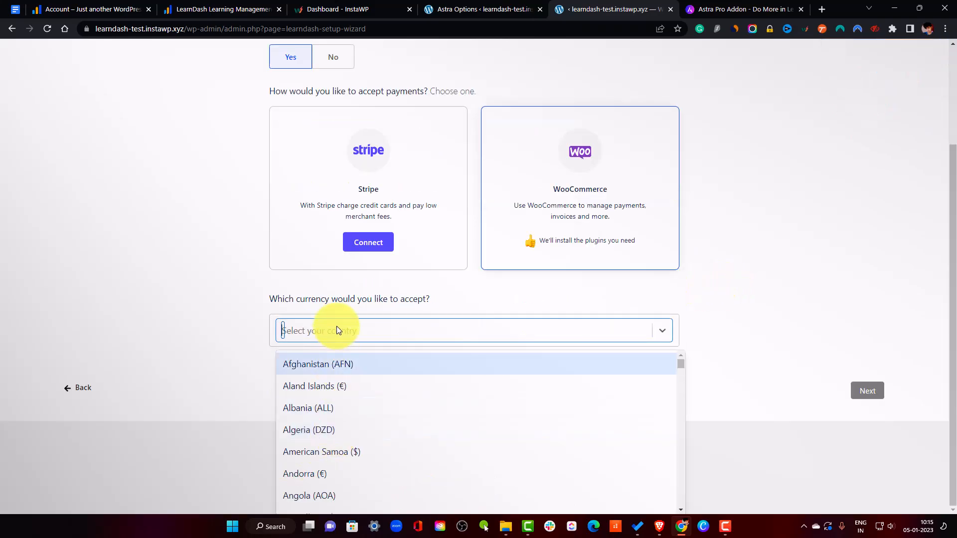
text(india)
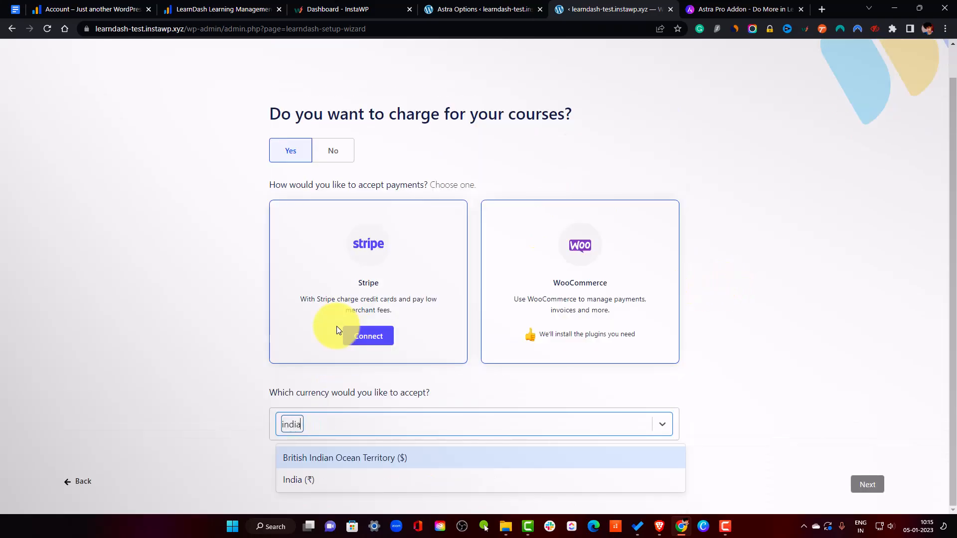
click(491, 476)
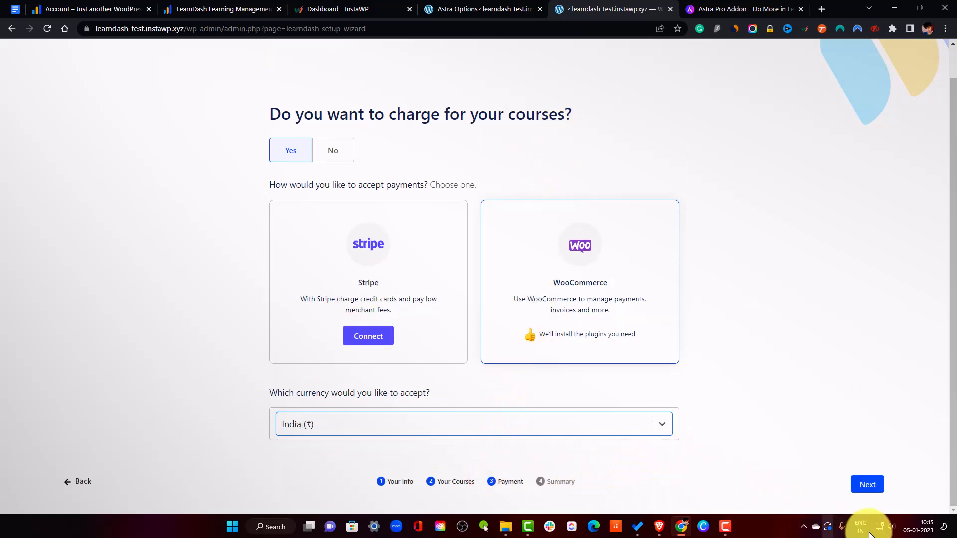
click(867, 486)
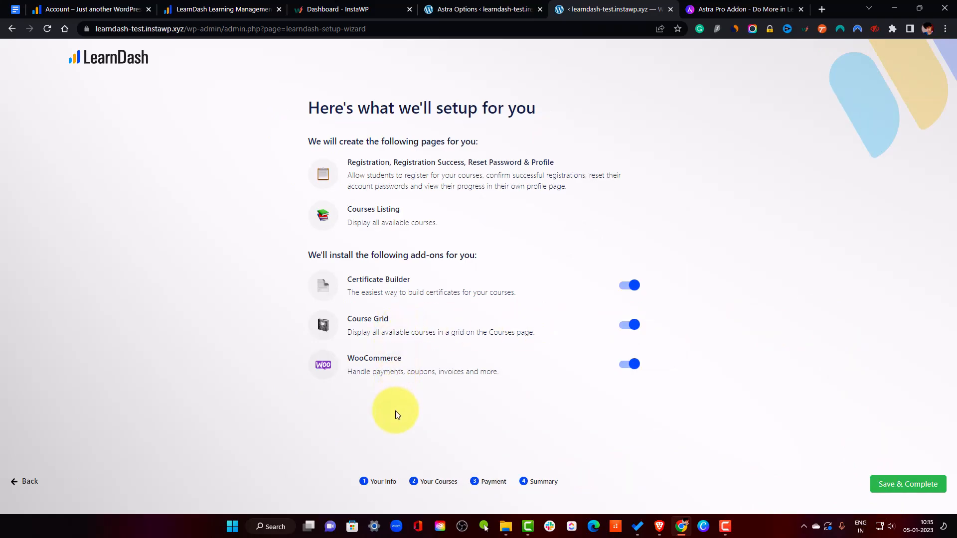
click(648, 285)
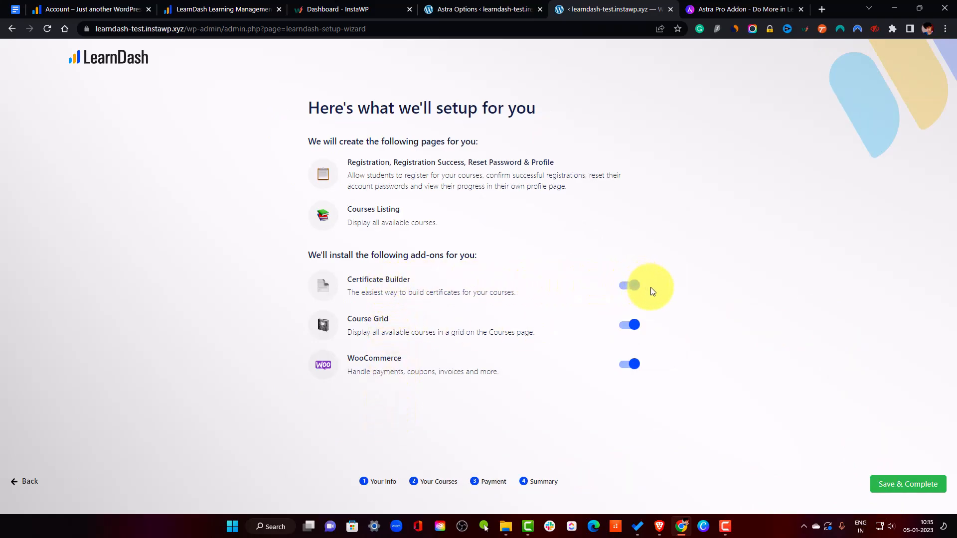
click(650, 291)
click(631, 369)
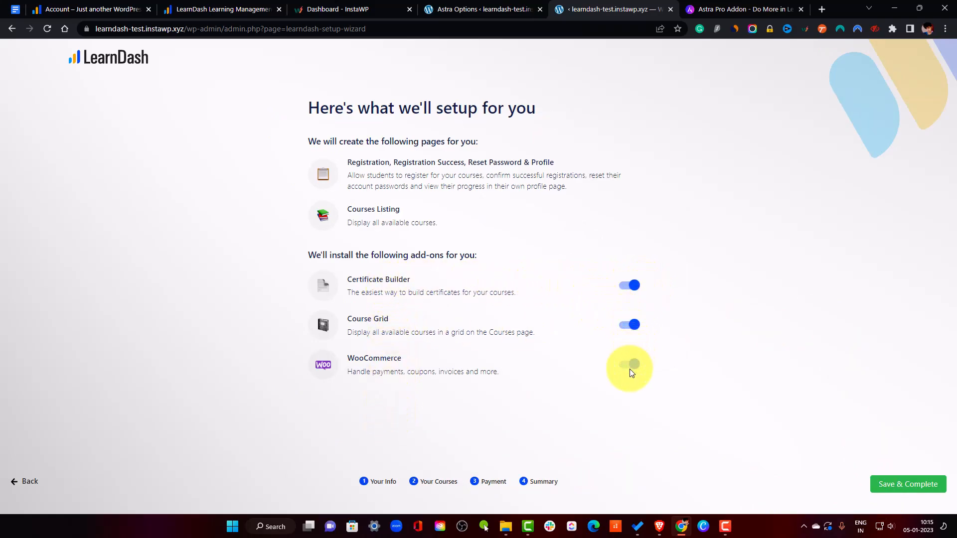
click(631, 369)
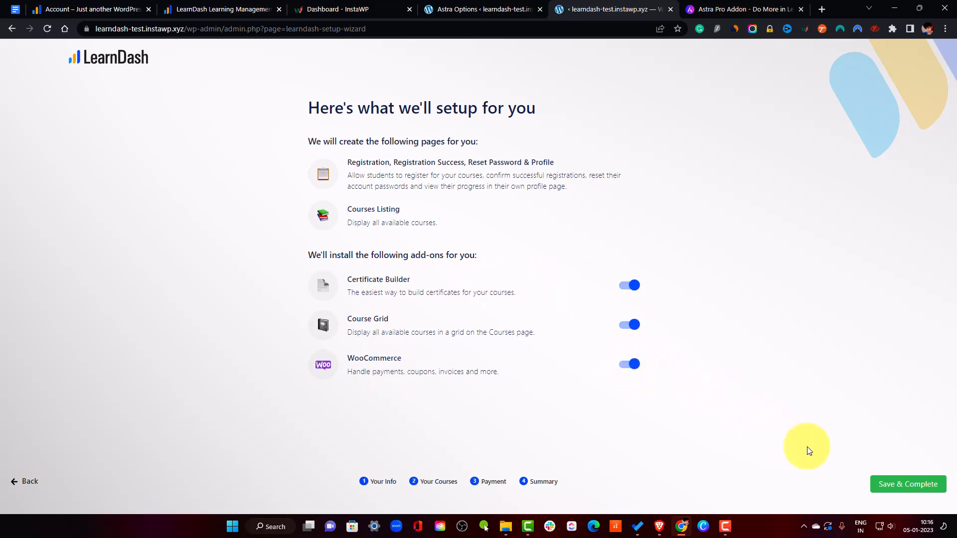
Save and complete the LearnDash setup with the Certificate Builder, Course Grid and WooCommerce add-ons enabled.
click(914, 488)
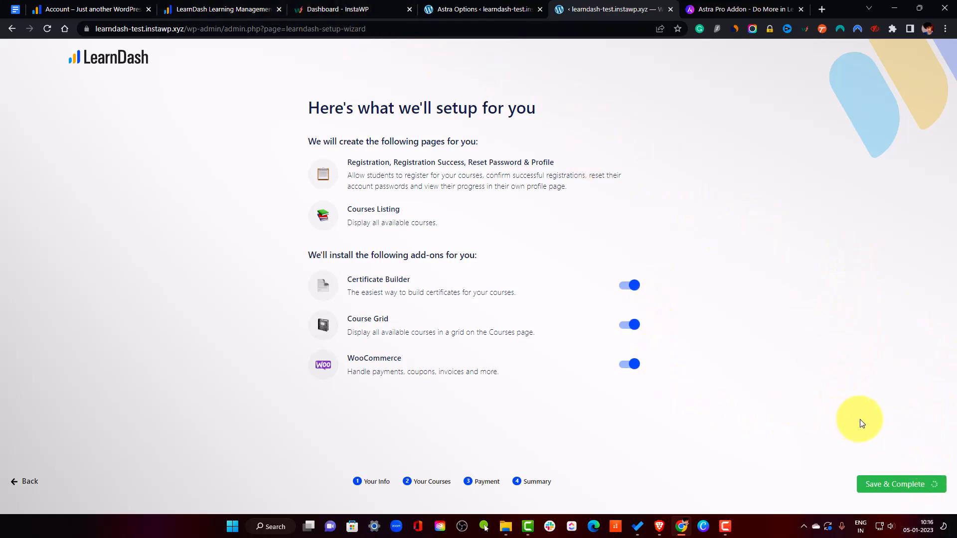
Examine the list of downloadable LearnDash add-ons in the LearnDash account, including the Course Grid and Elementor add-ons.
click(187, 17)
click(128, 7)
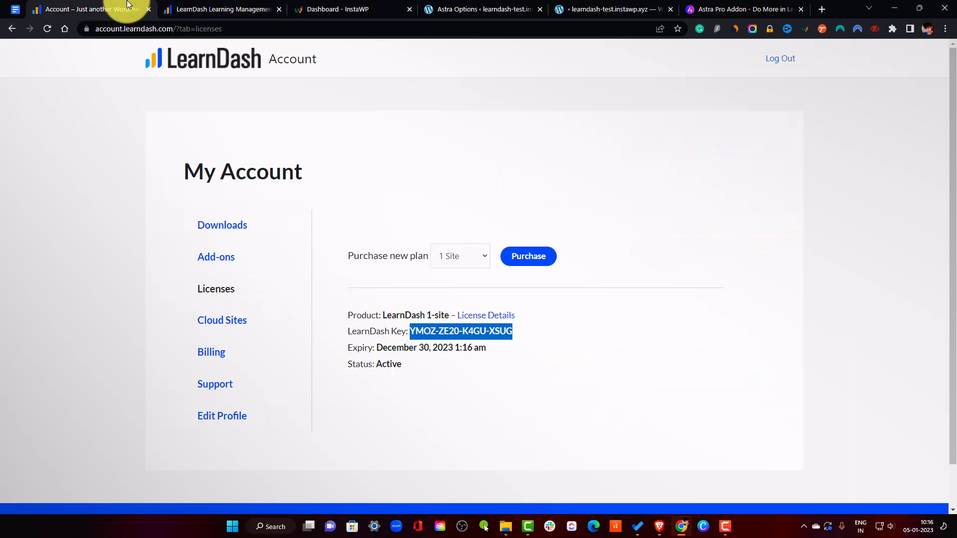
click(224, 257)
scroll(509, 218, down, 3)
scroll(556, 193, down, 2)
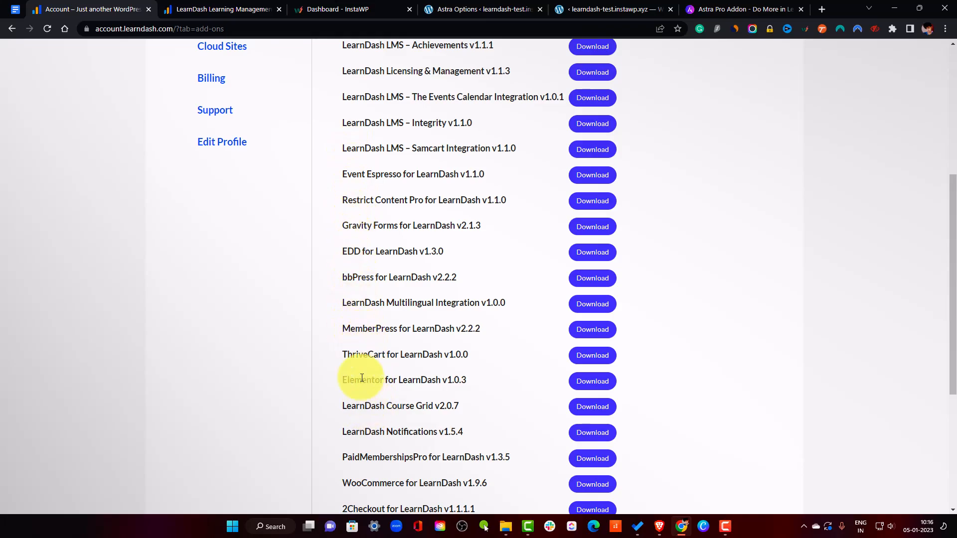
scroll(369, 329, up, 2)
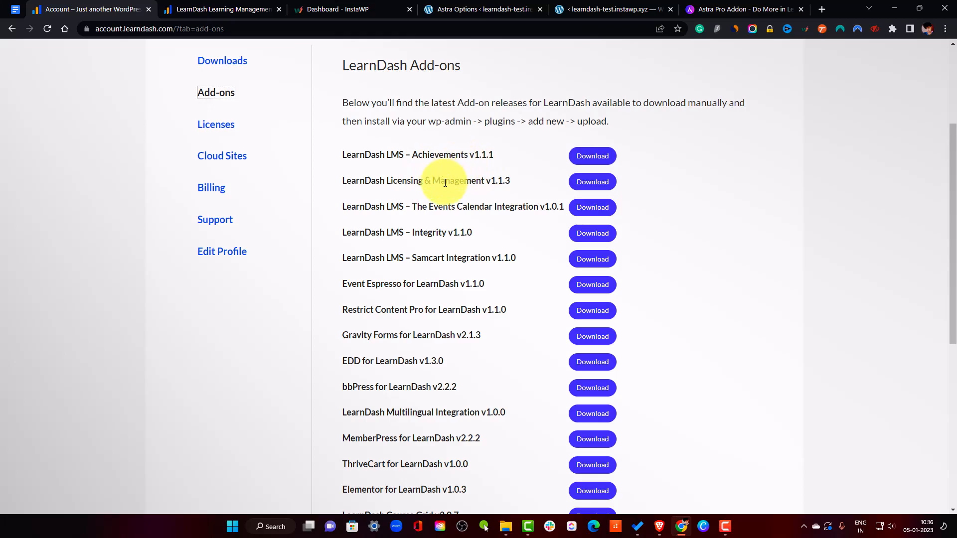
scroll(464, 210, down, 2)
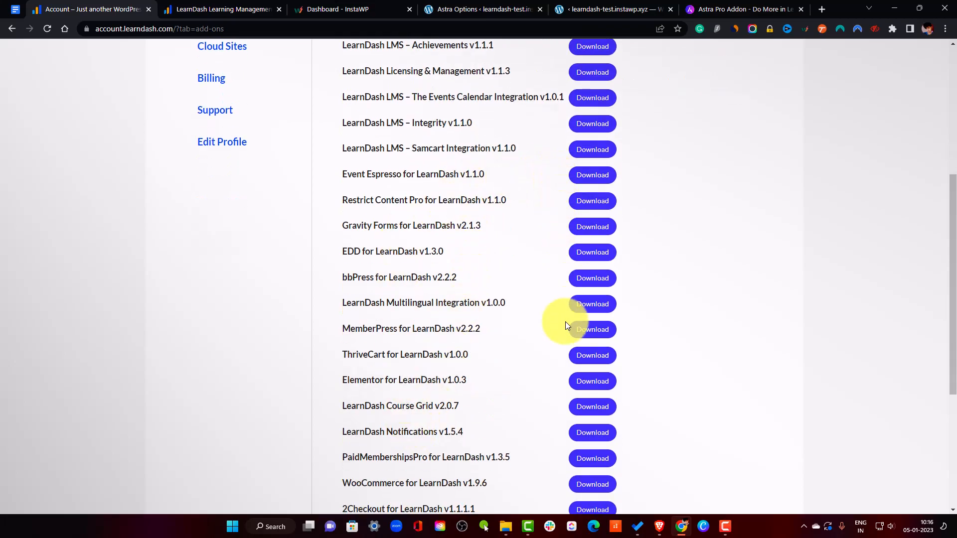
scroll(569, 383, down, 3)
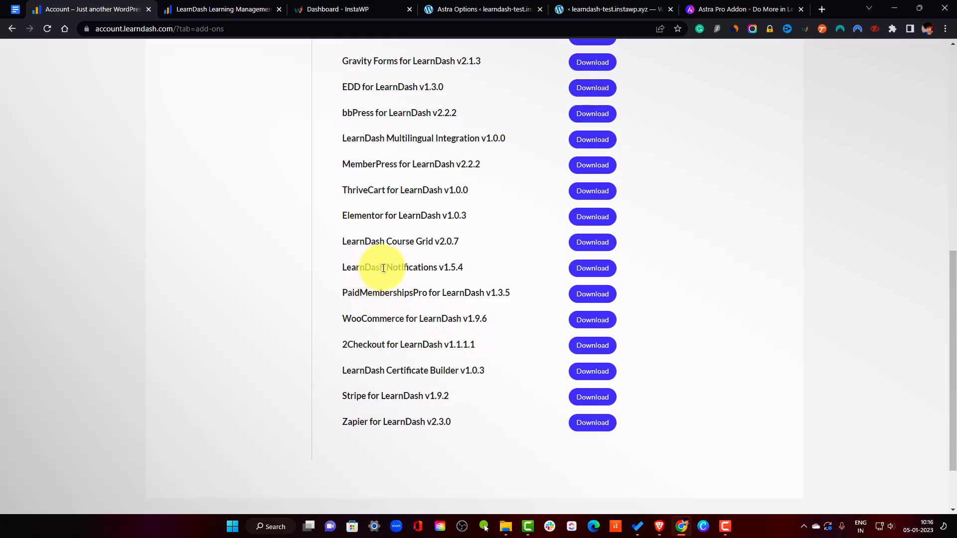
drag(342, 241, 453, 242)
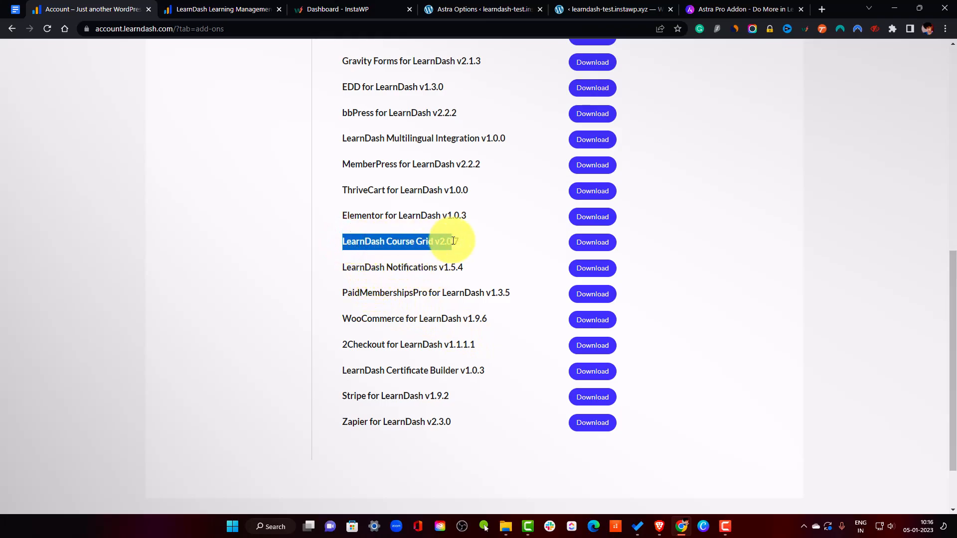
drag(496, 223, 331, 214)
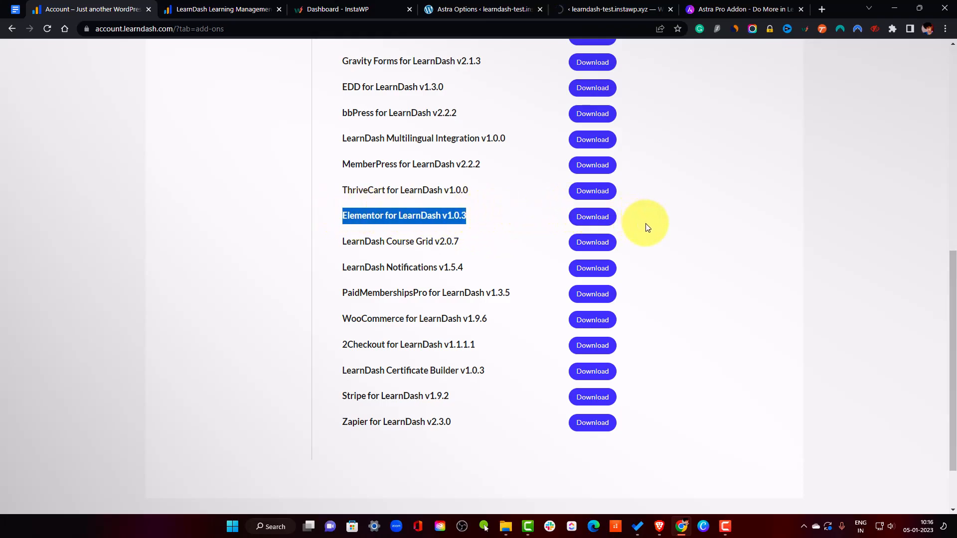
scroll(673, 230, up, 2)
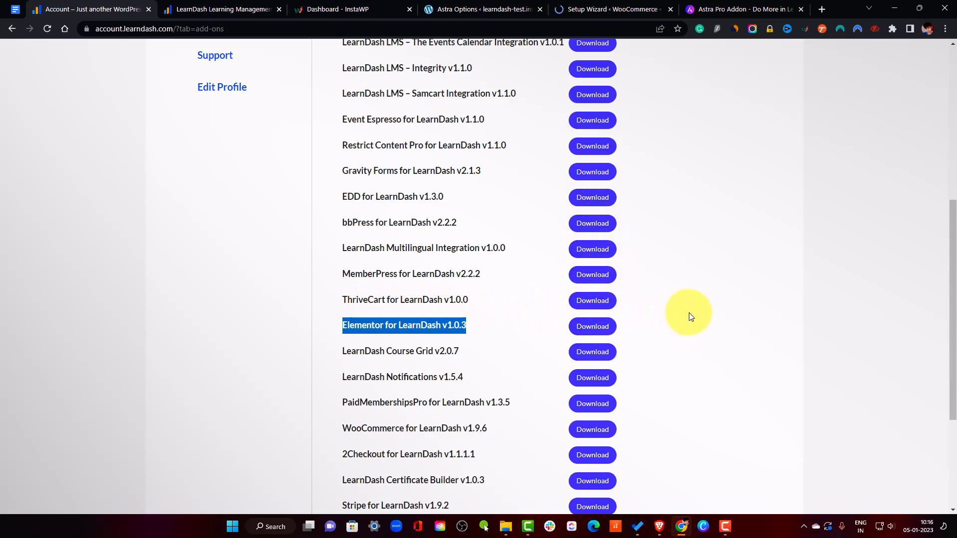
scroll(690, 316, up, 3)
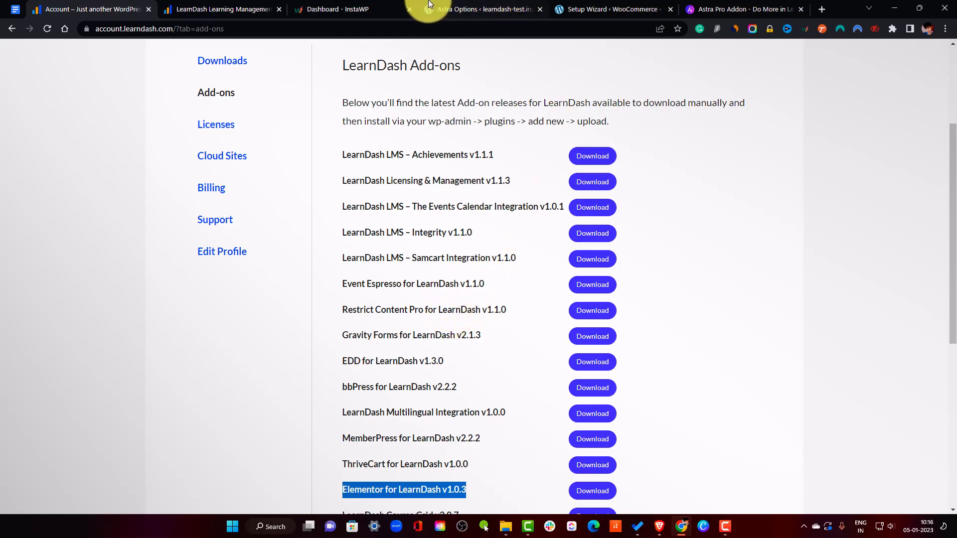
Return to the WooCommerce setup wizard and set the store's country / region to India — Uttar Pradesh.
click(463, 6)
click(578, 7)
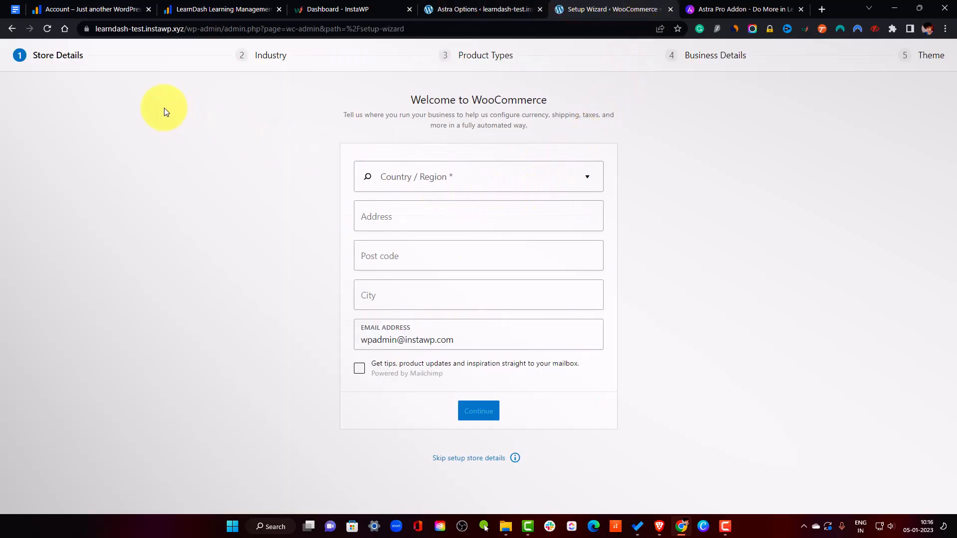
click(528, 173)
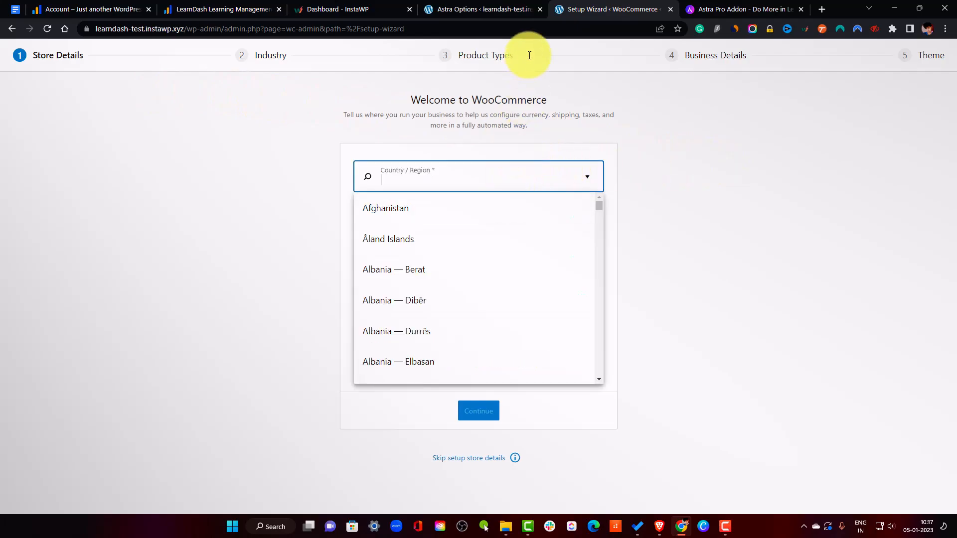
text(india)
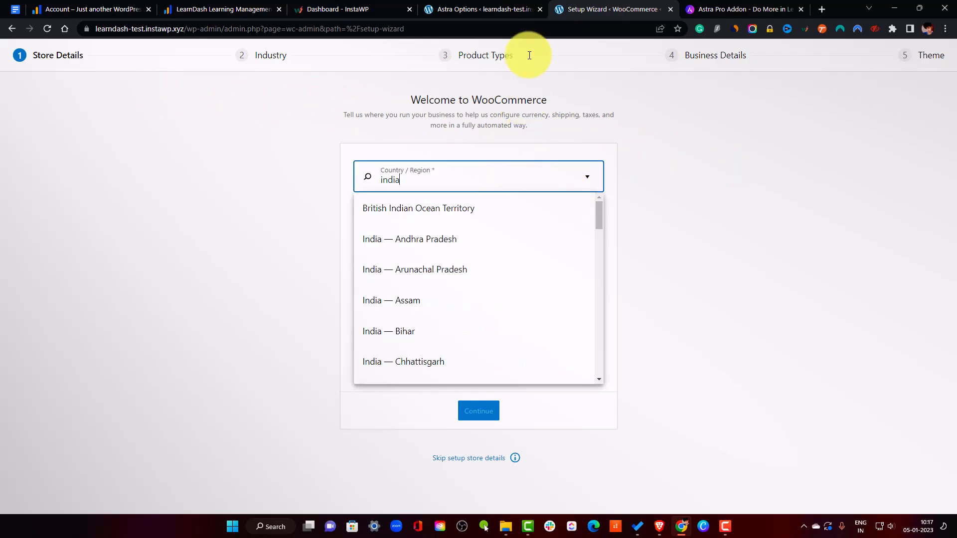
scroll(523, 265, down, 15)
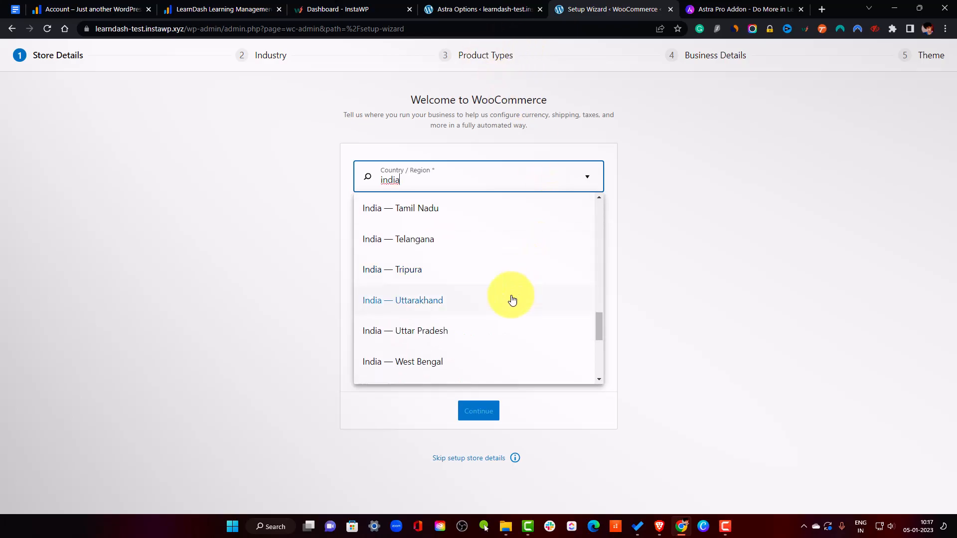
click(458, 331)
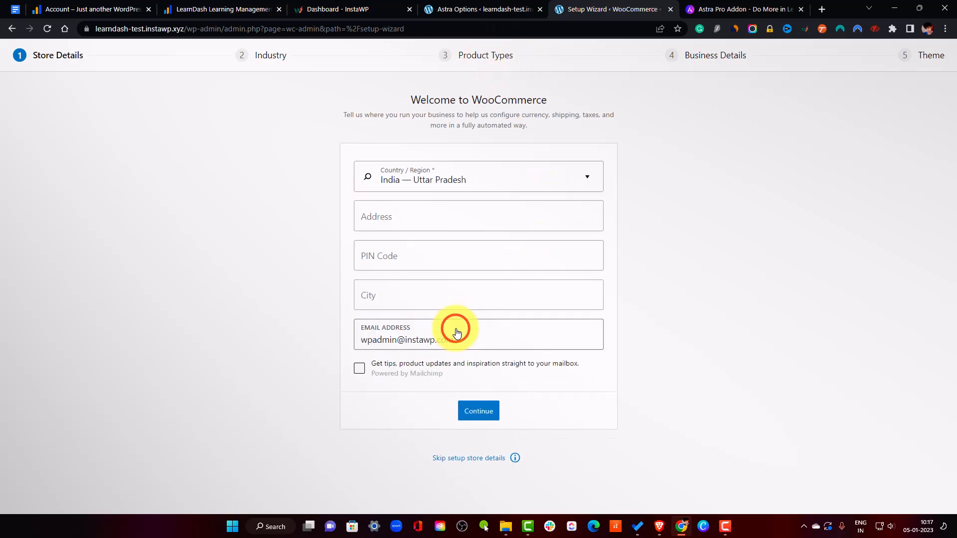
Enter the store's address, postal code and city, continue, and decline WooCommerce usage tracking.
click(470, 220)
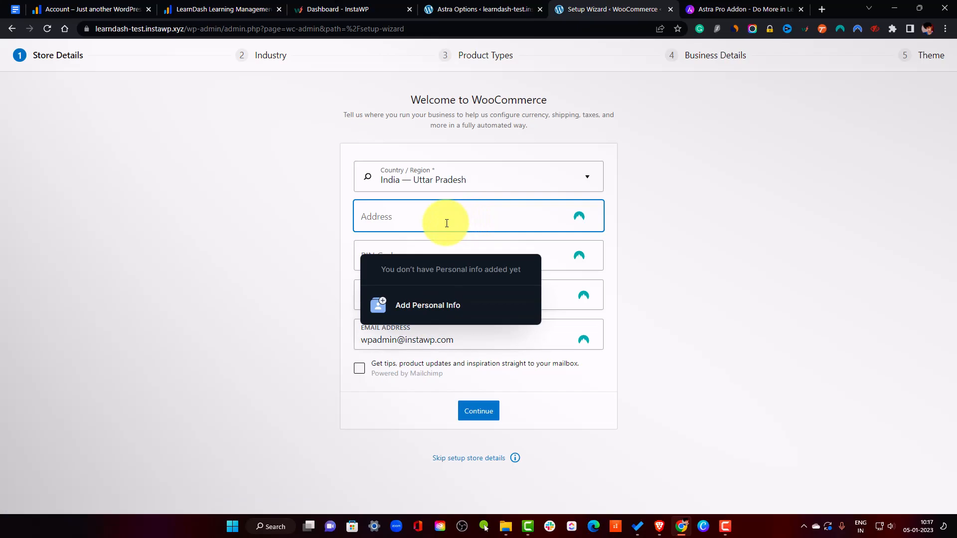
text(test)
key(Tab)
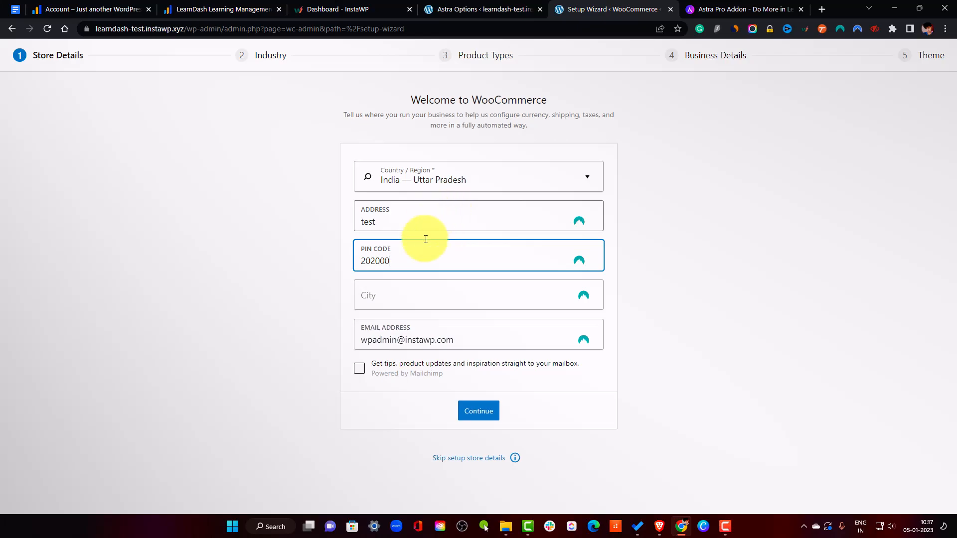
click(422, 300)
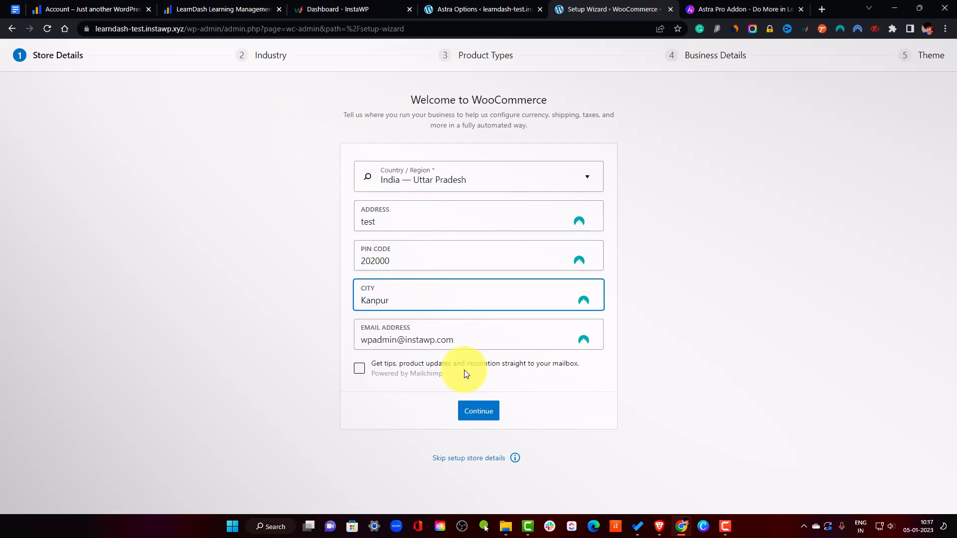
click(495, 408)
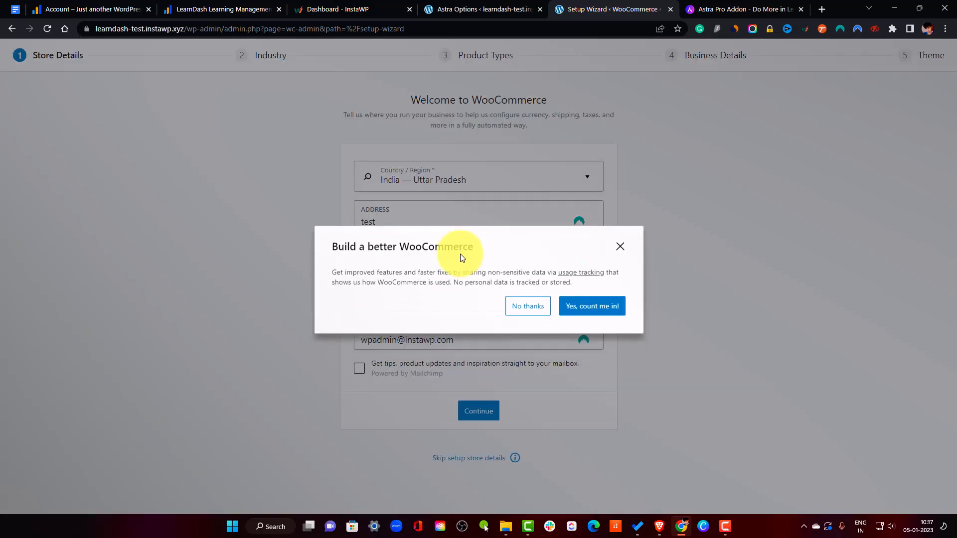
click(538, 312)
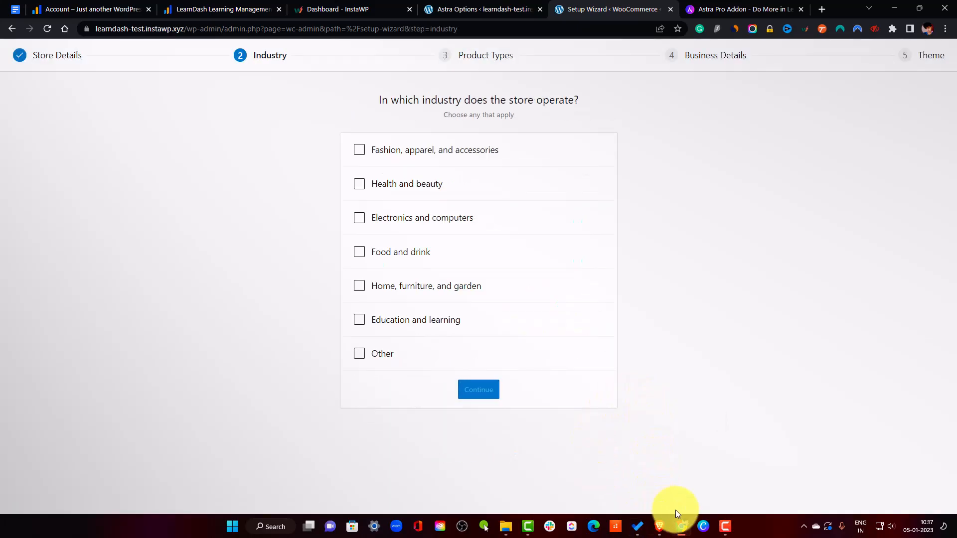
Select Education and learning as the store's industry, and continue with Physical products as the product type.
click(728, 527)
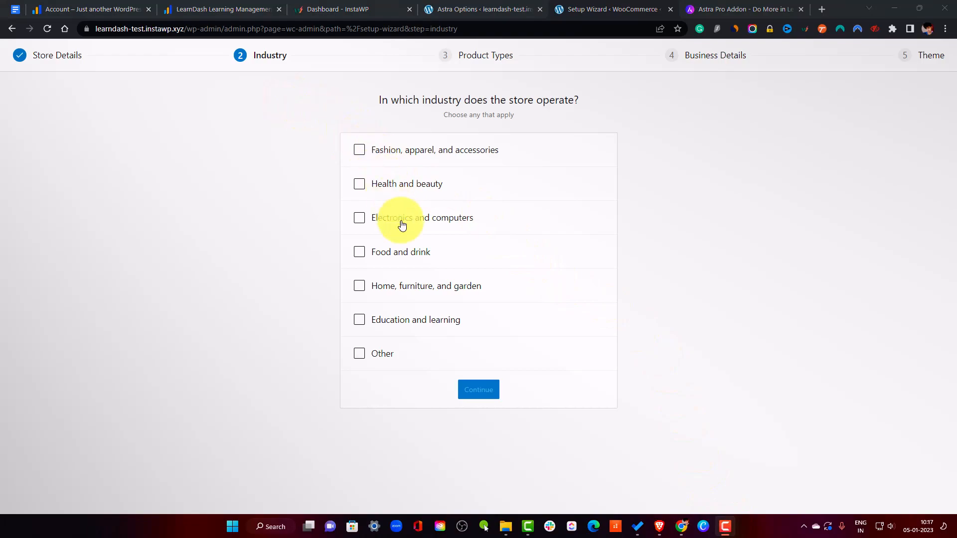
click(370, 321)
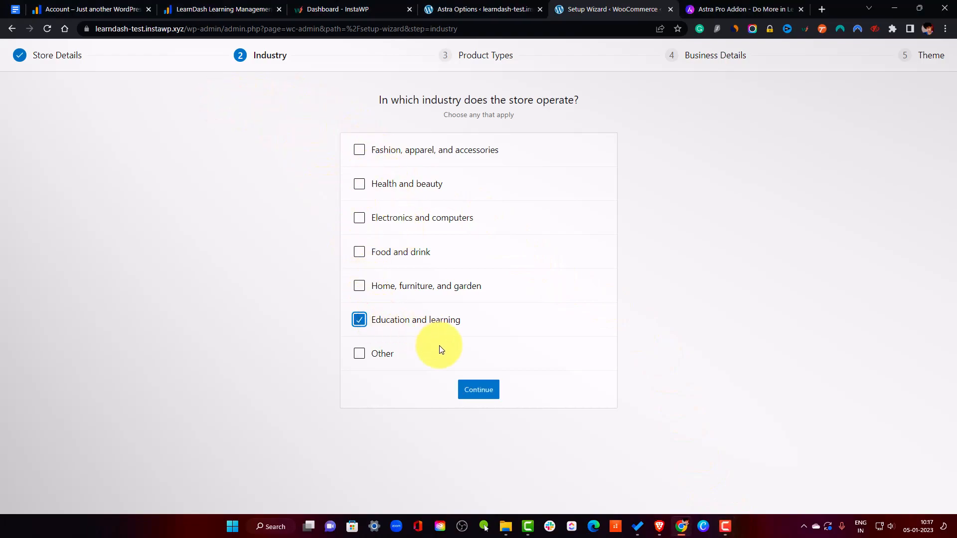
click(481, 392)
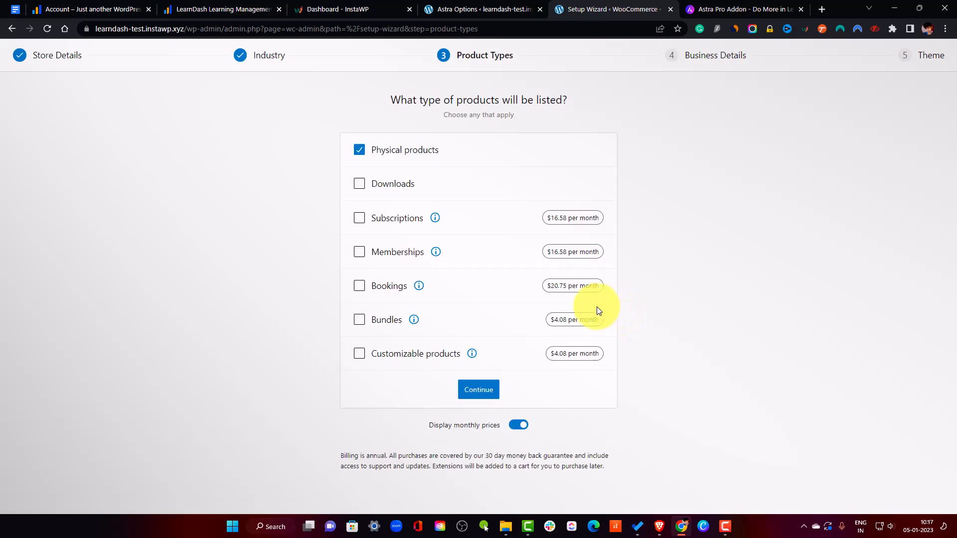
click(487, 396)
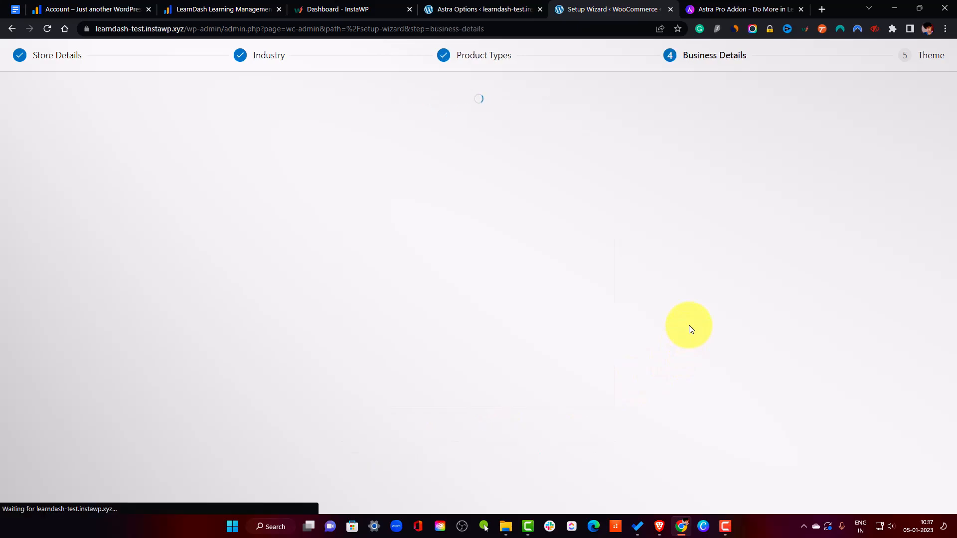
Fill in the business details with 1 - 10 products and No for currently selling elsewhere, and continue to the free features.
click(506, 220)
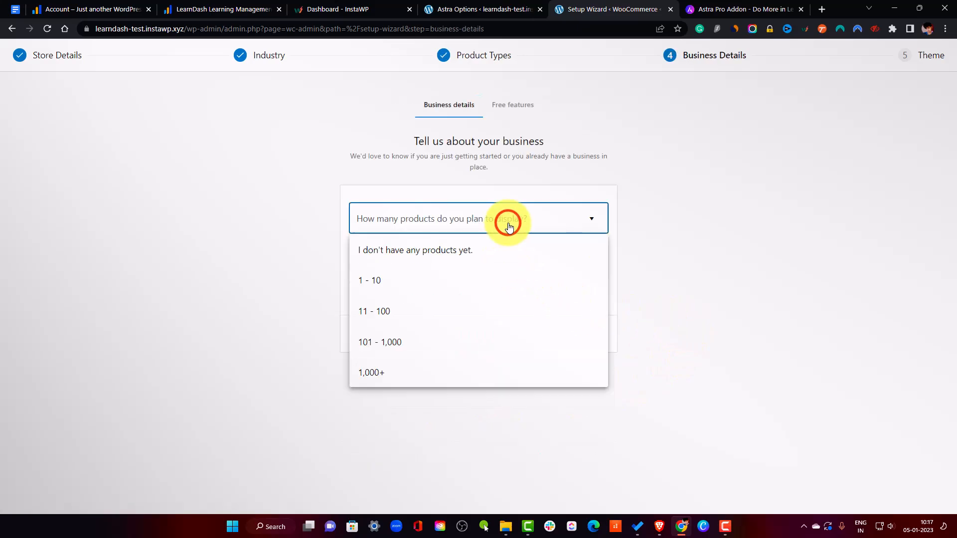
click(400, 274)
click(487, 258)
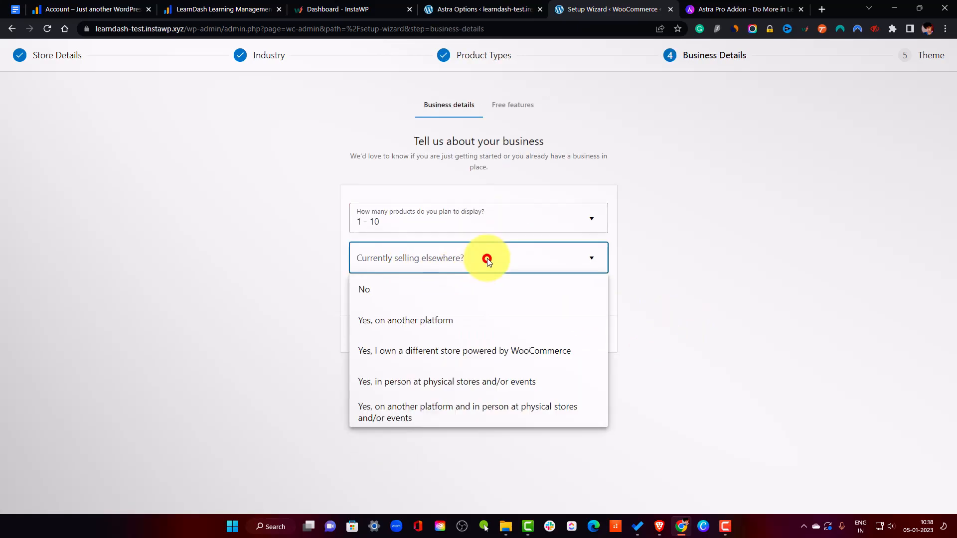
click(448, 296)
click(498, 338)
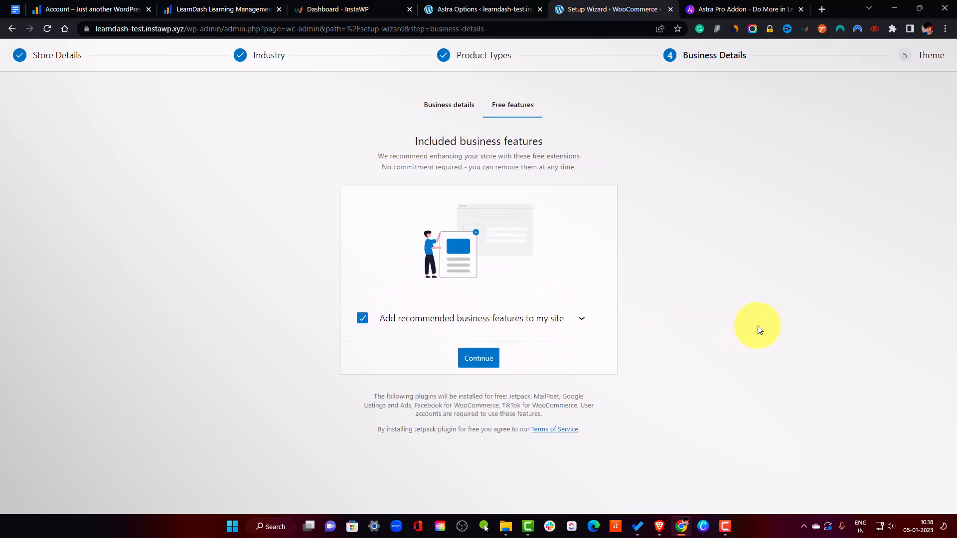
Decline all recommended business features and finish the WooCommerce setup wizard with the active Astra theme.
click(361, 321)
click(582, 320)
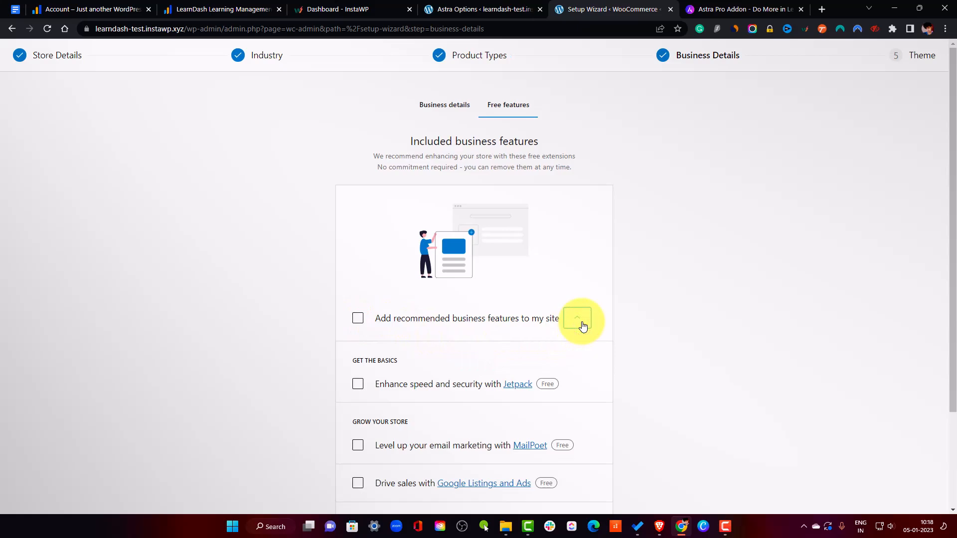
scroll(529, 381, down, 2)
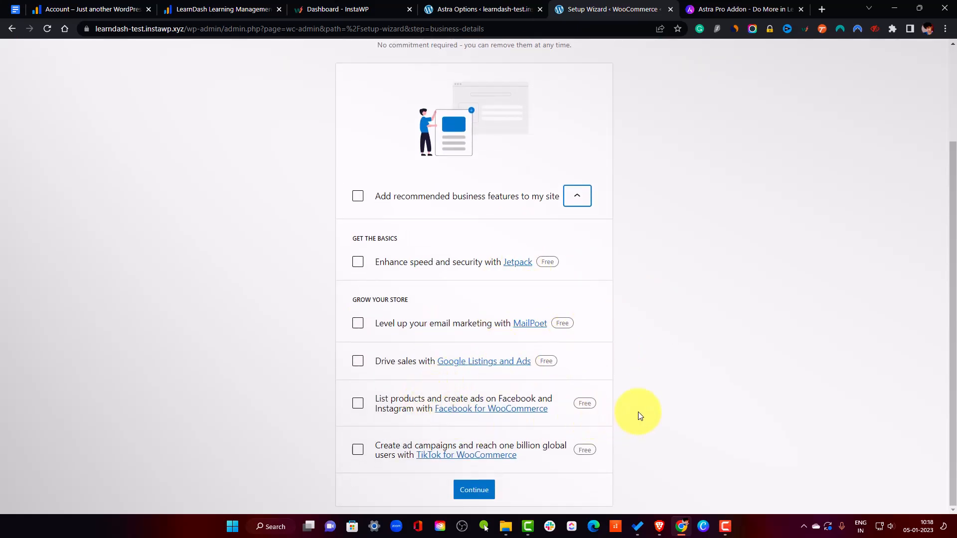
click(476, 491)
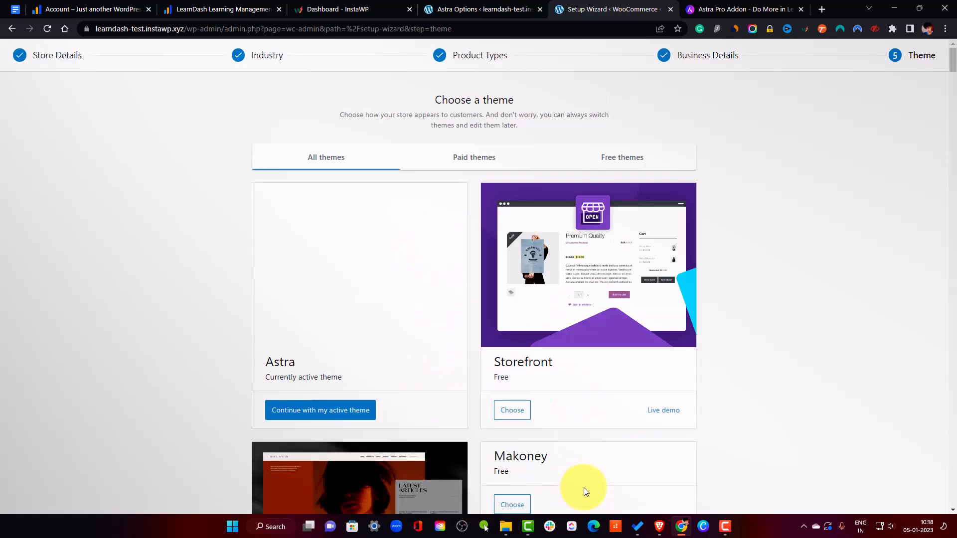
click(330, 411)
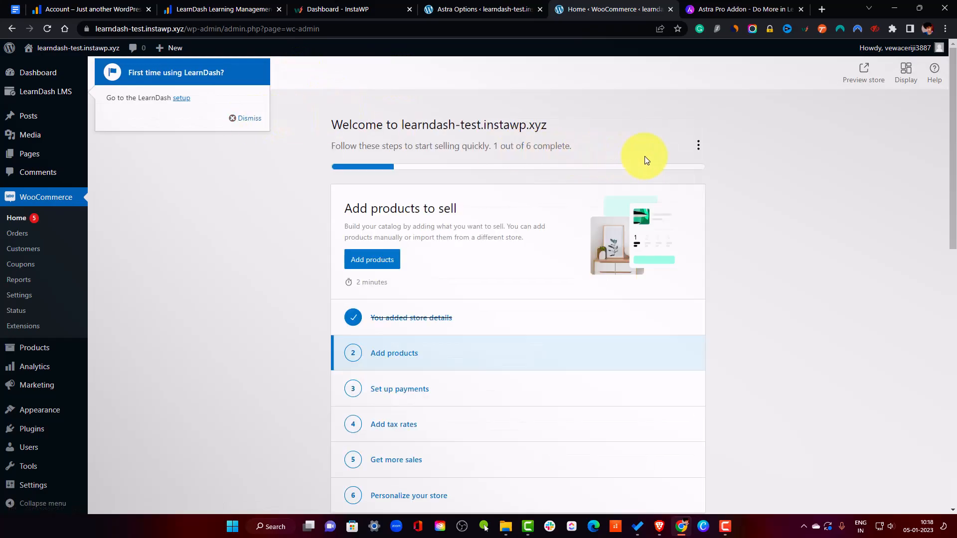
Go to the LearnDash LMS setup page and start selecting a starter template under Design your site.
scroll(953, 266, down, 7)
drag(955, 230, 947, 70)
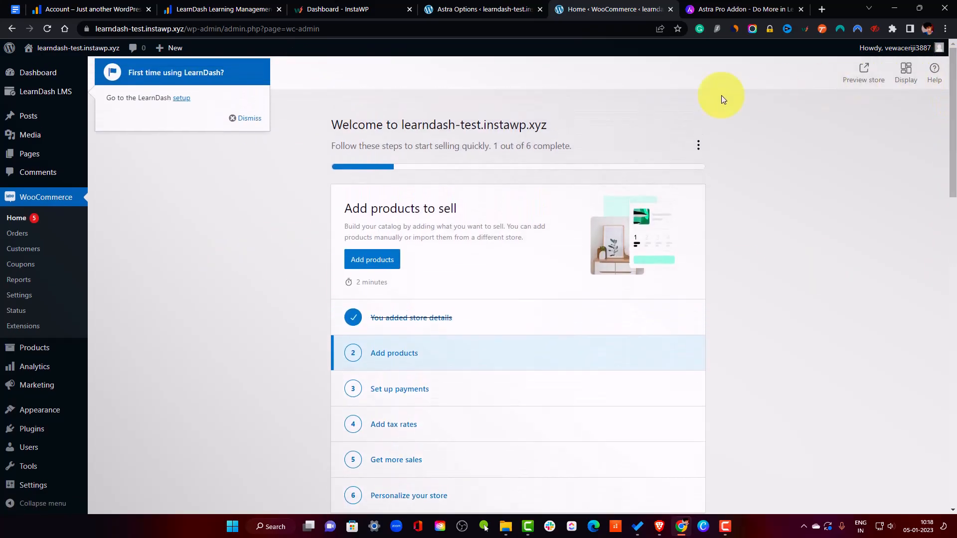
scroll(469, 287, down, 6)
scroll(469, 287, up, 7)
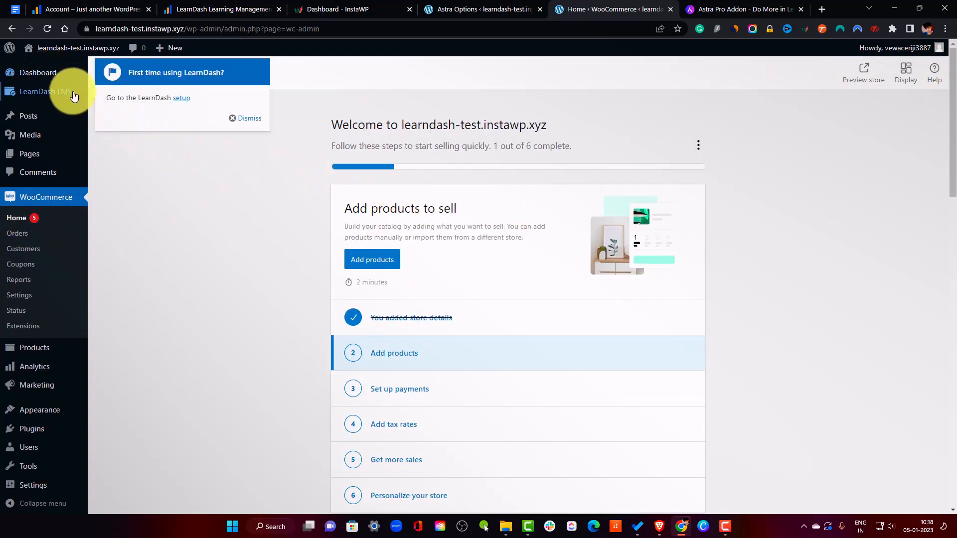
click(45, 95)
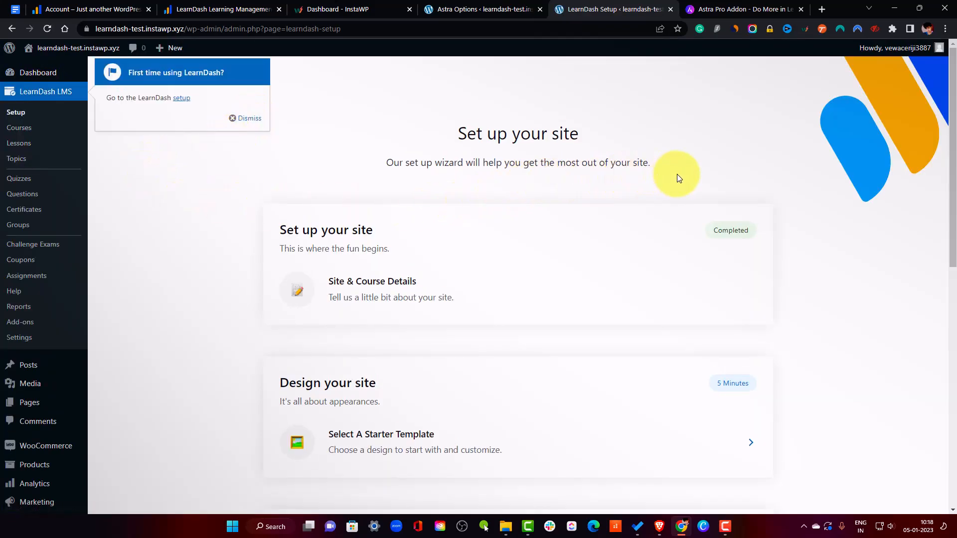
scroll(508, 184, down, 3)
scroll(659, 144, up, 1)
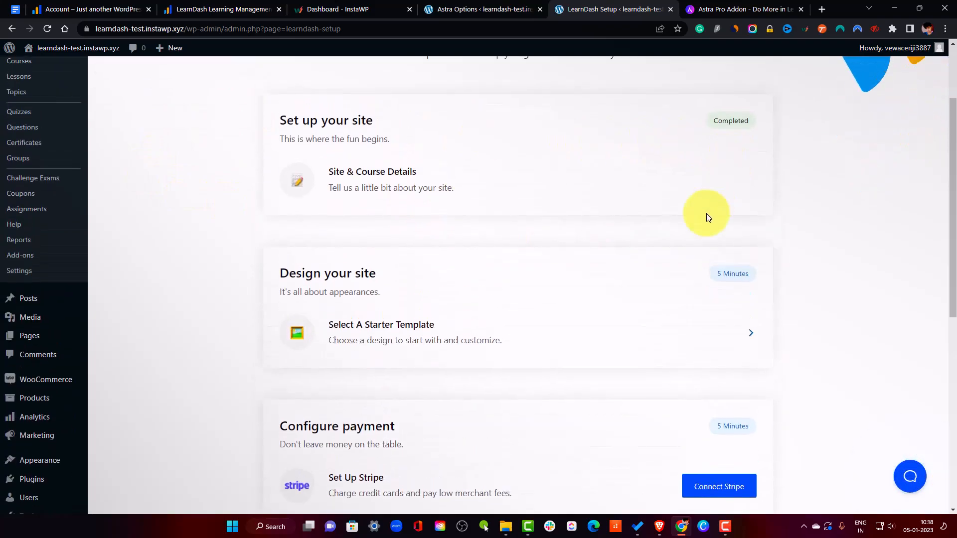
click(633, 340)
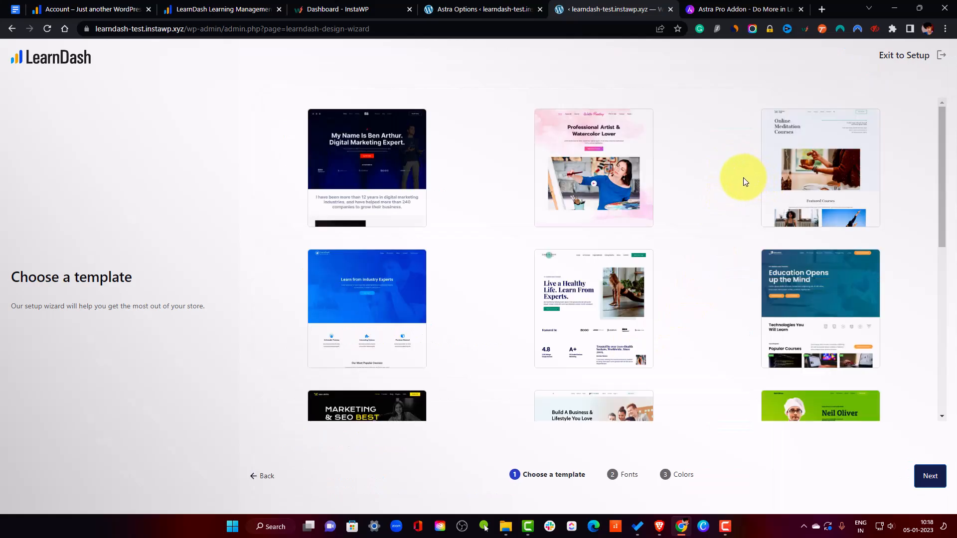
Choose the Online Course template from the starter designs and continue to the font selection.
scroll(781, 295, down, 2)
scroll(781, 295, down, 4)
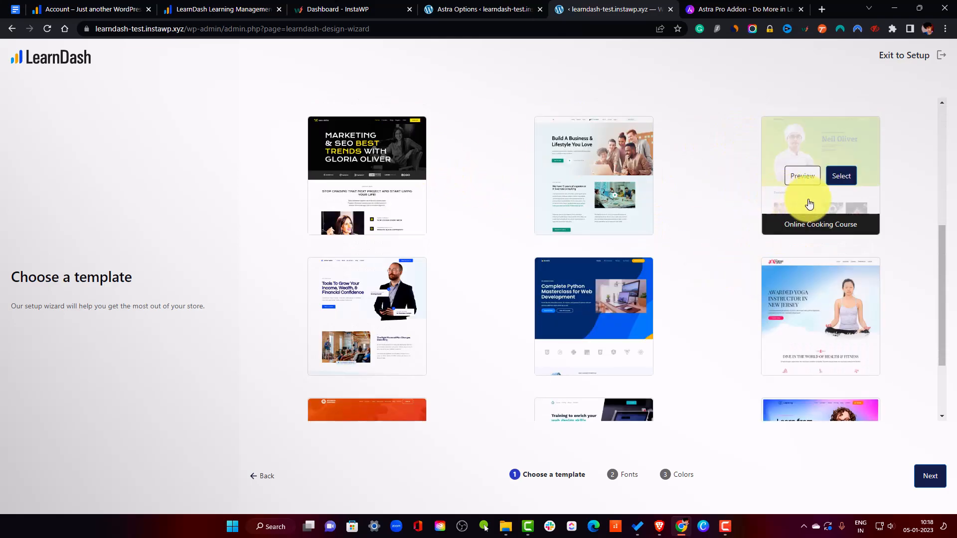
scroll(775, 203, down, 2)
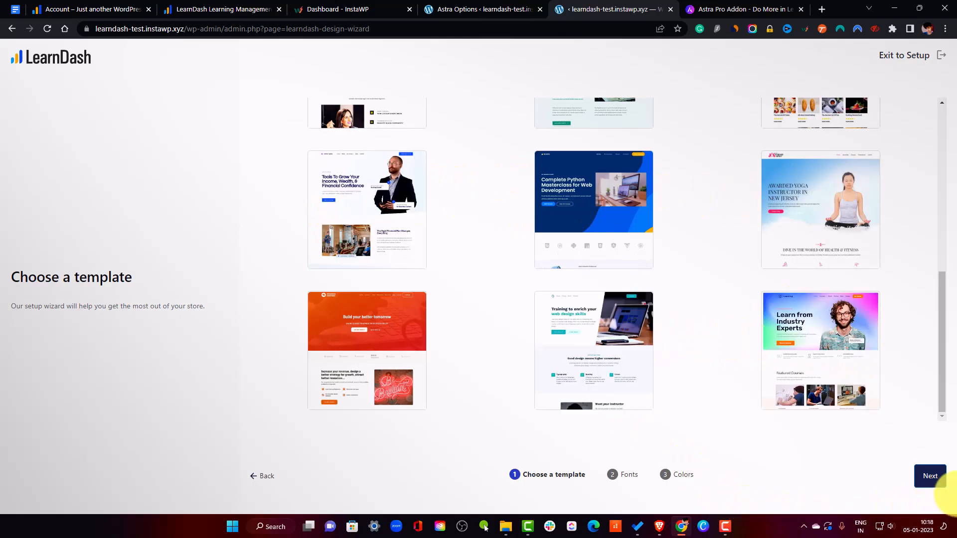
click(732, 532)
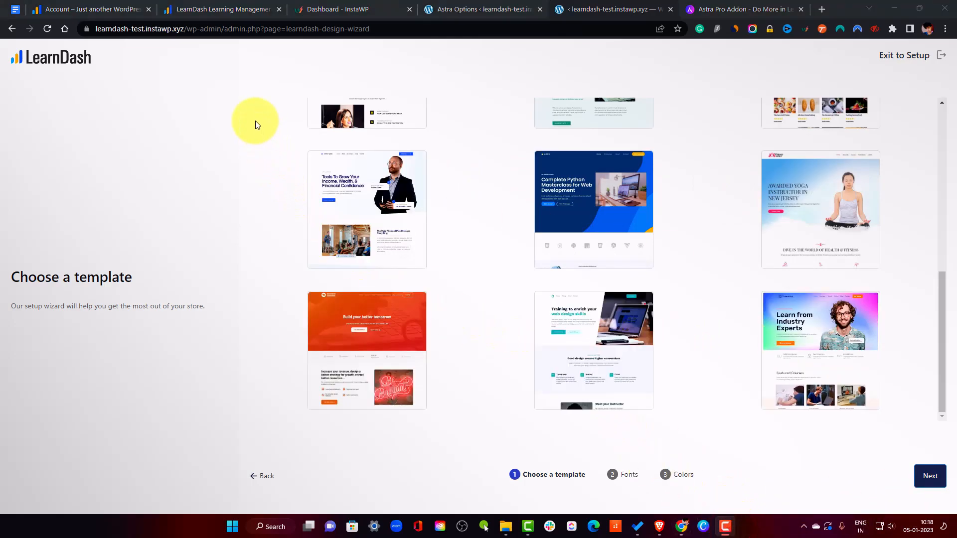
mouse_move(818, 333)
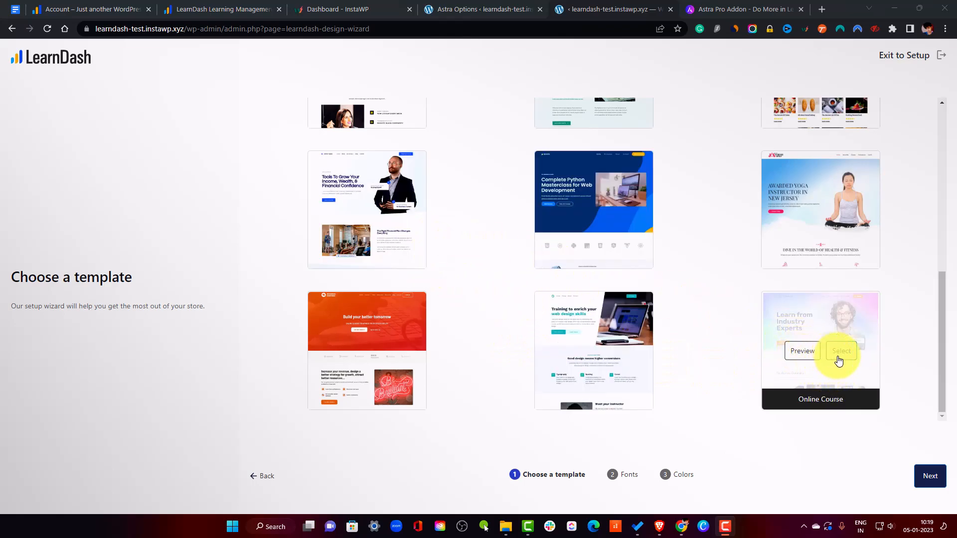
click(840, 354)
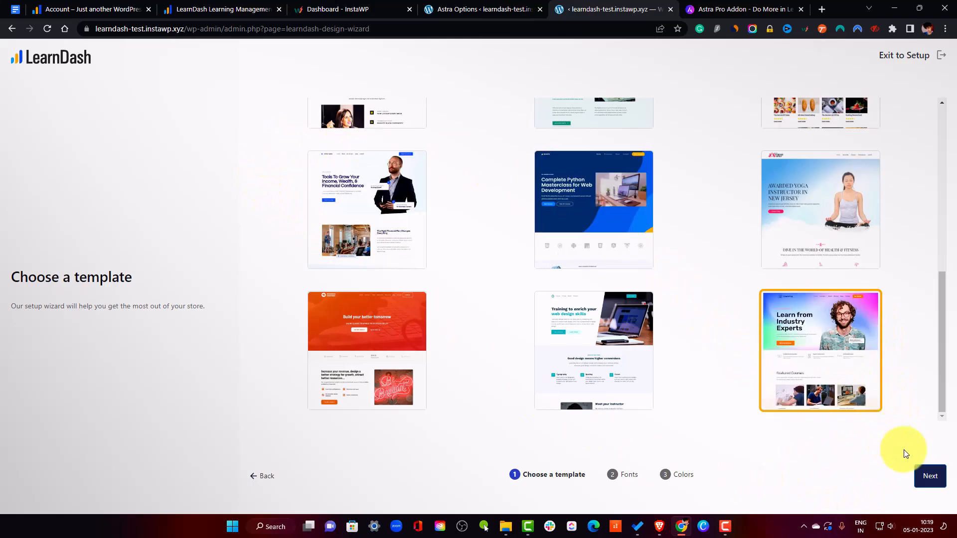
click(932, 476)
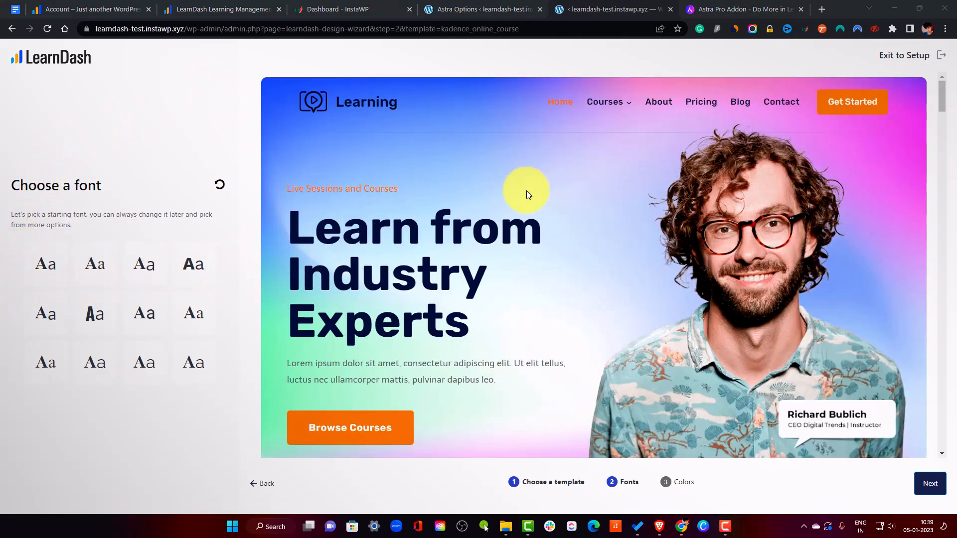
Try the third font option of the first row and check it throughout the template preview.
scroll(503, 187, down, 5)
scroll(501, 188, down, 10)
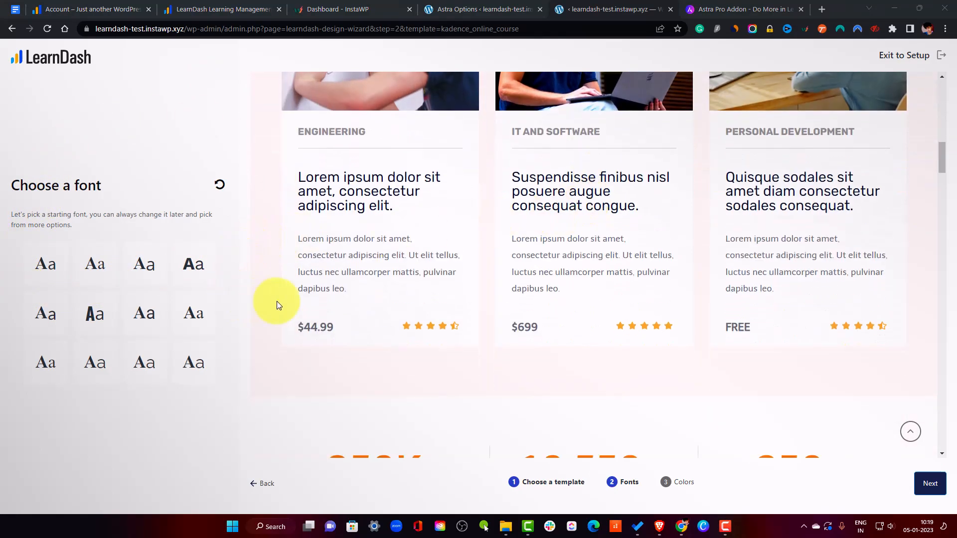
click(209, 267)
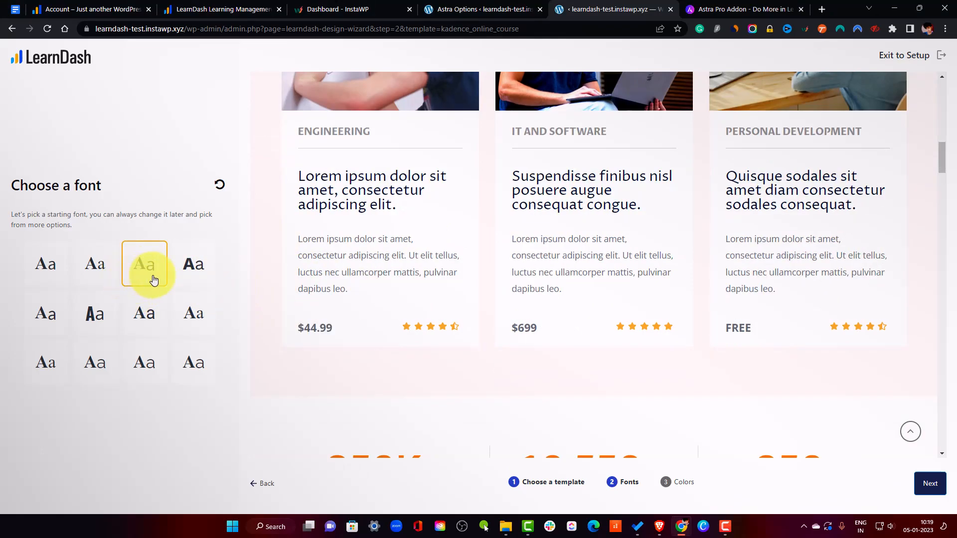
scroll(651, 306, up, 8)
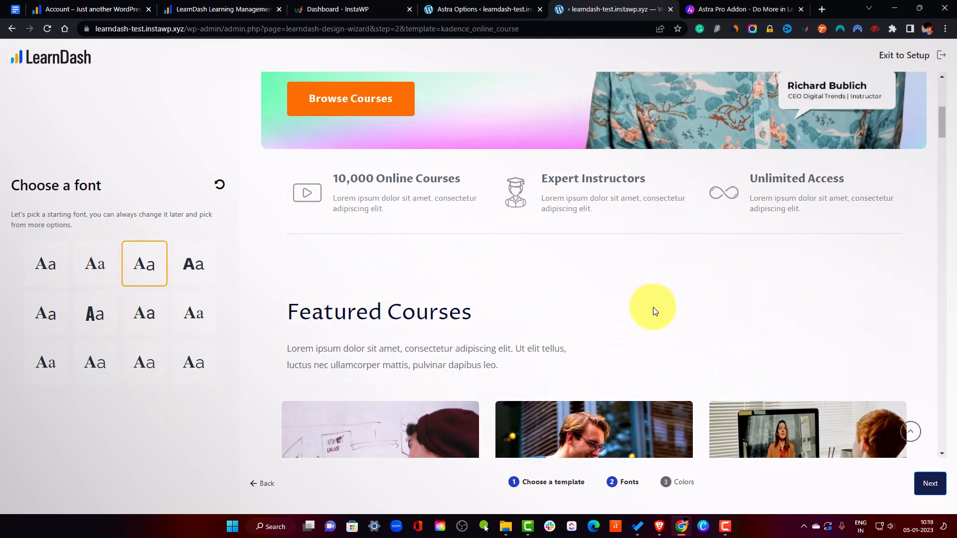
scroll(654, 309, up, 6)
scroll(578, 299, down, 2)
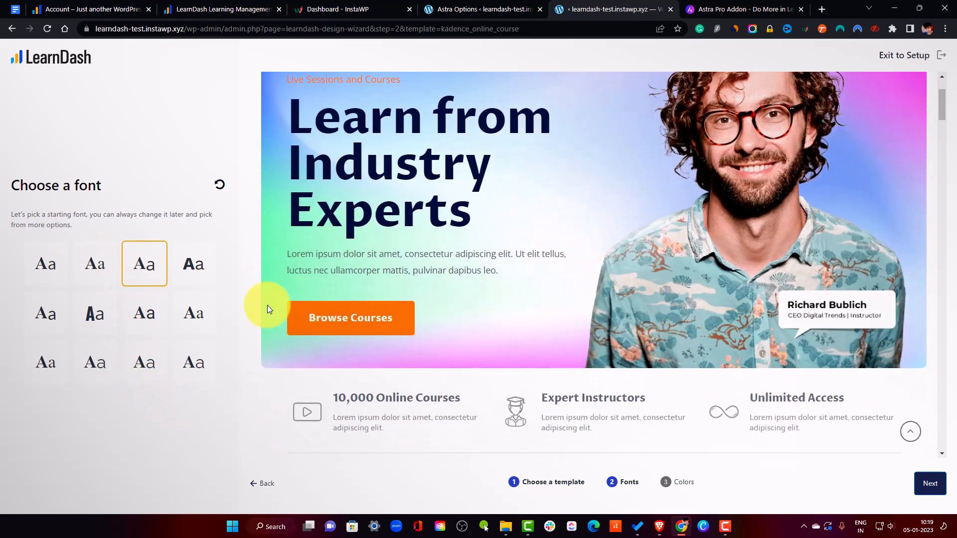
Try several other font options from all three rows and compare the headings and course cards in the preview.
click(128, 315)
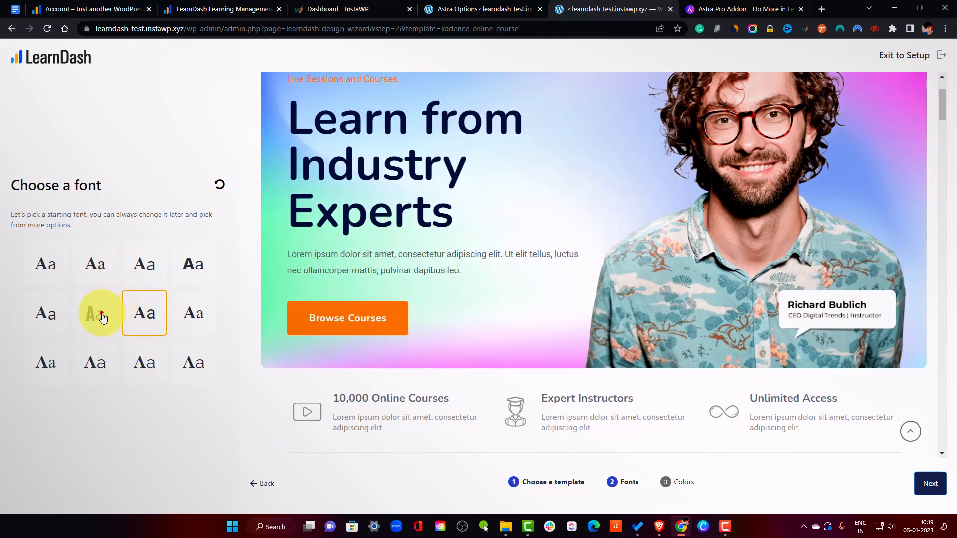
click(102, 318)
click(97, 358)
click(138, 361)
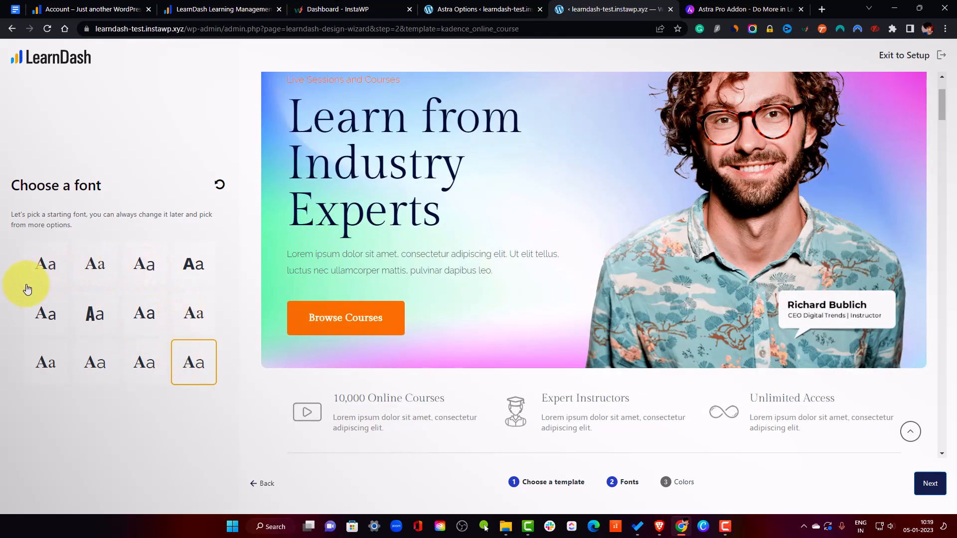
click(44, 302)
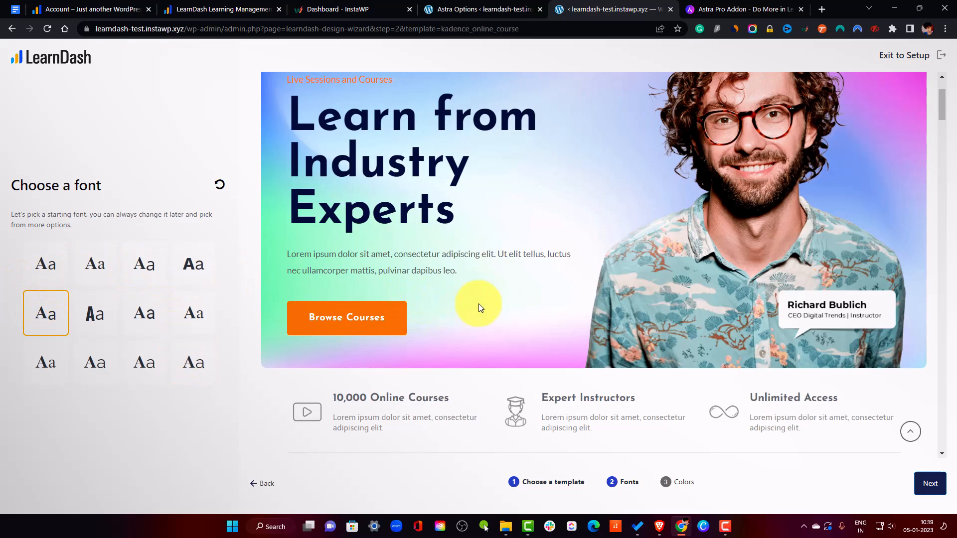
scroll(556, 321, down, 8)
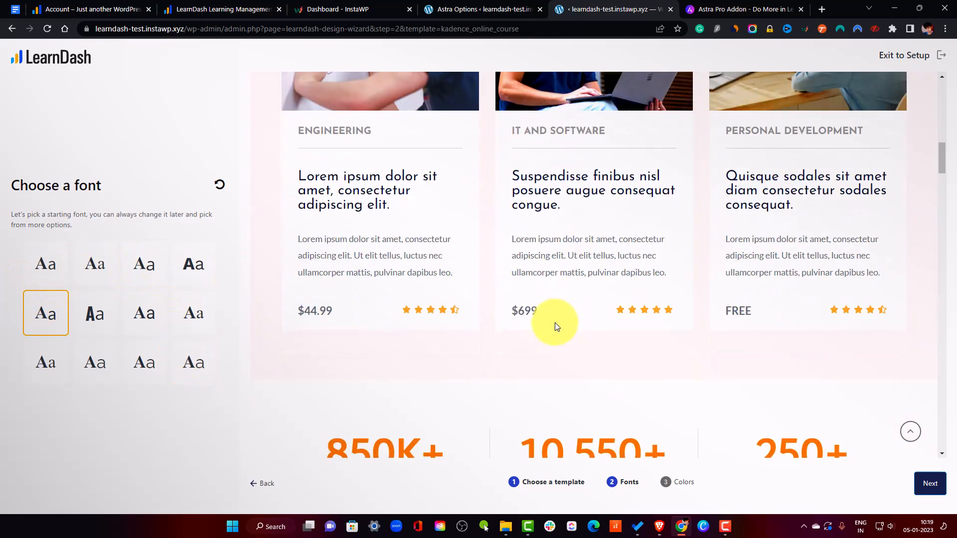
click(90, 273)
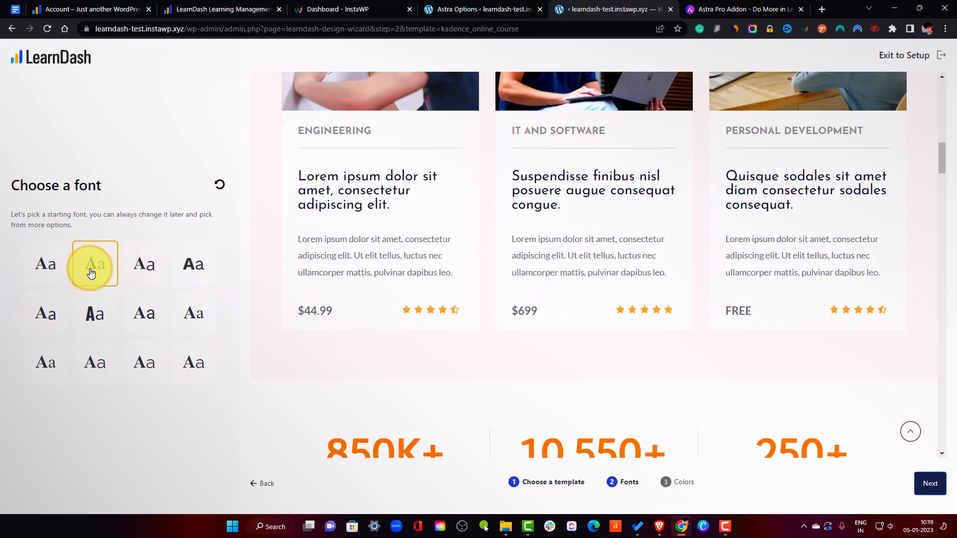
scroll(444, 326, up, 8)
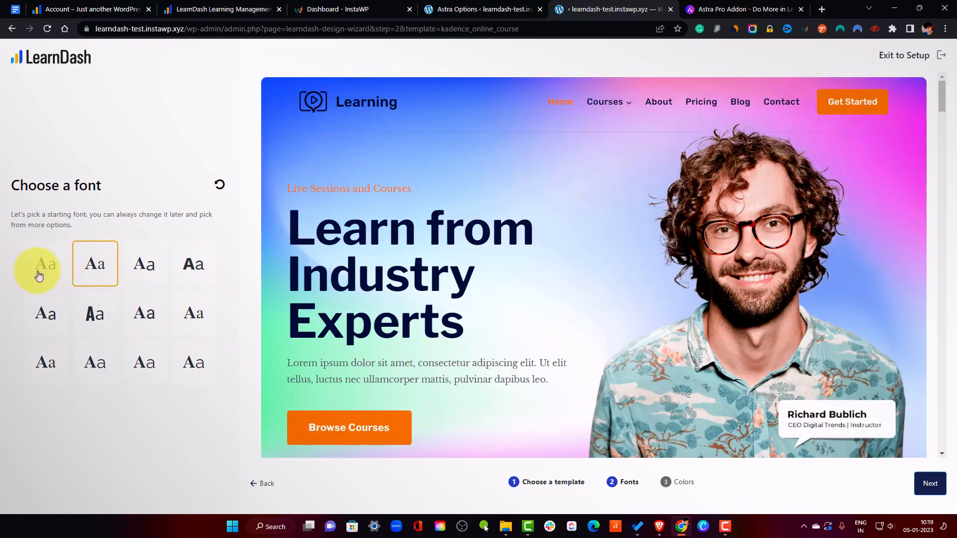
Apply the bold fourth font option of the first row to the template and continue to the color selection.
click(185, 271)
scroll(463, 337, down, 8)
scroll(445, 341, down, 4)
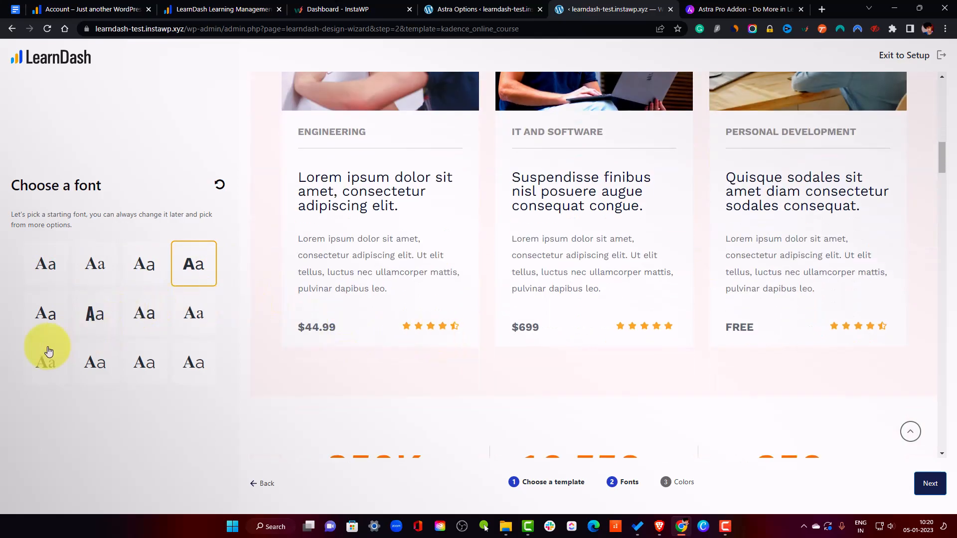
click(931, 482)
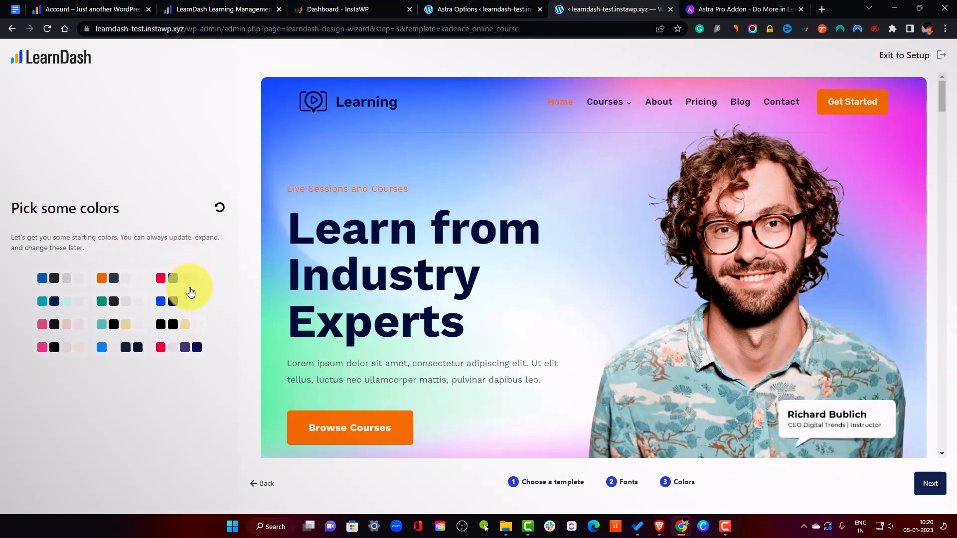
Keep the template's default colors, review the final preview, and save the design so the wizard builds the site.
click(928, 484)
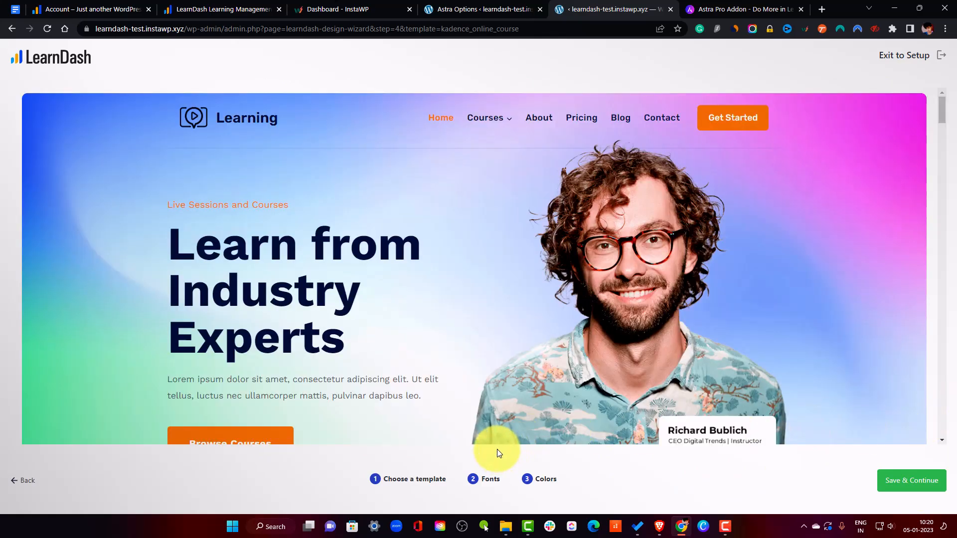
scroll(610, 348, down, 10)
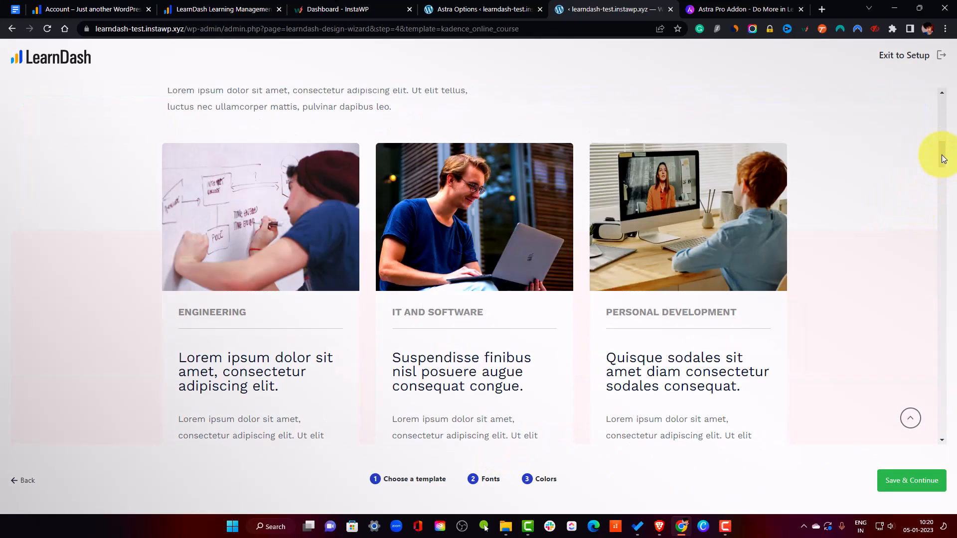
drag(944, 158, 947, 80)
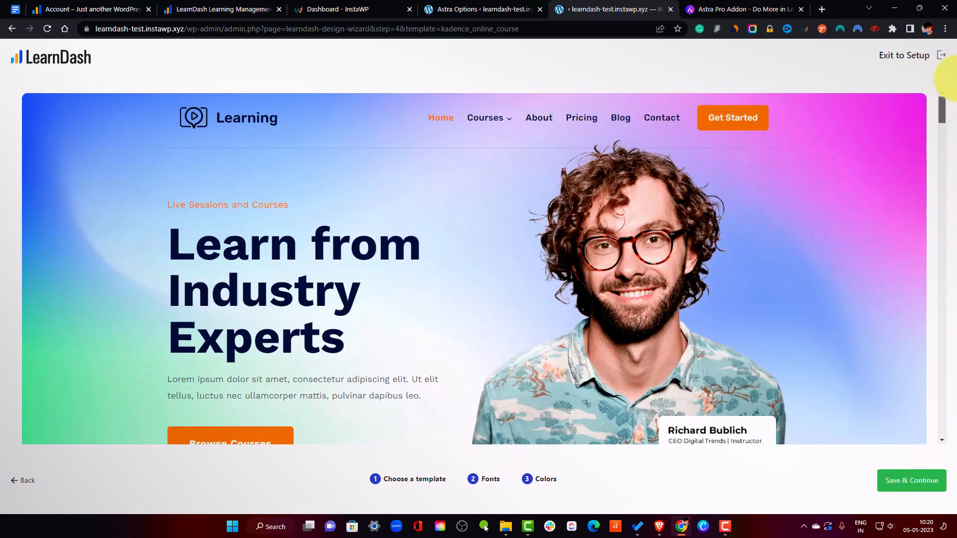
click(878, 489)
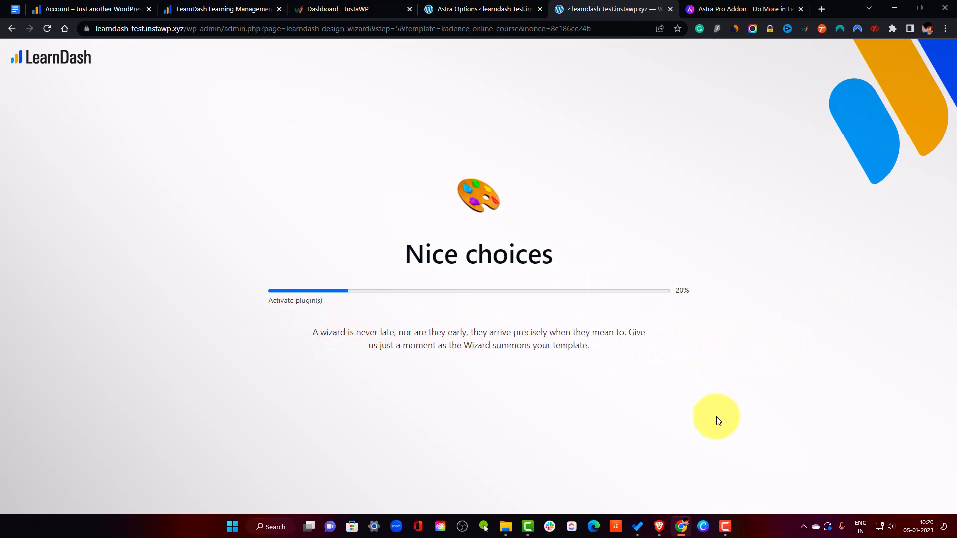
click(727, 529)
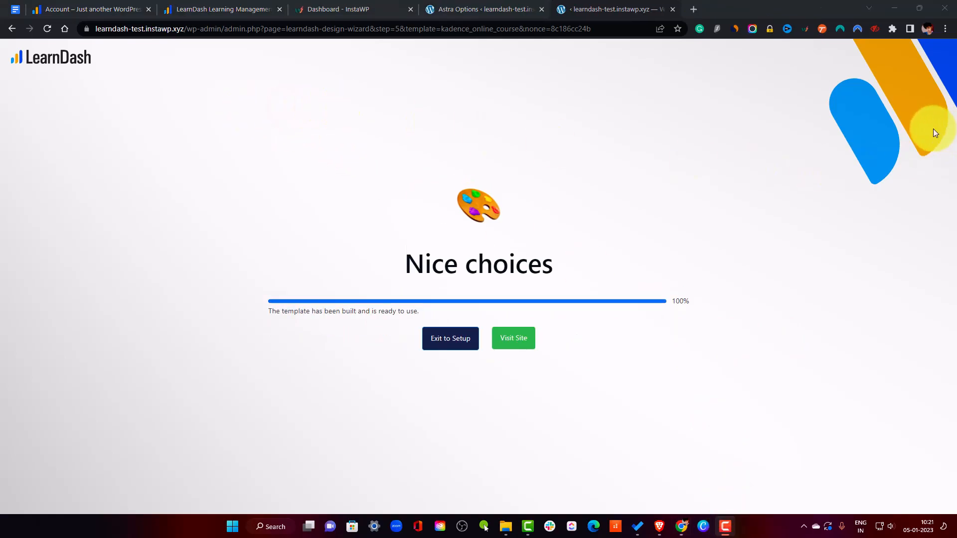
Open the newly built site, exit the design wizard to the LearnDash setup page, and switch to the site's homepage.
click(512, 349)
click(453, 338)
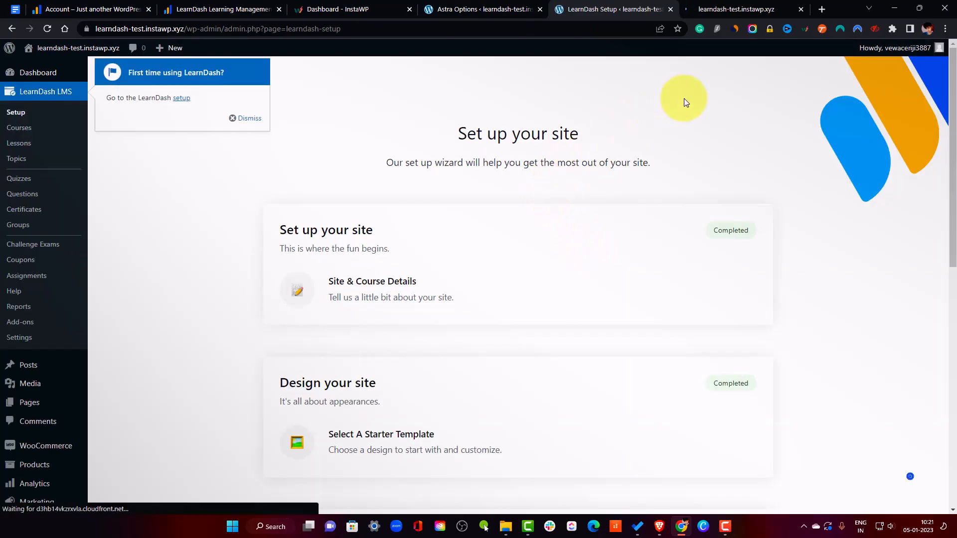
click(730, 15)
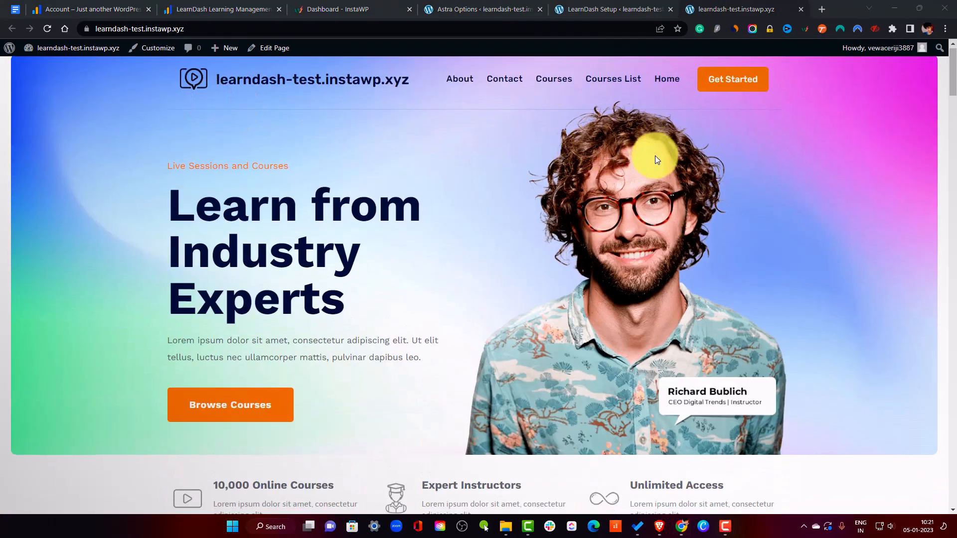
Examine the imported homepage from the hero section through the course categories and company logos to the footer.
scroll(658, 152, down, 10)
scroll(403, 190, down, 15)
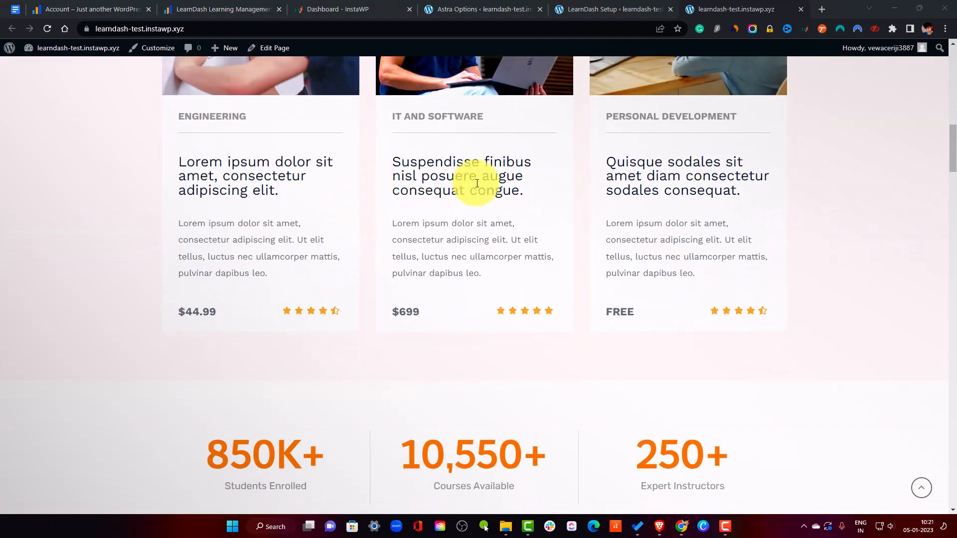
scroll(673, 260, down, 12)
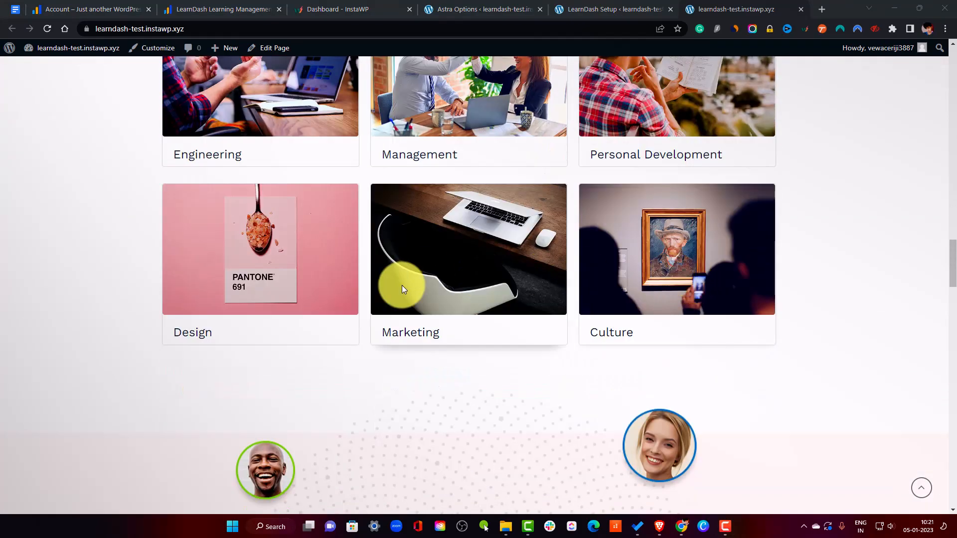
scroll(417, 303, up, 4)
scroll(433, 293, up, 5)
scroll(495, 314, down, 15)
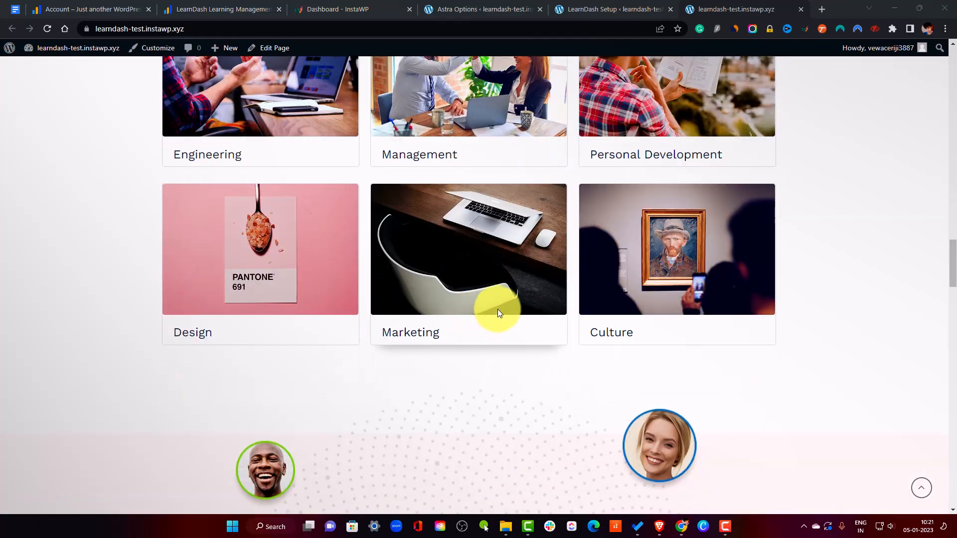
scroll(509, 288, down, 20)
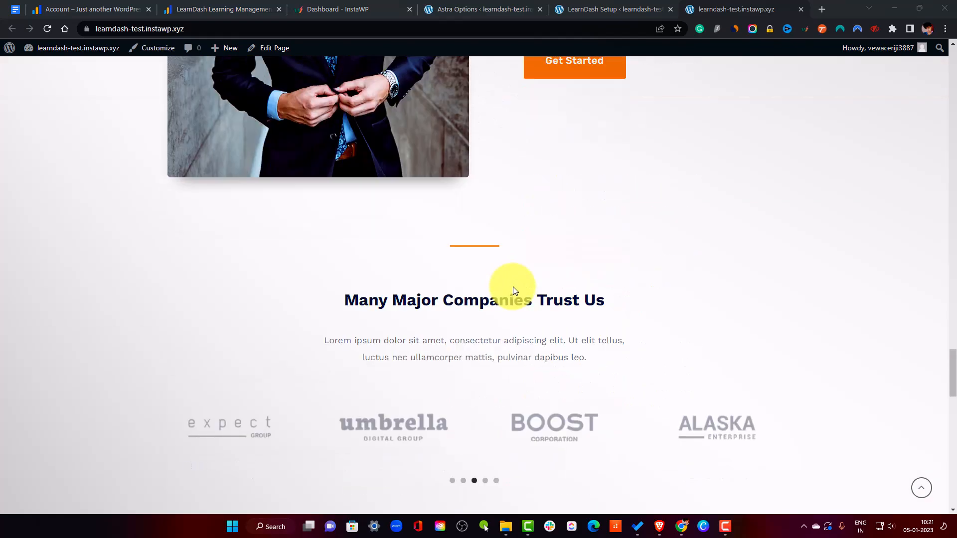
scroll(554, 306, down, 5)
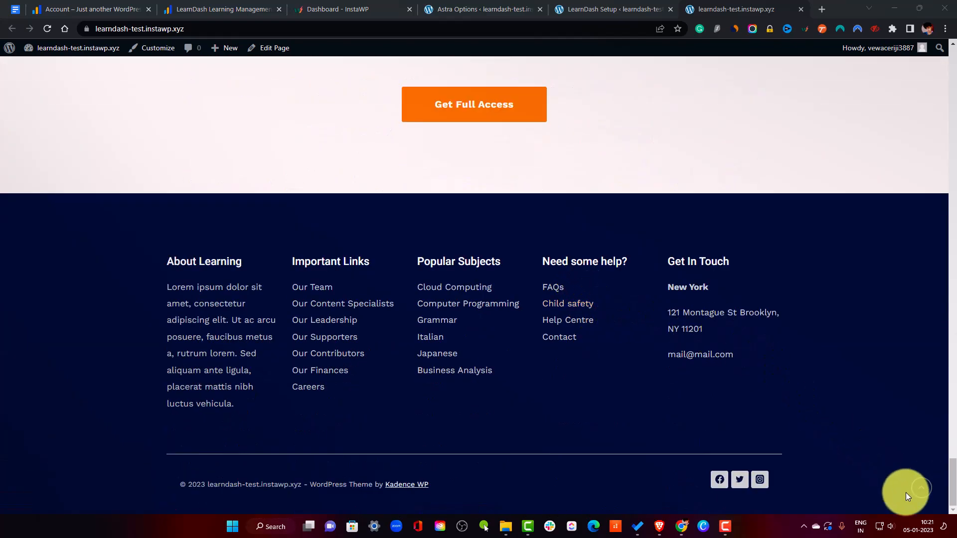
click(921, 488)
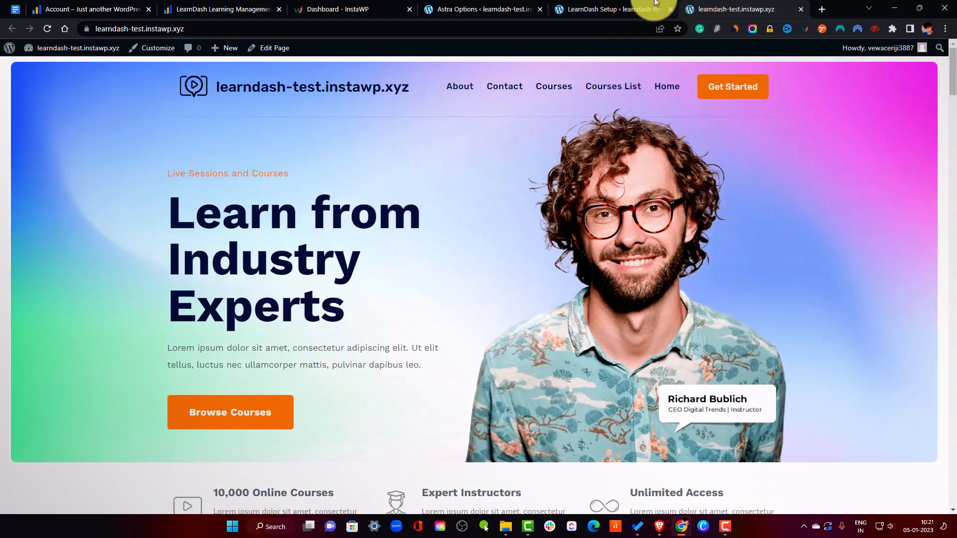
Go to the LearnDash Courses list in the site admin and start adding the first course.
click(663, 4)
click(26, 120)
scroll(330, 355, down, 6)
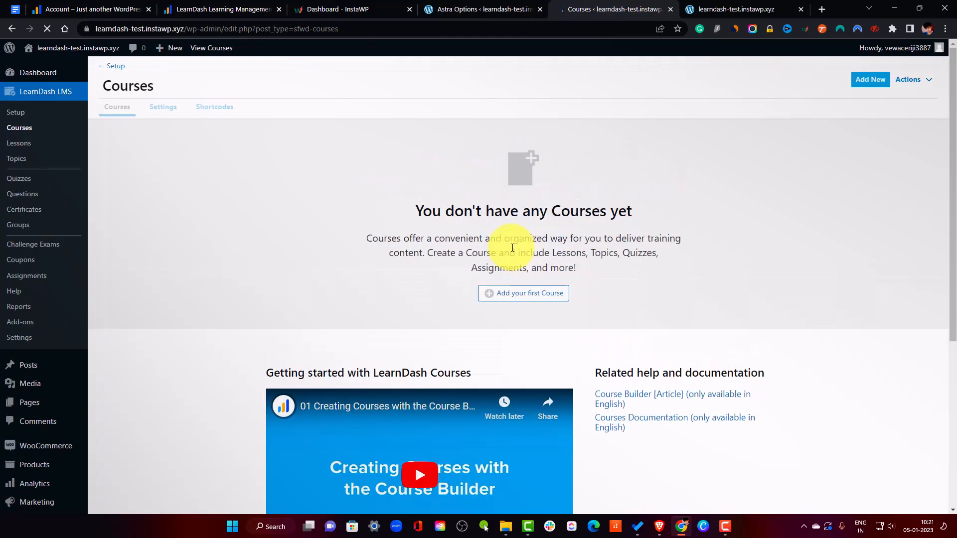
click(240, 118)
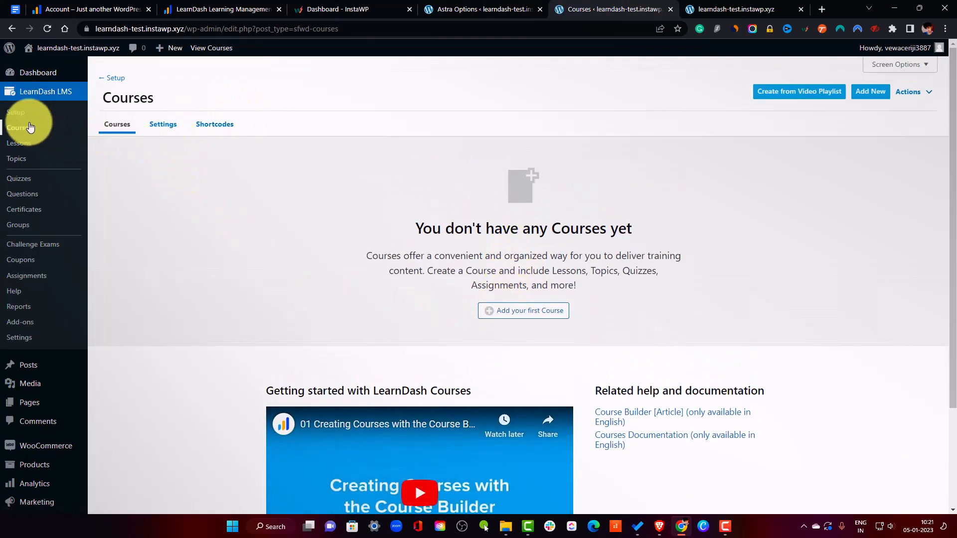
click(520, 318)
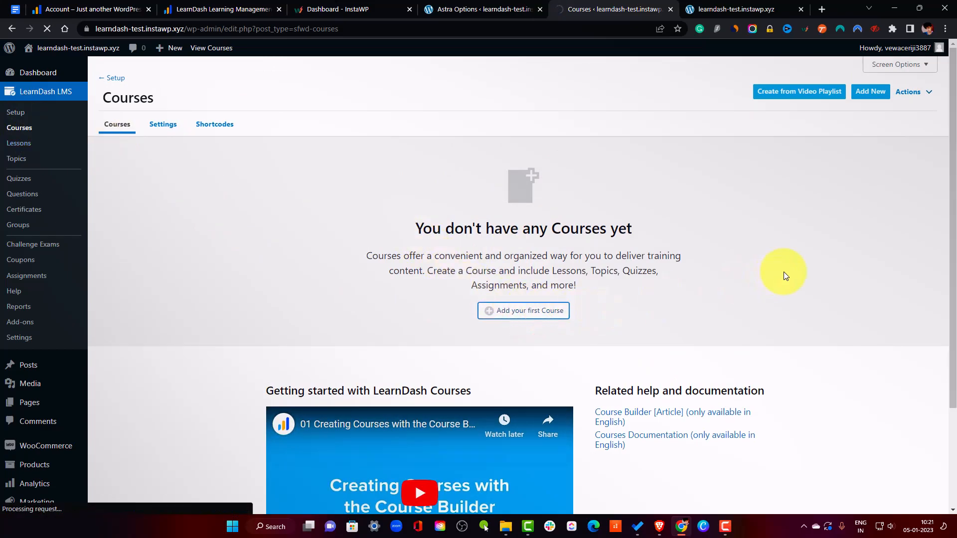
Examine the Featured Courses cards on the site's homepage while the new course editor loads.
click(725, 20)
drag(953, 80, 947, 143)
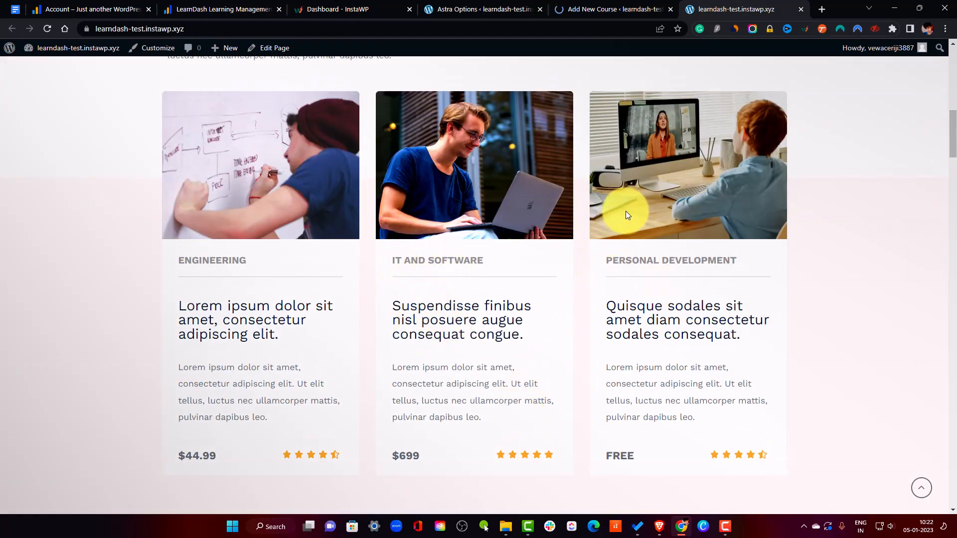
mouse_move(952, 145)
mouse_down()
mouse_move(950, 128)
mouse_move(951, 141)
mouse_up()
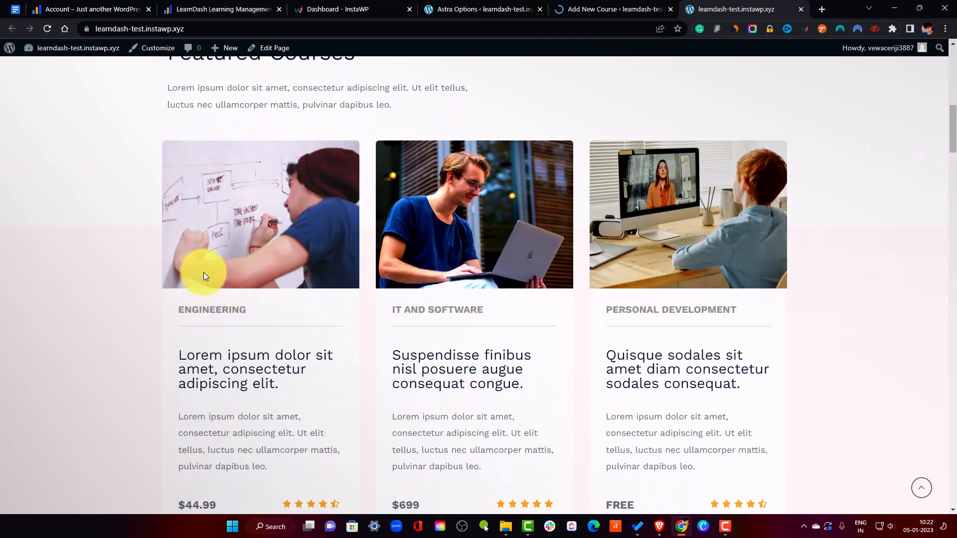
Return to the new course editor, dismiss the block editor welcome guide, and briefly view the Design Library.
click(630, 2)
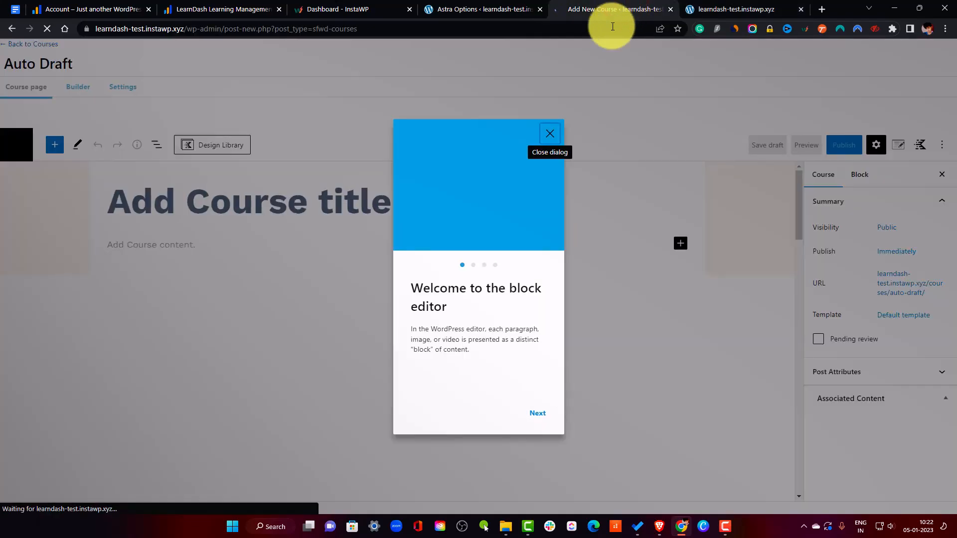
click(549, 133)
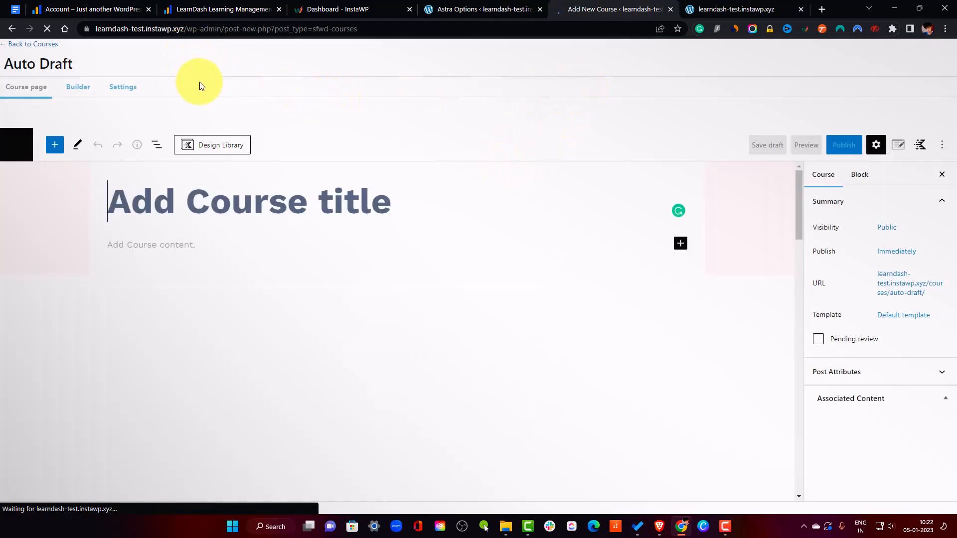
click(220, 149)
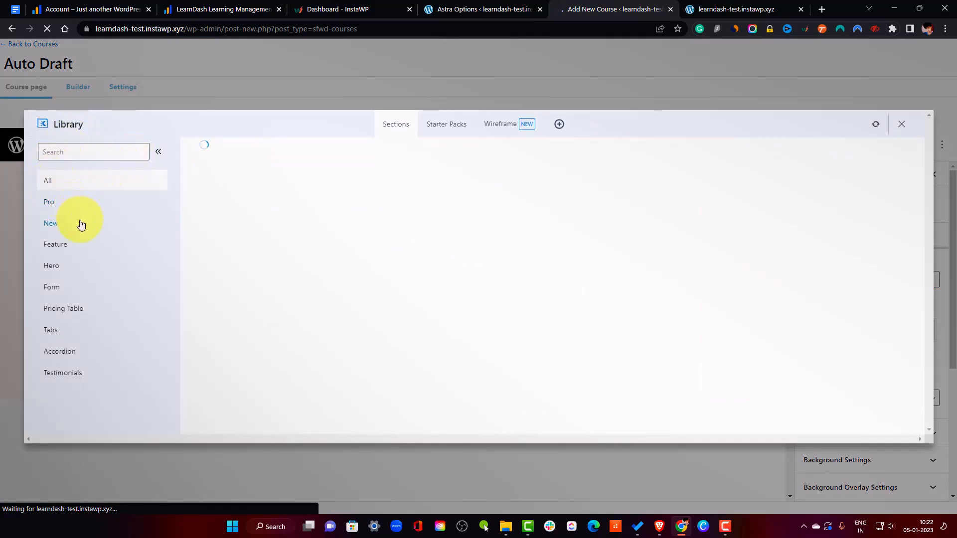
click(901, 124)
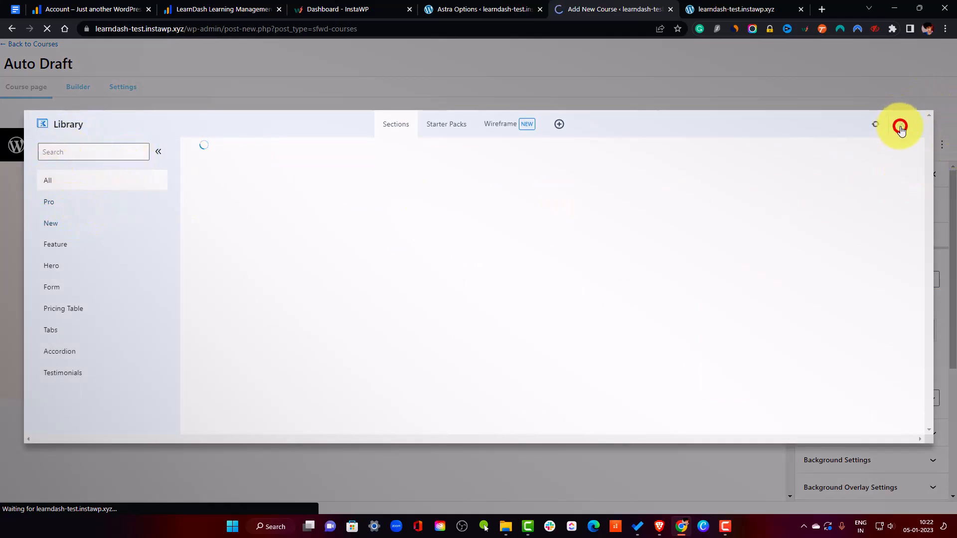
Title the new course "CSS - From Start to Advanced".
click(180, 205)
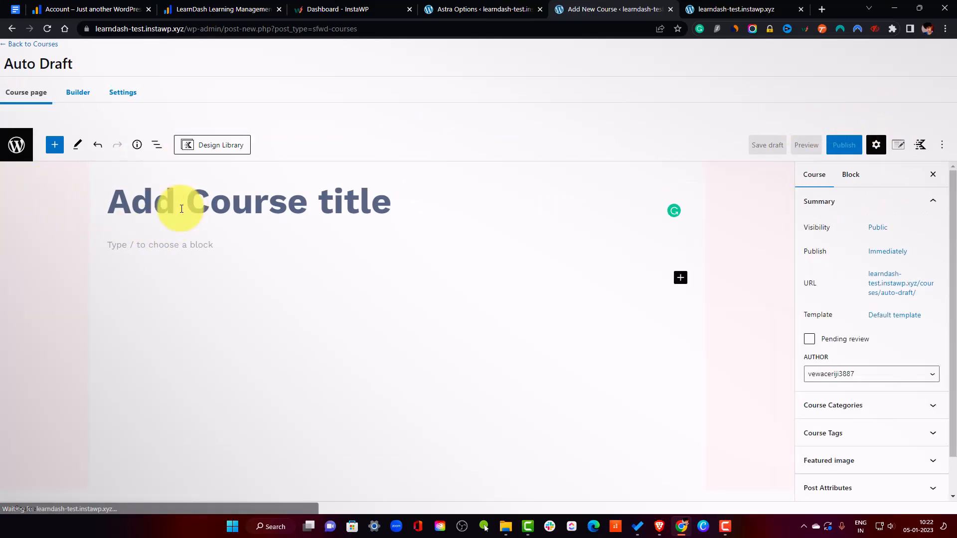
click(370, 205)
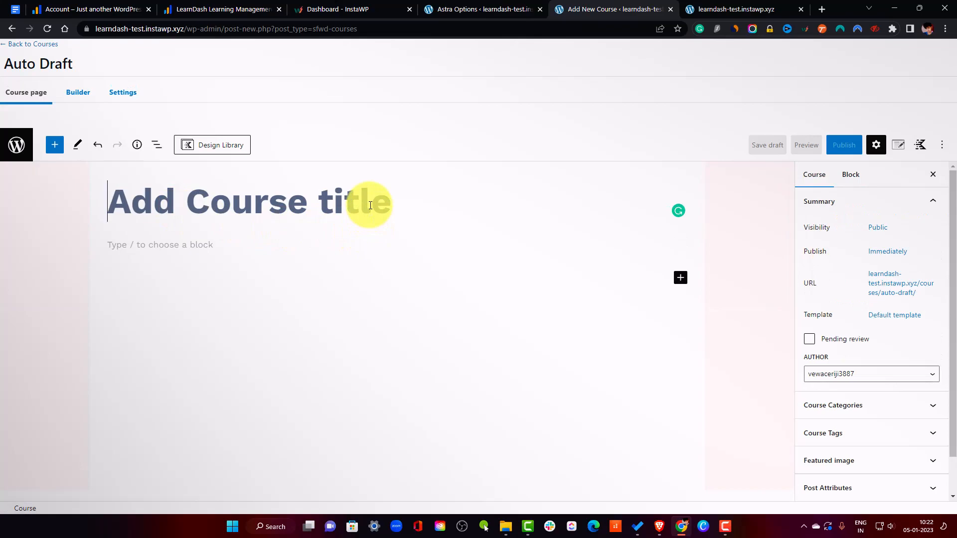
text(C)
key(BackSpace)
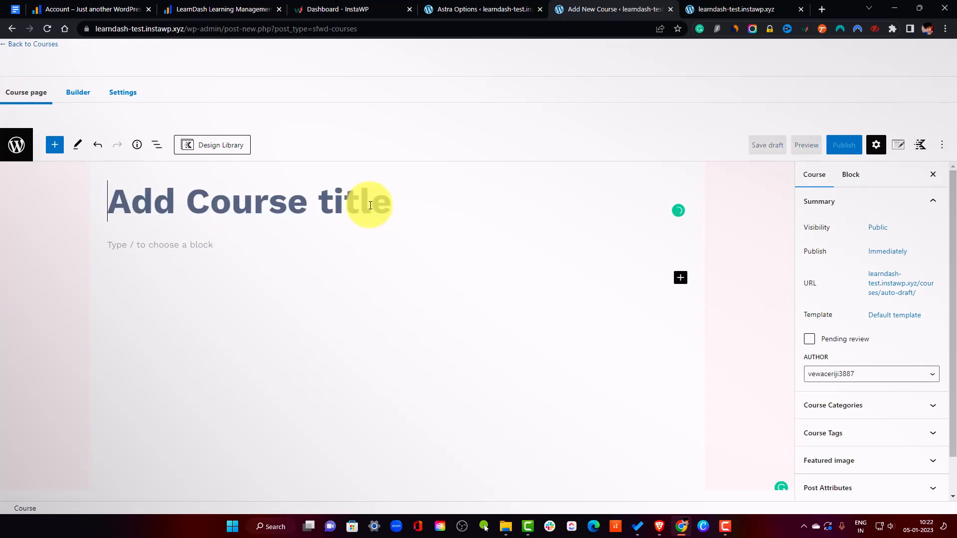
text(CSS)
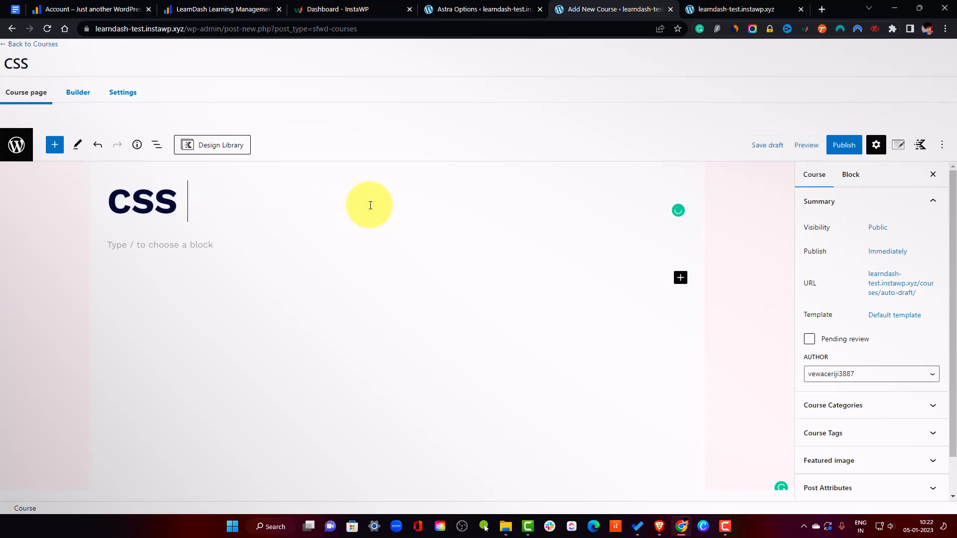
key(ctrl+a)
key(Left)
text(Fro)
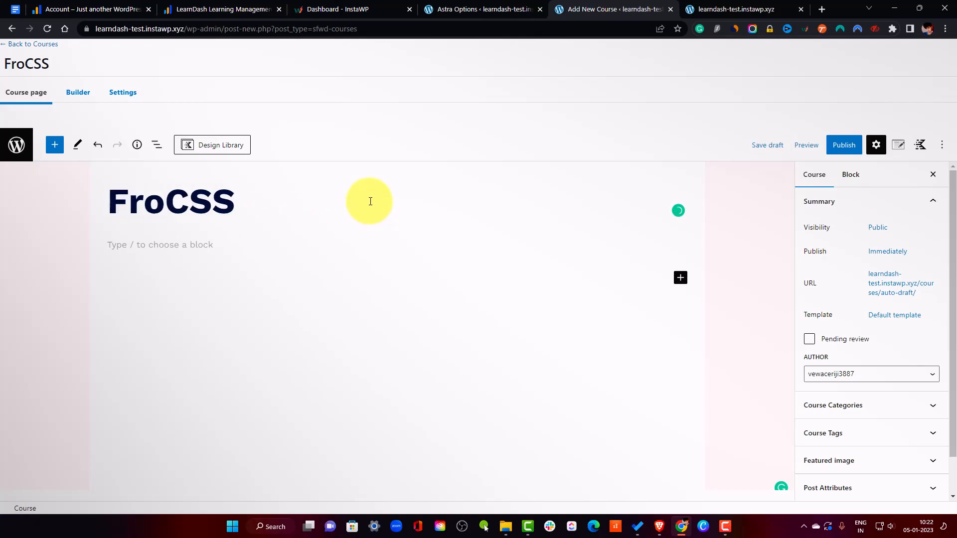
key(BackSpace)
key(BackSpace)
key(BackSpace)
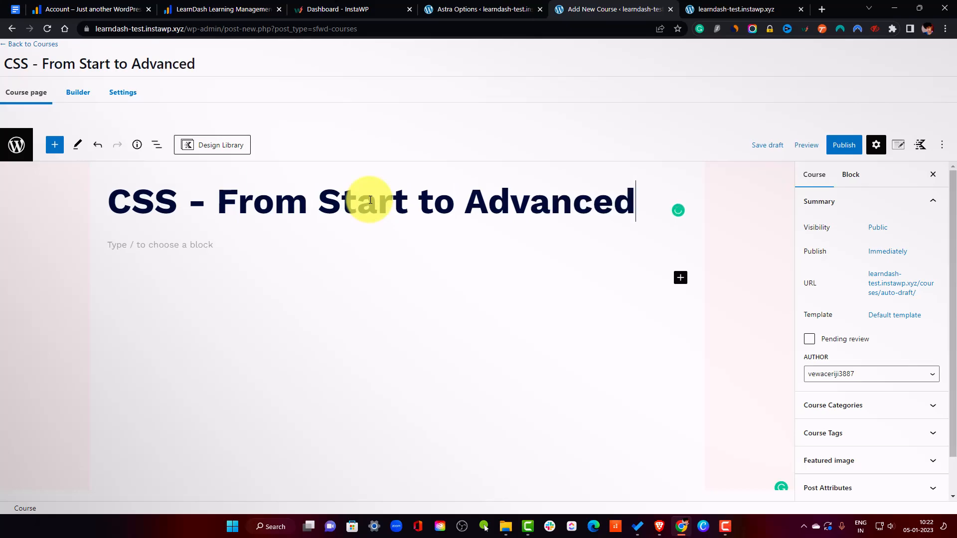
Fill the course content with a Lorem Ipsum placeholder paragraph using the /lorem text snippet.
click(220, 244)
text(/)
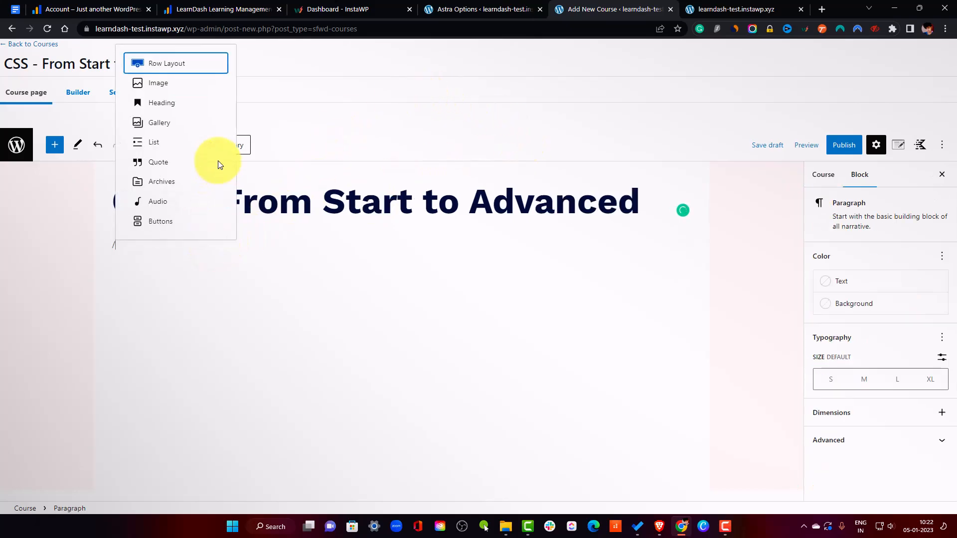
text(lorem)
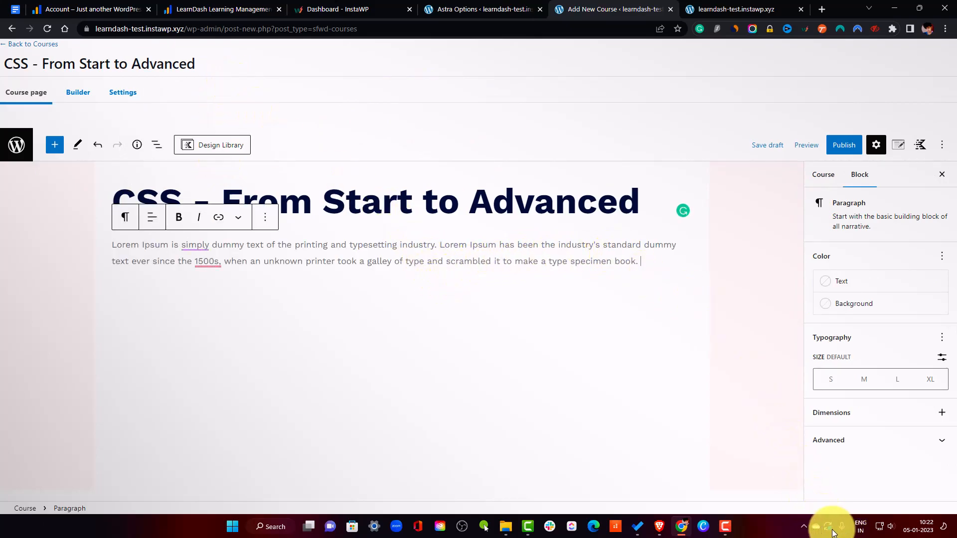
click(803, 527)
click(597, 317)
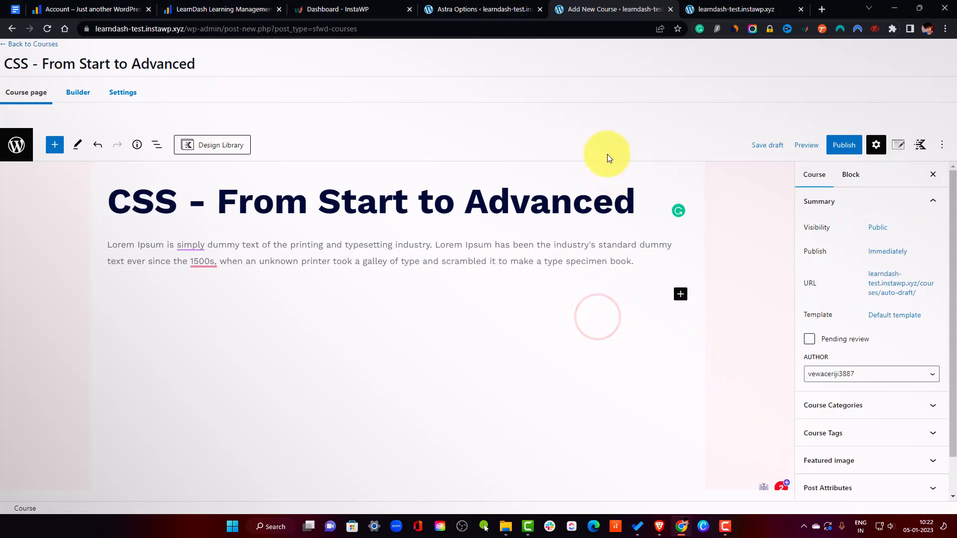
Search Google for typedesk in a new browser tab and open the typedesk.com website.
click(816, 4)
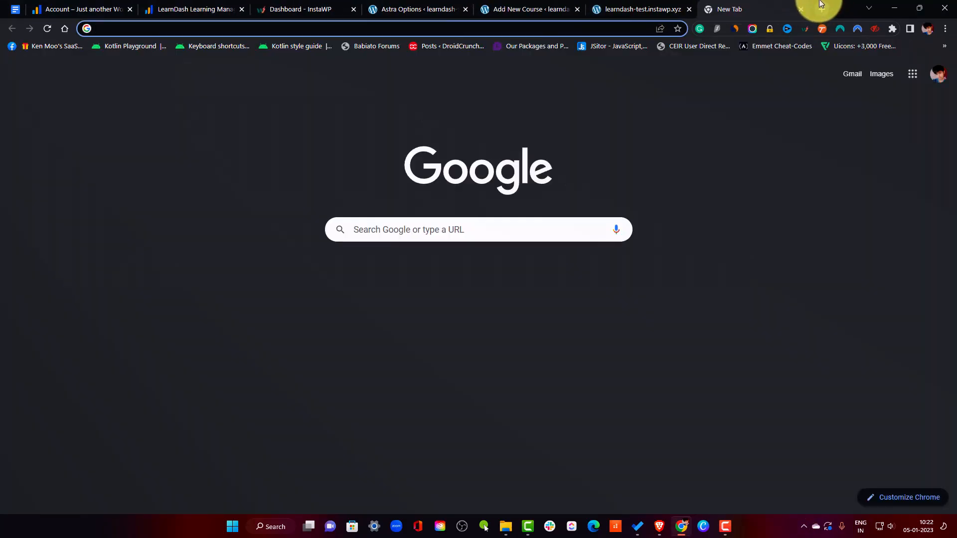
text(type)
text(di)
key(BackSpace)
key(BackSpace)
text(desk)
key(Return)
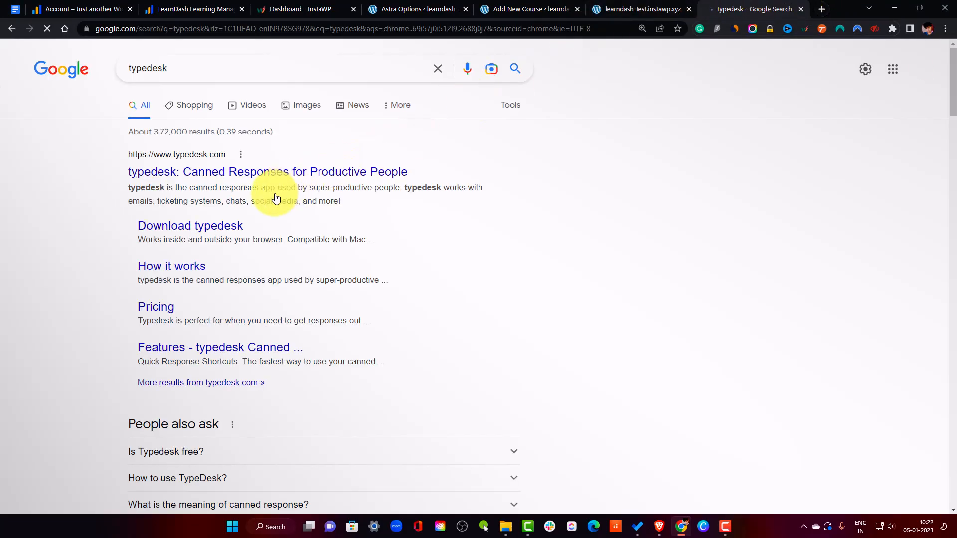
click(285, 173)
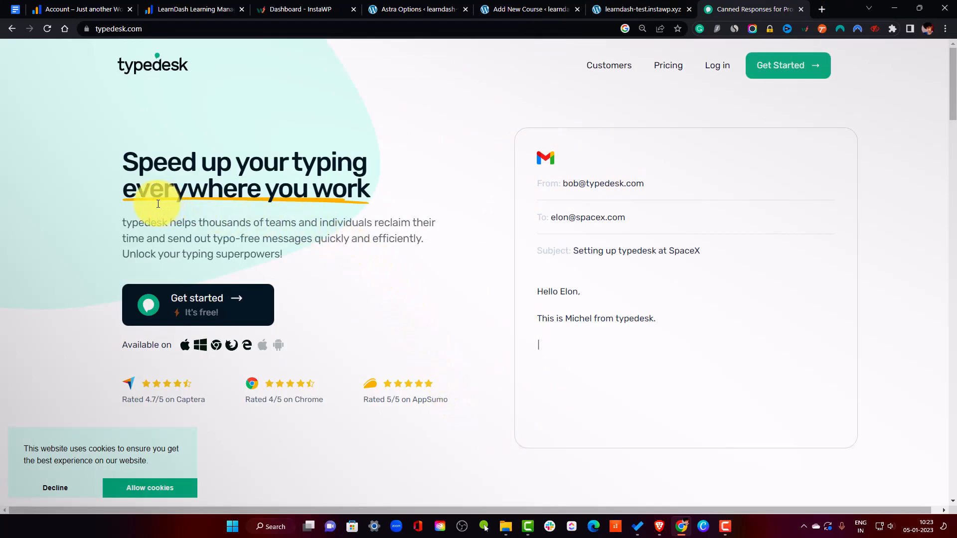
Examine the typedesk homepage's features and supported apps, and return to the placeholder paragraph in the course editor.
scroll(286, 234, down, 5)
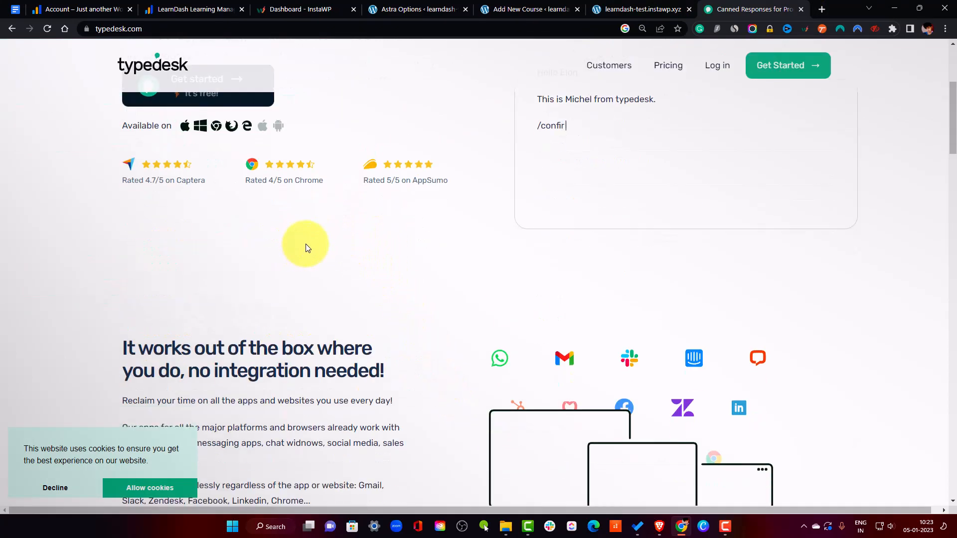
scroll(269, 333, down, 5)
scroll(279, 322, down, 5)
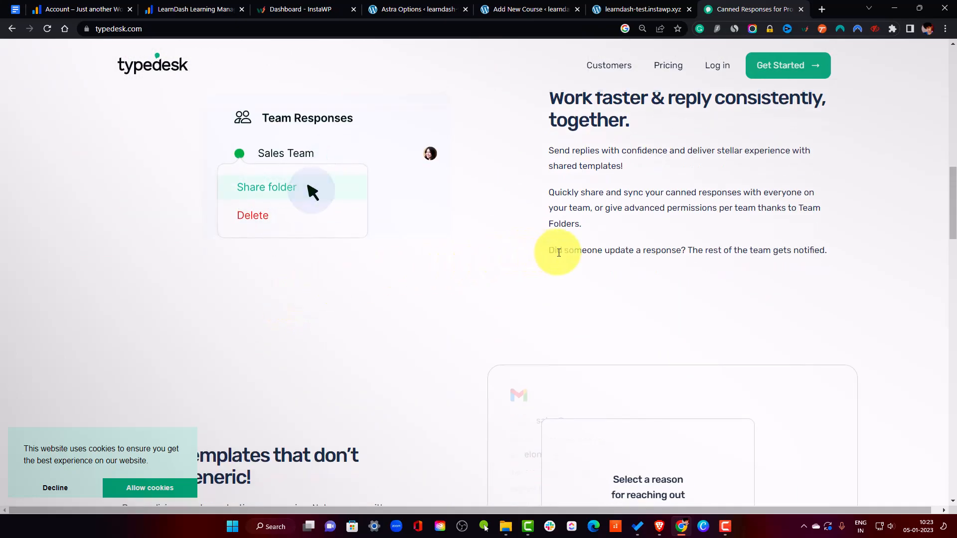
scroll(560, 252, up, 8)
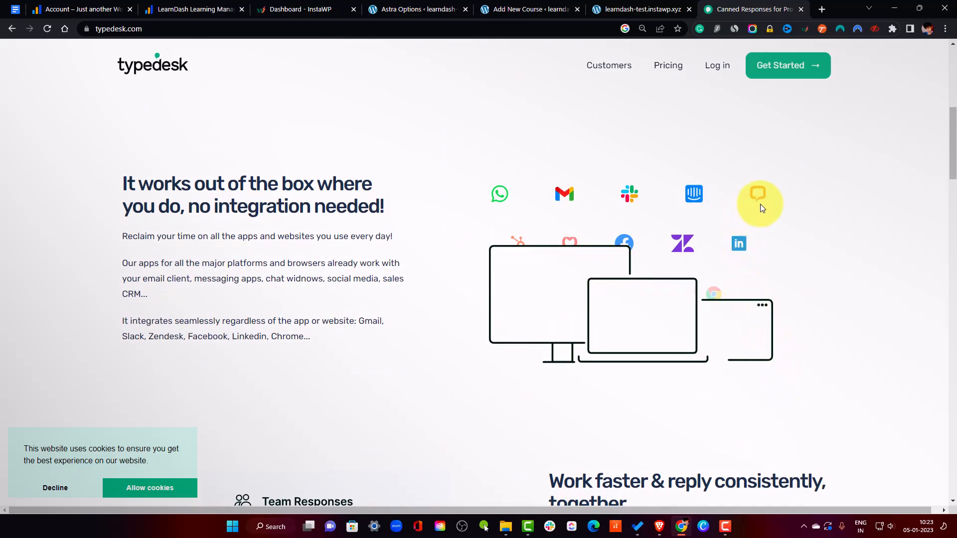
drag(952, 161, 952, 70)
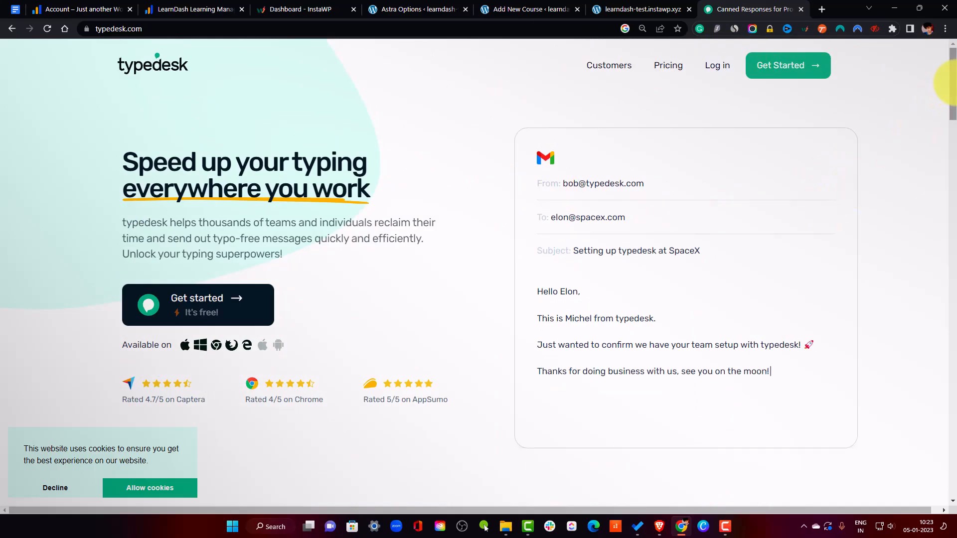
drag(952, 82, 954, 106)
scroll(506, 156, up, 3)
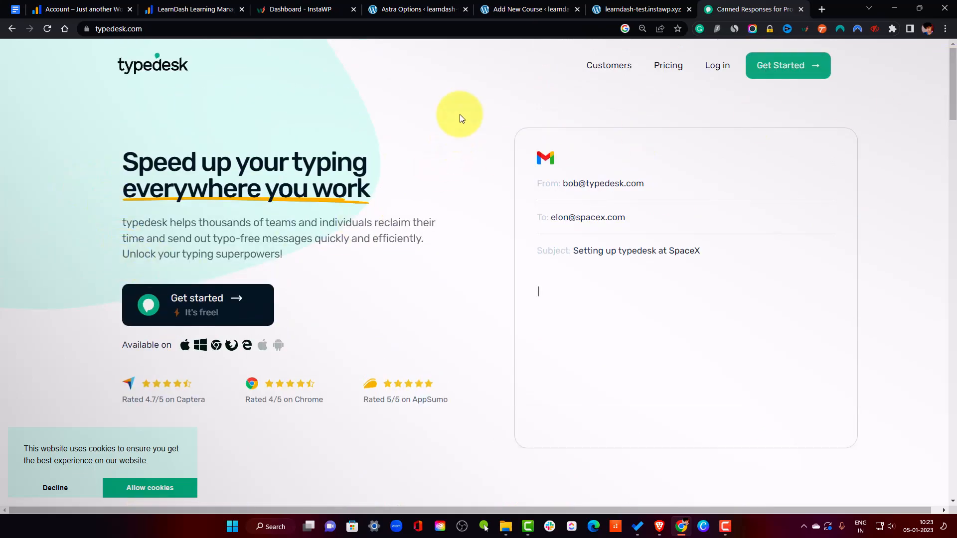
click(518, 8)
click(279, 245)
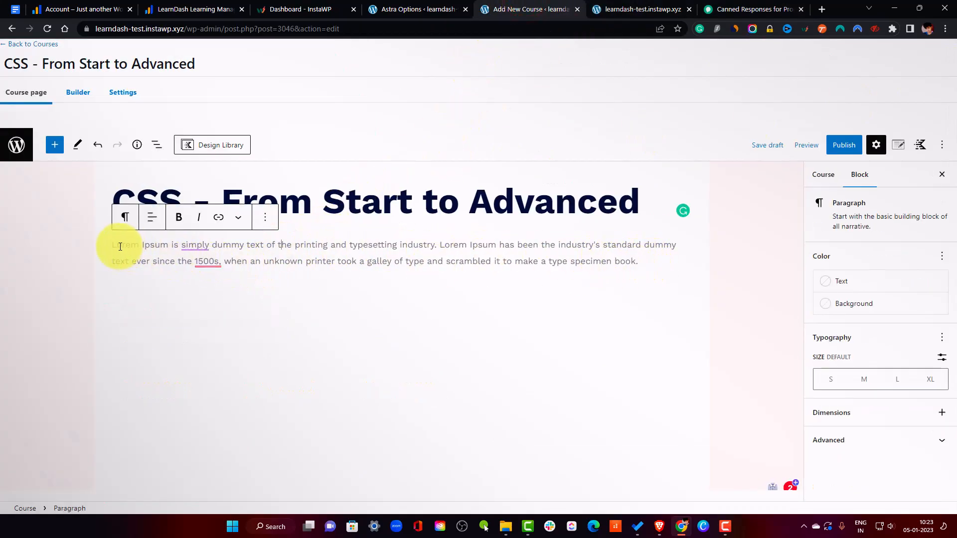
Publish the "CSS - From Start to Advanced" course with its placeholder paragraph.
drag(114, 245, 669, 269)
click(667, 269)
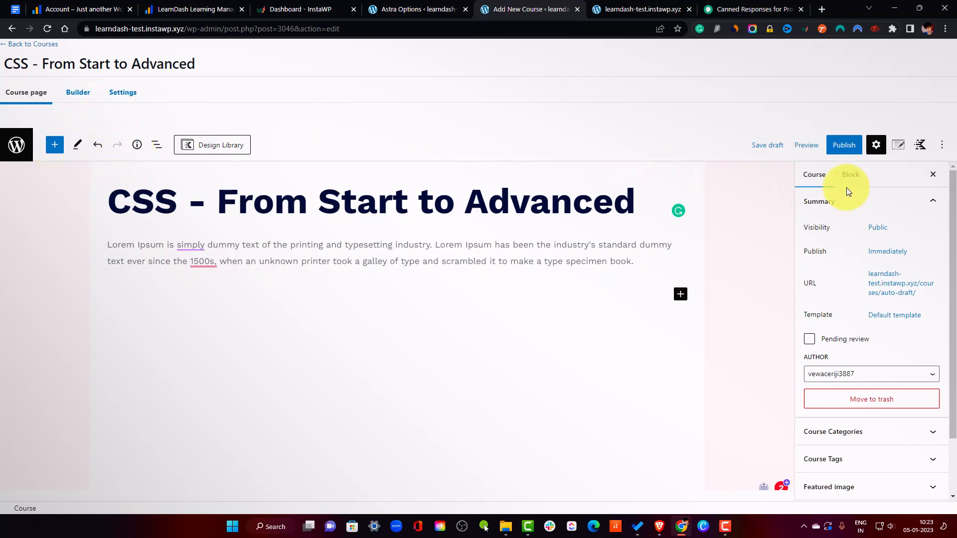
click(844, 145)
click(847, 120)
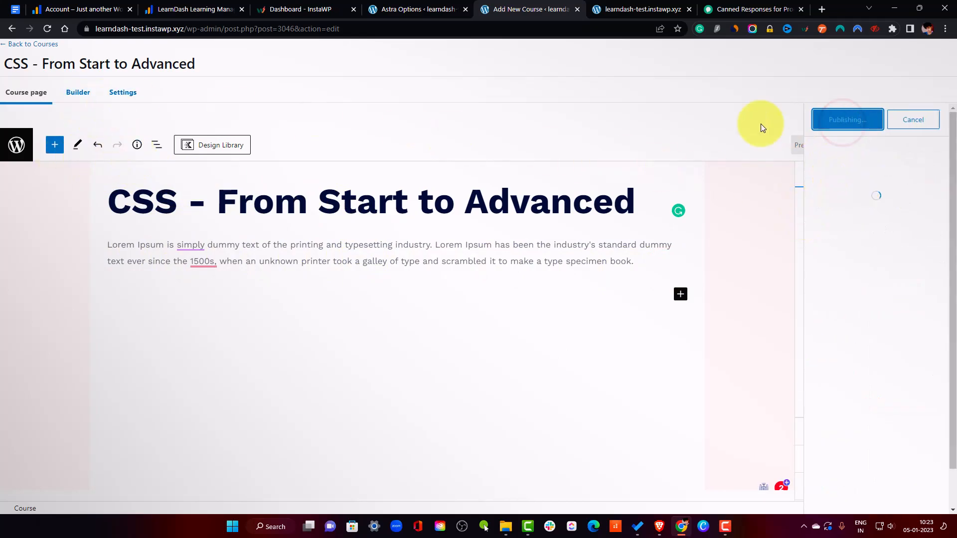
Add a section heading named "Beginning" in the course builder.
click(71, 94)
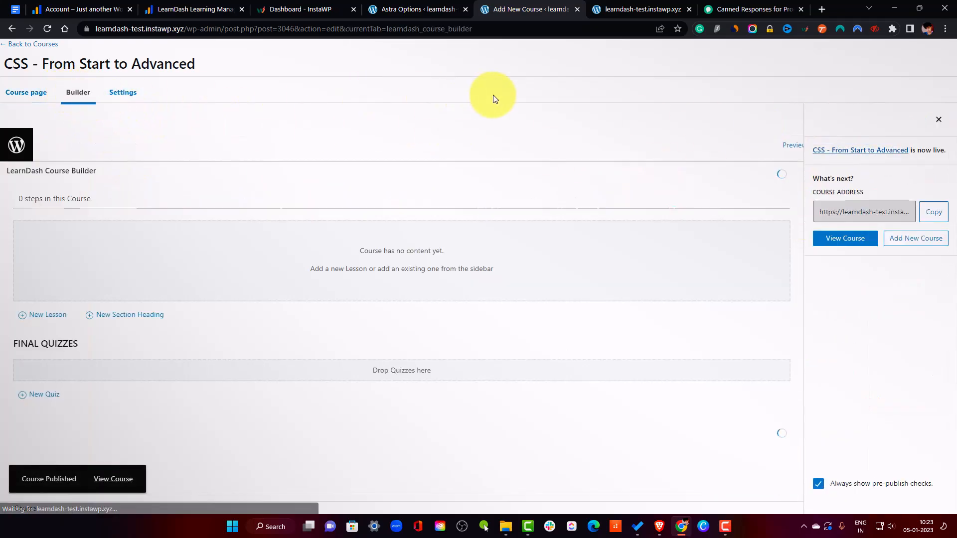
click(136, 319)
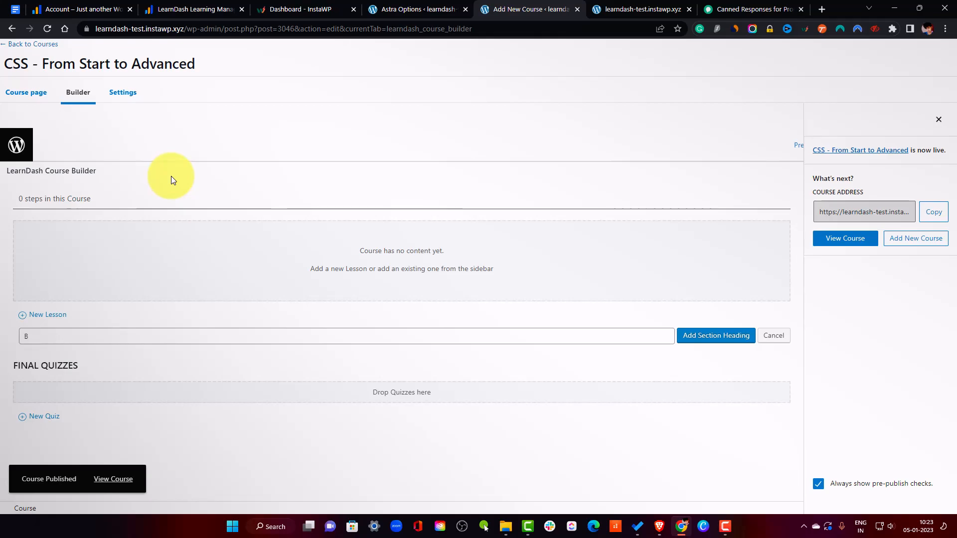
text(B)
key(BackSpace)
text(S)
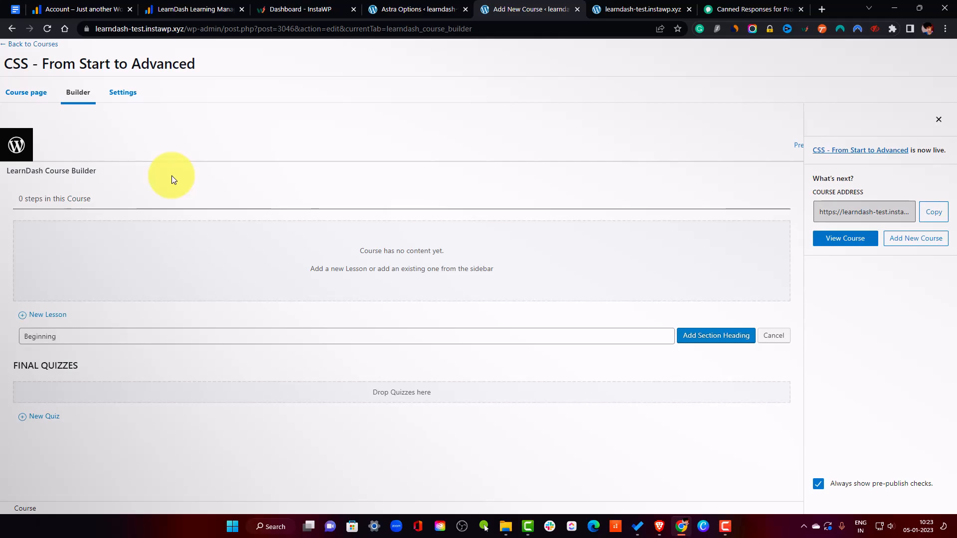
click(716, 335)
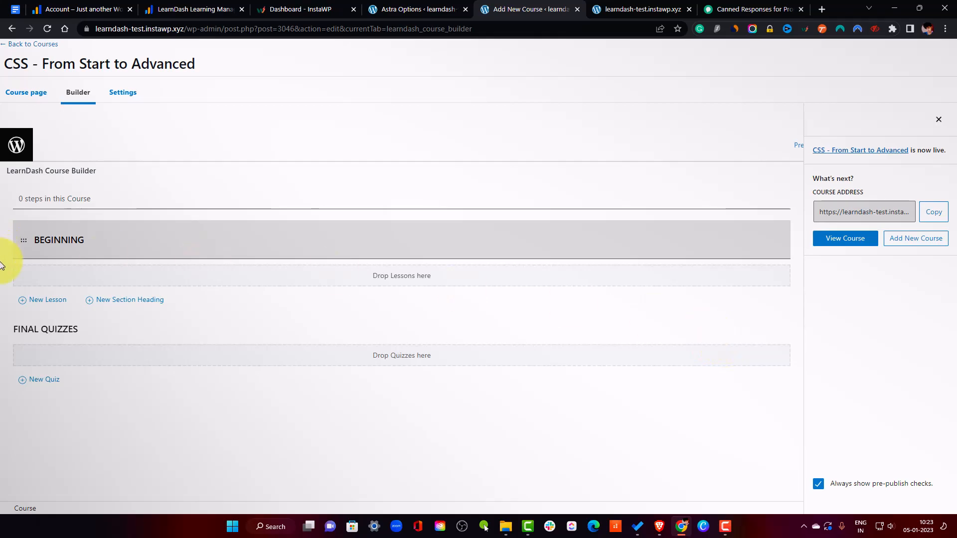
Add two lessons, "What is CSS?" and "CSS Layouts", under the Beginning section.
click(55, 303)
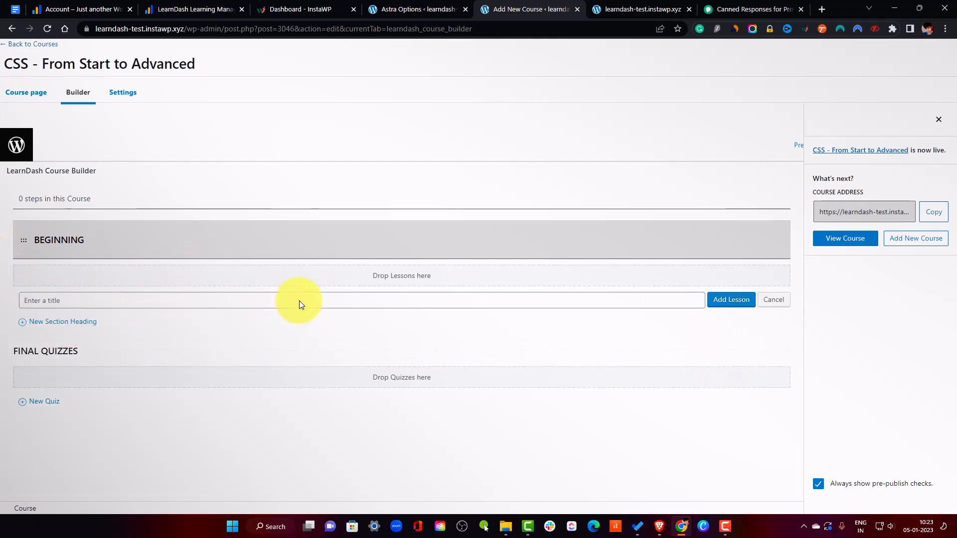
click(203, 301)
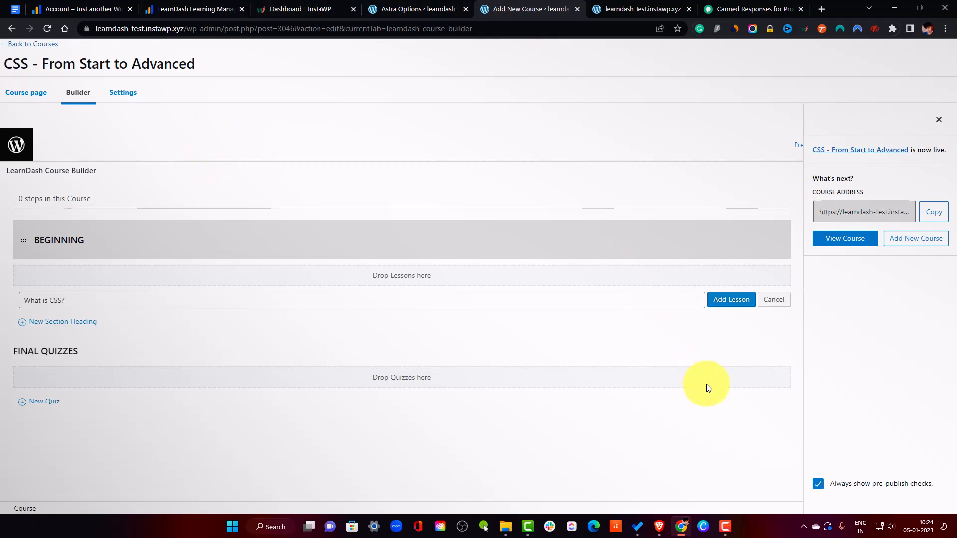
click(725, 308)
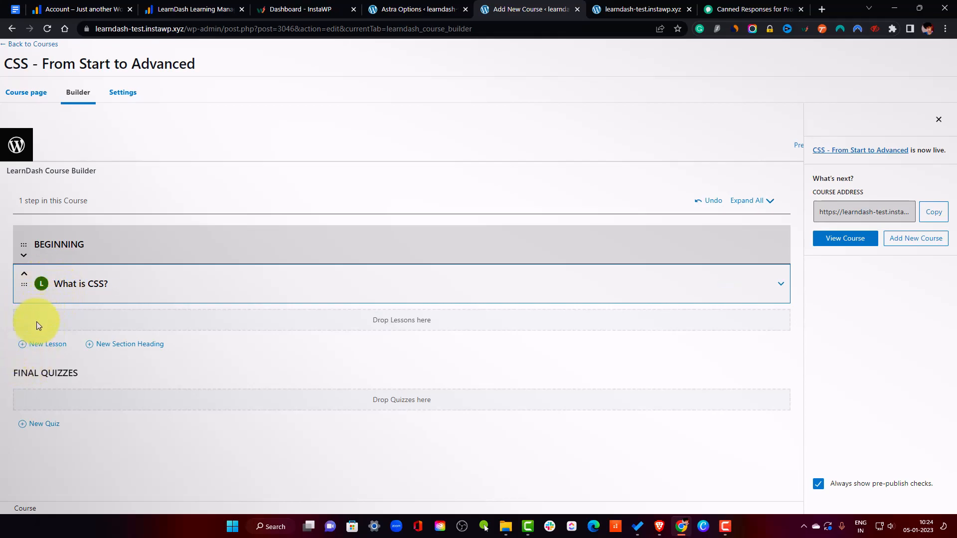
click(31, 345)
click(391, 344)
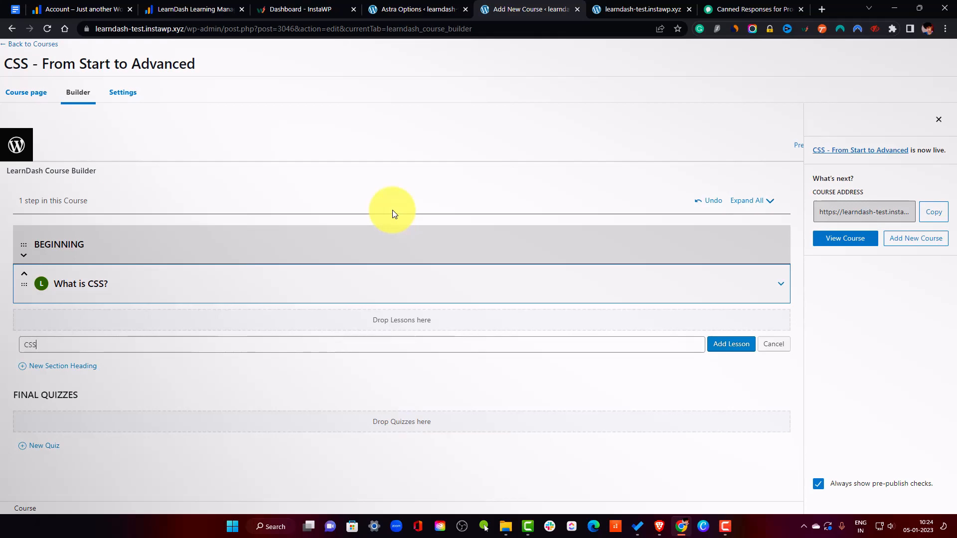
text(CSS Layouts)
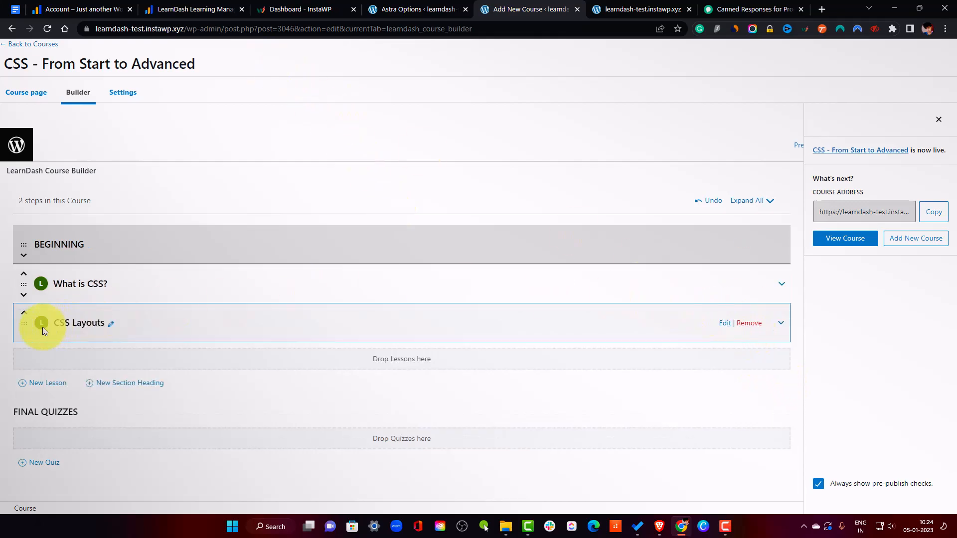
Try reordering the "What is CSS?" and "CSS Layouts" lessons relative to each other and the Beginning heading.
click(22, 314)
click(24, 295)
click(24, 272)
drag(22, 292, 23, 243)
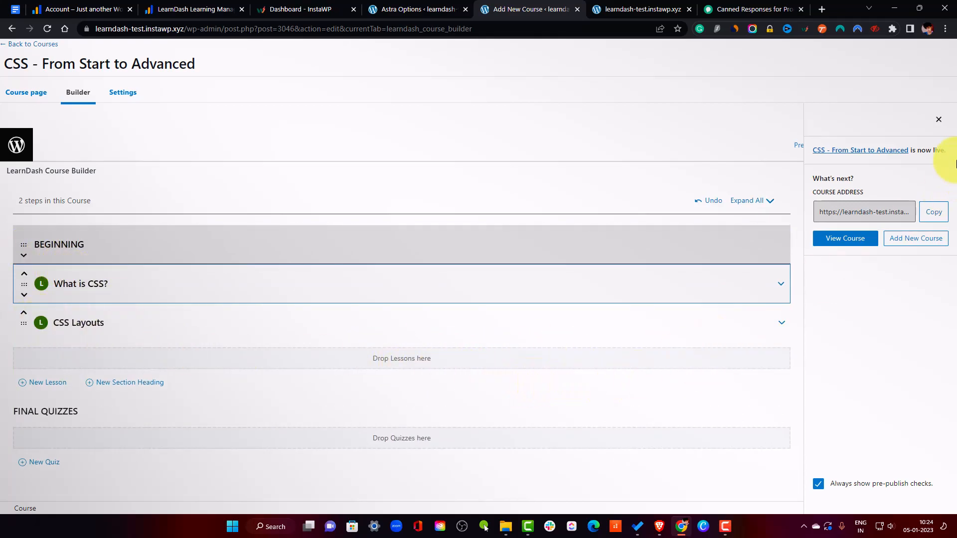
Dismiss the publish confirmation, update the course with its new section and lessons, and open the course settings.
click(939, 119)
click(869, 224)
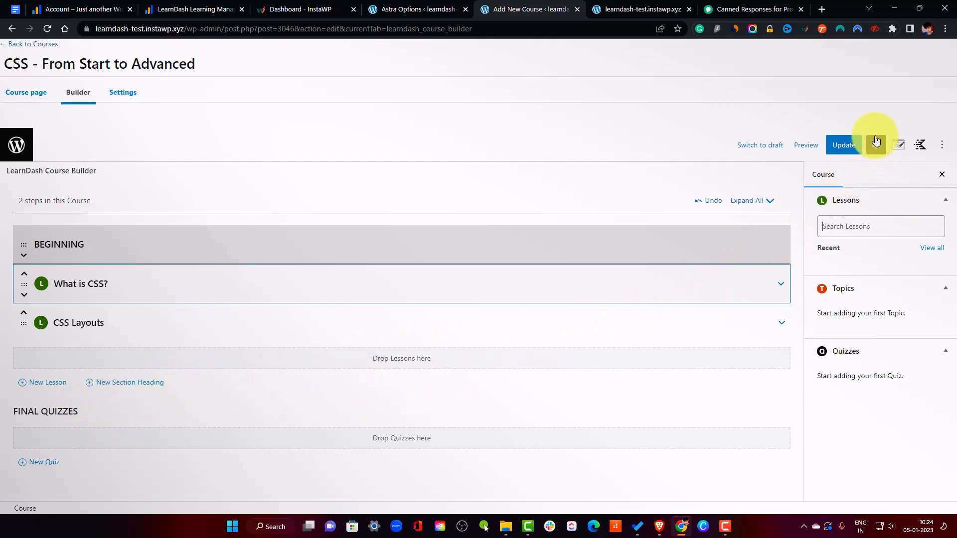
click(853, 146)
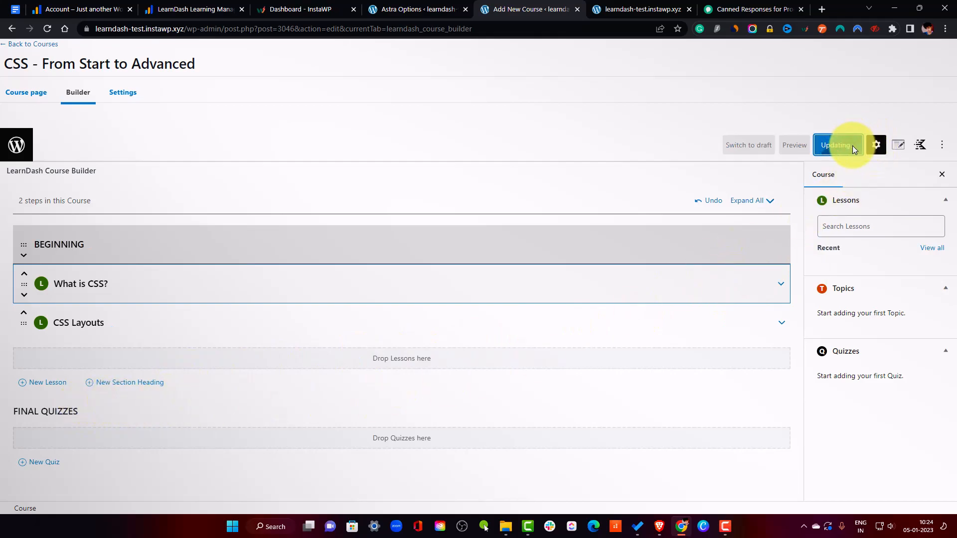
click(115, 94)
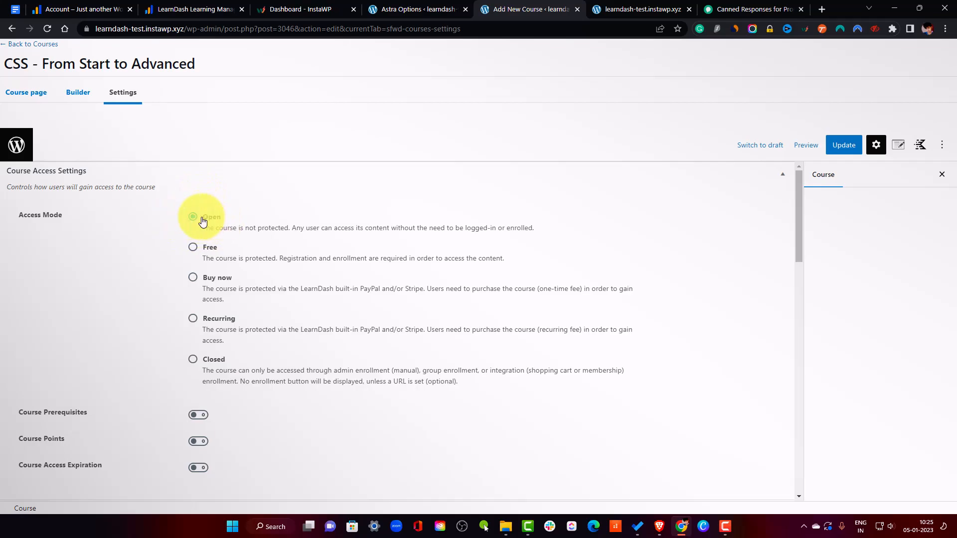
Try the Free and Buy now access modes, and show the help for Buy now's Course Enrollment URL.
double_click(194, 254)
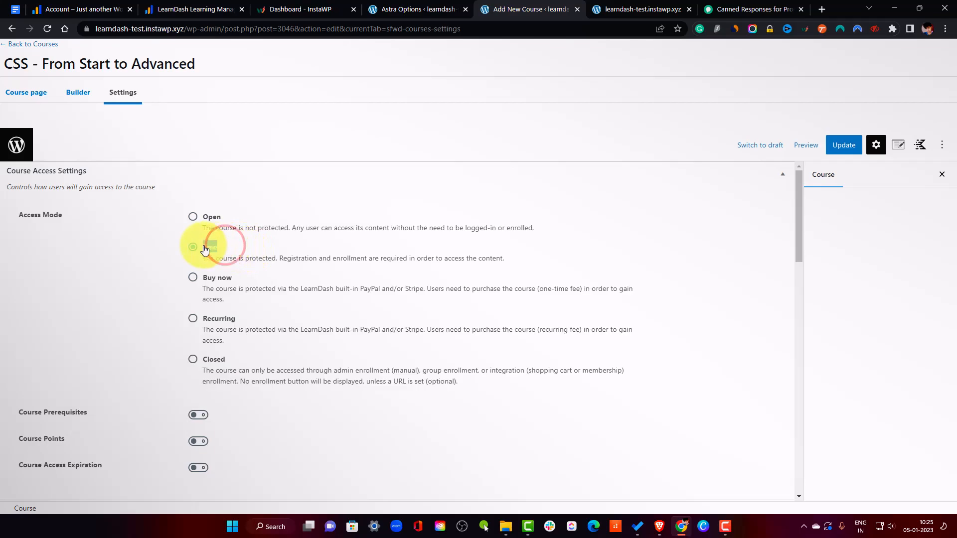
click(193, 277)
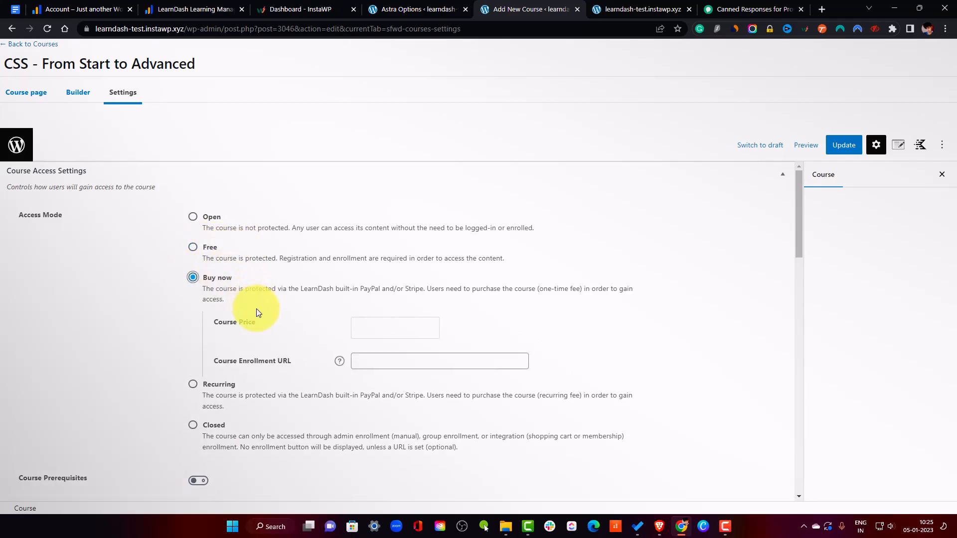
click(378, 327)
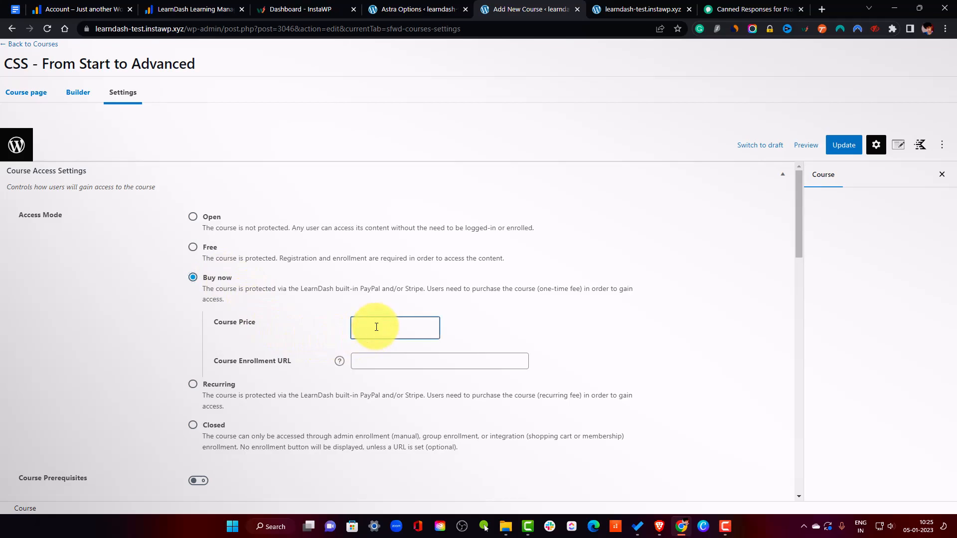
click(356, 364)
click(339, 362)
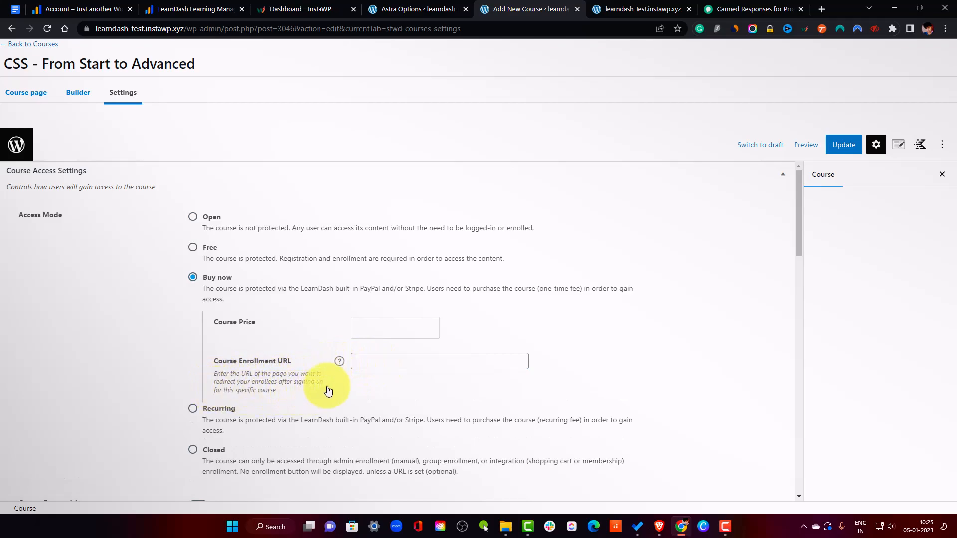
click(442, 360)
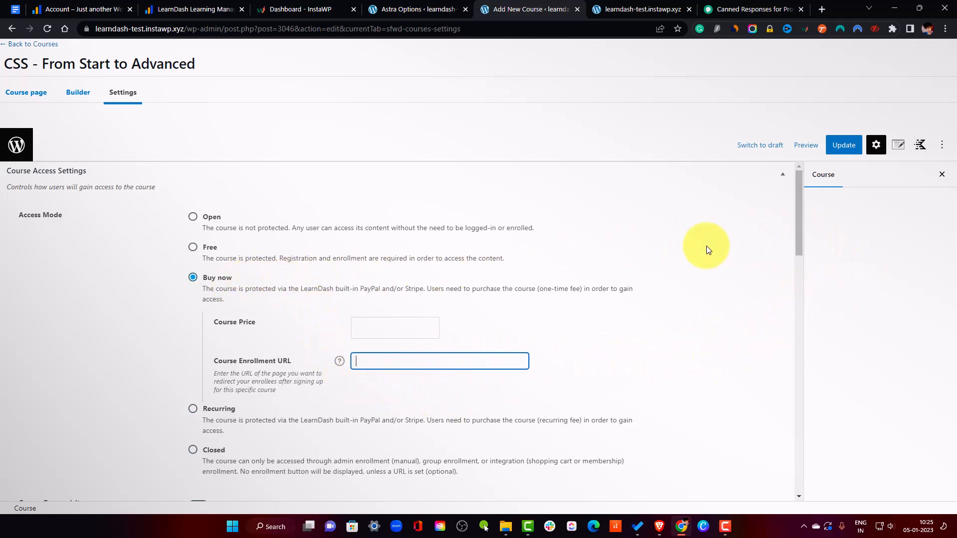
Try the Recurring access mode and look through its price, billing cycle, trial and enrollment URL options.
scroll(260, 326, down, 1)
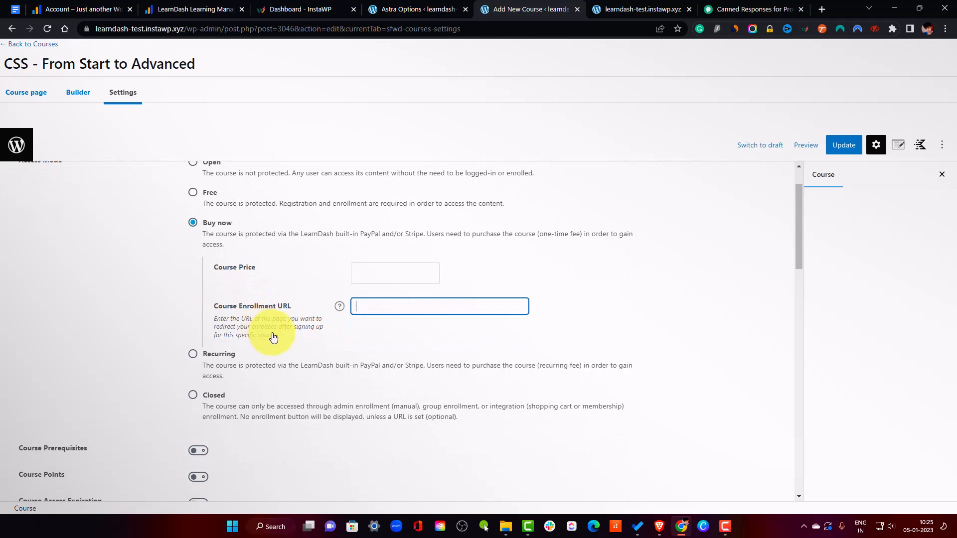
click(216, 352)
scroll(443, 274, down, 3)
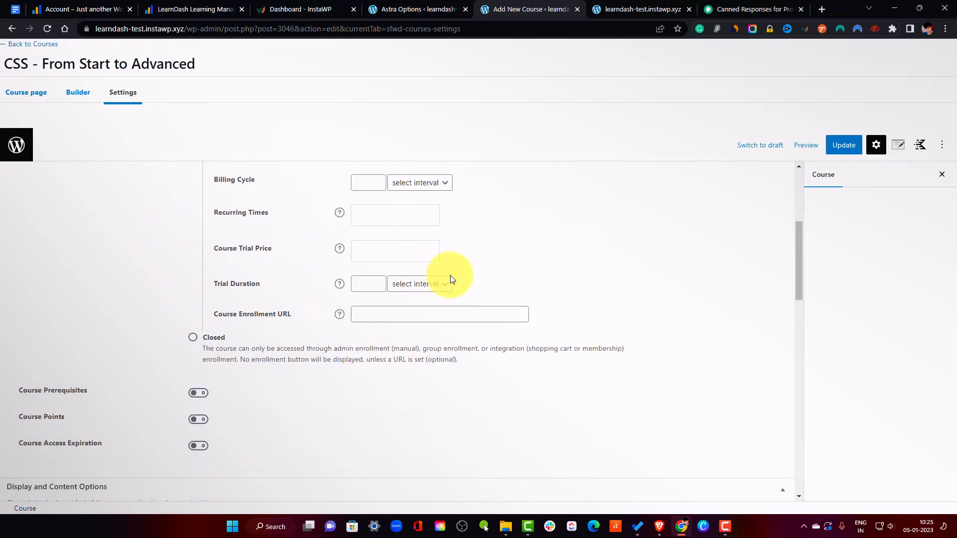
scroll(451, 278, up, 2)
click(395, 266)
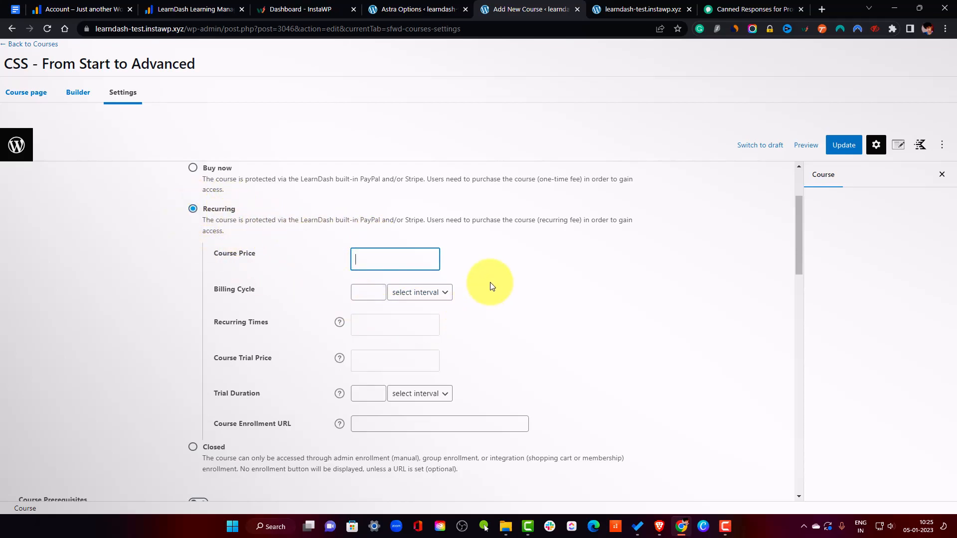
scroll(491, 285, down, 3)
scroll(442, 297, up, 3)
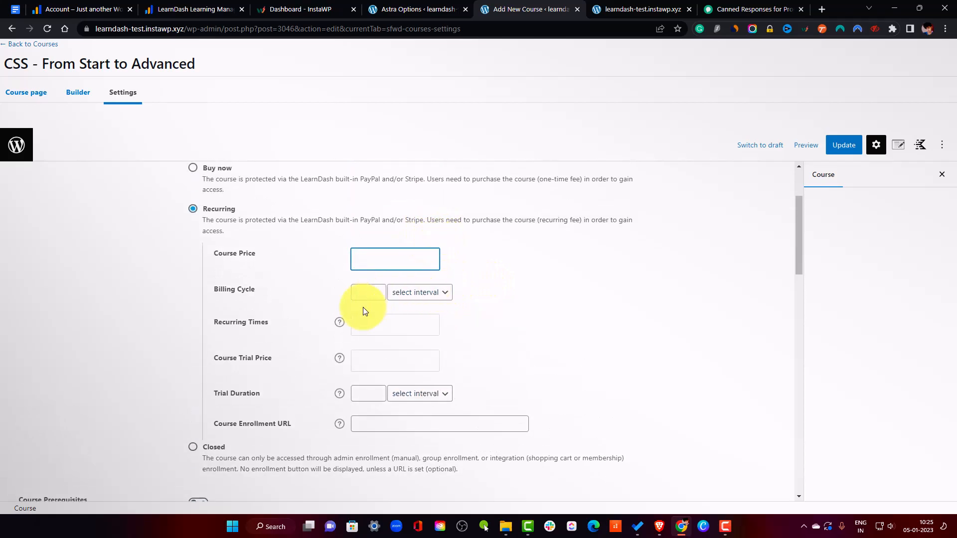
Set the course's access mode to Closed and look at its Course Price and Button URL options.
scroll(329, 292, down, 2)
click(213, 338)
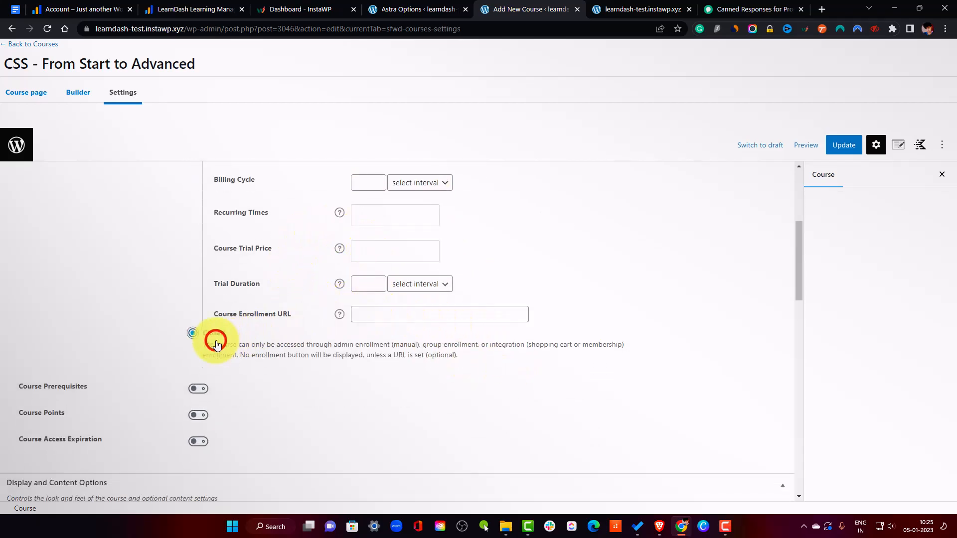
scroll(322, 313, up, 2)
click(391, 387)
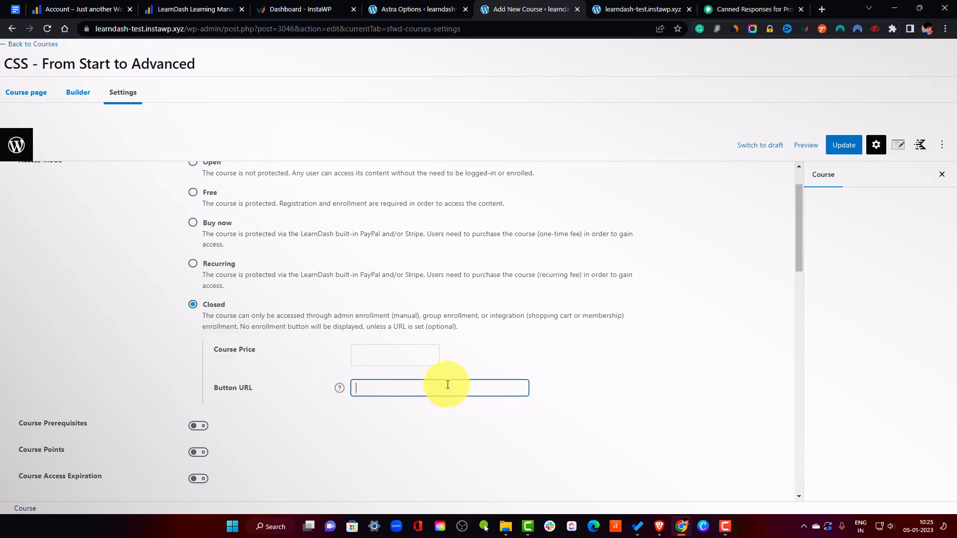
click(371, 355)
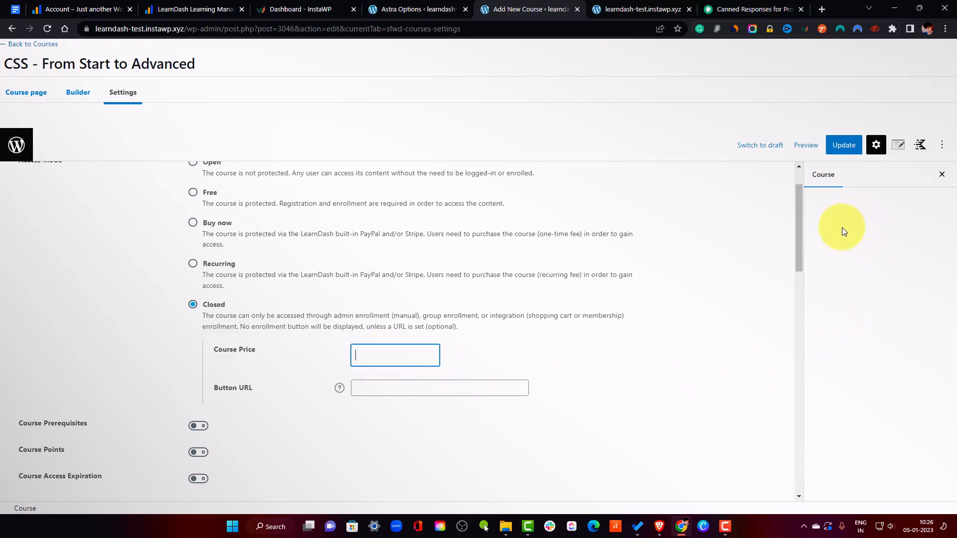
Enable Course Prerequisites in the course access settings.
scroll(484, 349, down, 3)
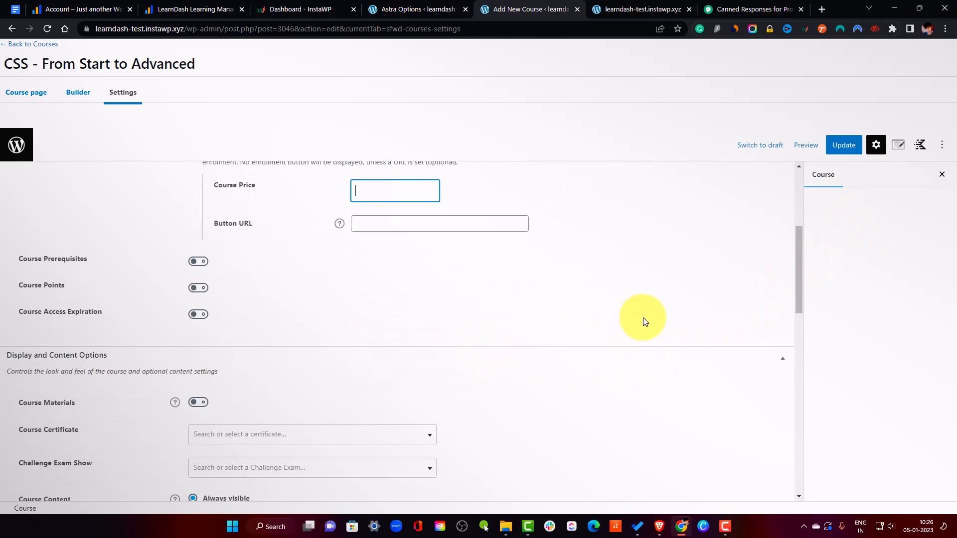
scroll(643, 321, up, 2)
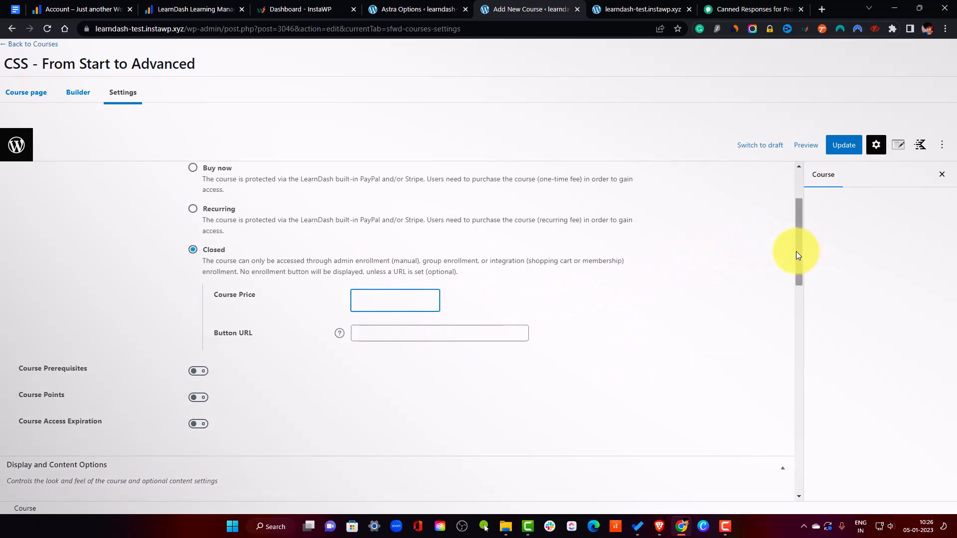
drag(800, 250, 794, 220)
scroll(202, 327, down, 1)
click(199, 327)
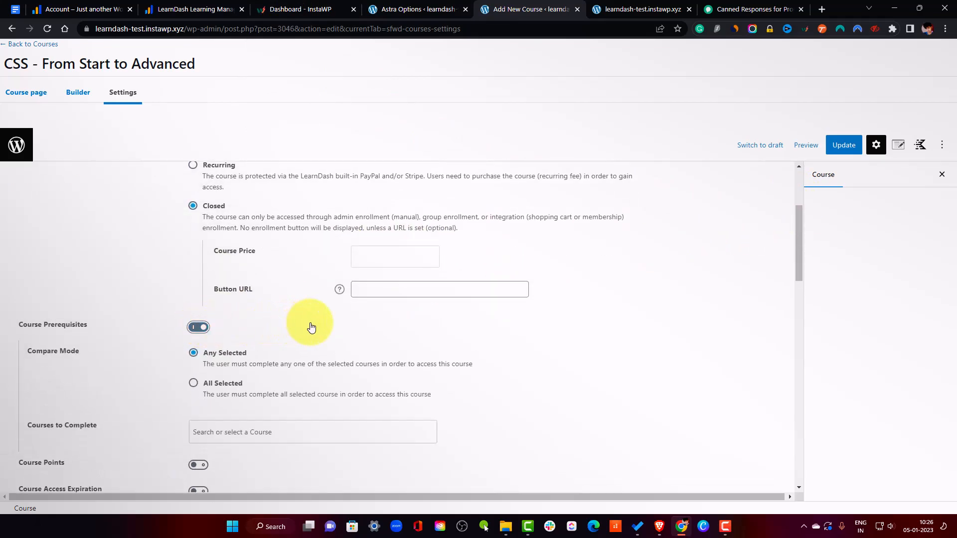
Try enabling Course Points to see its access and completion point options, and disable it again.
scroll(311, 327, down, 3)
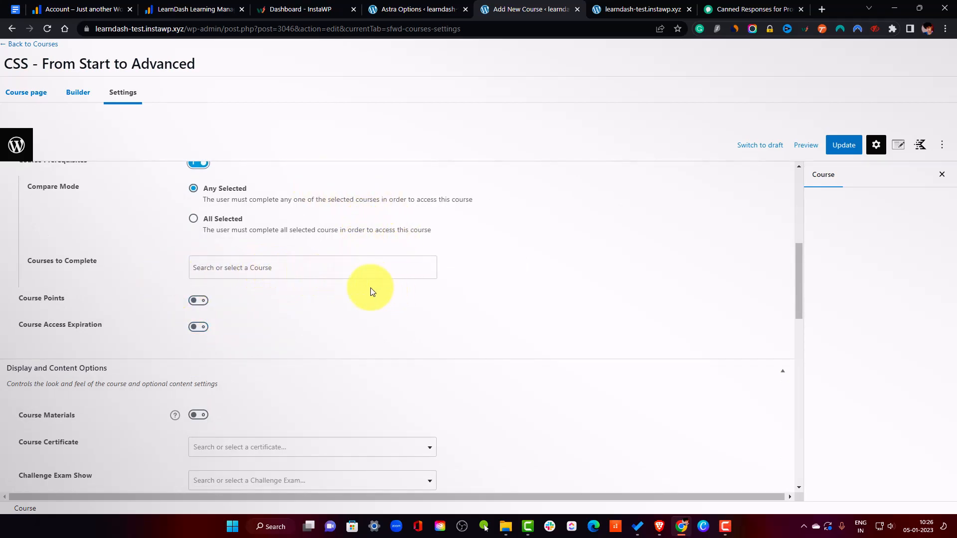
click(196, 305)
click(197, 306)
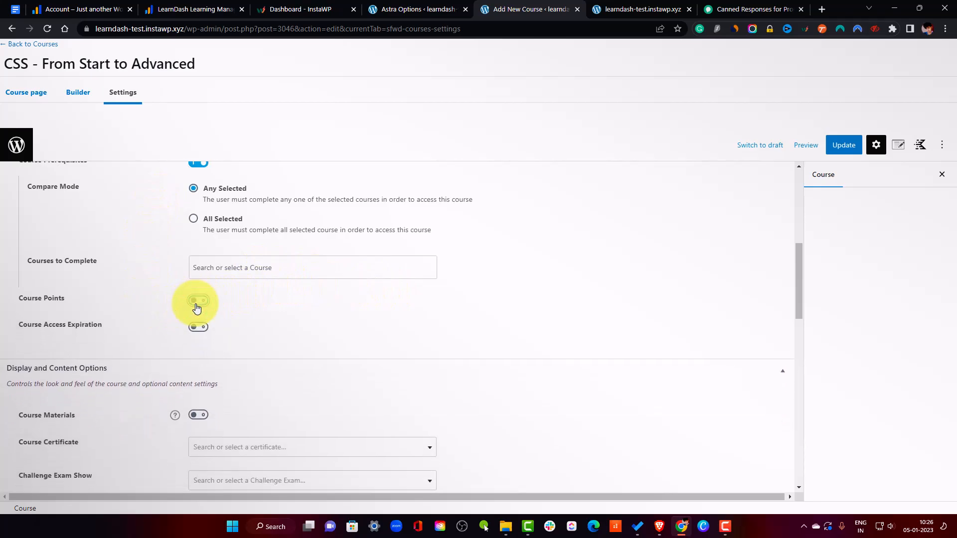
click(195, 305)
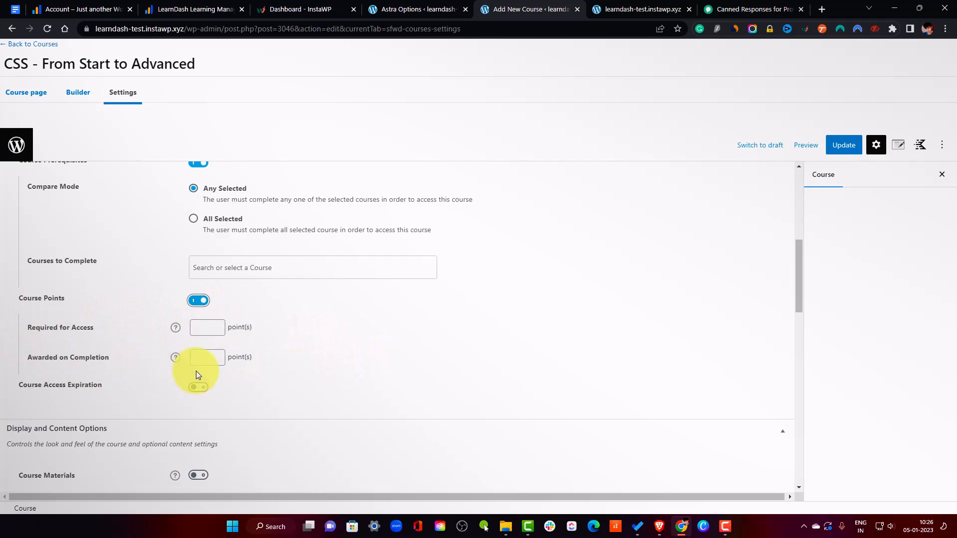
click(213, 365)
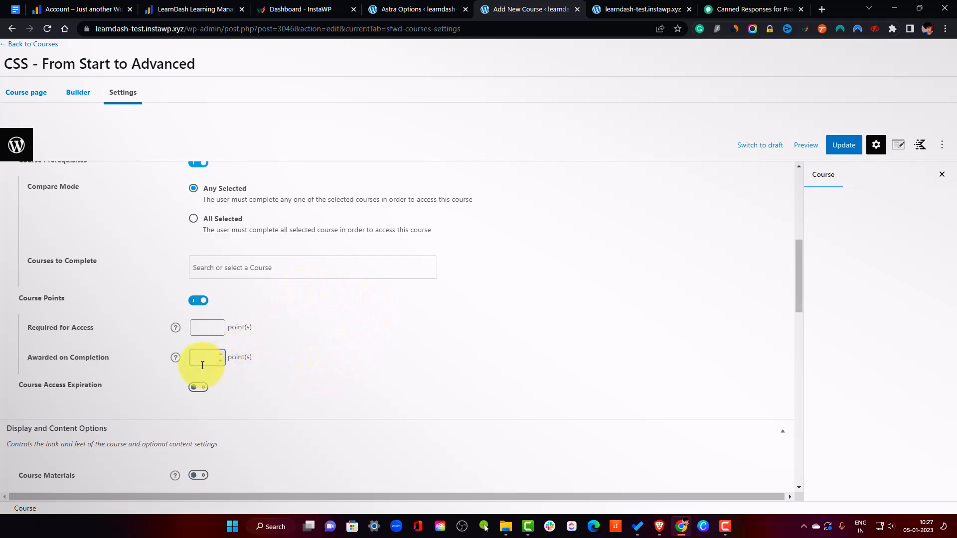
click(204, 305)
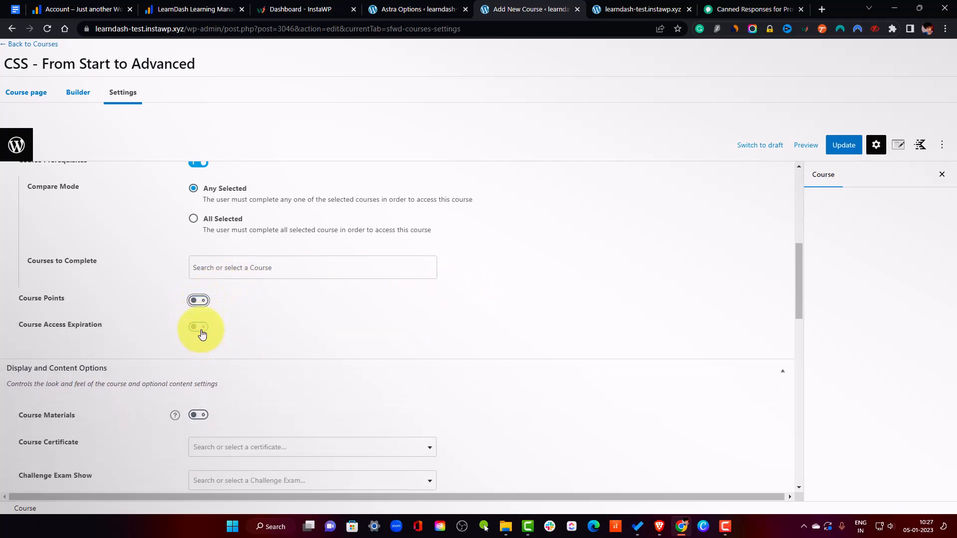
Try enabling Course Access Expiration and Course Materials to see their options, and disable both again.
click(200, 328)
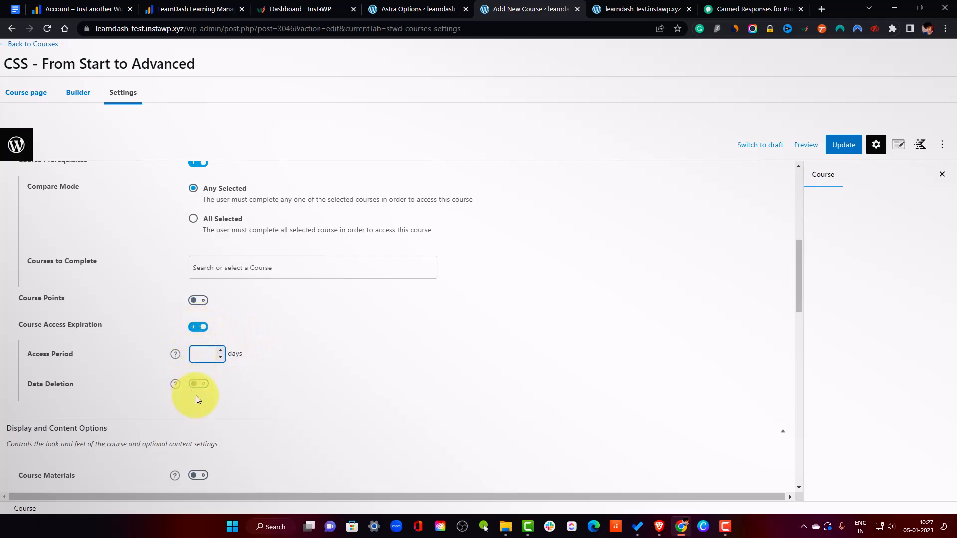
click(199, 326)
scroll(207, 336, down, 2)
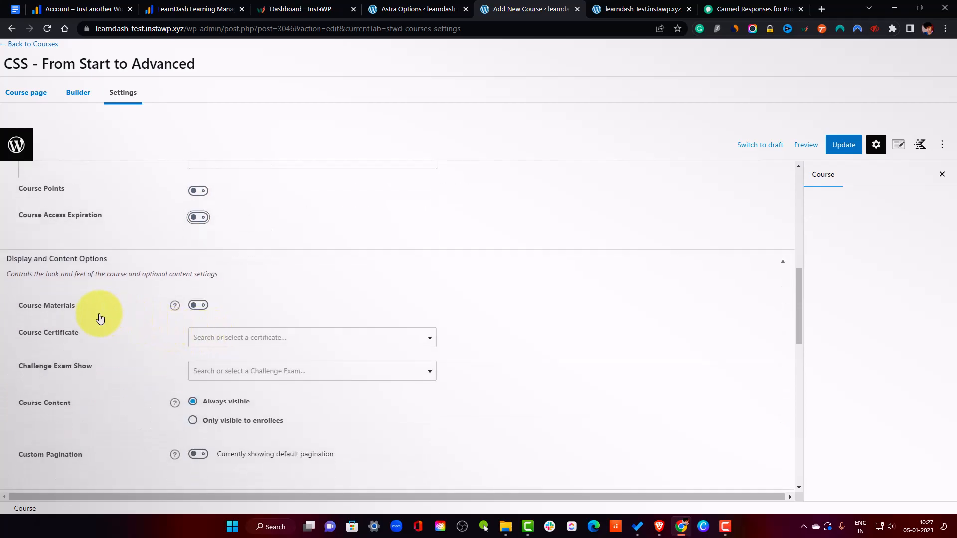
click(199, 306)
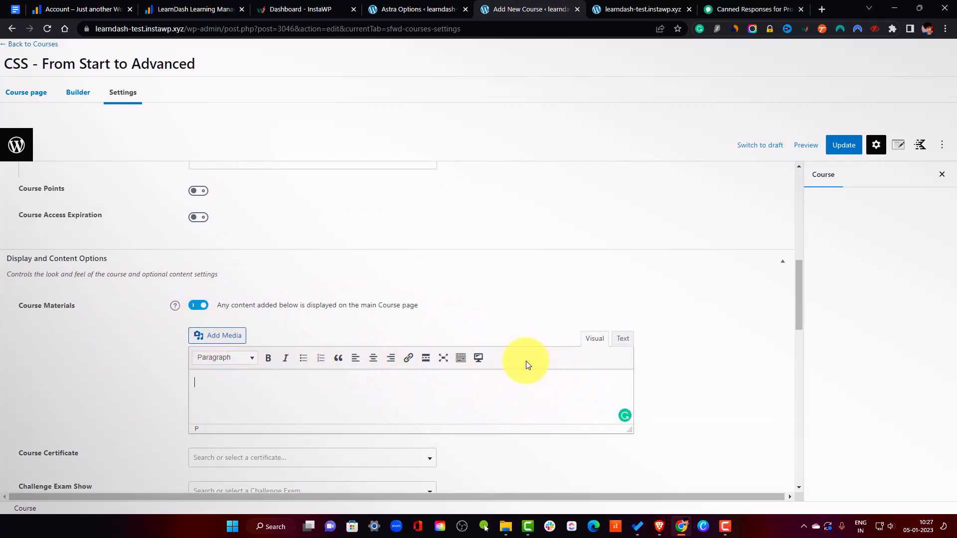
click(201, 306)
Look through the course certificate, challenge exam, course content visibility, custom pagination and course progression options.
scroll(263, 313, down, 1)
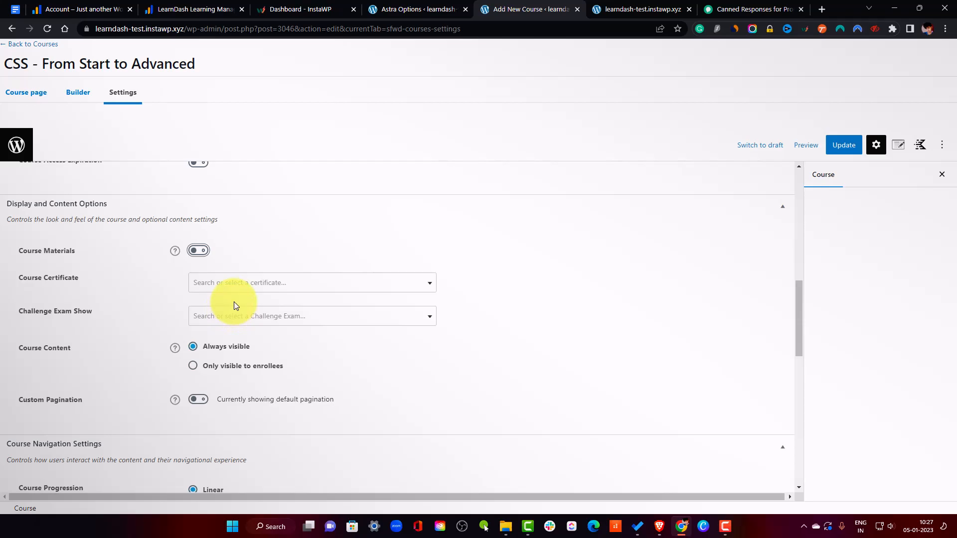
click(224, 320)
click(148, 325)
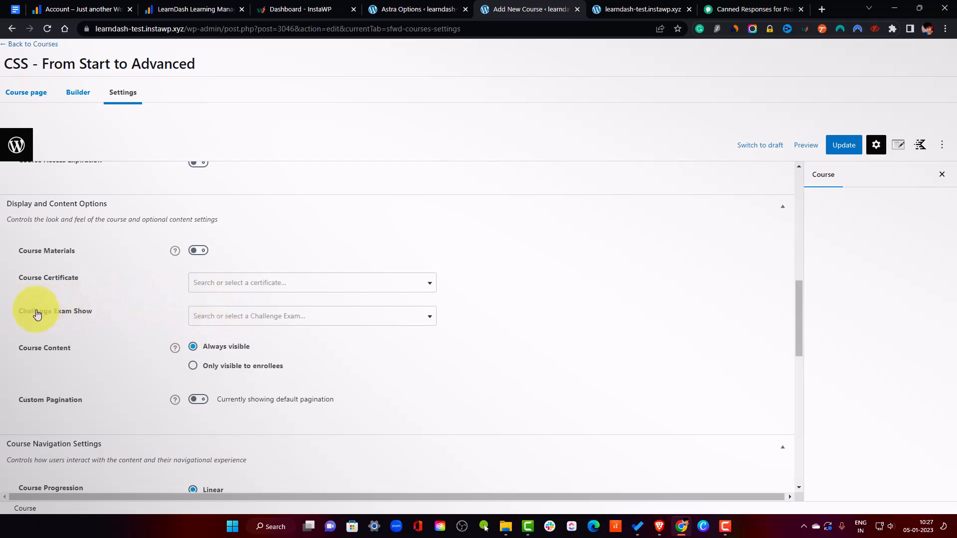
scroll(355, 348, down, 2)
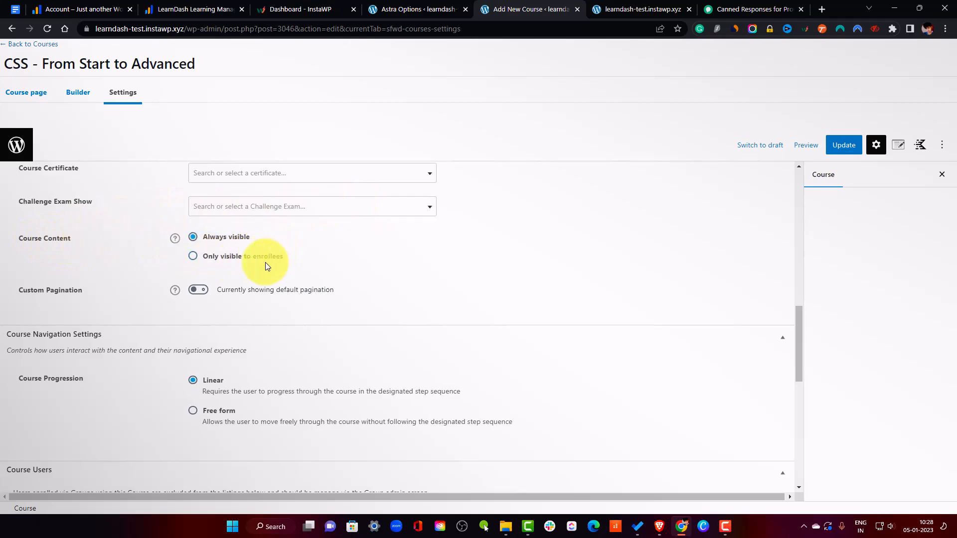
scroll(304, 259, down, 2)
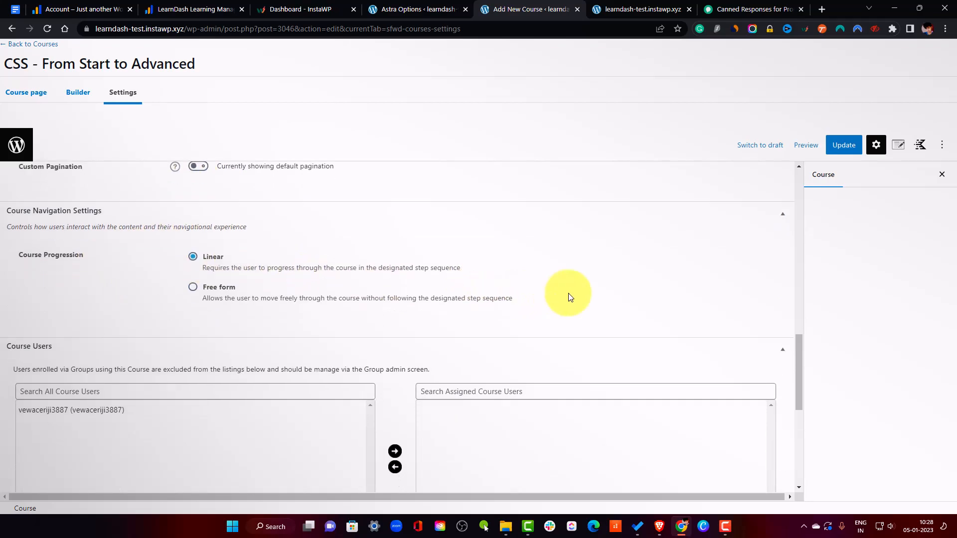
scroll(562, 293, down, 2)
scroll(554, 284, up, 3)
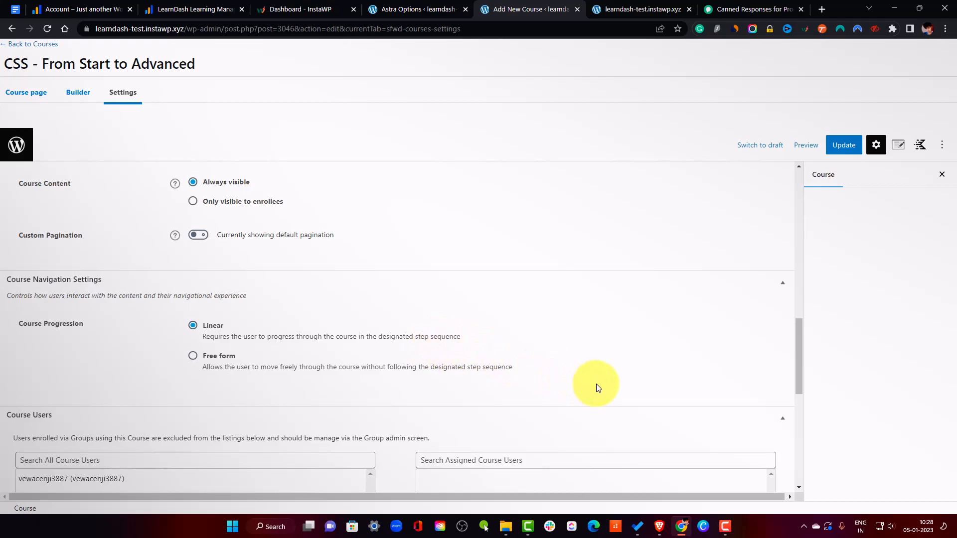
scroll(639, 399, down, 1)
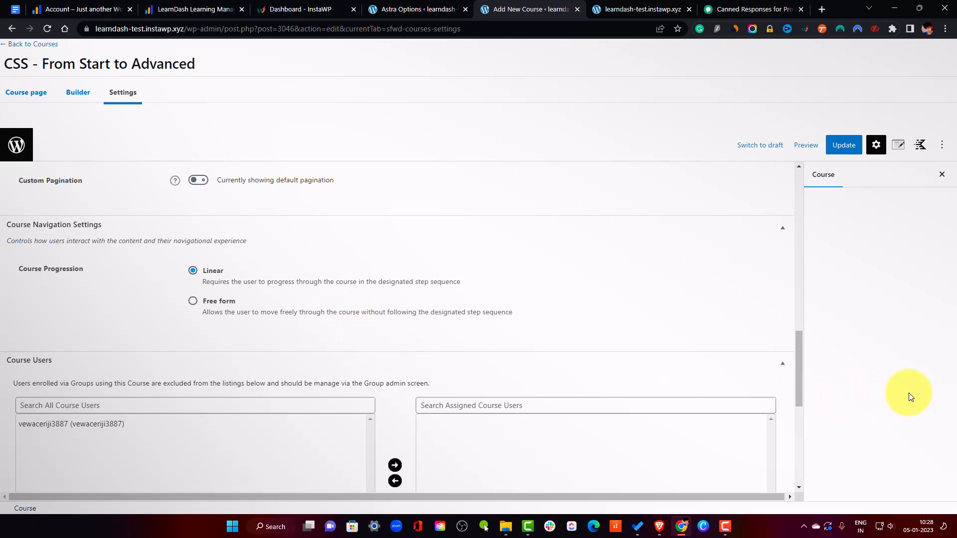
Examine the Course Progression, Course Users and LearnDash Course Grid Settings sections of the course settings.
drag(800, 357, 801, 356)
scroll(399, 300, down, 1)
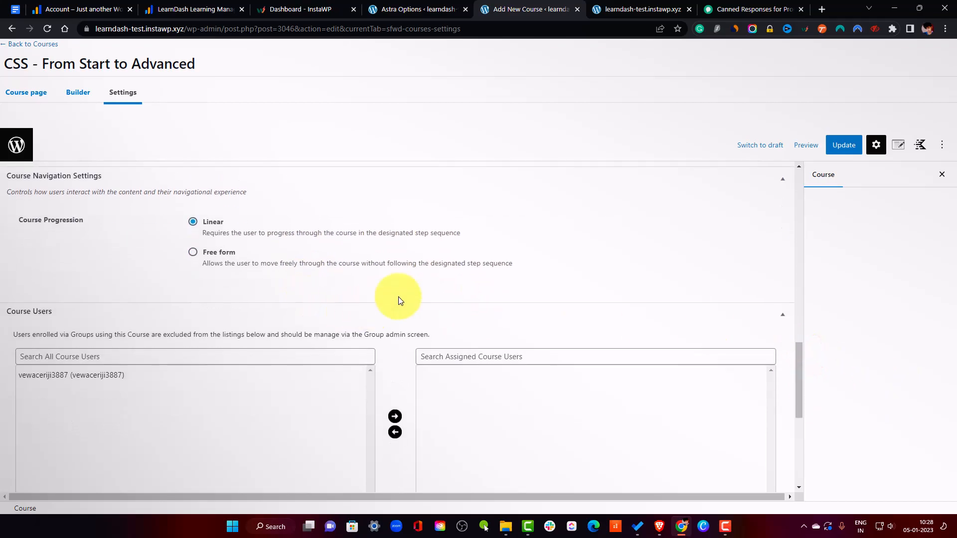
scroll(436, 293, down, 2)
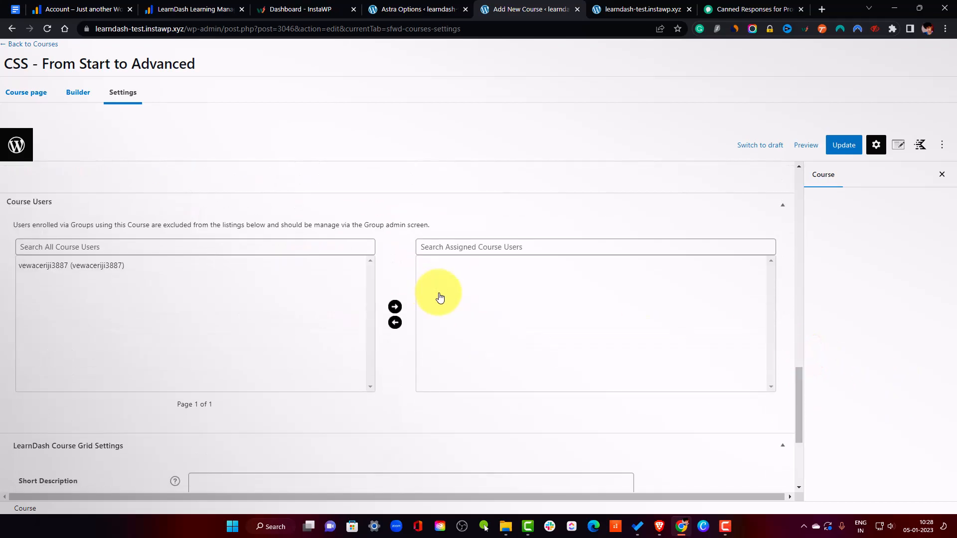
scroll(429, 292, up, 4)
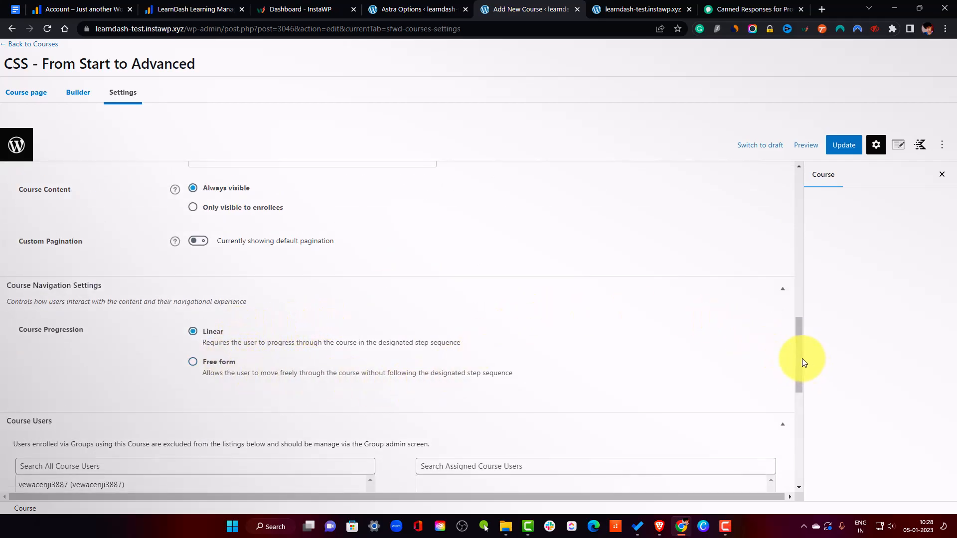
drag(801, 358, 794, 375)
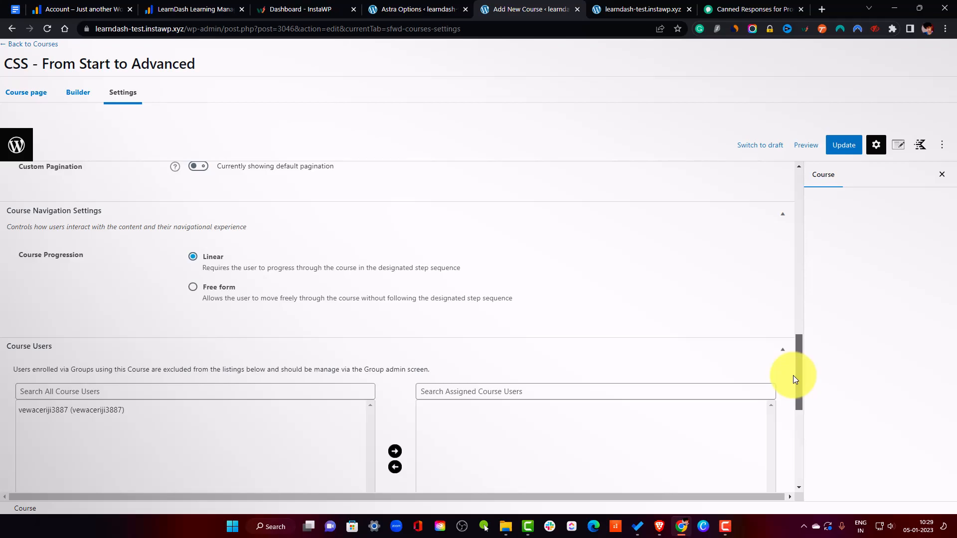
drag(793, 378, 791, 413)
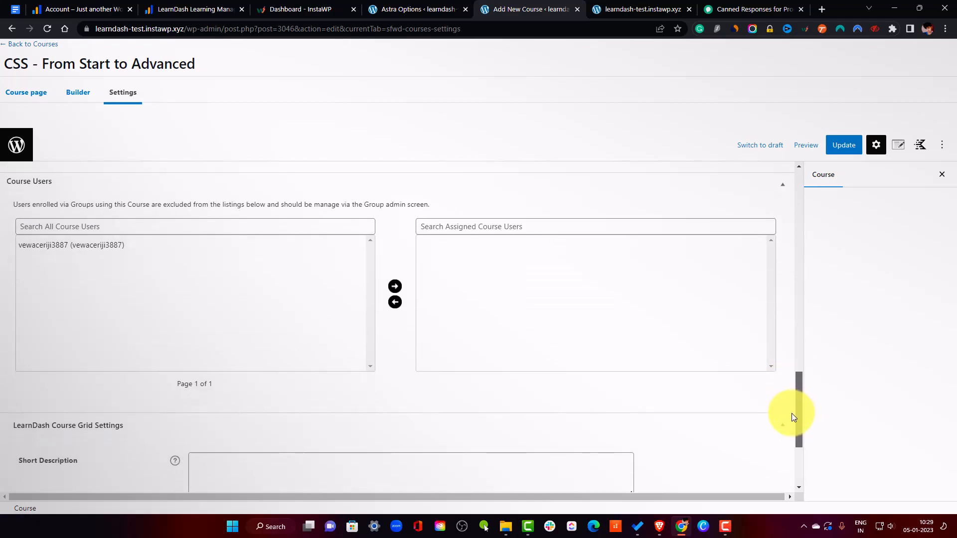
drag(793, 417, 791, 478)
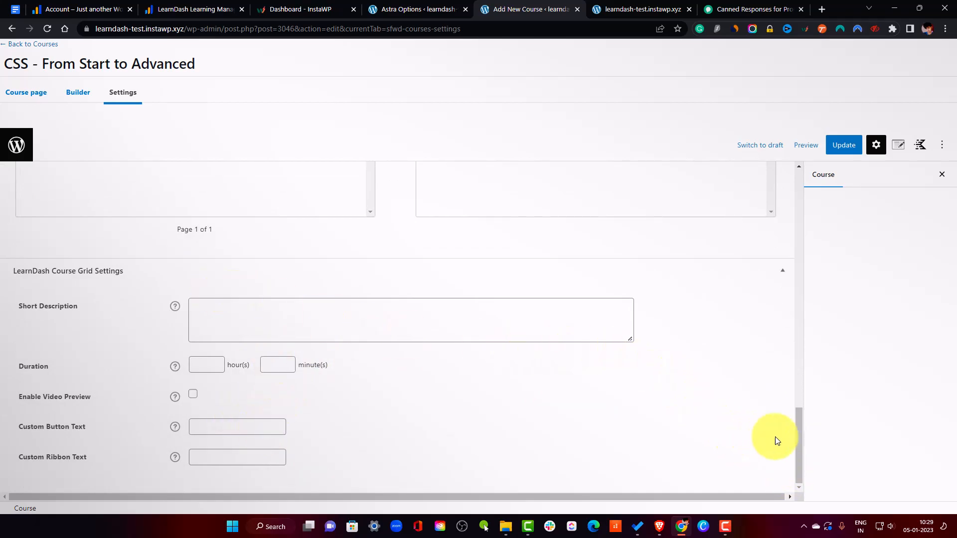
drag(800, 436, 722, 514)
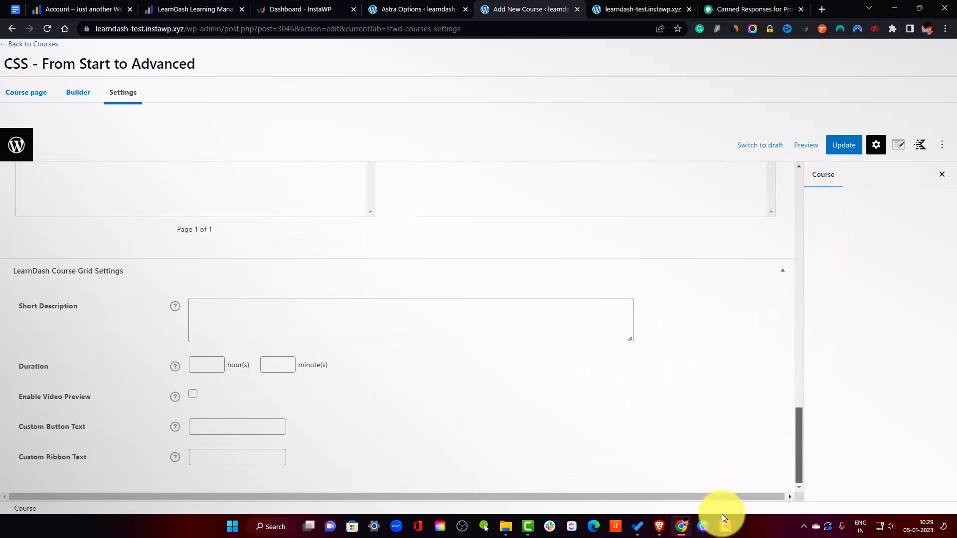
Set the Custom Ribbon Text in the course grid settings to "Best Value".
click(205, 456)
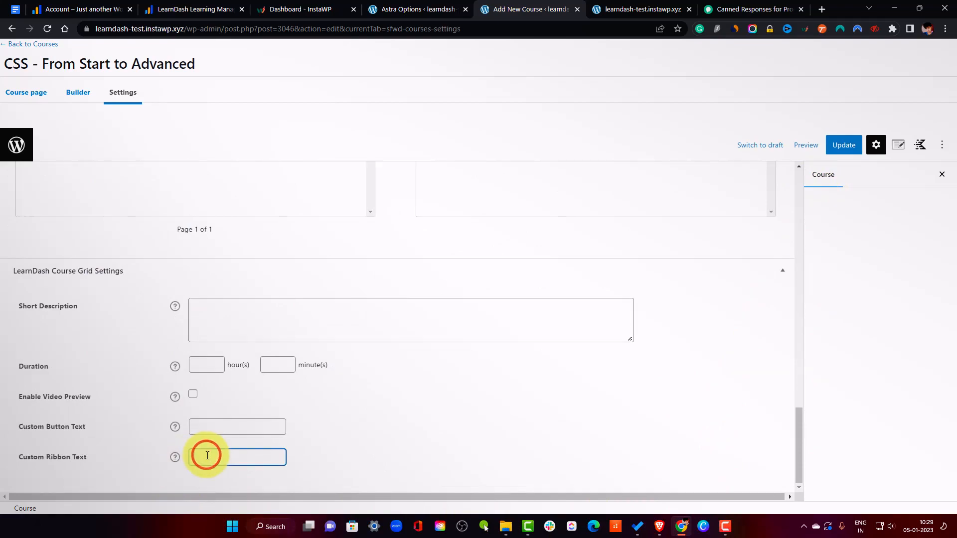
click(237, 429)
click(219, 463)
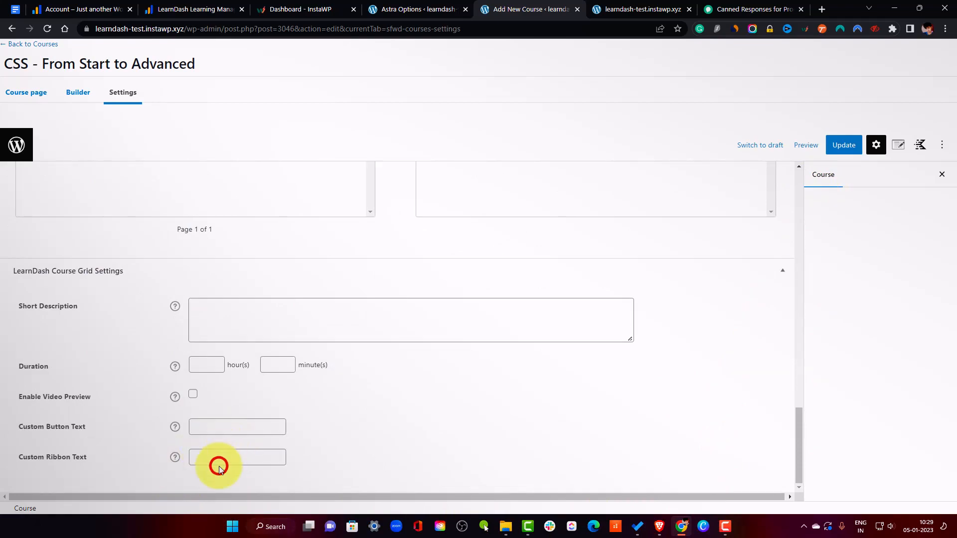
text(Best Value)
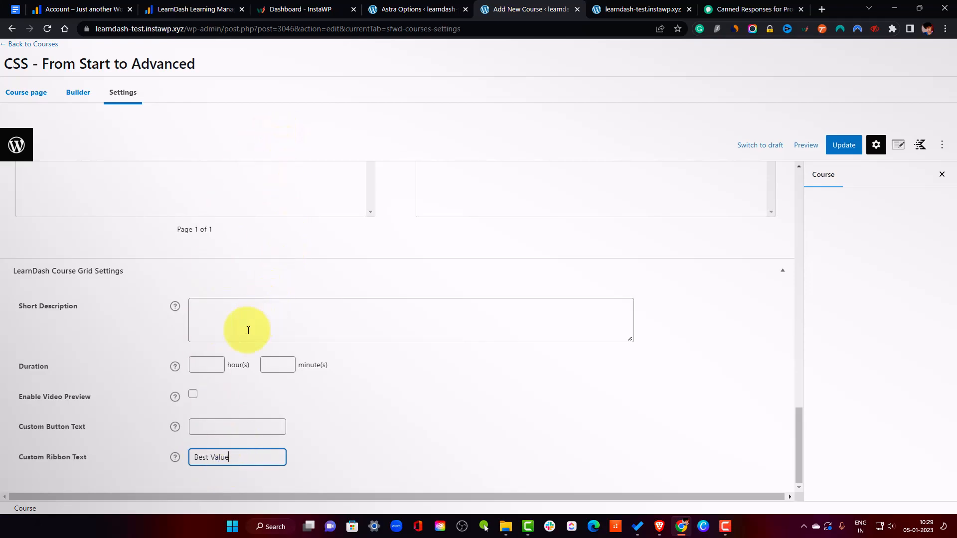
Look at the Duration field with its help text and at the Short Description field in the course grid settings.
click(202, 369)
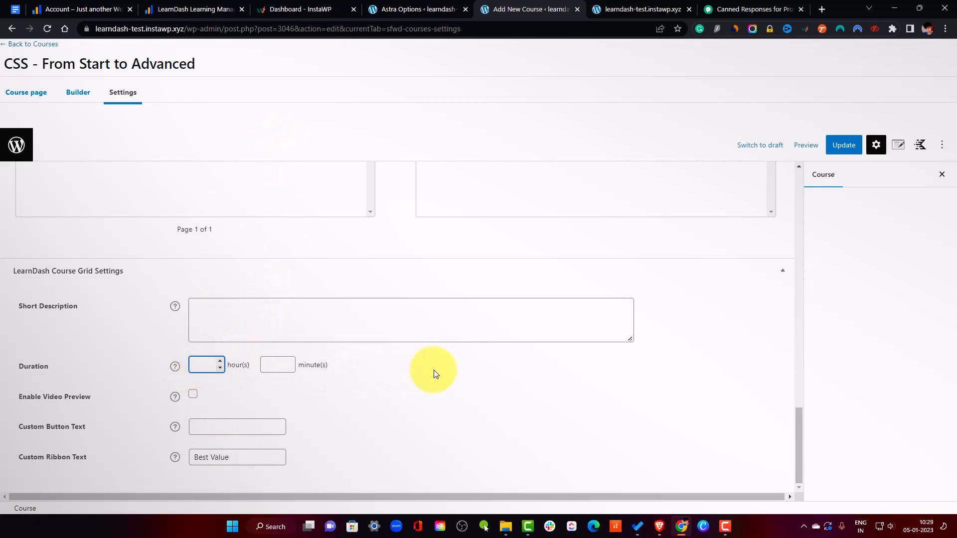
click(176, 368)
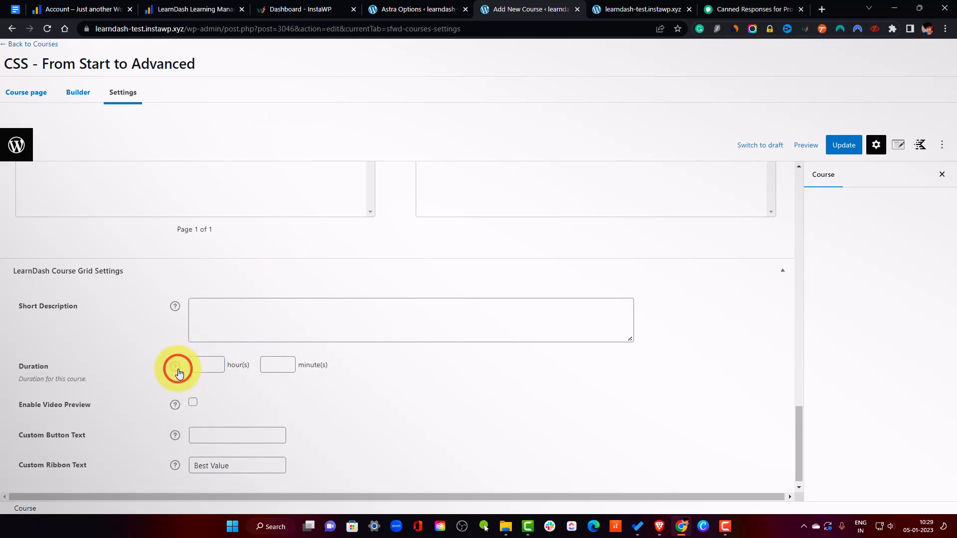
drag(11, 380, 90, 385)
click(174, 369)
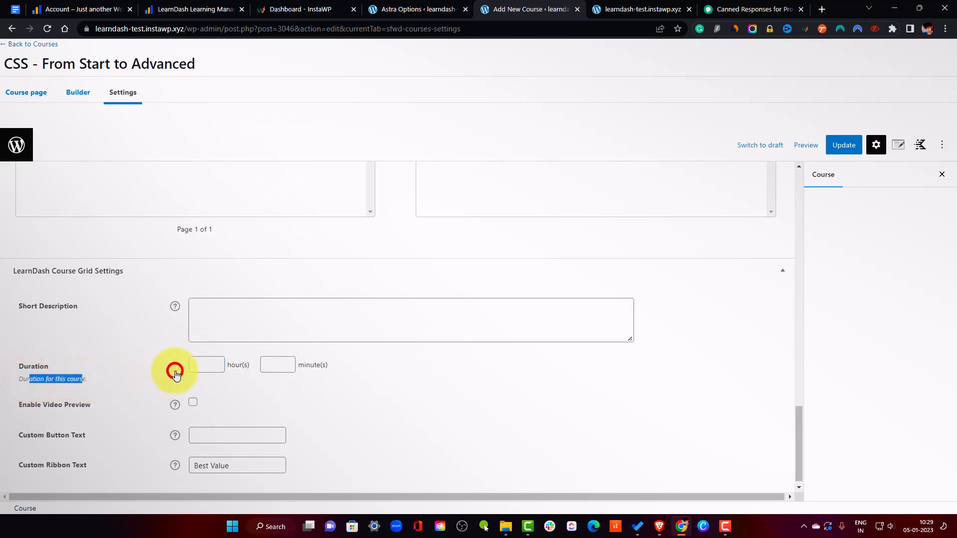
click(212, 367)
click(284, 316)
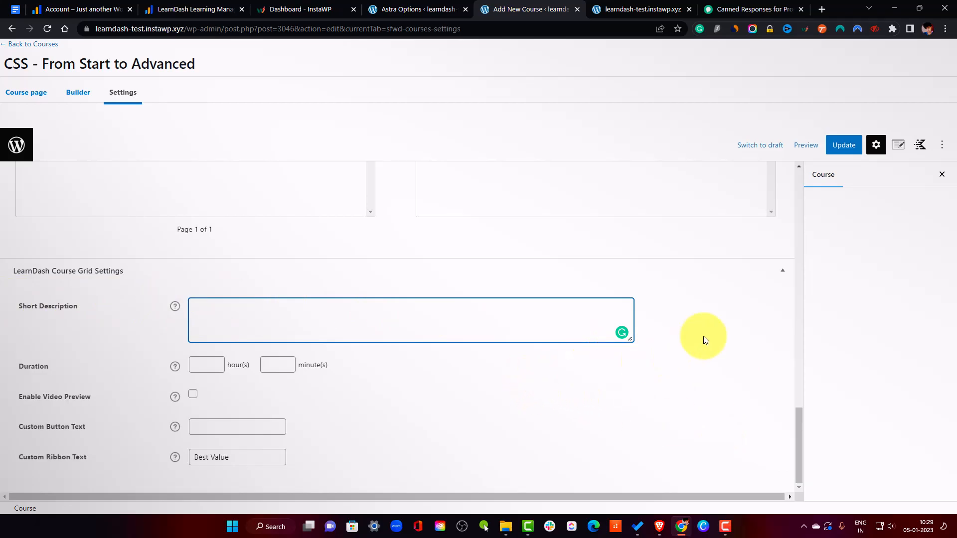
Update the course to save its changed settings.
scroll(745, 313, up, 5)
scroll(744, 313, up, 5)
click(832, 144)
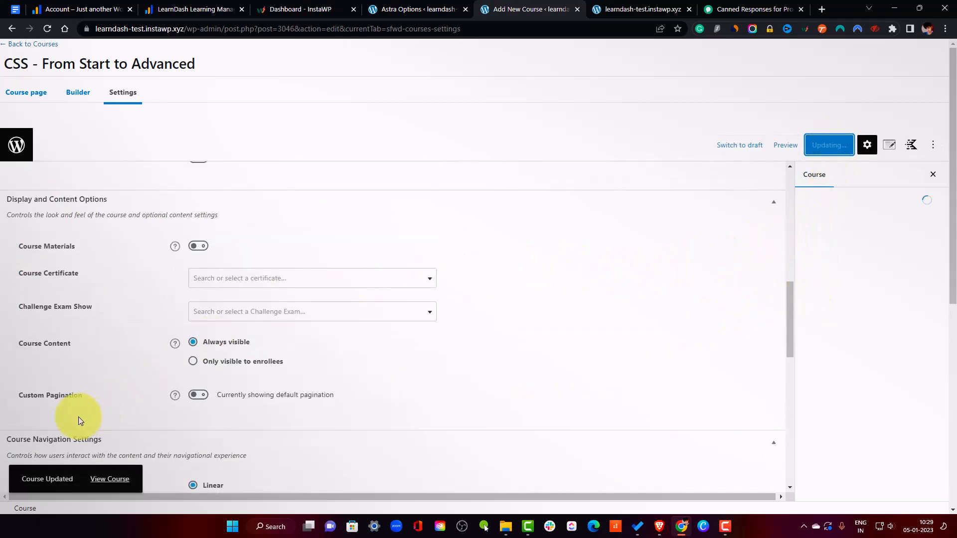
Return from the settings to the course page and open the selection of its featured image.
click(822, 175)
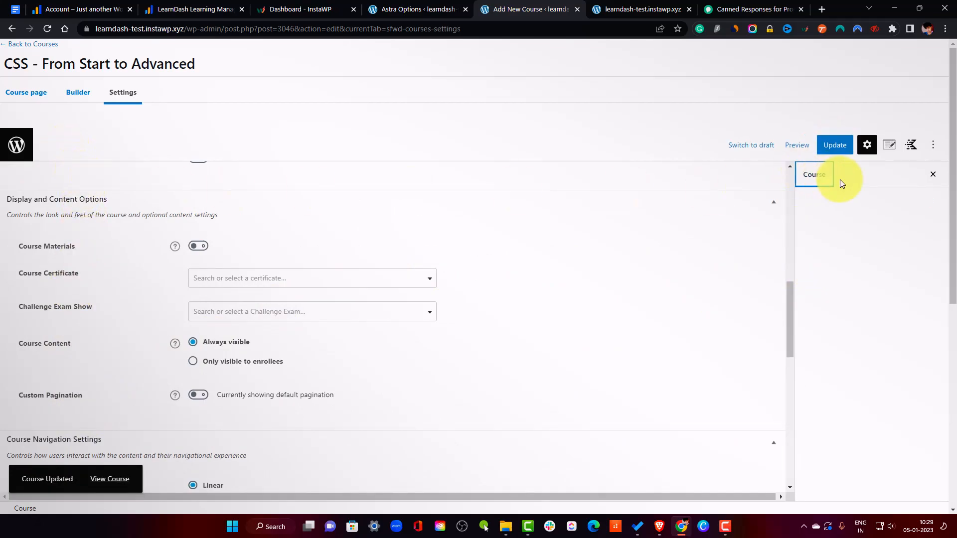
click(26, 92)
click(75, 93)
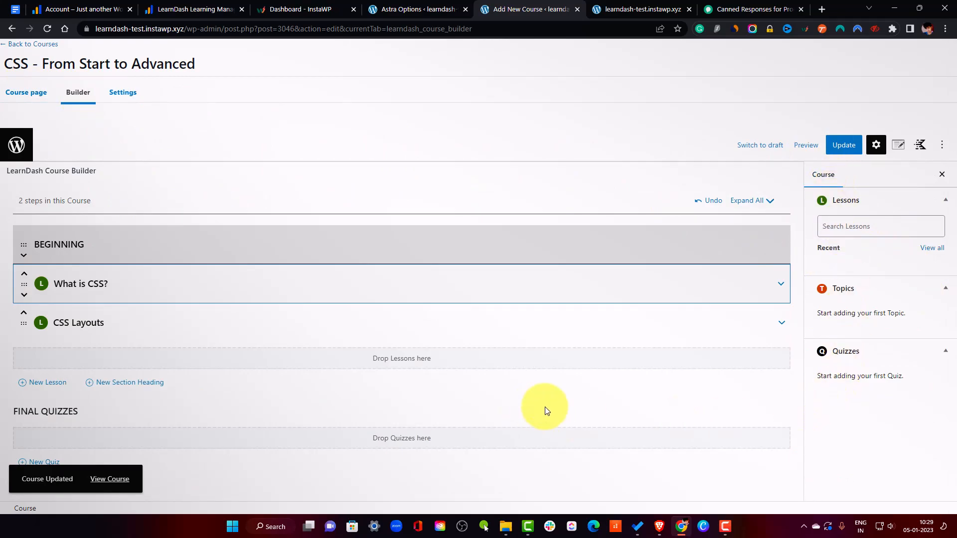
click(15, 92)
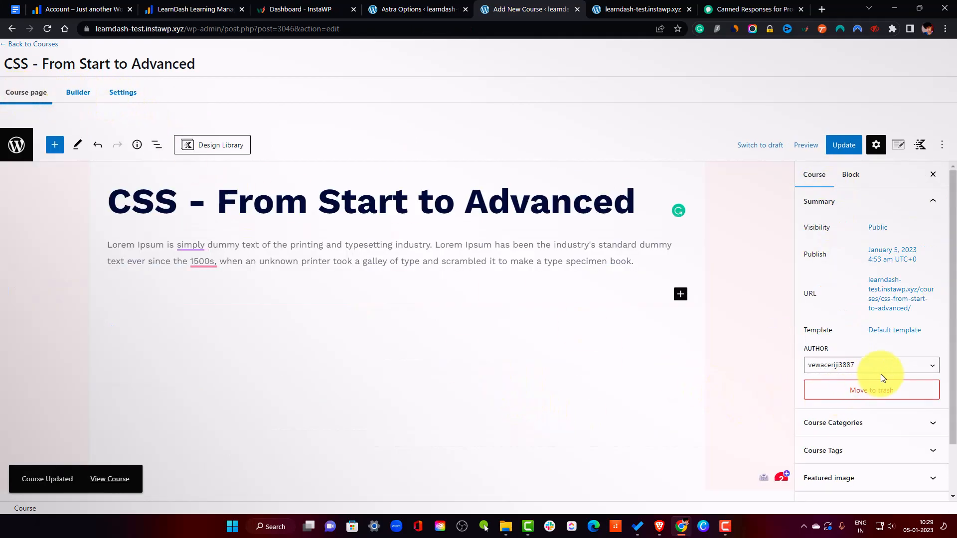
scroll(878, 399, down, 1)
scroll(871, 424, down, 1)
click(855, 420)
click(854, 455)
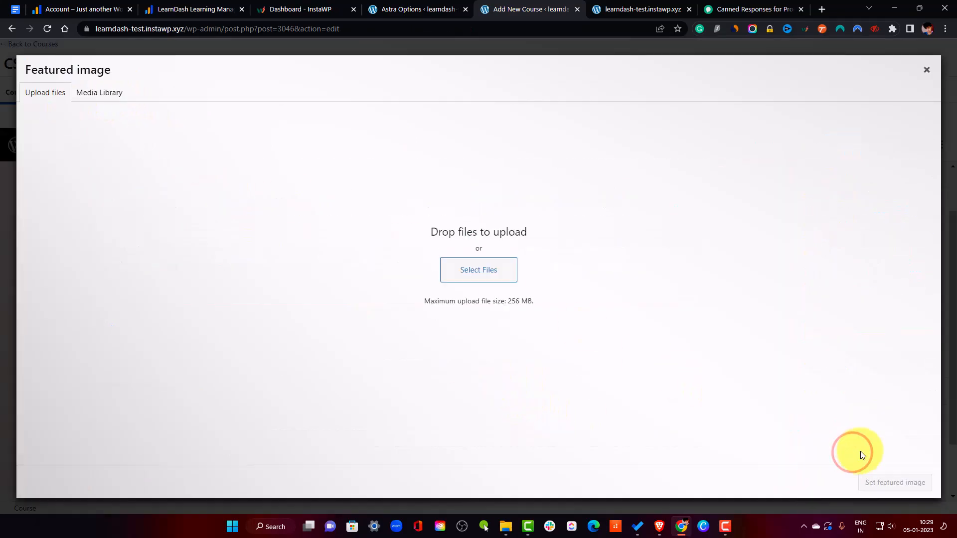
Upload the CSS Course, HTML Course and Javascript Course images from the Learndash folder, and set CSS Course as the featured image.
click(92, 93)
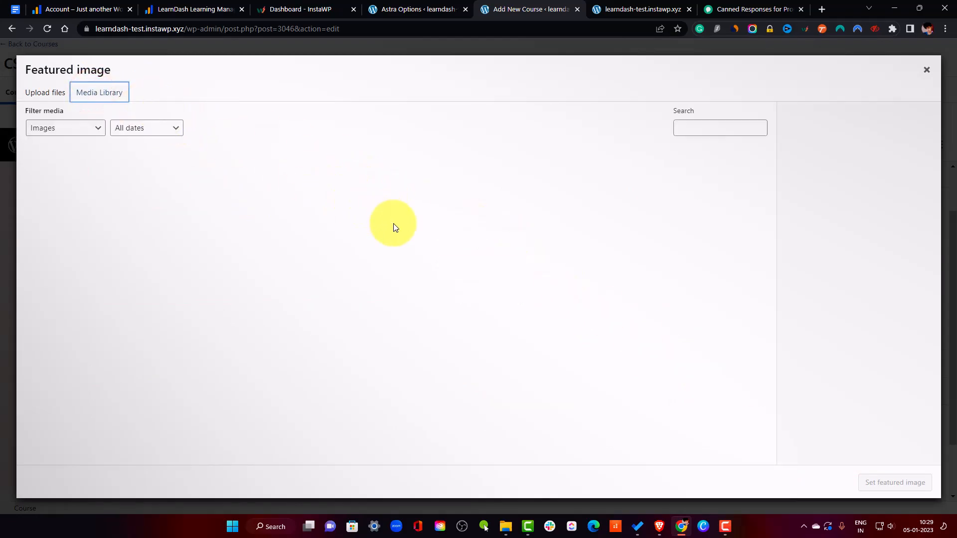
click(41, 95)
click(505, 527)
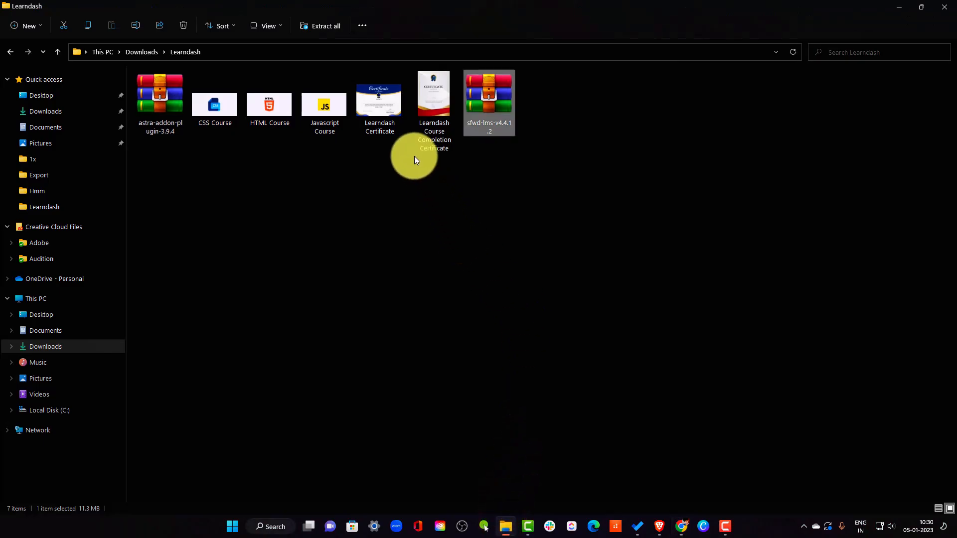
click(237, 113)
shift+click(322, 121)
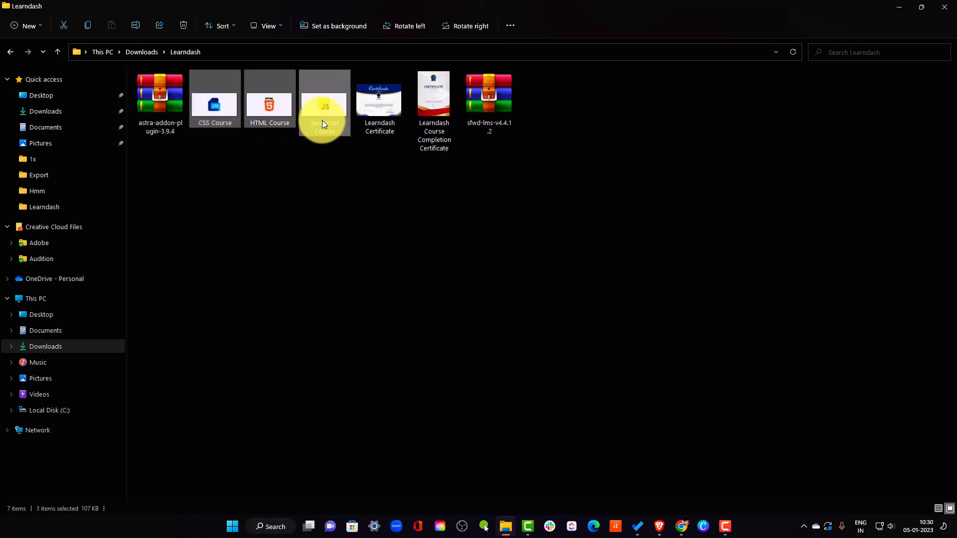
drag(256, 120, 394, 243)
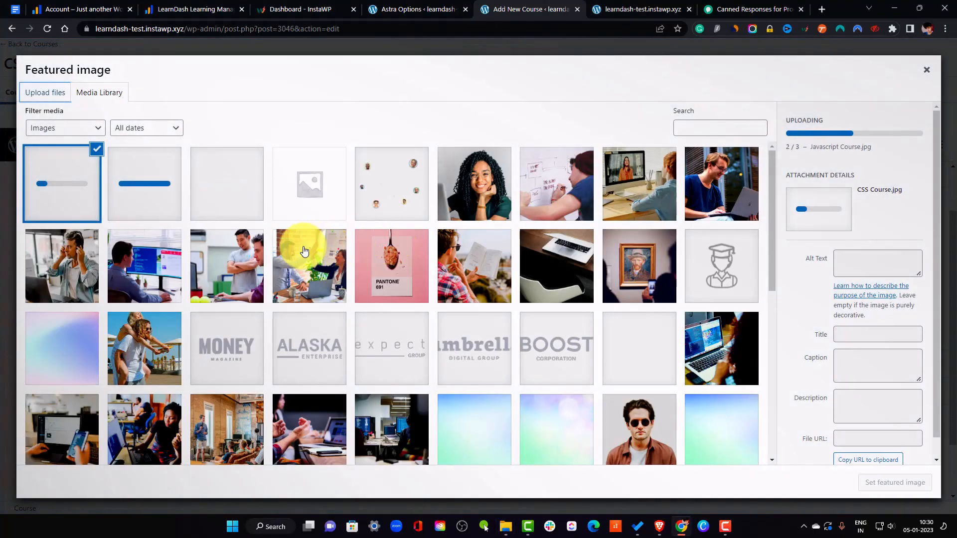
scroll(471, 315, down, 8)
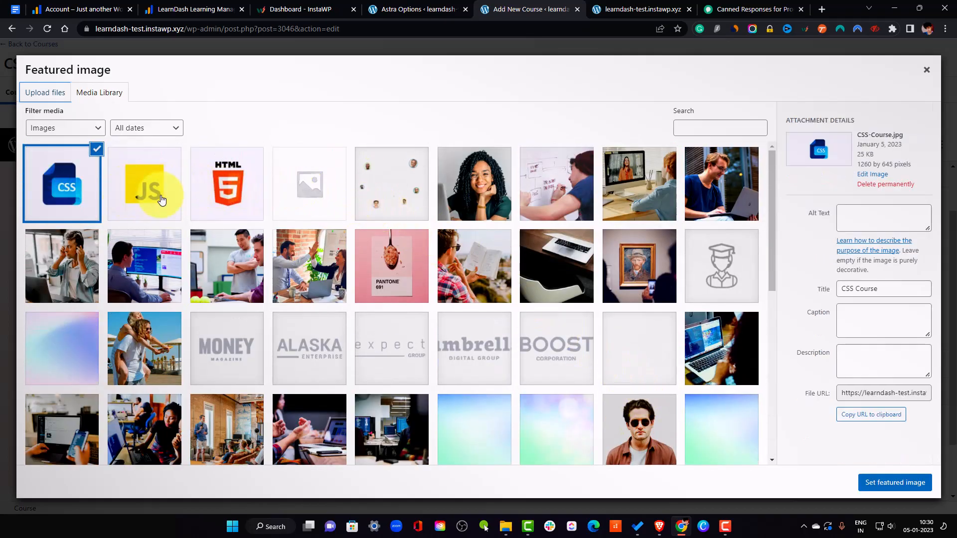
click(873, 482)
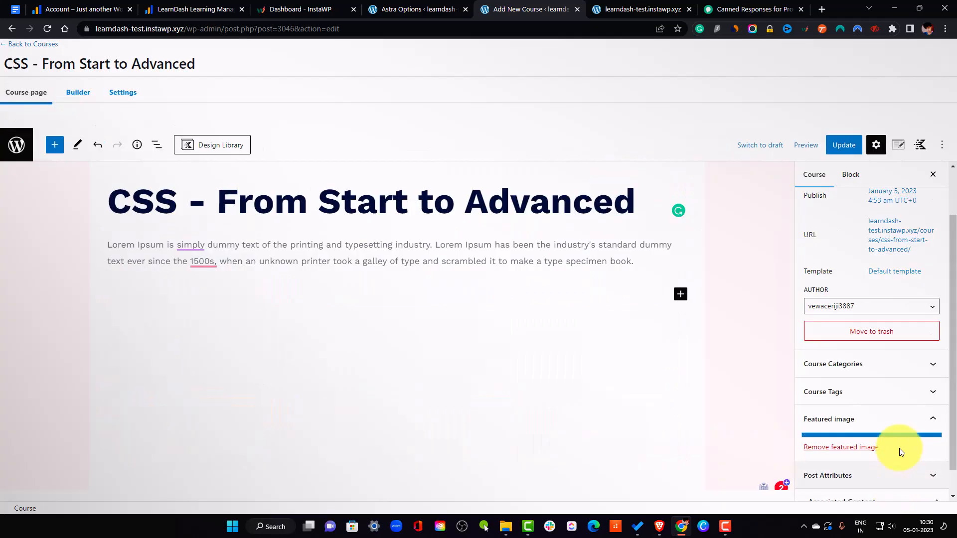
Add a new course category named Programming to the CSS course, and update the course.
click(894, 363)
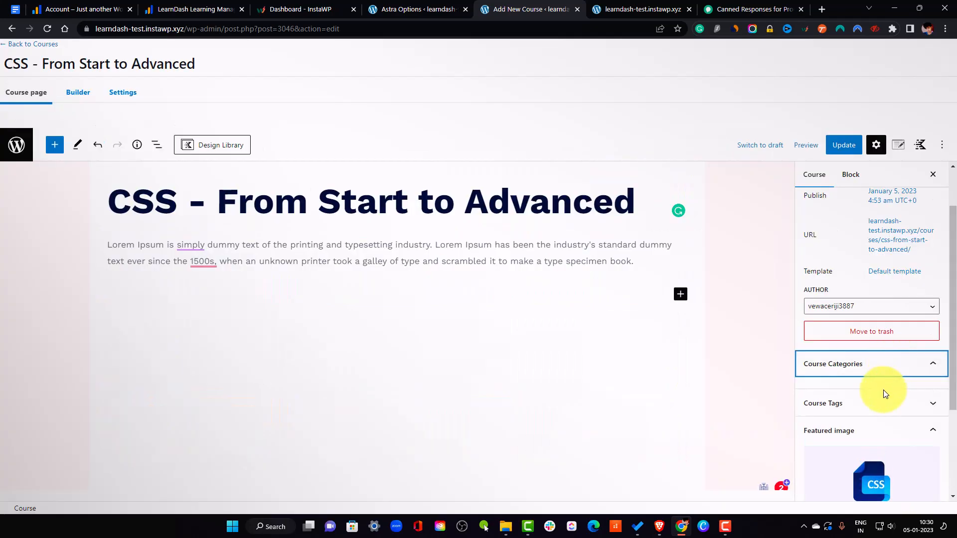
click(862, 369)
click(861, 369)
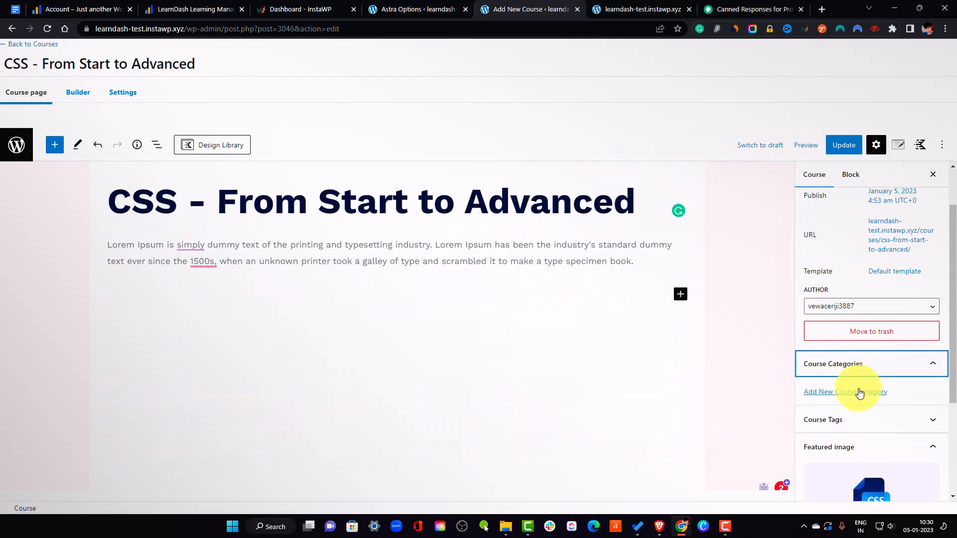
click(858, 392)
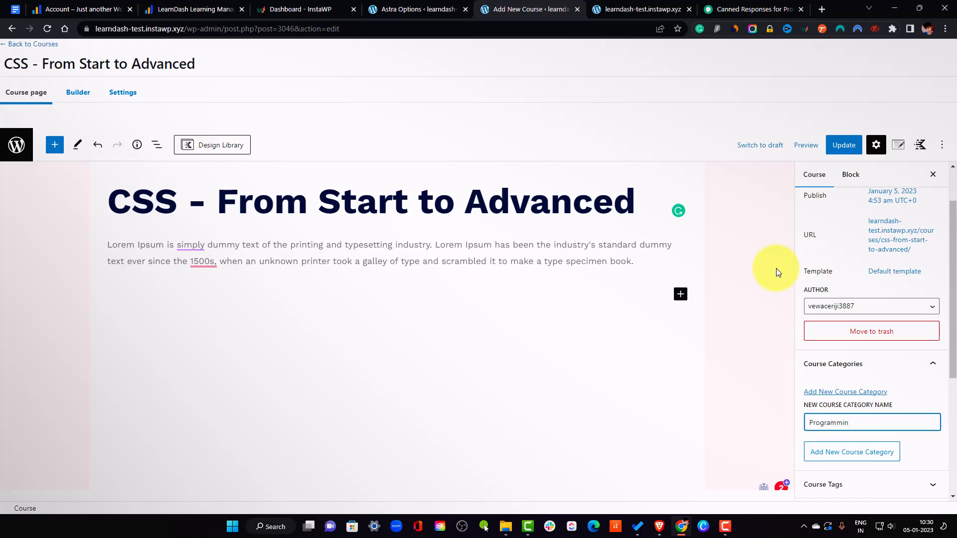
click(871, 450)
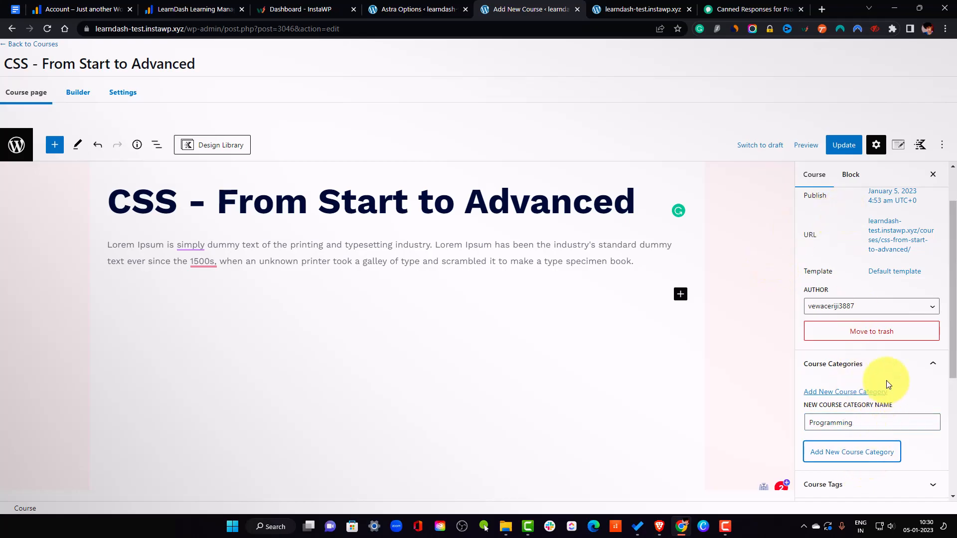
click(930, 363)
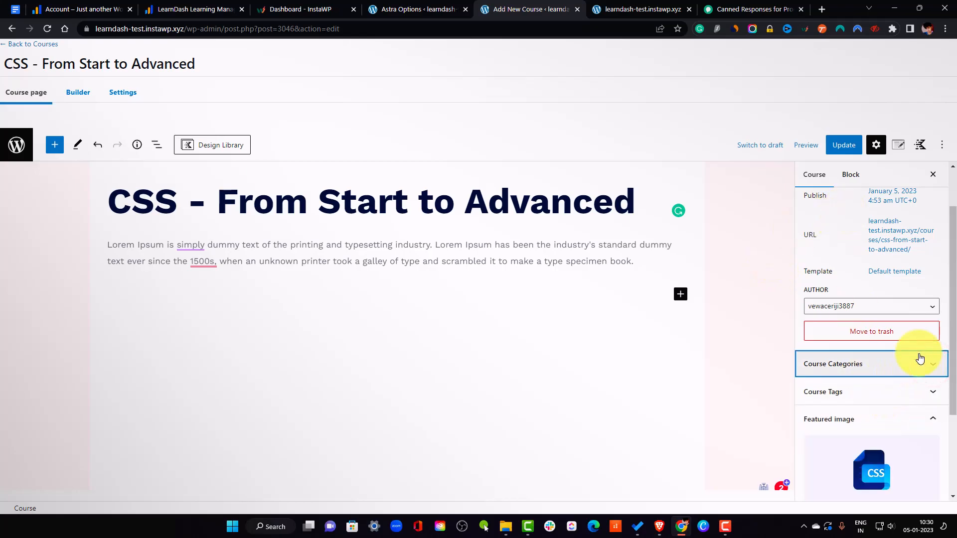
scroll(885, 434, down, 3)
scroll(891, 413, up, 4)
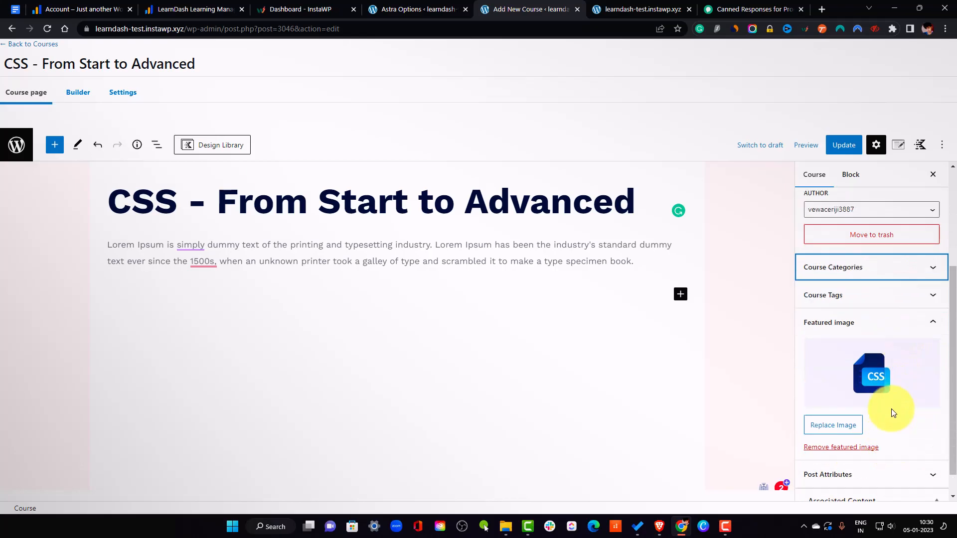
click(844, 145)
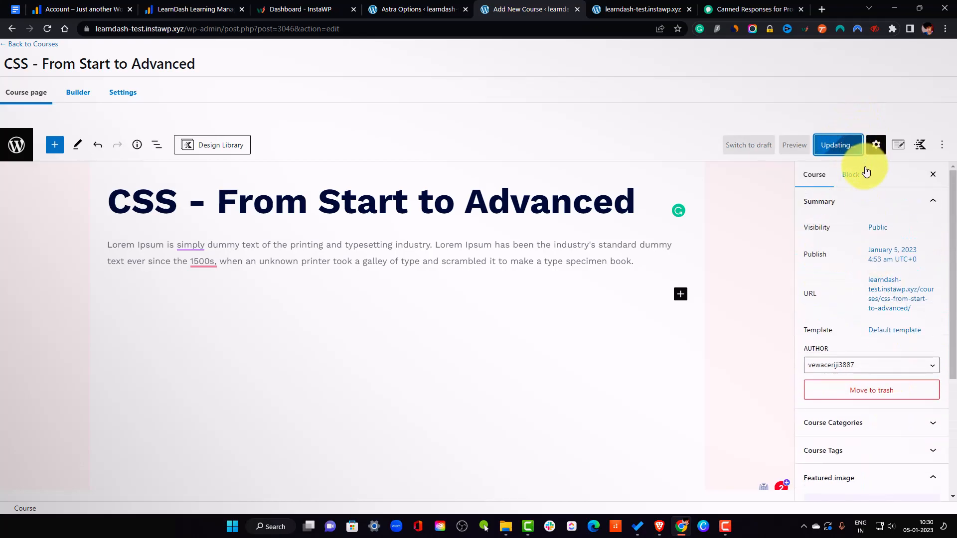
View the updated CSS course on the site in a separate tab and look at its title and course content.
click(116, 480)
click(567, 14)
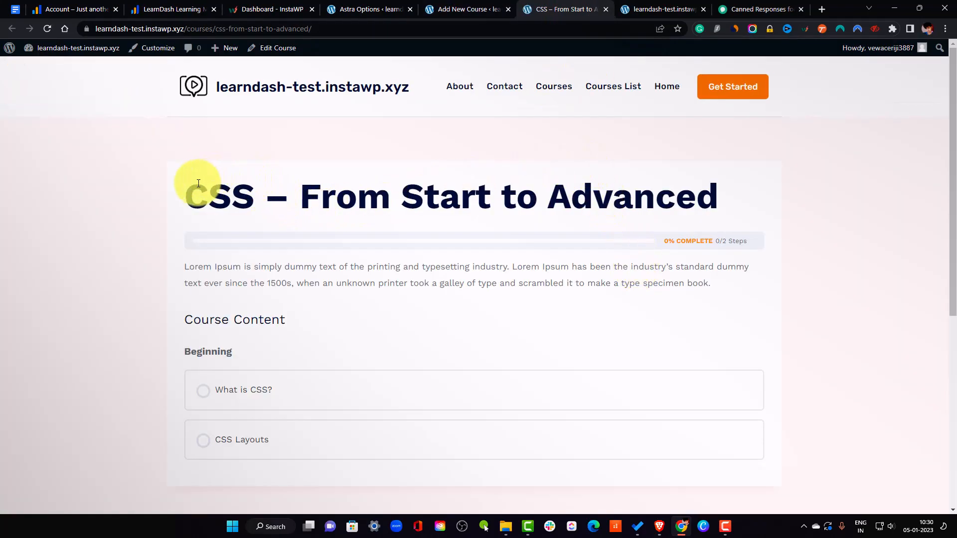
drag(208, 196, 743, 196)
click(752, 195)
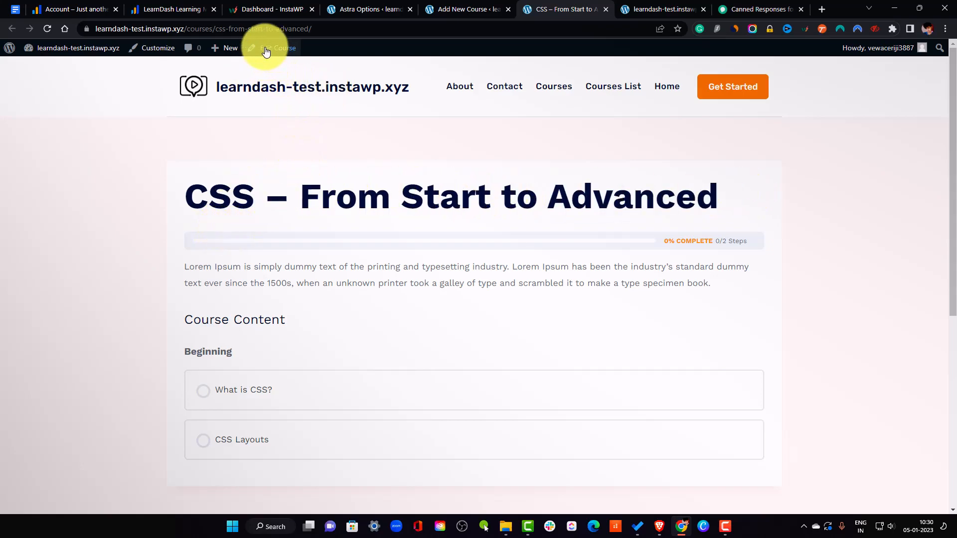
Open the site customizer for the course page in a separate tab, and return to the course editor.
middle_click(158, 48)
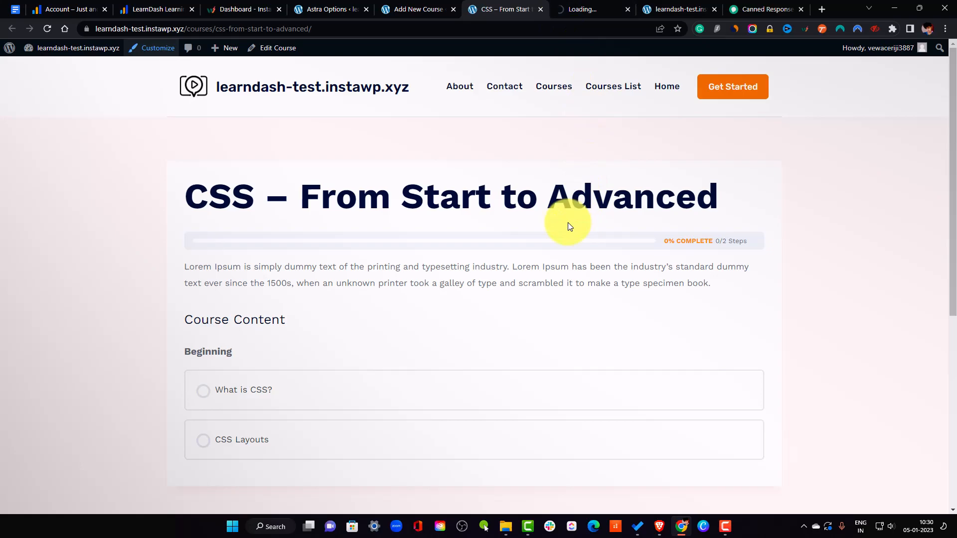
click(583, 4)
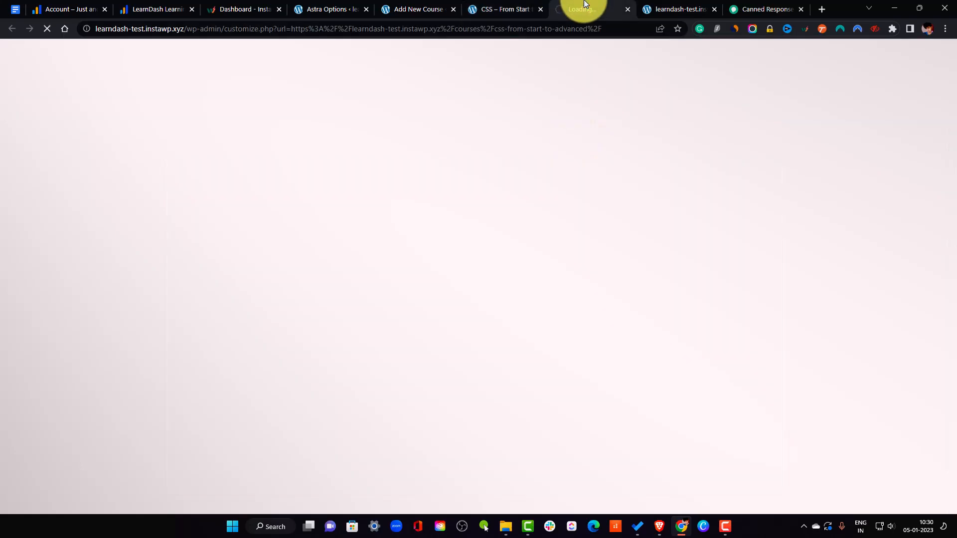
click(427, 7)
click(593, 5)
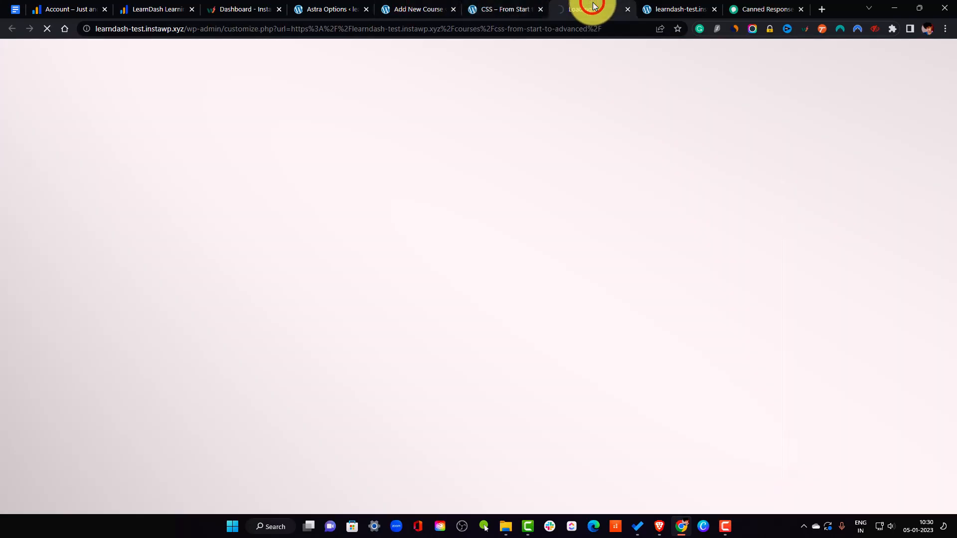
click(503, 7)
click(422, 7)
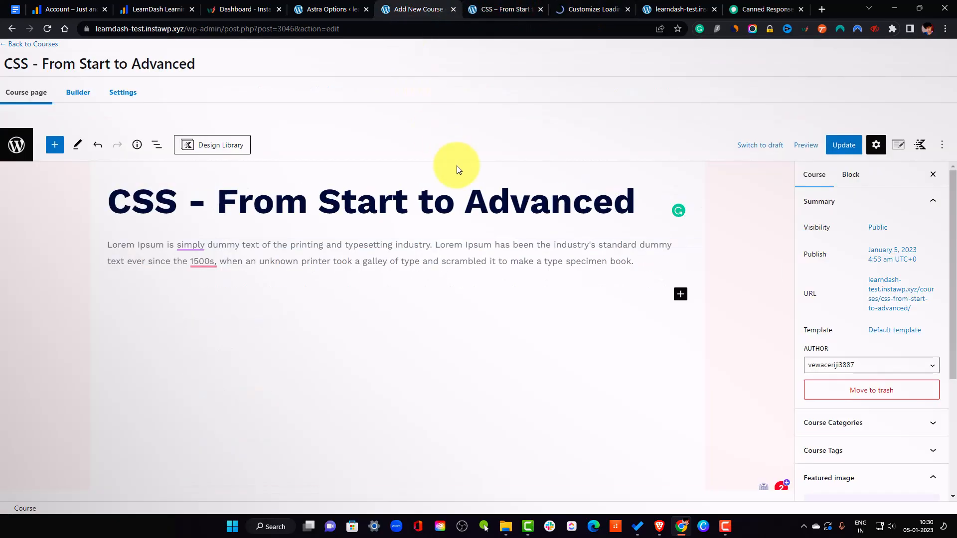
Go back to the courses list, start a new course and title it A-Z HTML5.
click(20, 44)
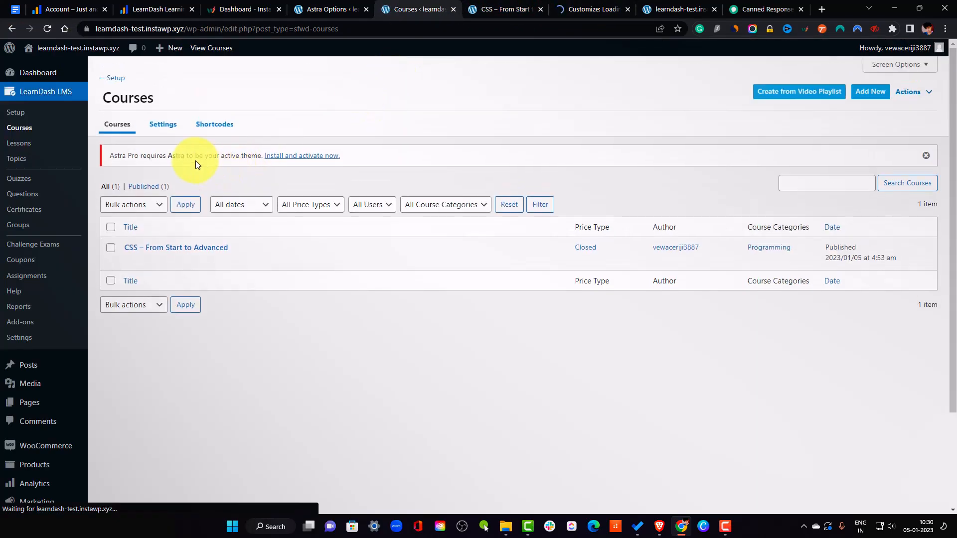
click(871, 92)
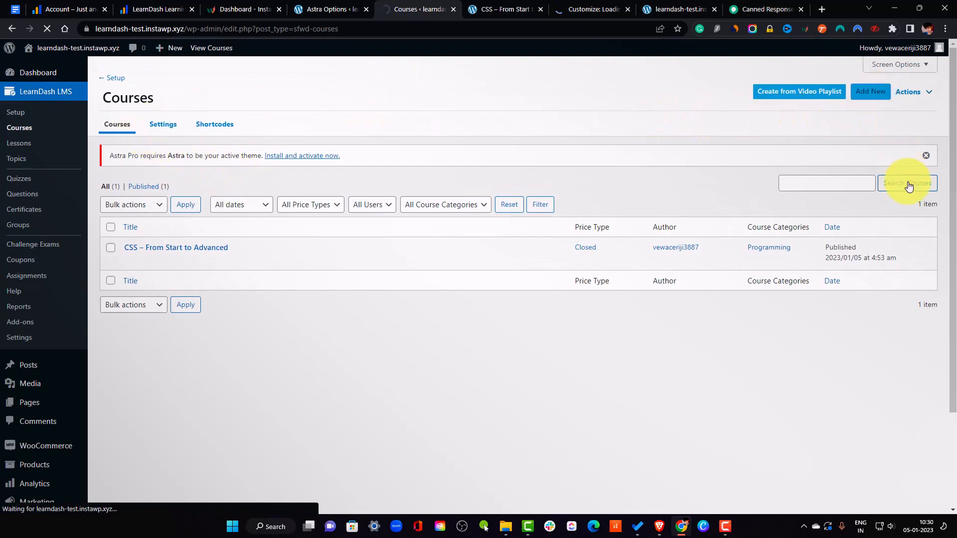
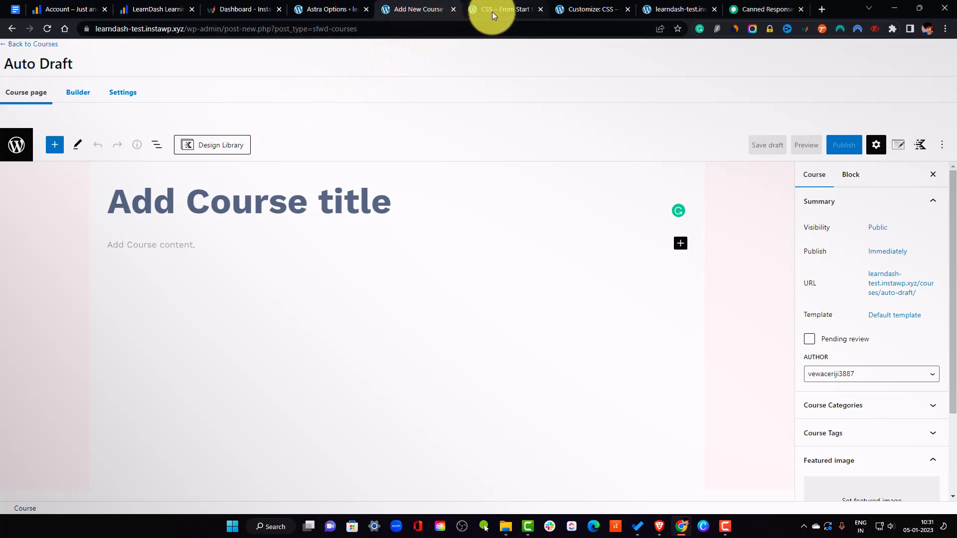
mouse_move(492, 11)
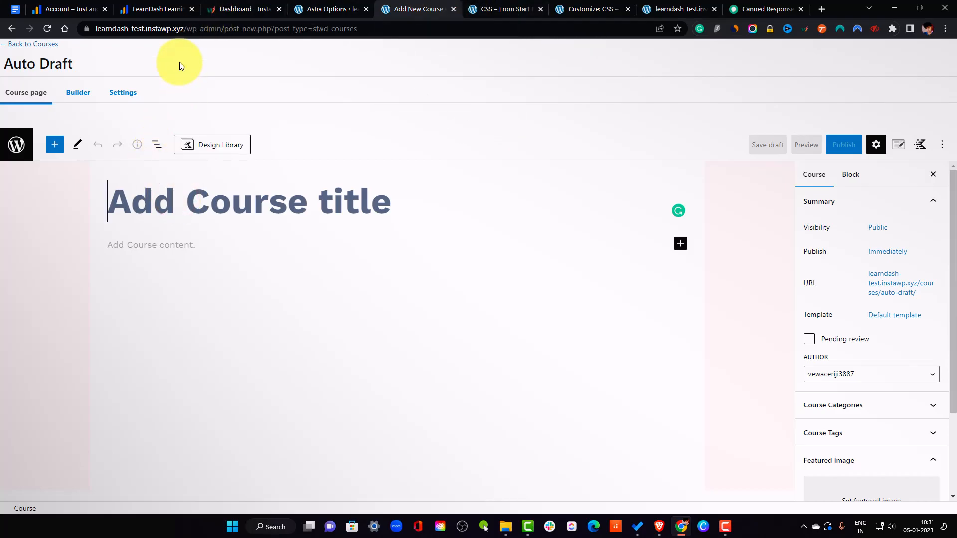
text(A-)
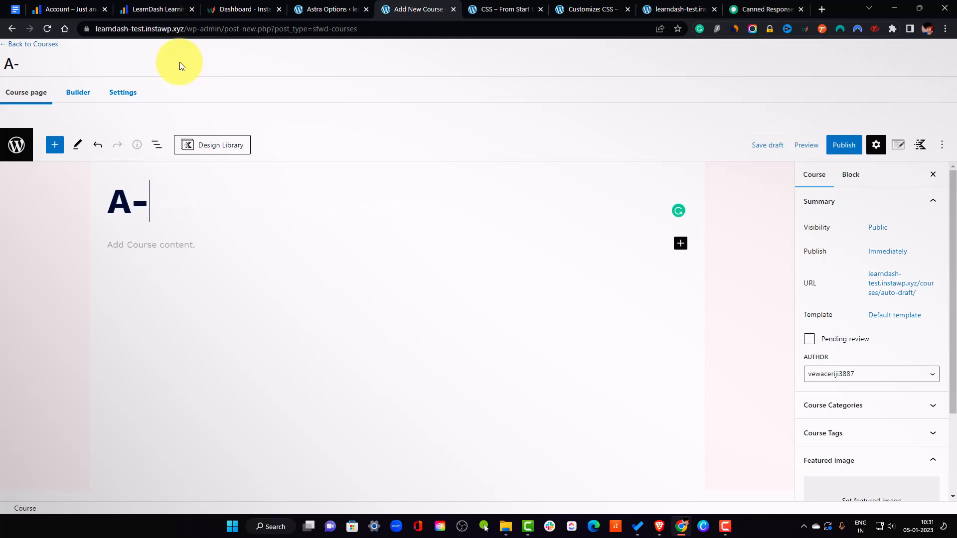
text(zZ HTML)
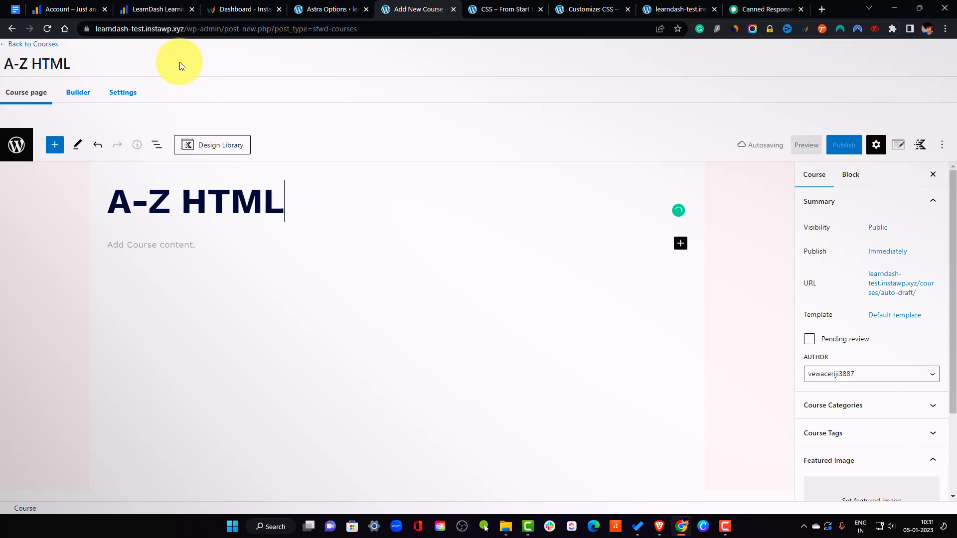
text(5)
Fill the course content with a Lorem Ipsum placeholder paragraph using the /lorem text shortcut.
click(179, 238)
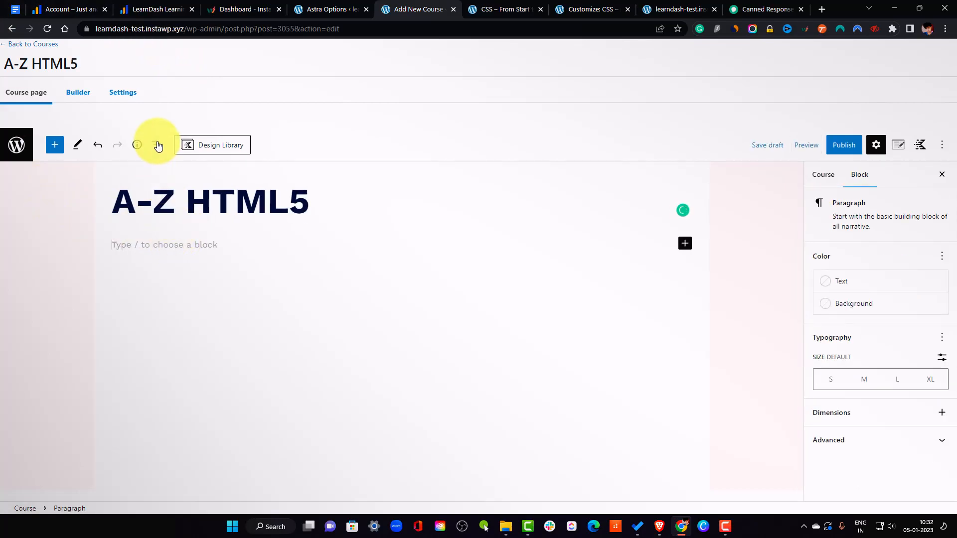
text(/lorem)
key(shift+Left)
key(shift+Left)
key(shift+Left)
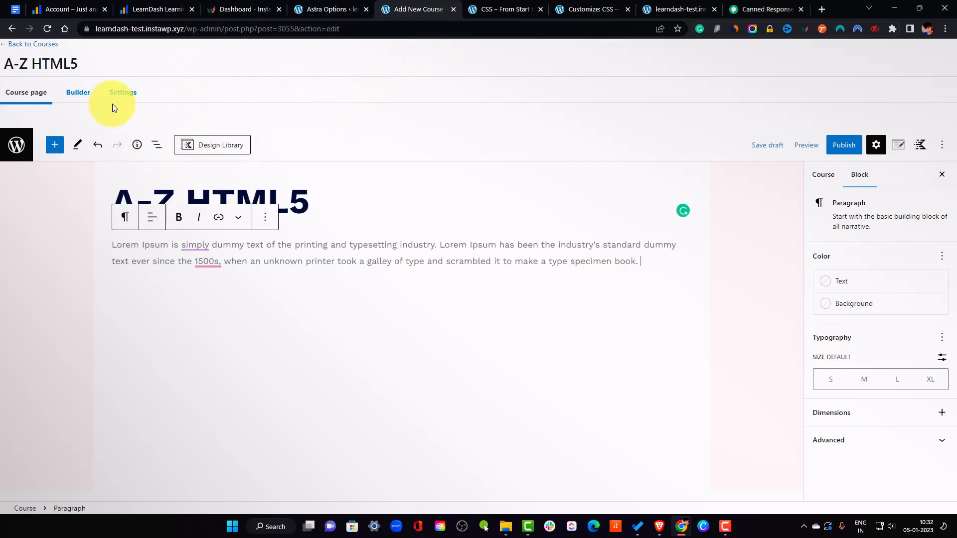
Set the HTML 5 logo from the media library as the course's featured image, and publish the course.
click(828, 177)
scroll(872, 375, down, 3)
click(861, 396)
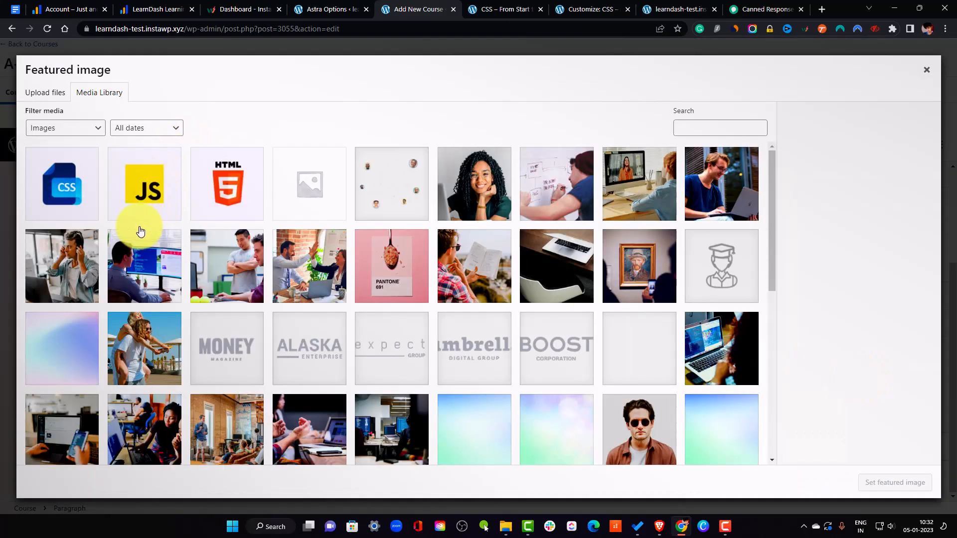
click(228, 189)
click(894, 483)
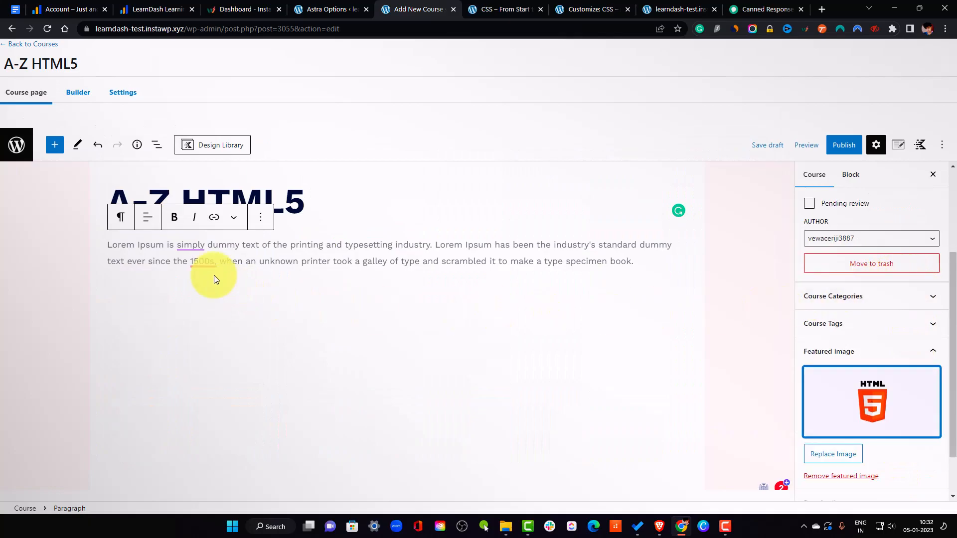
click(853, 147)
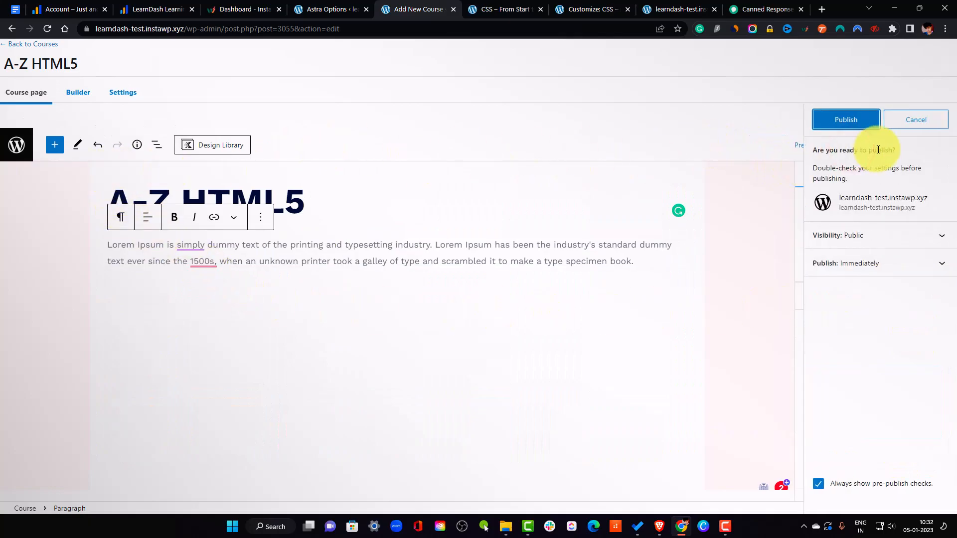
click(871, 118)
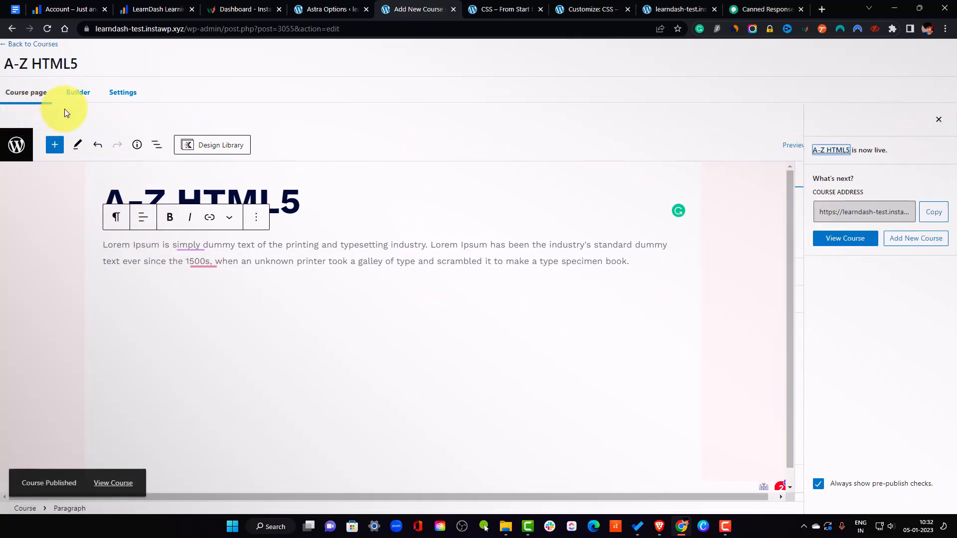
Add a section heading named Part 1 in the A-Z HTML5 course builder.
click(75, 93)
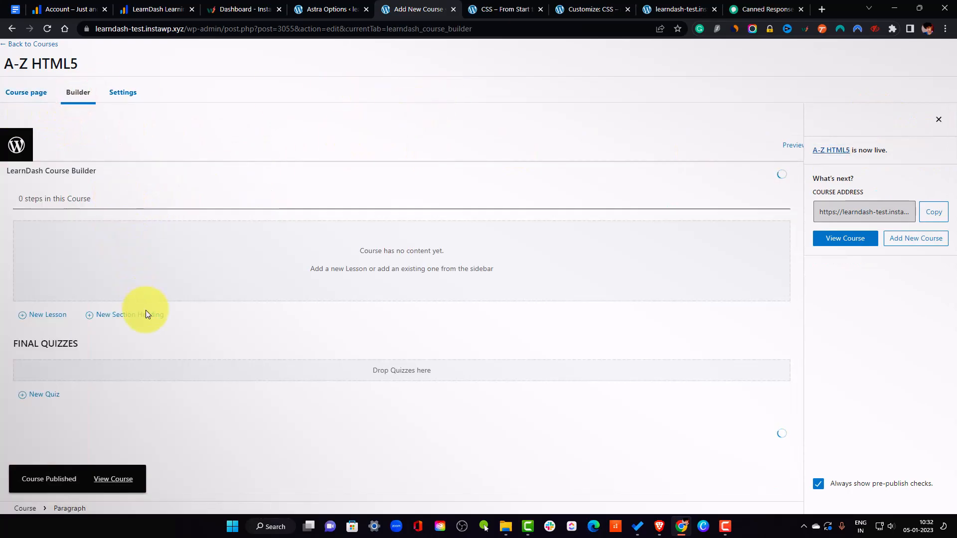
click(122, 318)
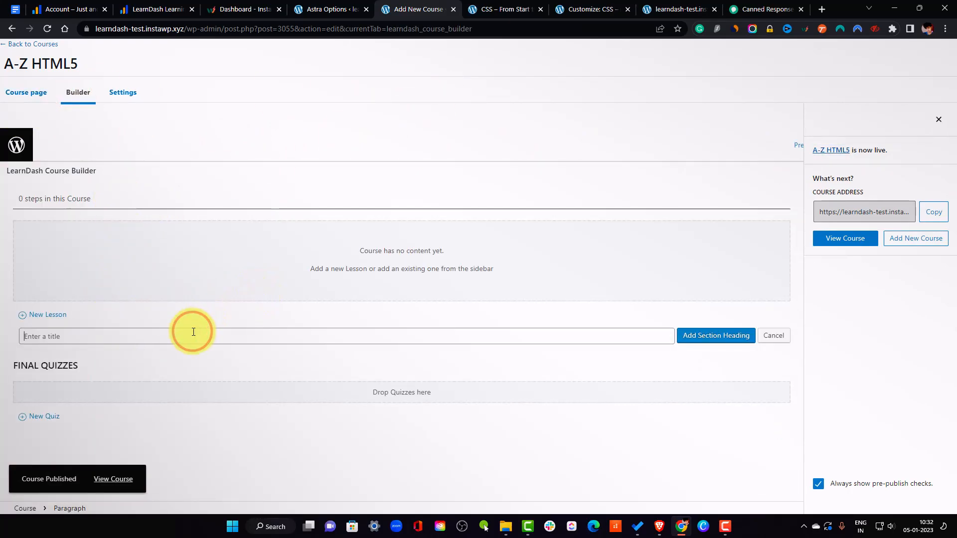
text(Part)
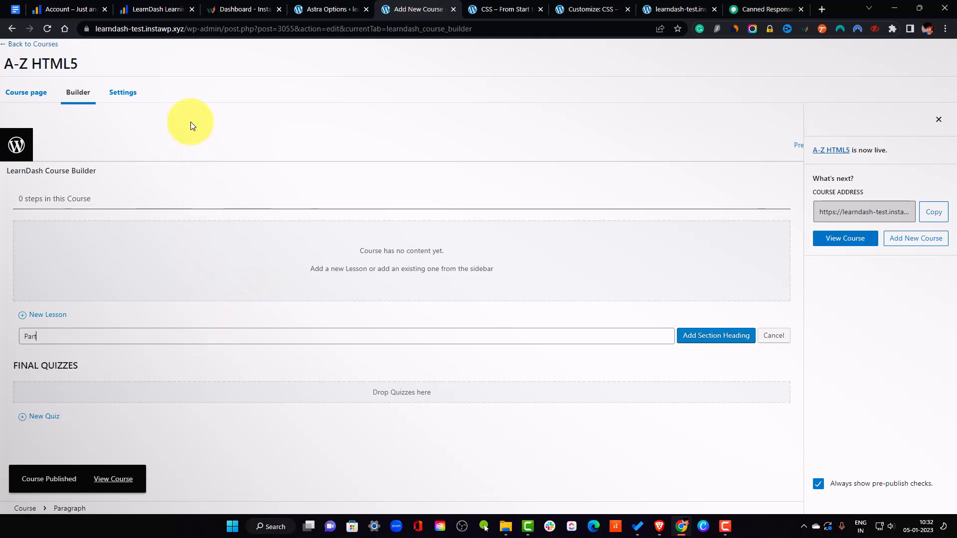
text( 1)
click(684, 335)
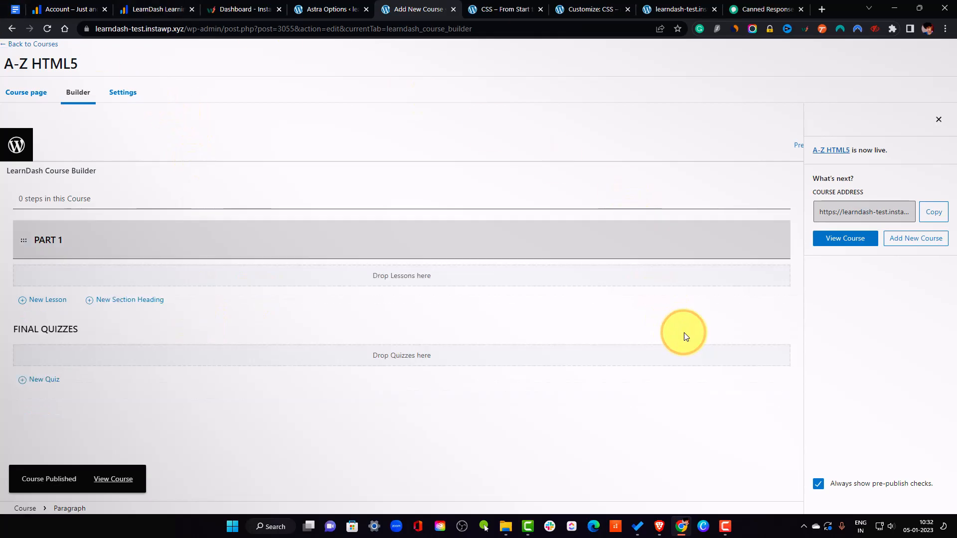
Add the lessons "What is HTML 5" and "HTML Tags" under the Part 1 section.
click(50, 300)
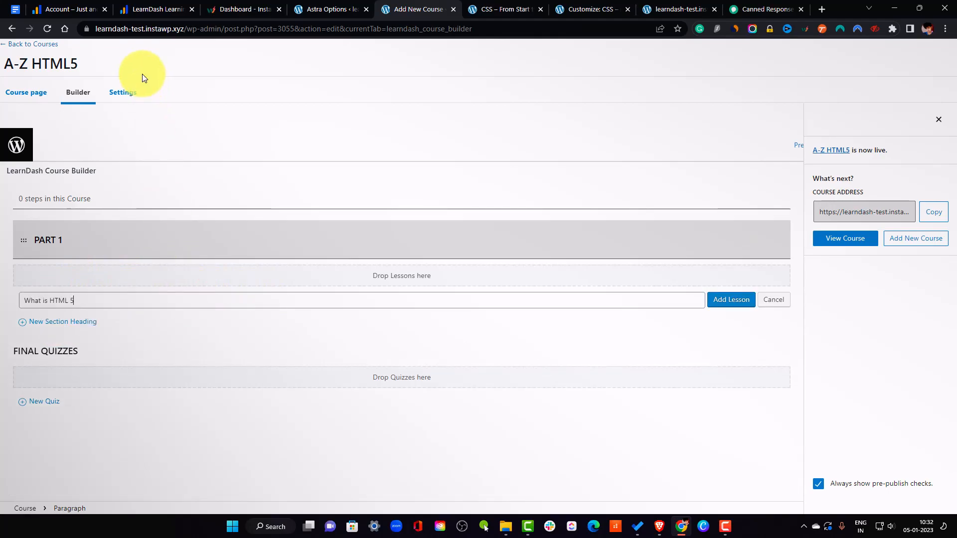
click(731, 300)
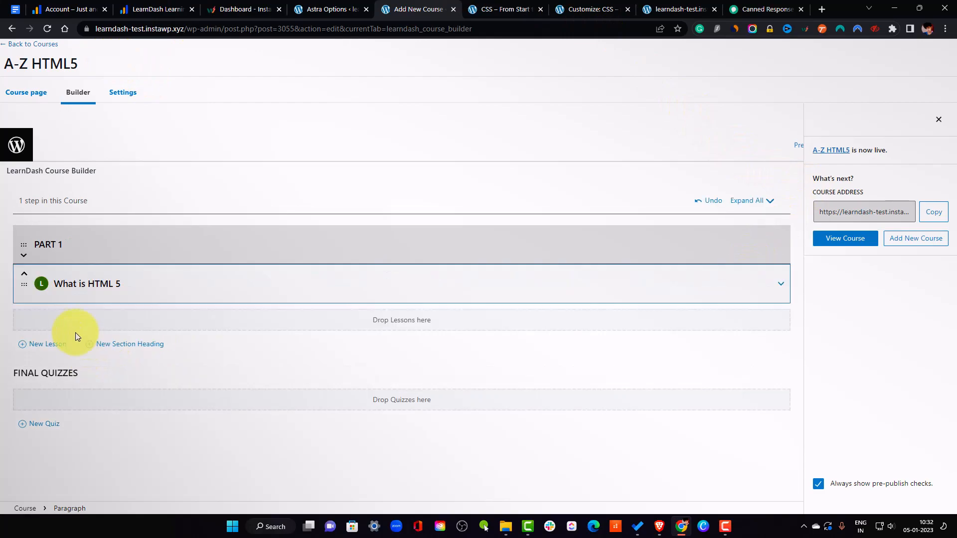
click(46, 344)
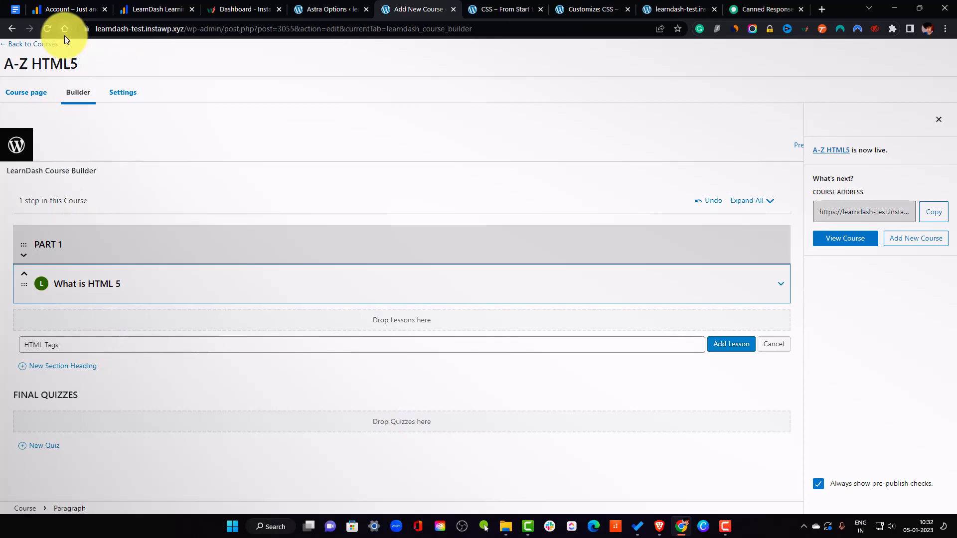
click(747, 343)
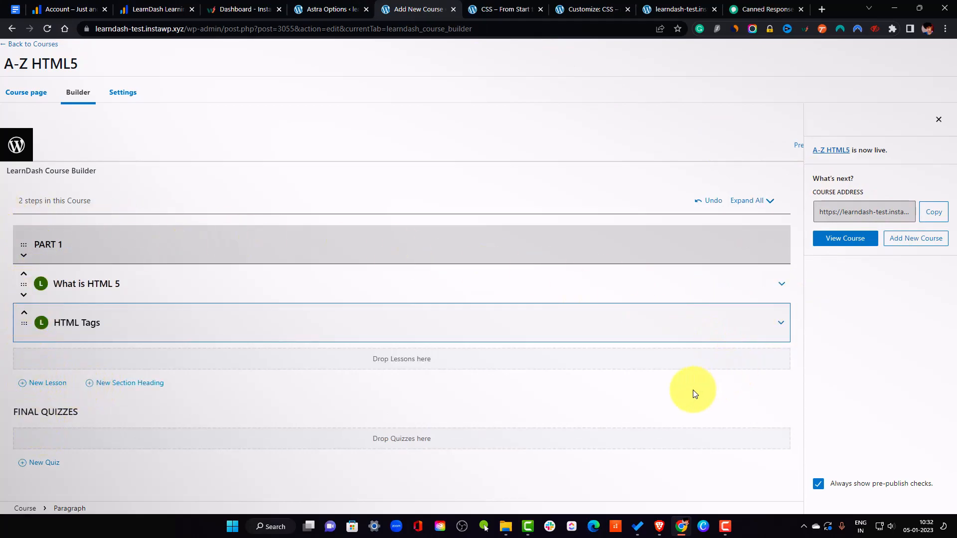
Add a section heading named Part 2 below the HTML Tags lesson.
click(119, 383)
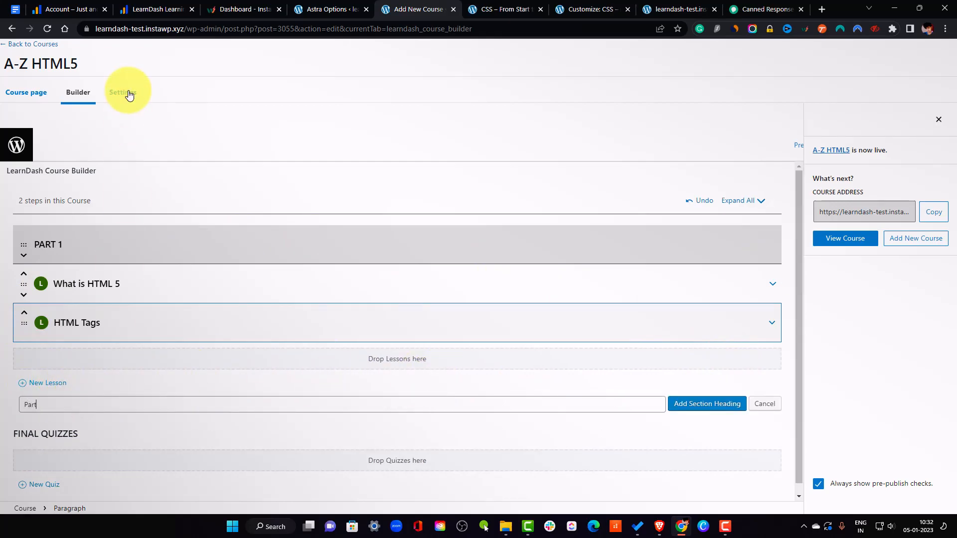
text(Part 2)
click(684, 403)
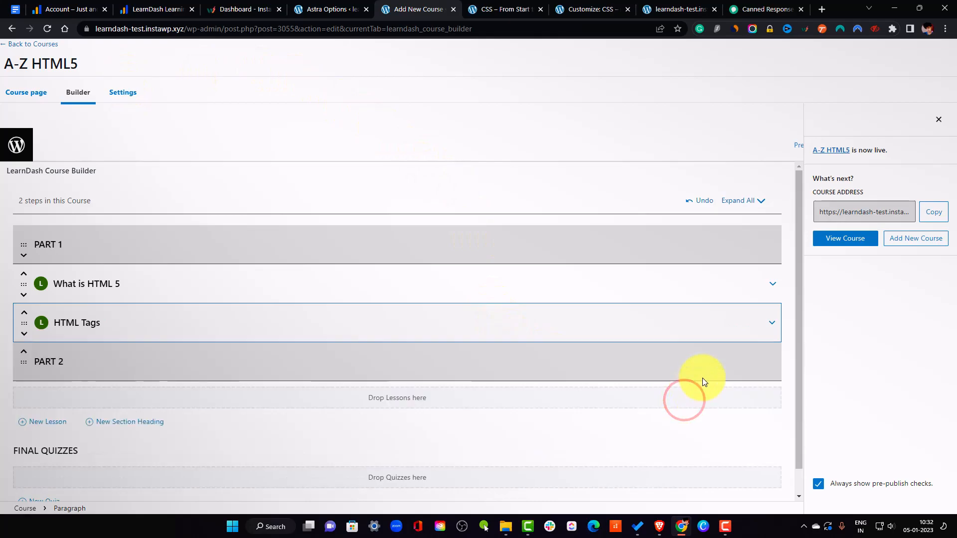
Add the lesson "iFrame in HTML" under the Part 2 section and update the A-Z HTML5 course.
click(43, 423)
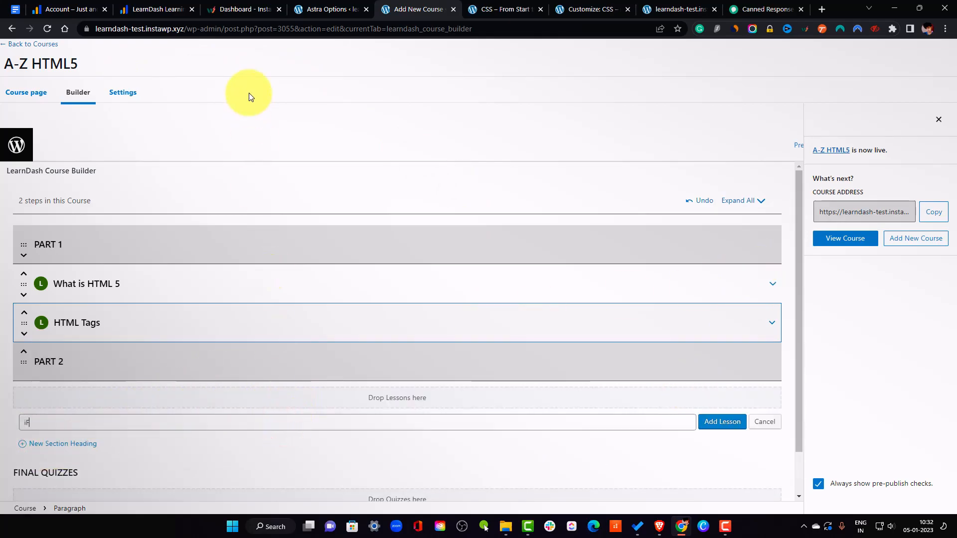
text(iFrame in HTML)
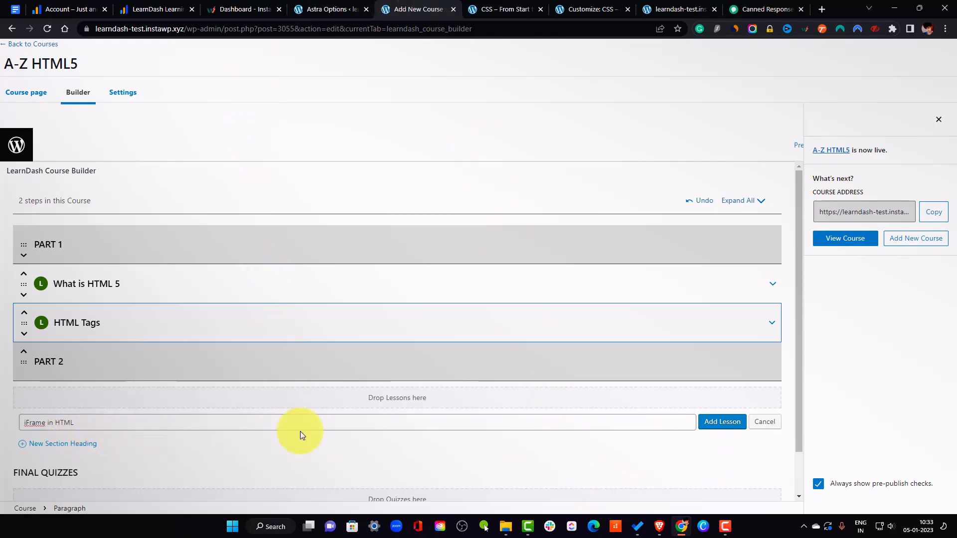
click(713, 422)
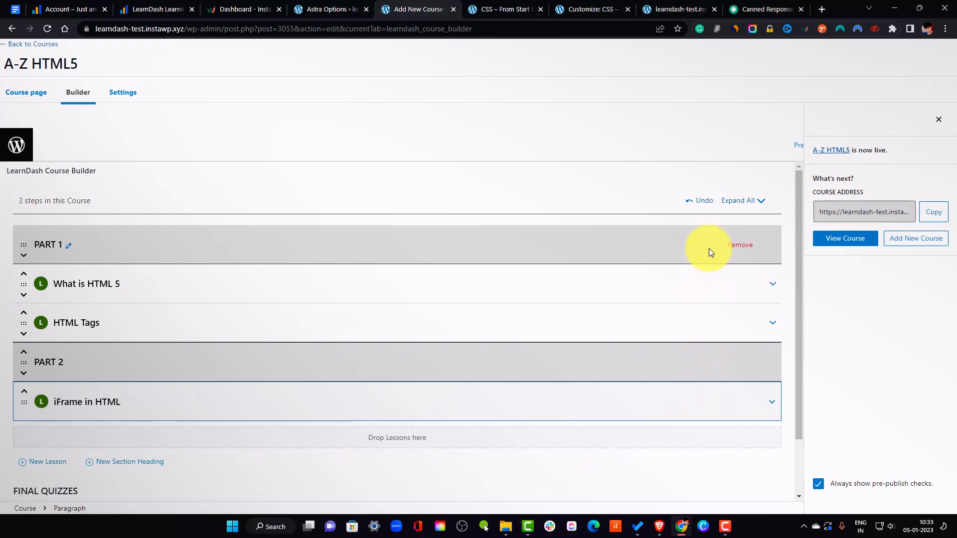
click(939, 120)
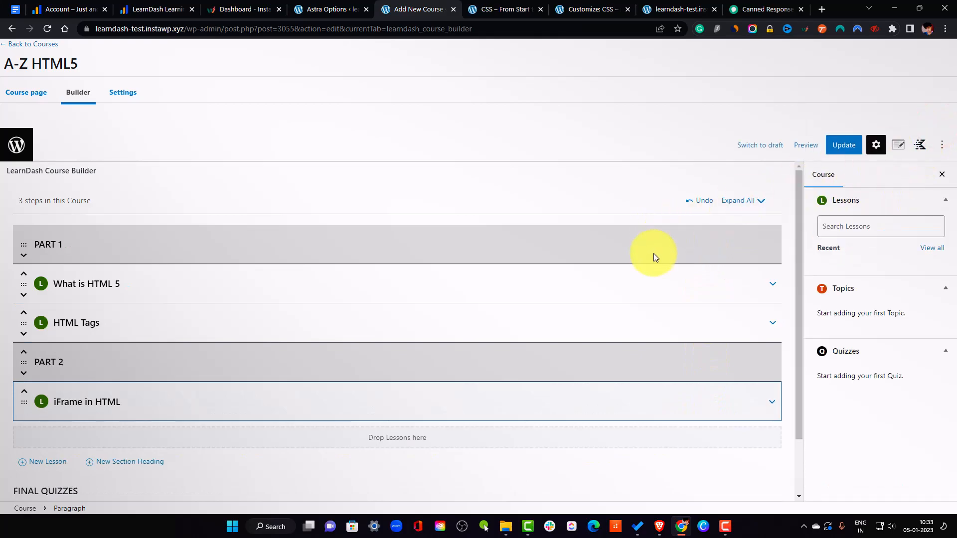
click(842, 145)
scroll(316, 402, down, 1)
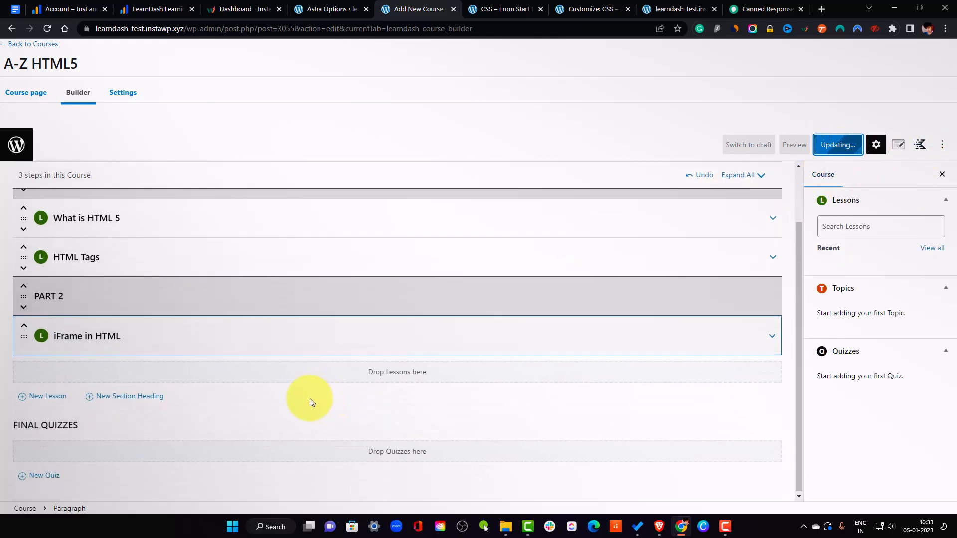
Look through the A-Z HTML5 course's access, user and grid settings, and open the list of LearnDash lessons.
click(123, 92)
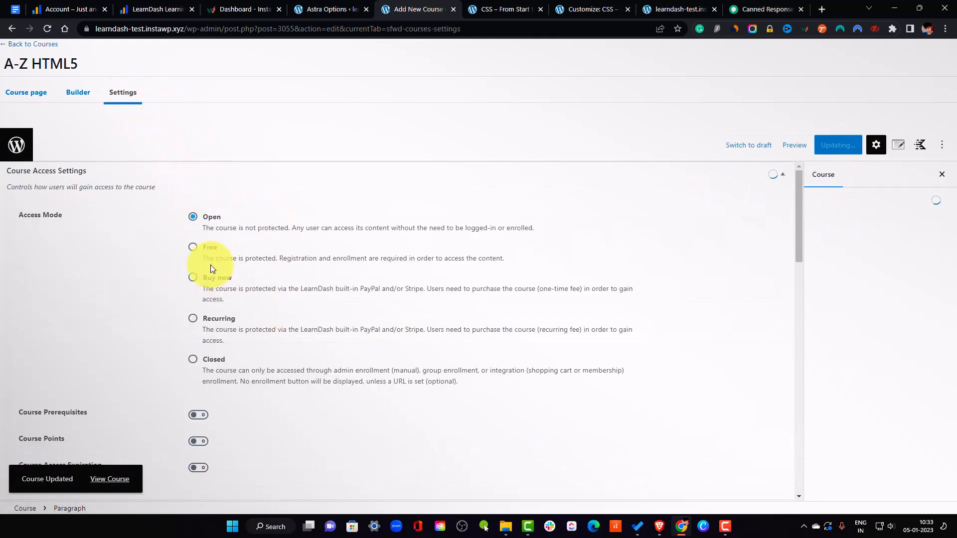
scroll(306, 295, down, 20)
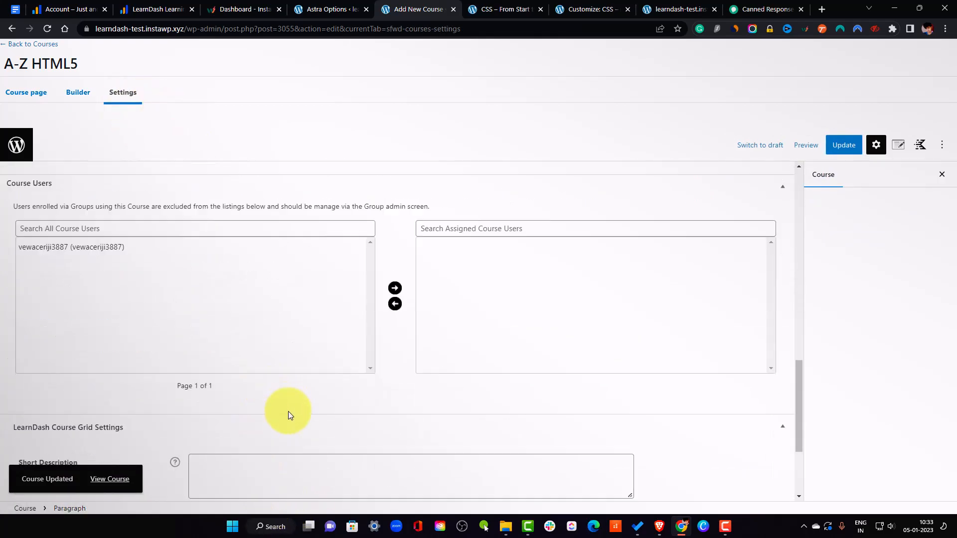
scroll(790, 380, up, 6)
drag(801, 374, 525, 21)
click(339, 7)
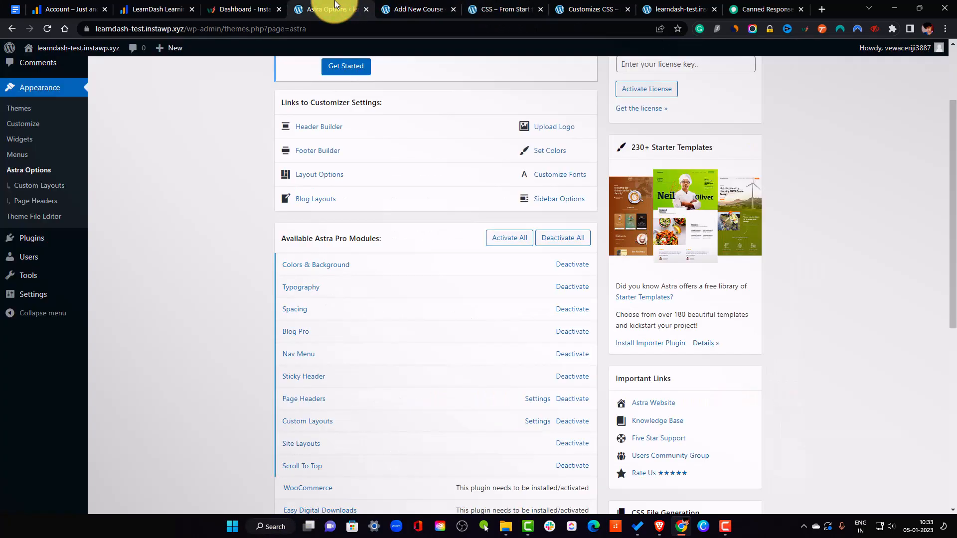
click(439, 7)
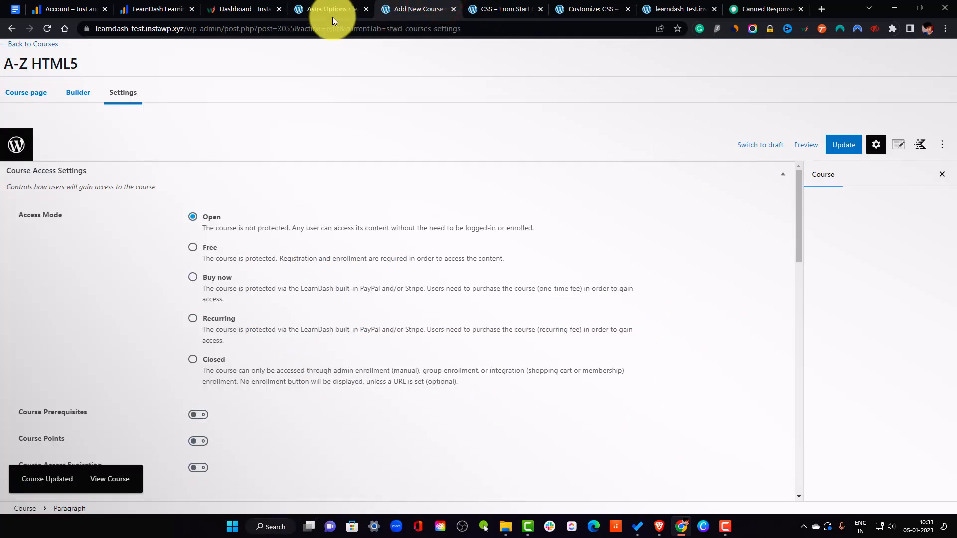
click(22, 44)
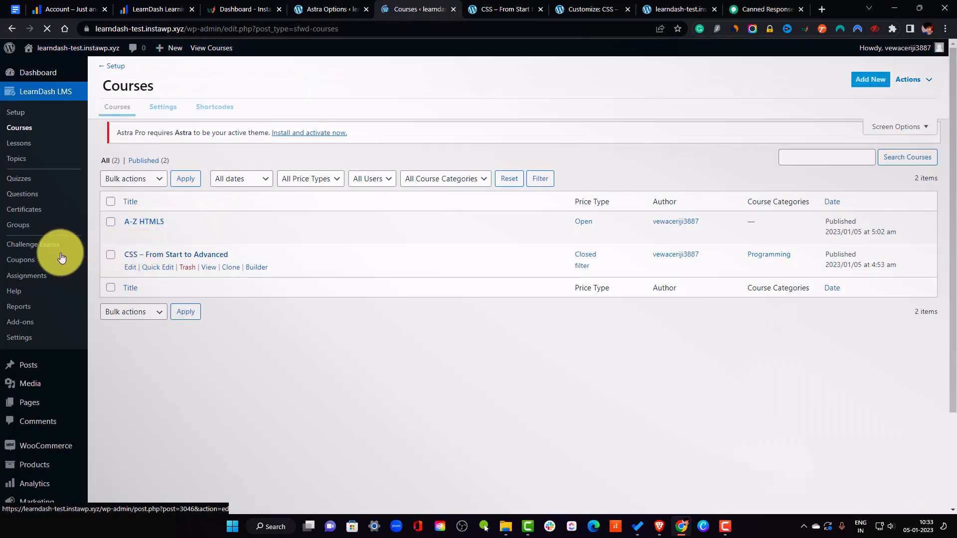
click(20, 144)
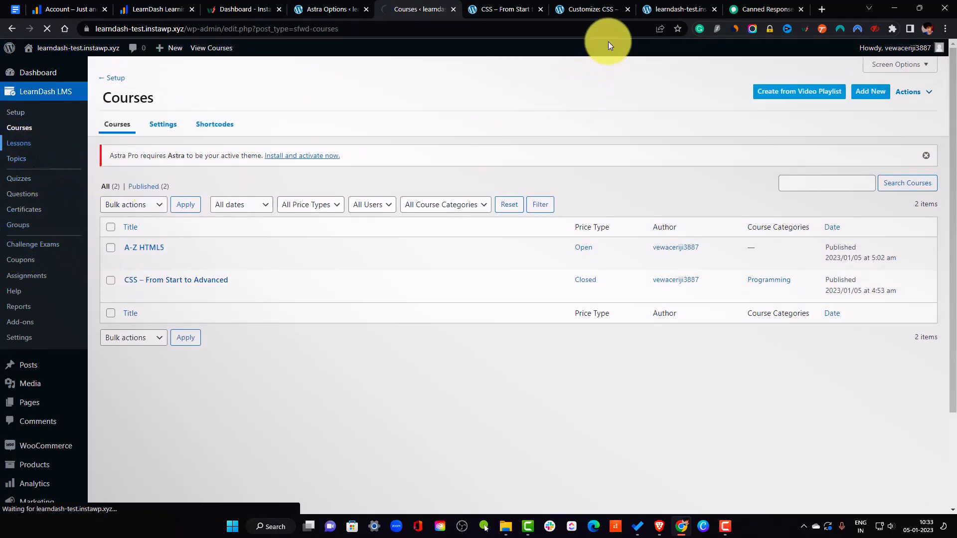
Set the site title to LearnProgramming in the theme customizer's header site identity settings.
click(621, 4)
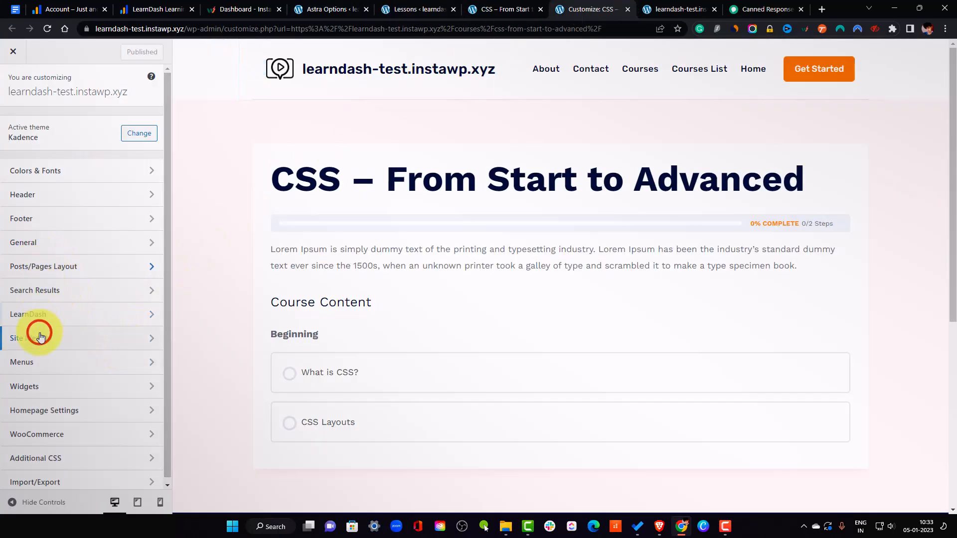
click(54, 132)
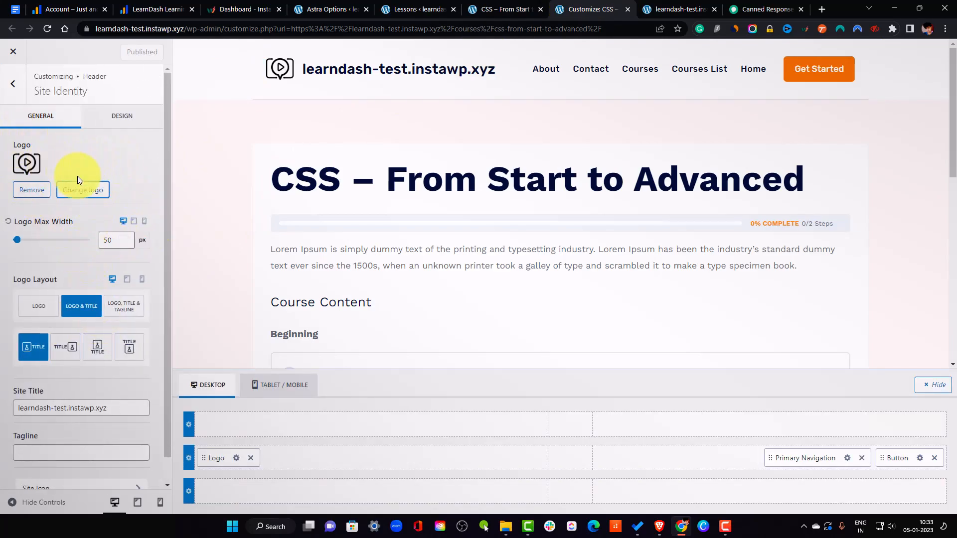
scroll(56, 229, down, 1)
triple_click(37, 381)
text(LearnProgramming)
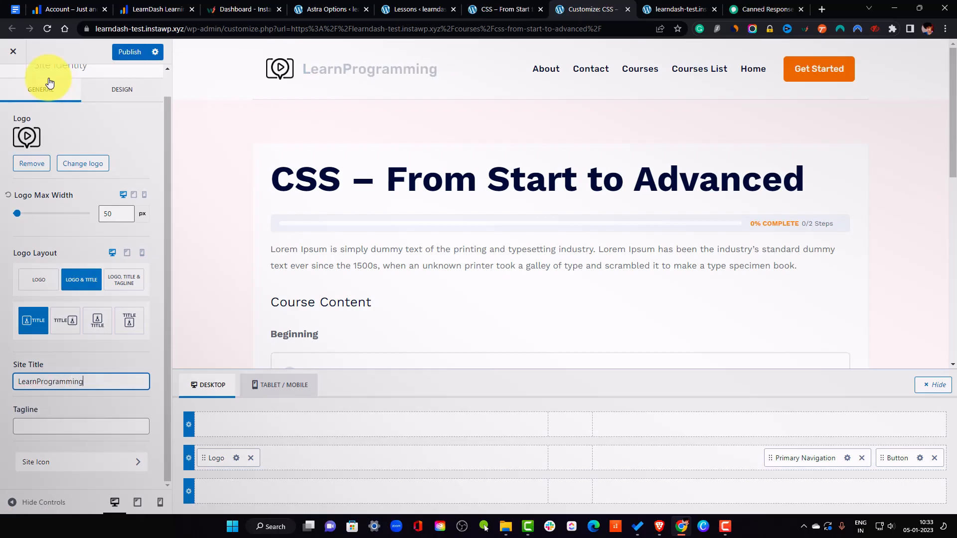
Replace the site logo with the graduate icon top_ico_03.png from the media library.
click(76, 168)
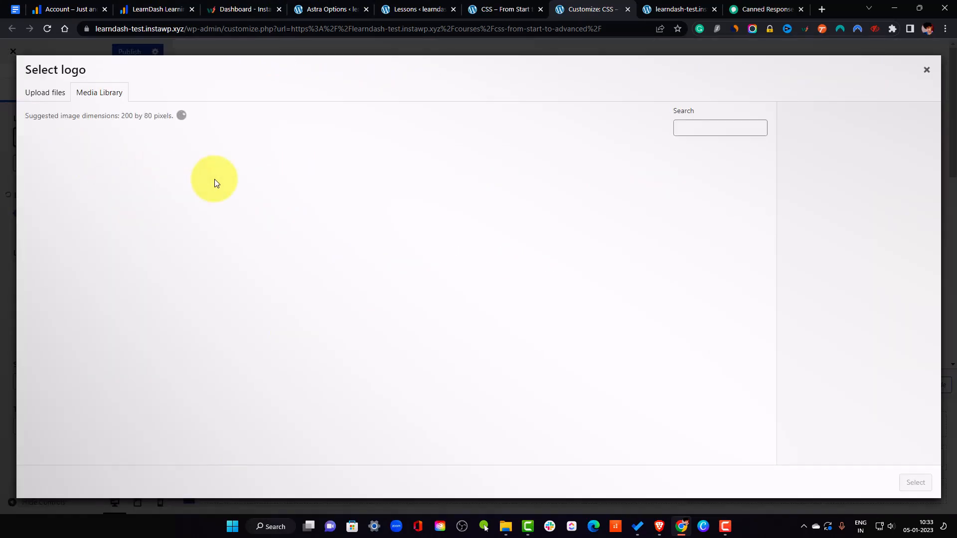
scroll(423, 257, down, 1)
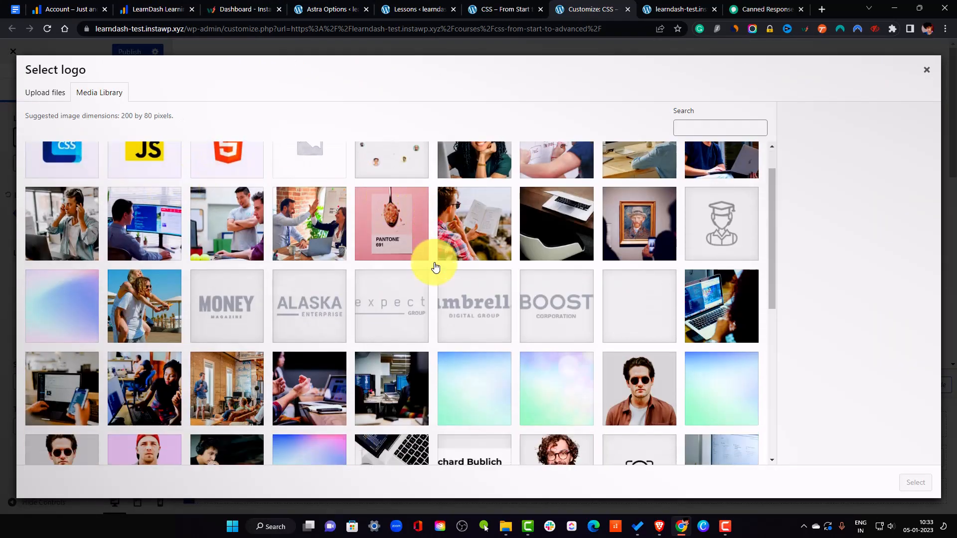
scroll(245, 221, up, 1)
scroll(483, 273, down, 8)
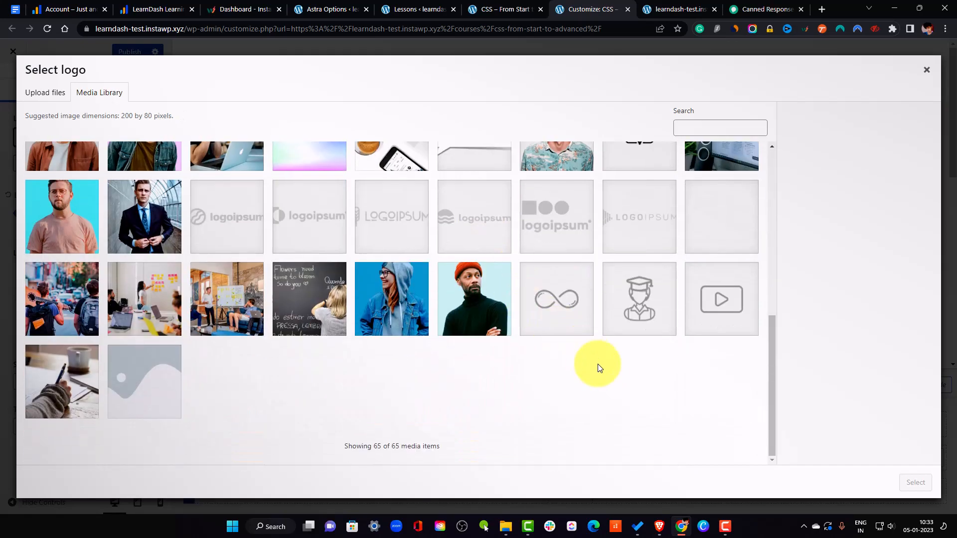
click(669, 331)
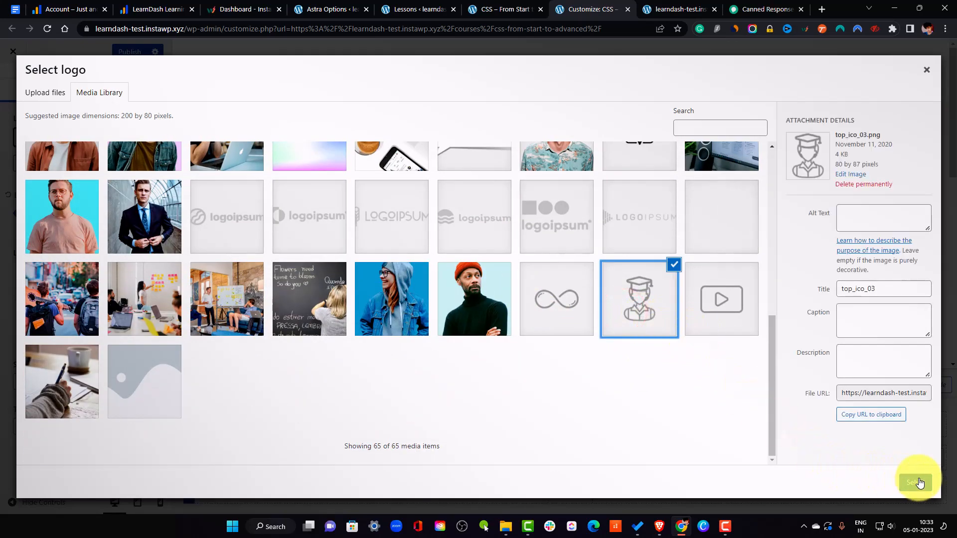
click(915, 480)
click(914, 484)
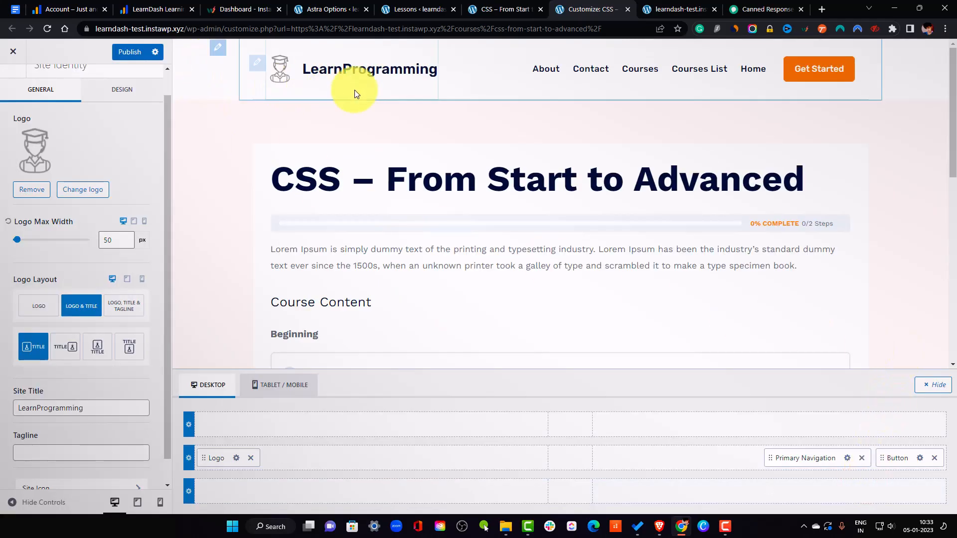
Publish the site identity changes and switch to the live CSS – From Start to Advanced course page.
scroll(124, 246, up, 1)
click(128, 60)
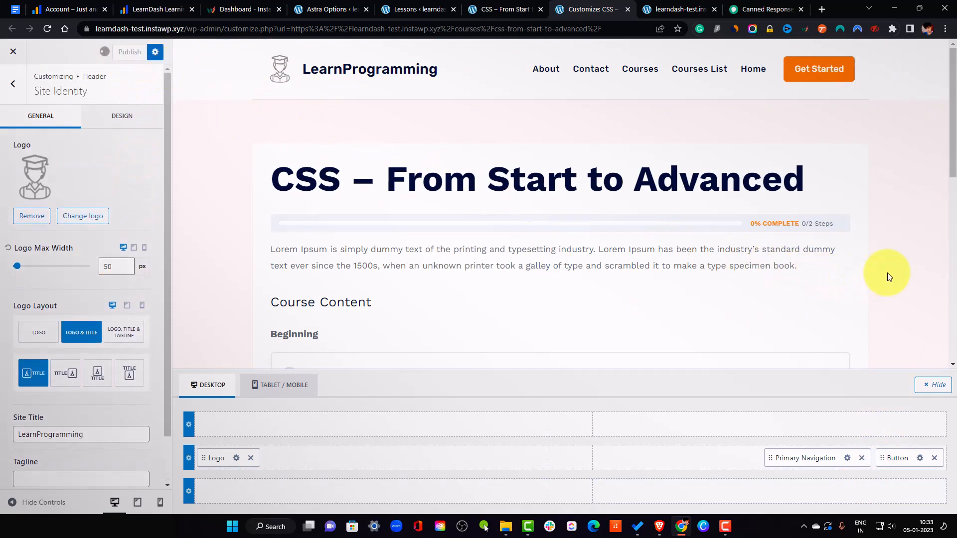
click(478, 9)
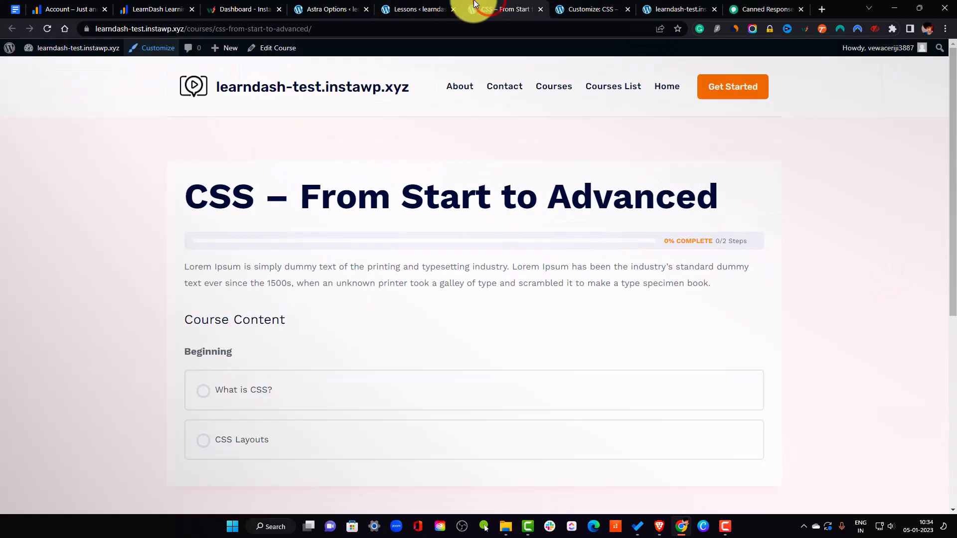
Open all five lessons from the Lessons list for editing, each in its own browser tab.
click(417, 8)
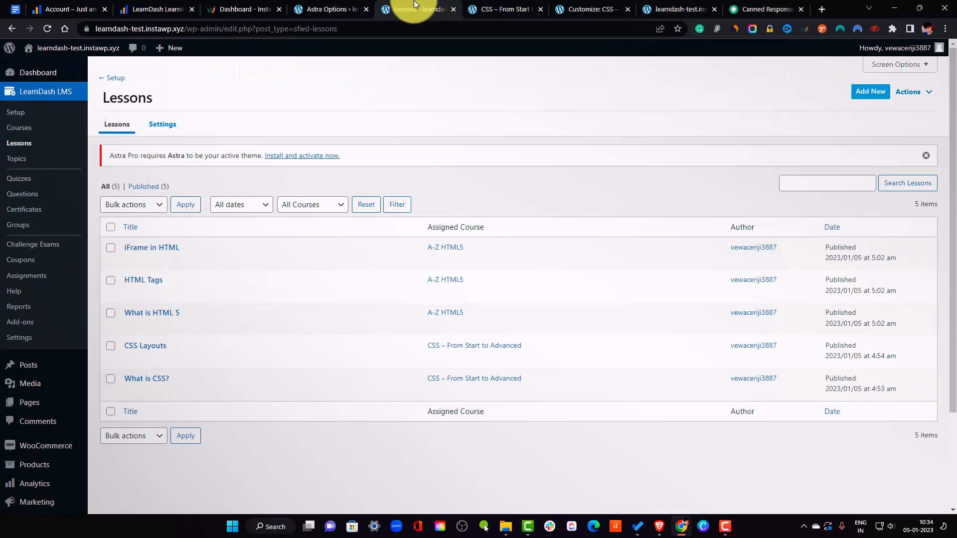
ctrl+click(146, 379)
ctrl+click(145, 346)
ctrl+click(151, 313)
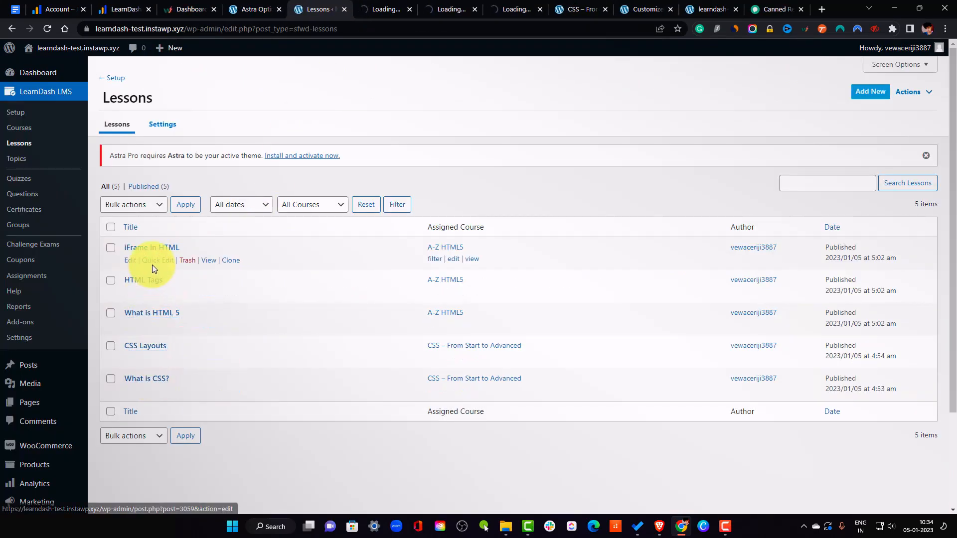
ctrl+click(144, 280)
ctrl+click(159, 247)
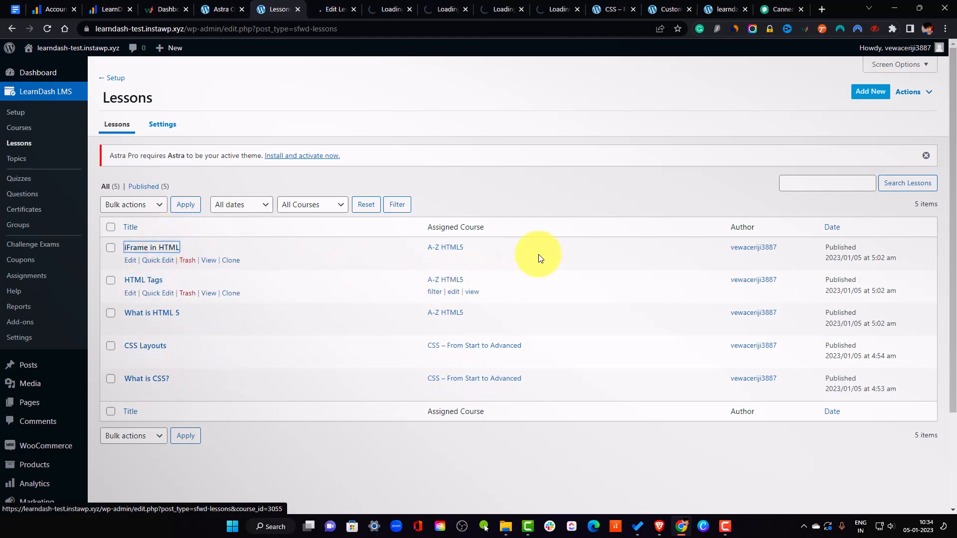
Open youtube.com in a new browser tab beside the Lessons list.
click(317, 9)
click(268, 10)
right_click(271, 12)
click(295, 24)
text(youtube.com)
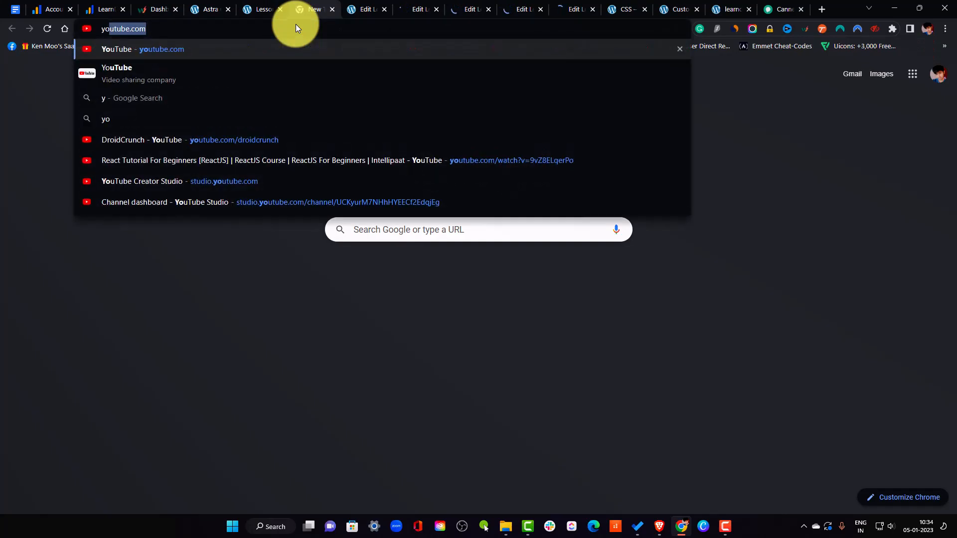
key(Return)
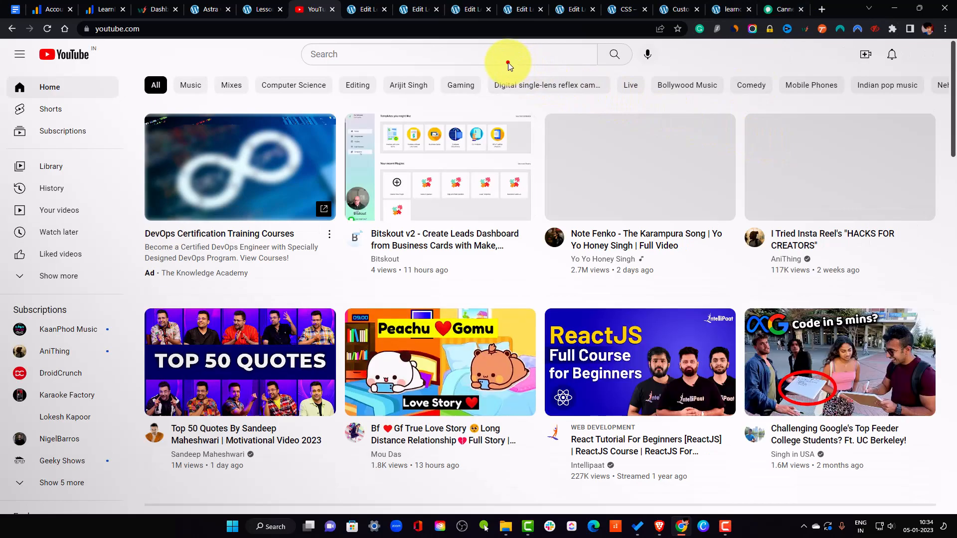
Search YouTube for "html 5" and copy the link address of the "What is HTML5 With Full Information?" video.
click(504, 57)
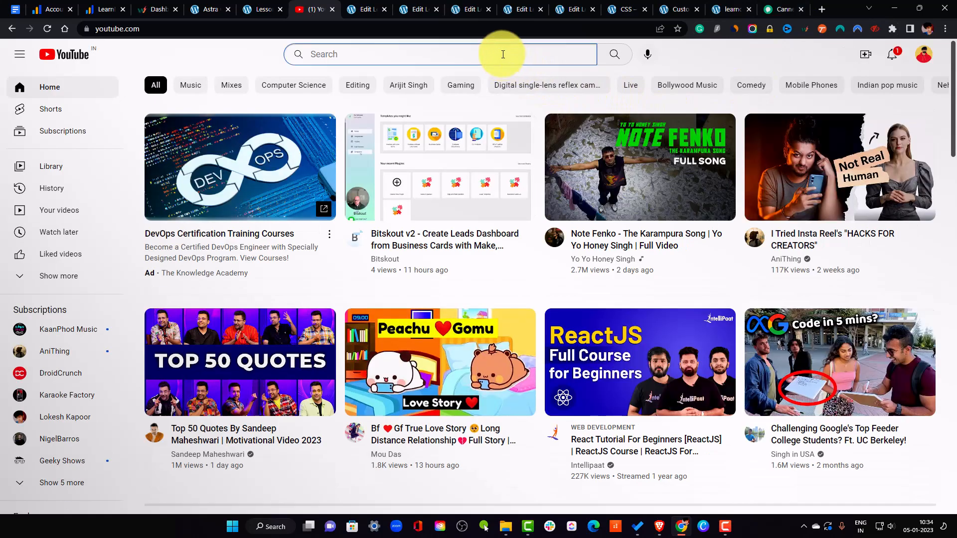
text(gtnk)
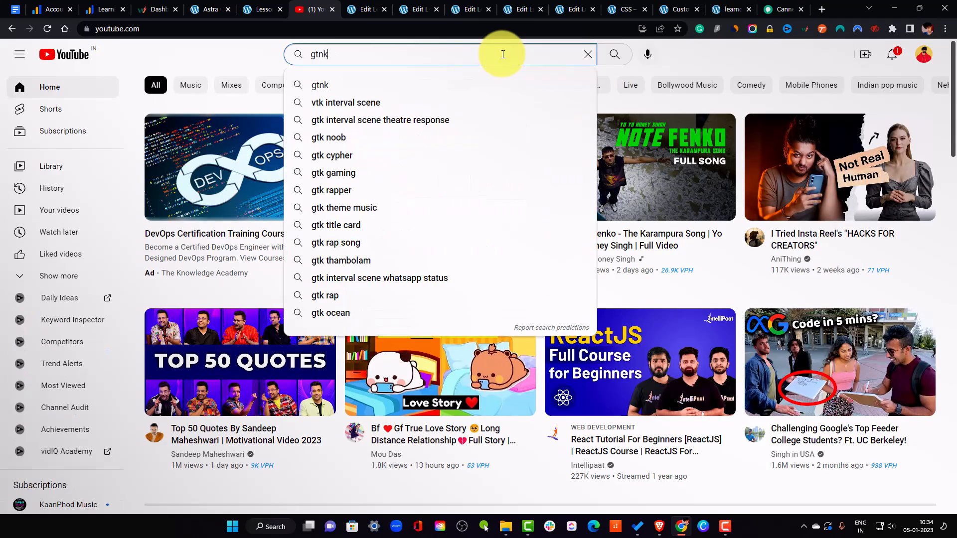
key(BackSpace)
key(BackSpace)
key(BackSpace)
key(BackSpace)
text(html)
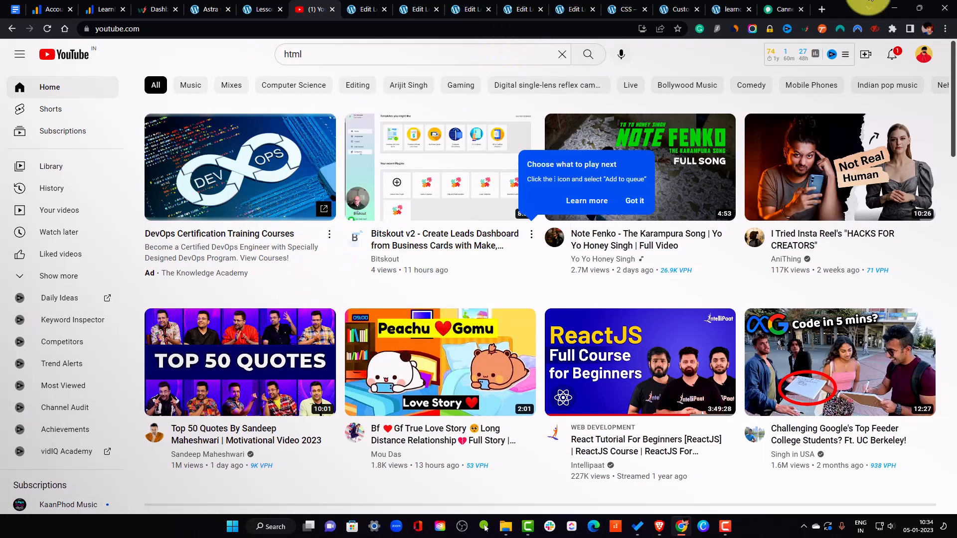
click(588, 63)
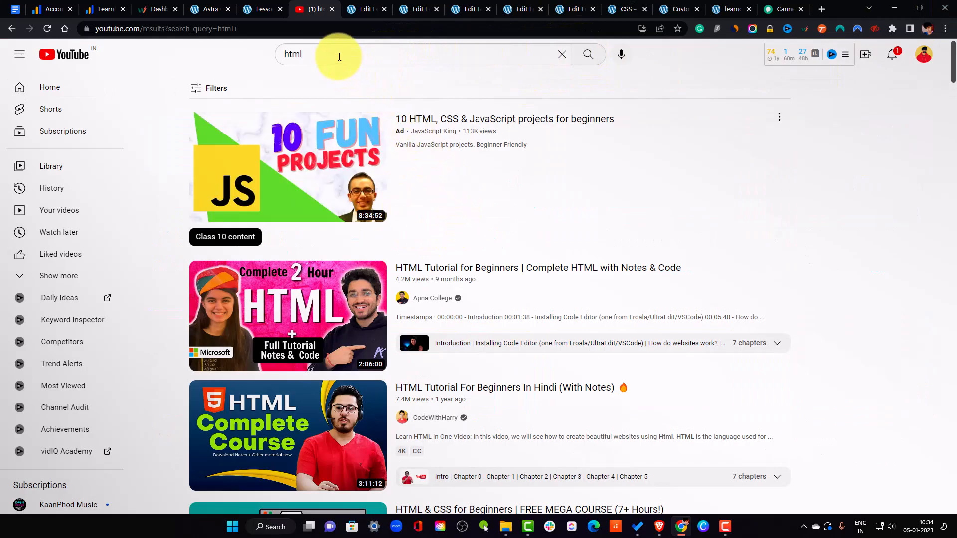
click(340, 57)
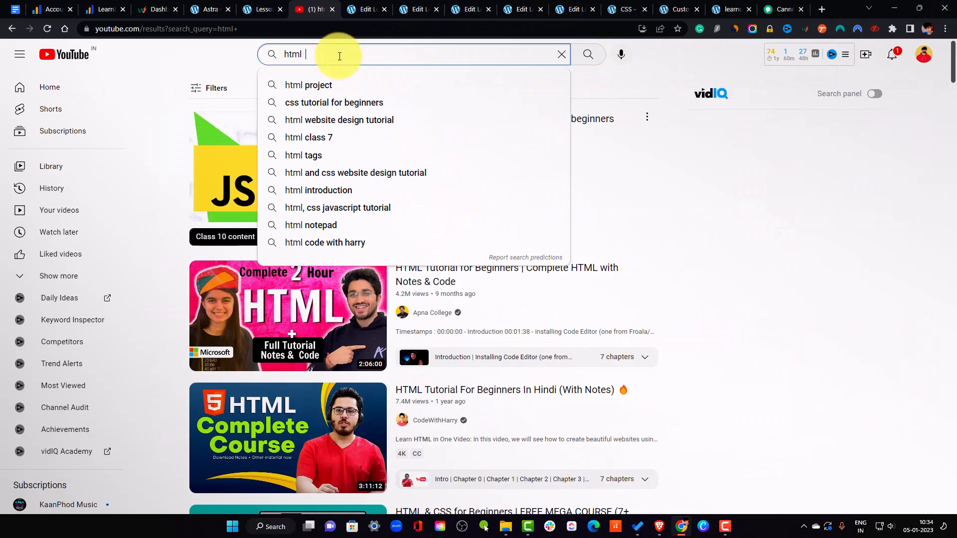
text(5)
key(Return)
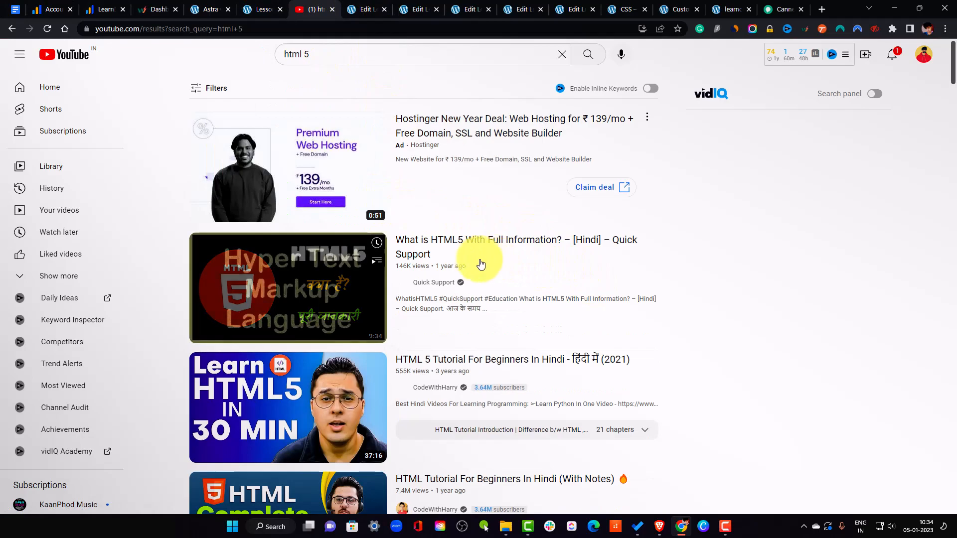
right_click(465, 241)
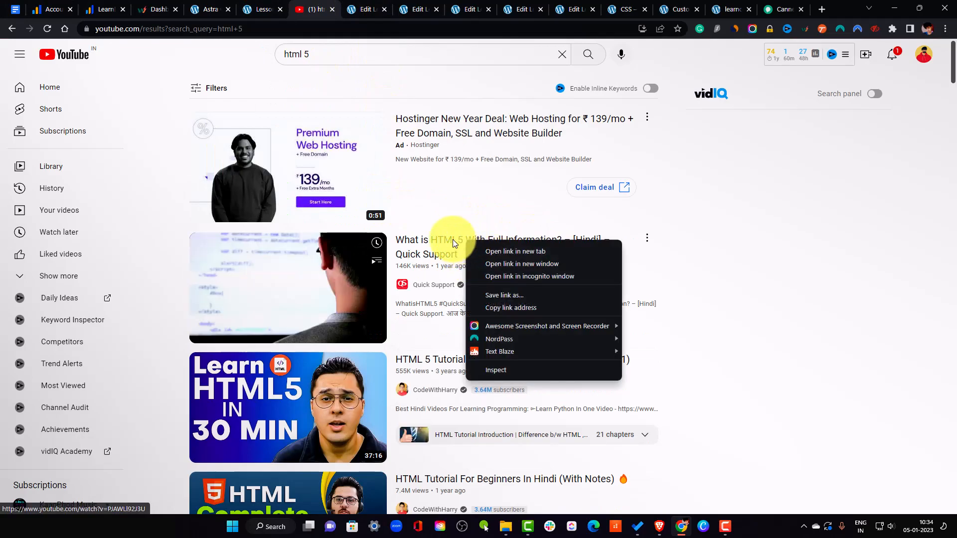
click(510, 308)
Embed the copied YouTube video in the content of the "What is HTML 5" lesson.
click(375, 6)
click(421, 7)
click(482, 5)
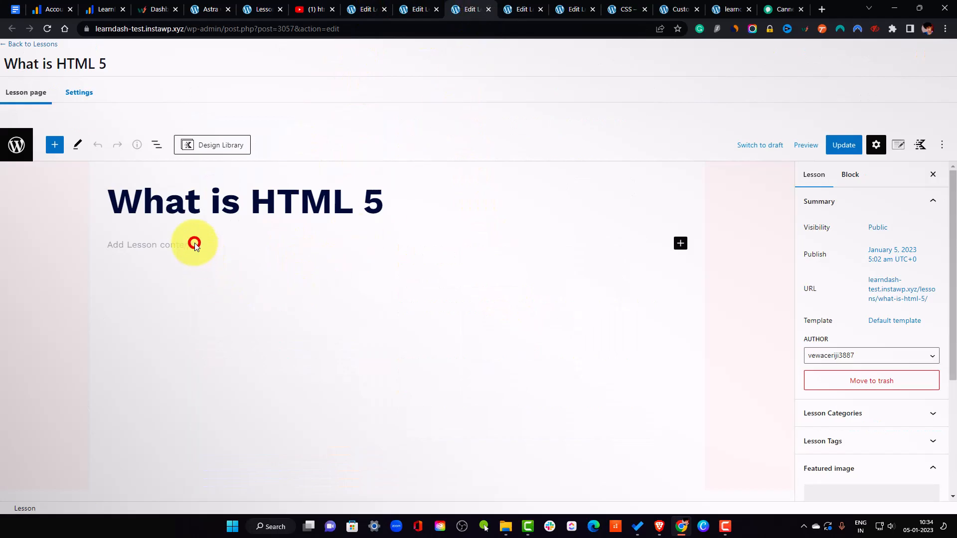
click(154, 249)
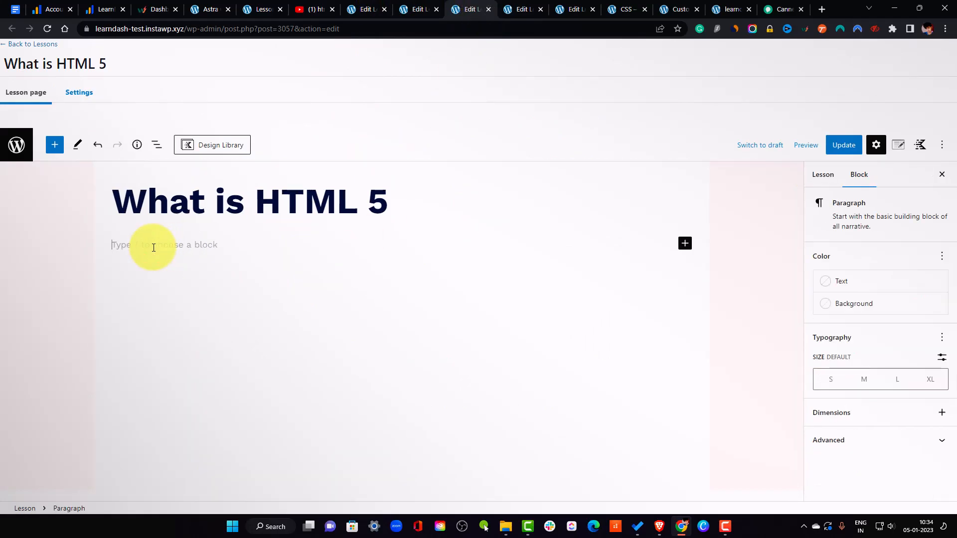
key(ctrl+v)
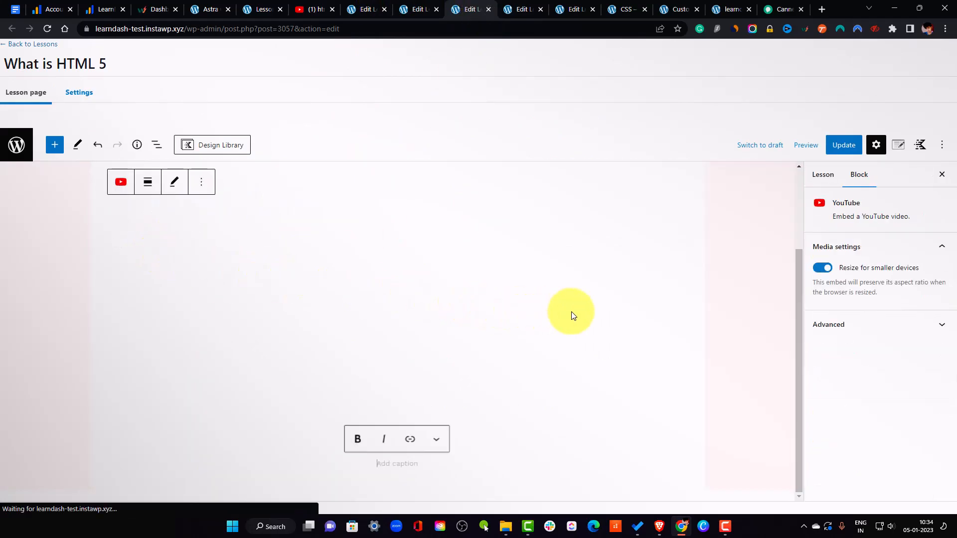
scroll(555, 312, up, 3)
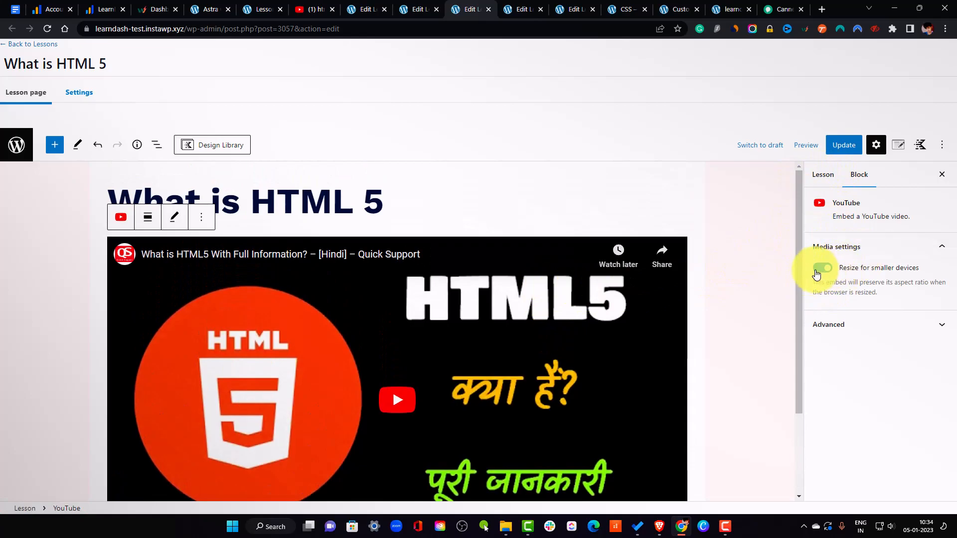
Update the "What is HTML 5" lesson and close its browser tab.
click(838, 334)
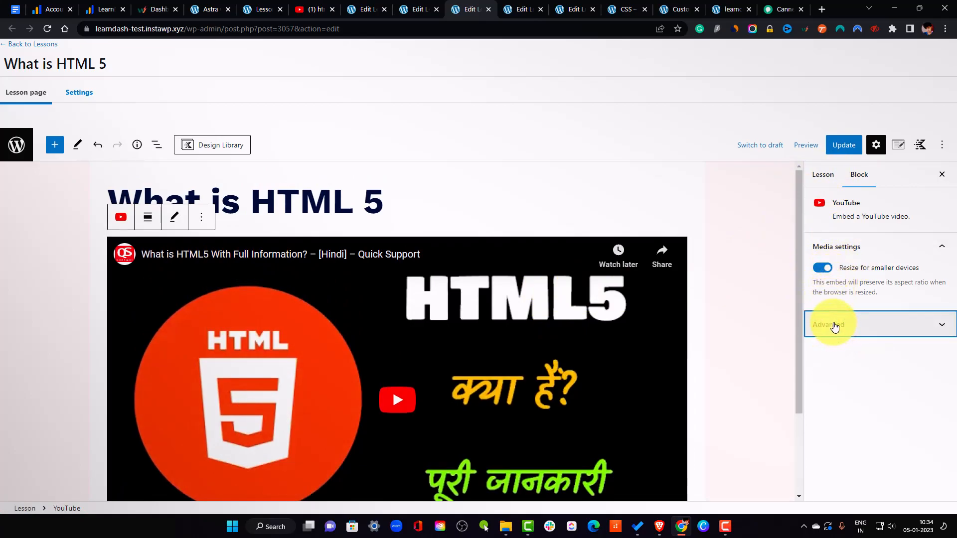
click(844, 143)
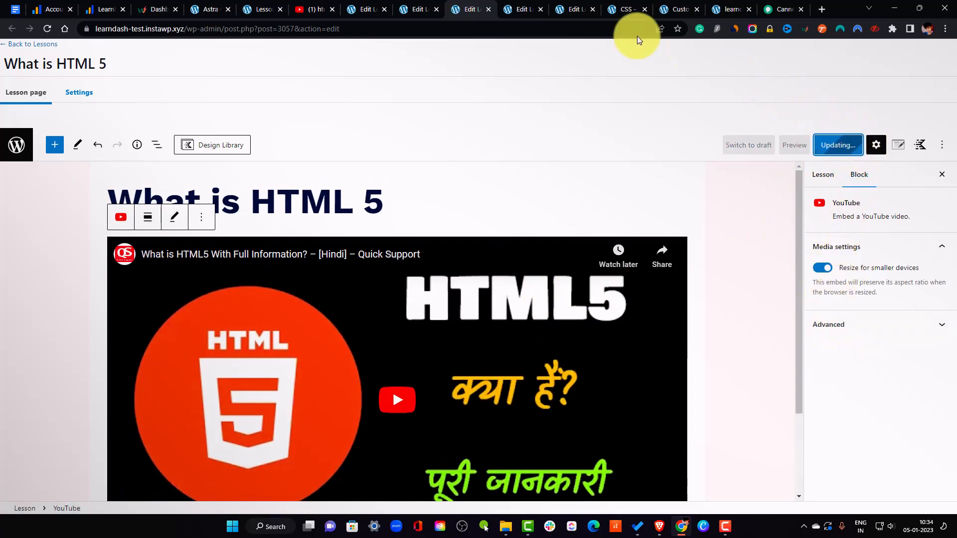
click(489, 9)
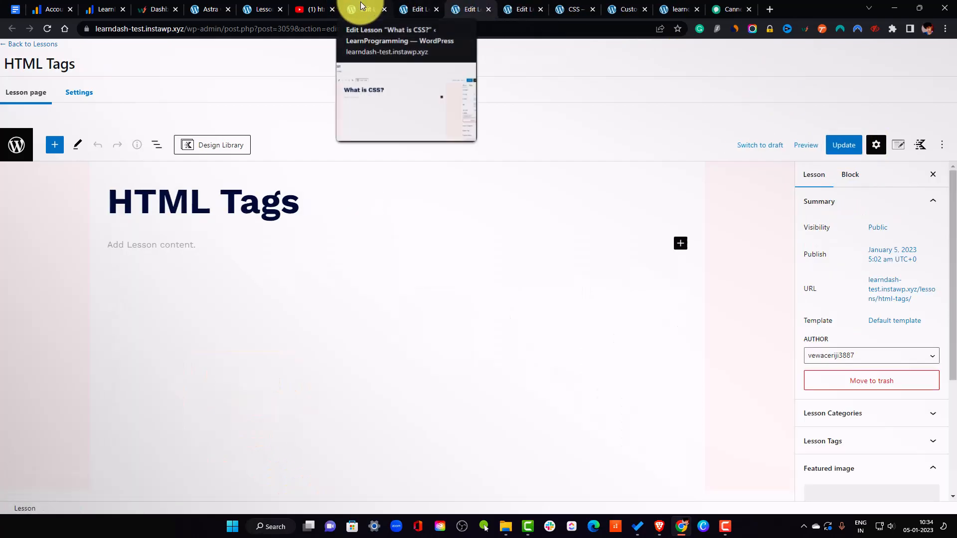
Search YouTube for "html tags" and copy the link address of the "Complete HTML Tag Course" video.
click(344, 9)
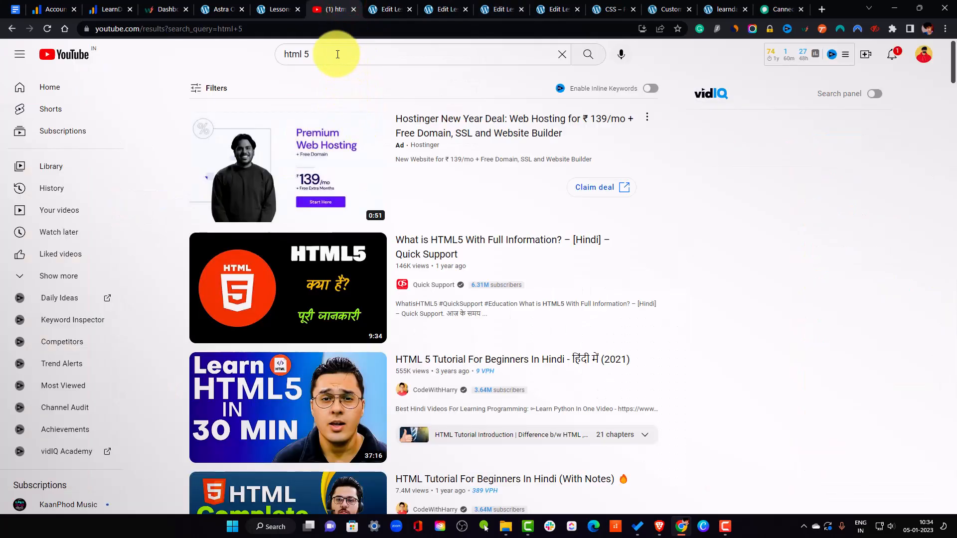
click(315, 56)
key(BackSpace)
text(tags)
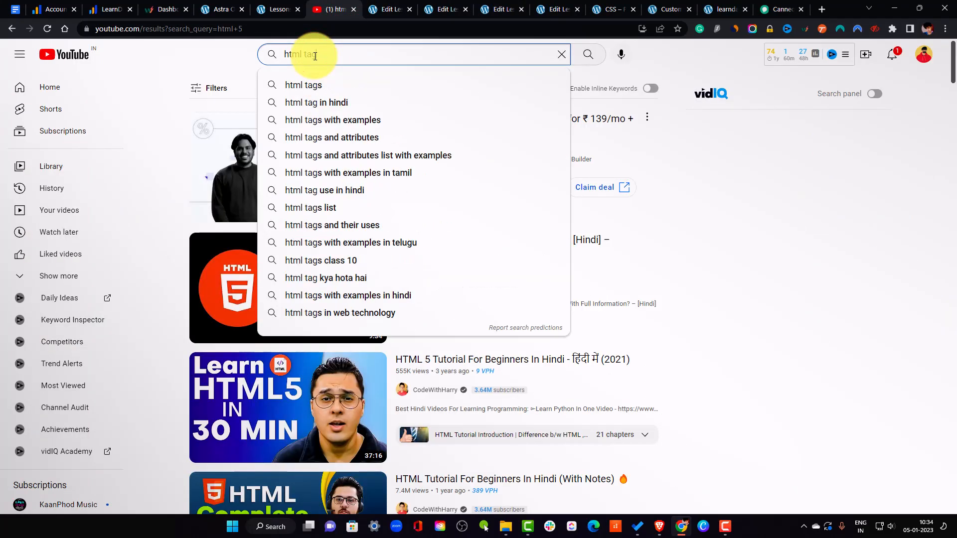
key(Return)
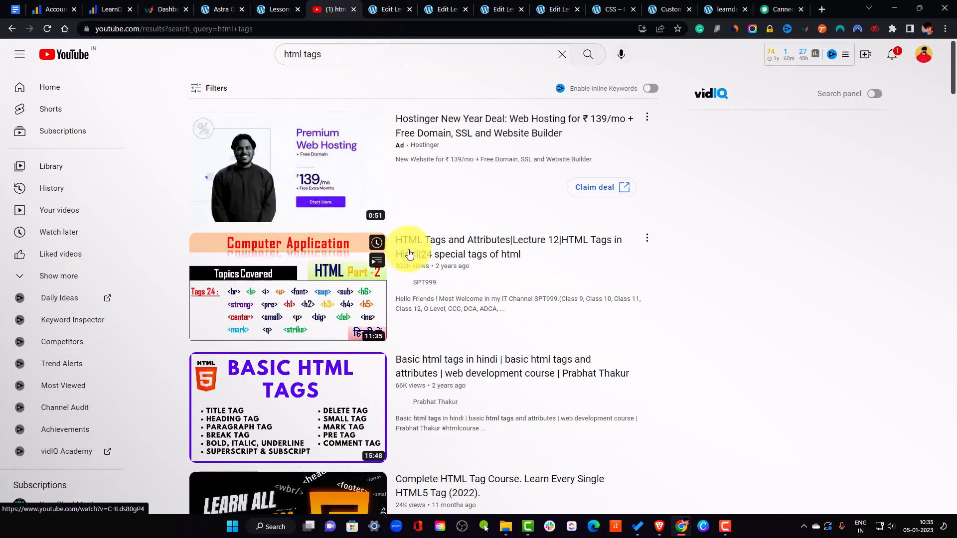
scroll(438, 343, down, 3)
right_click(433, 316)
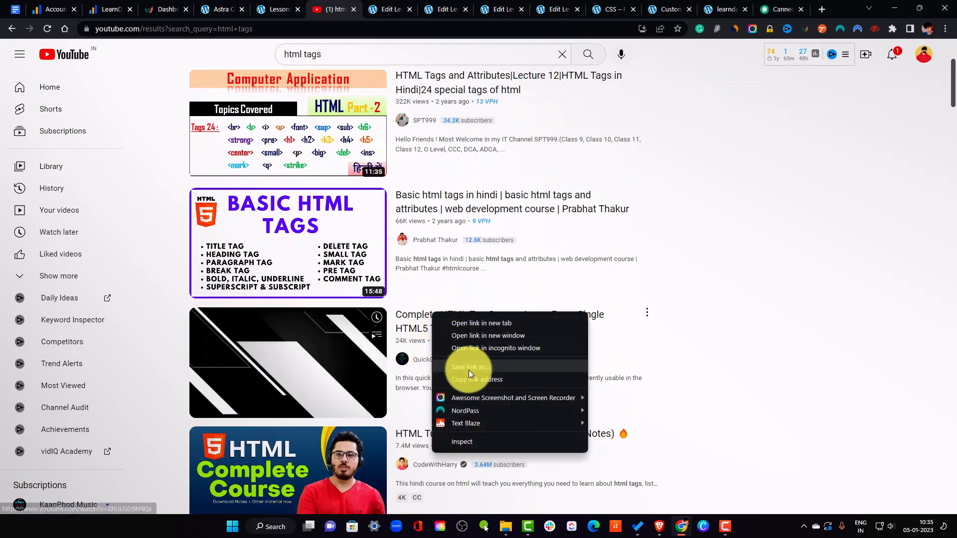
click(479, 380)
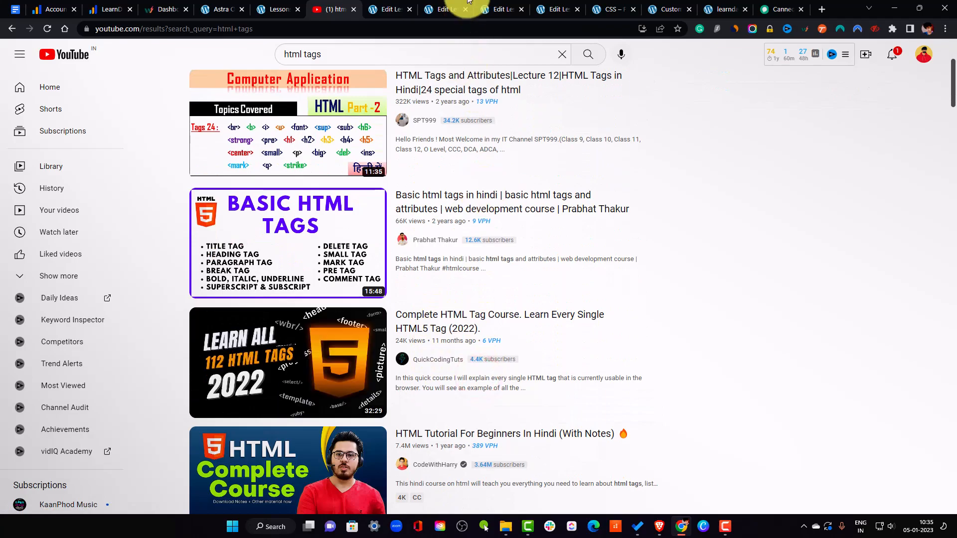
Embed the copied video in the content of the "HTML Tags" lesson and update the lesson.
click(371, 4)
click(438, 6)
click(482, 4)
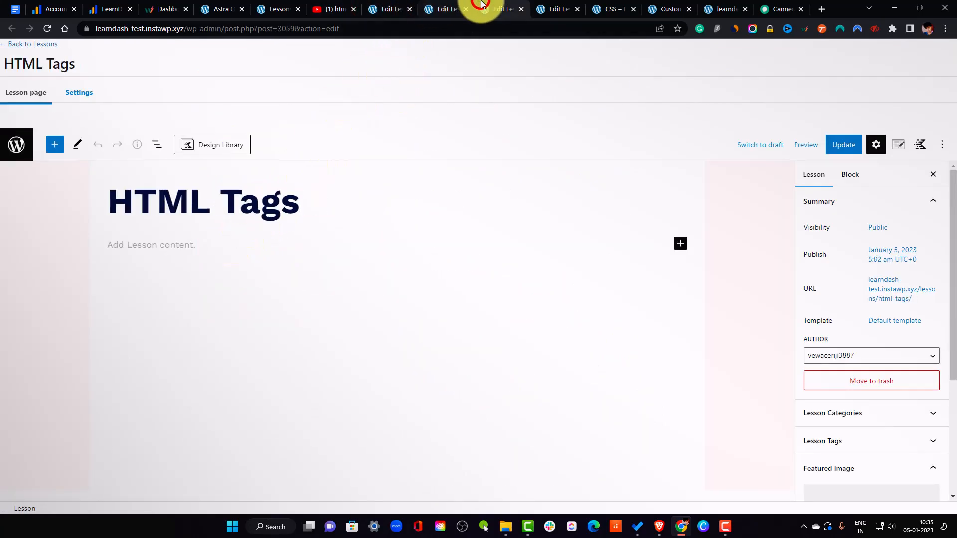
click(182, 248)
key(ctrl+v)
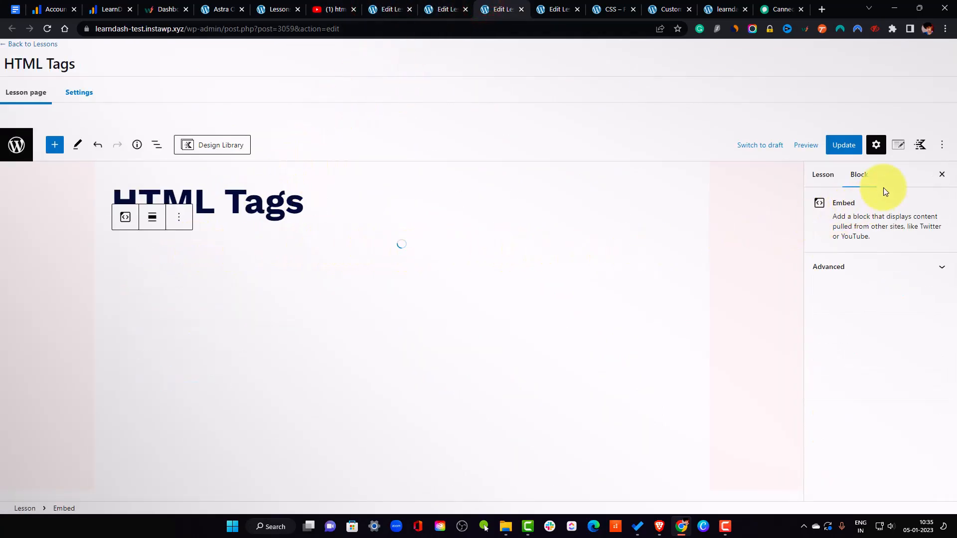
click(846, 145)
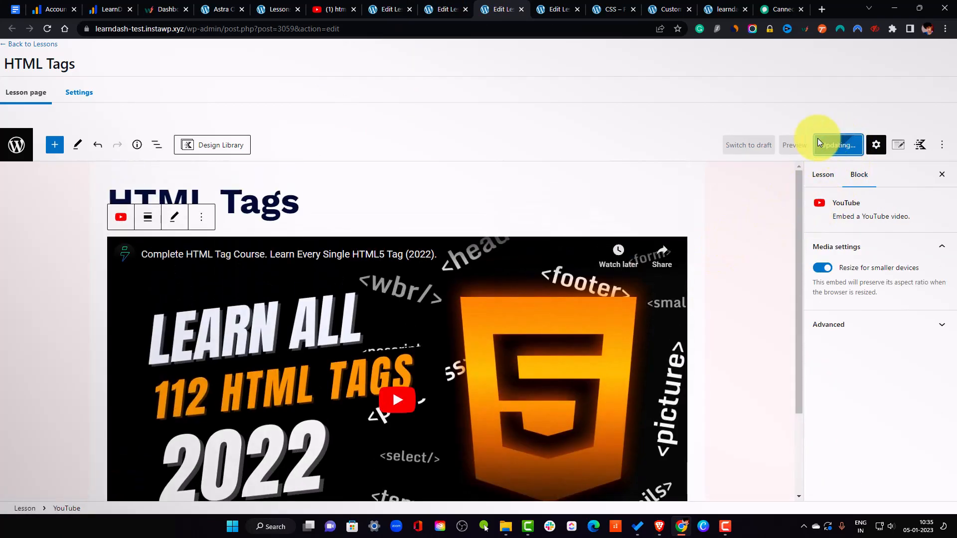
Search YouTube for "css layouts" and copy the link address of "The secret to mastering CSS layouts" video.
click(447, 6)
click(330, 9)
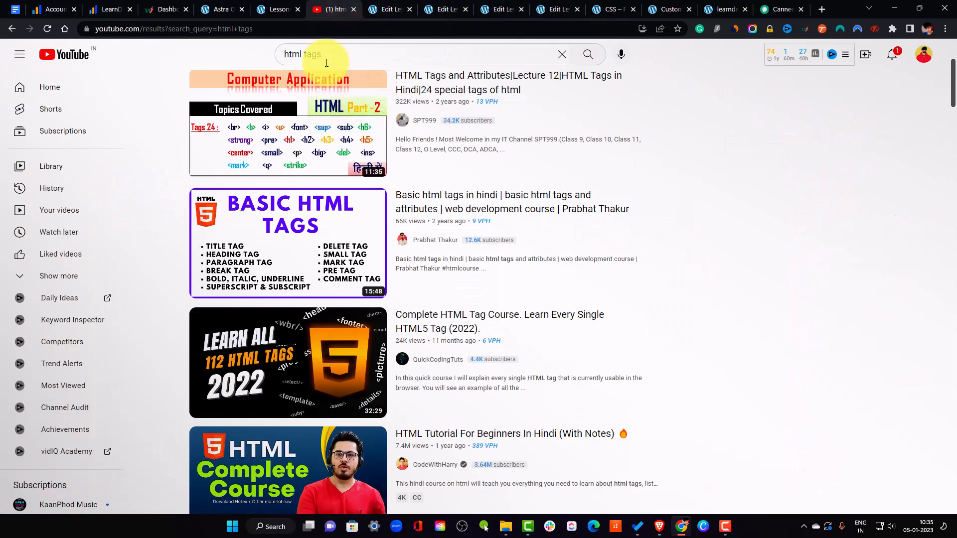
double_click(334, 51)
text(css )
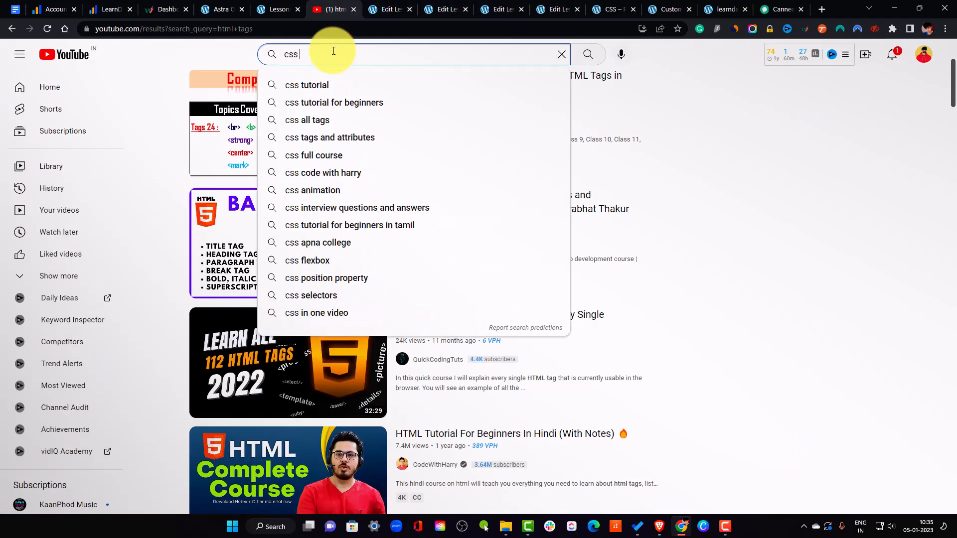
text(layouts)
key(Return)
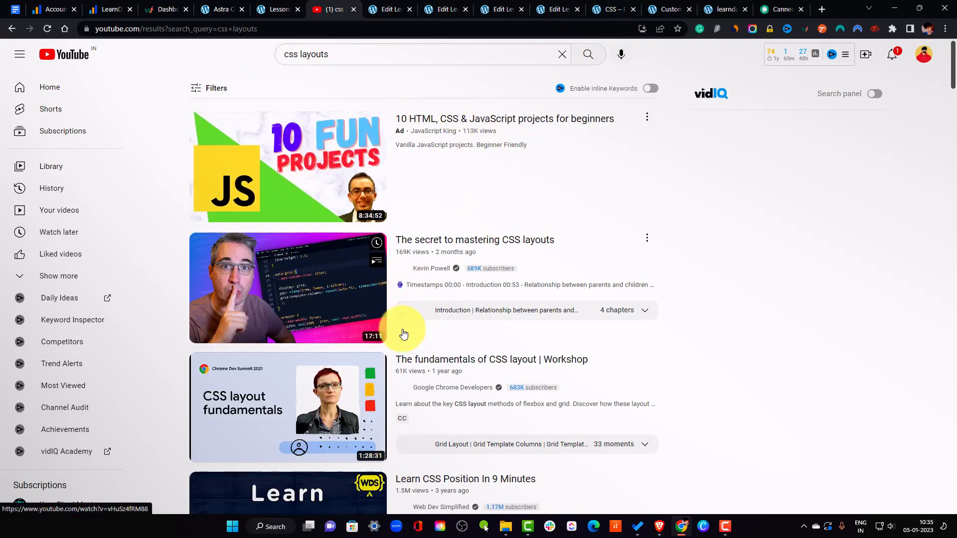
right_click(446, 248)
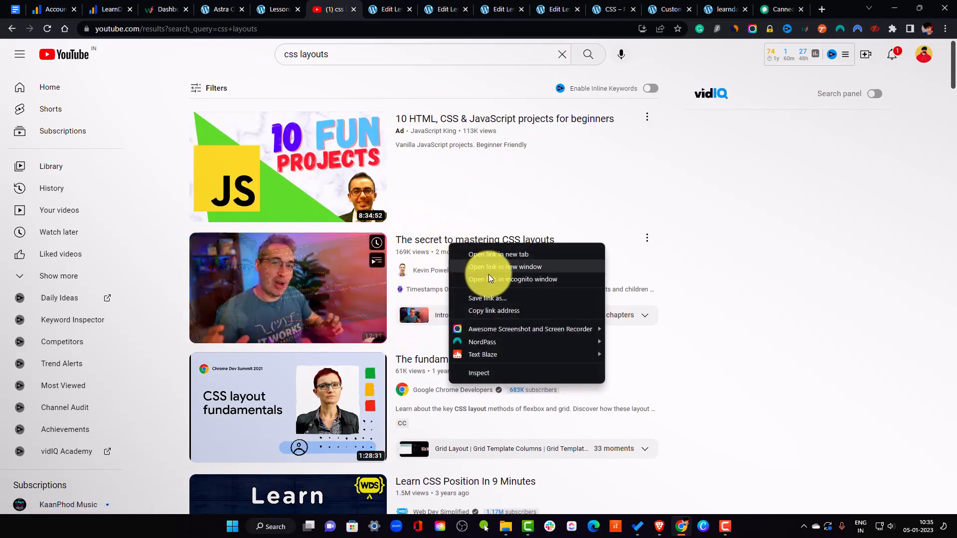
click(495, 312)
Embed the copied video in the content of the "CSS Layouts" lesson and update the lesson.
click(439, 9)
click(184, 246)
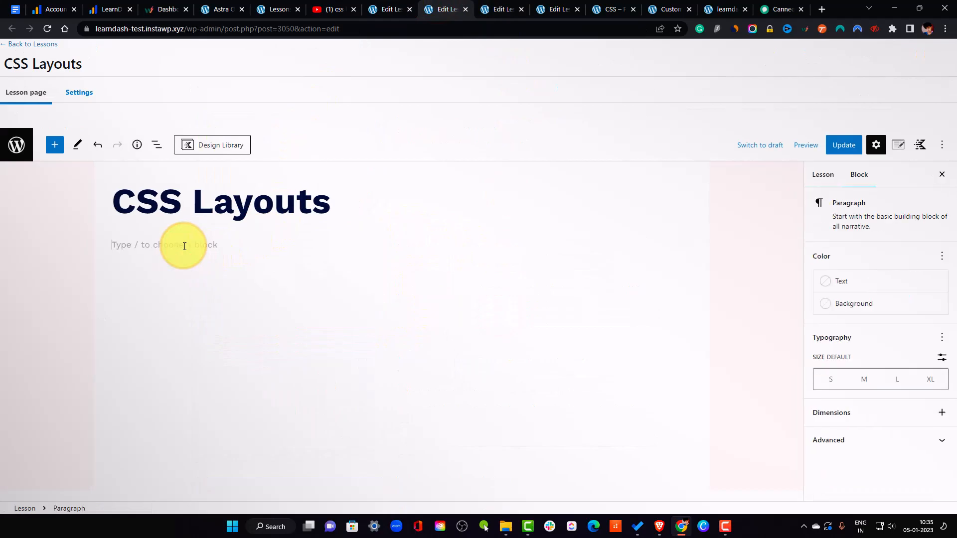
key(ctrl+v)
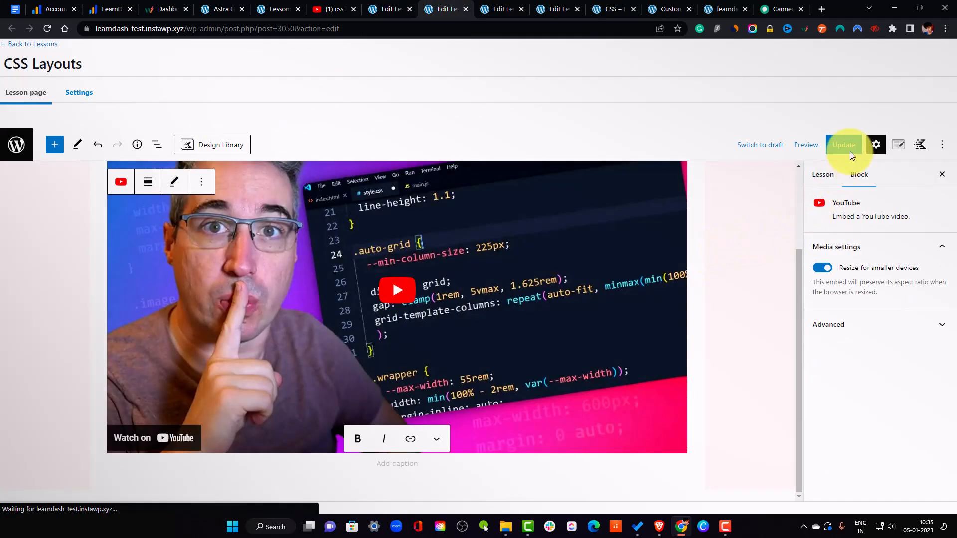
click(847, 146)
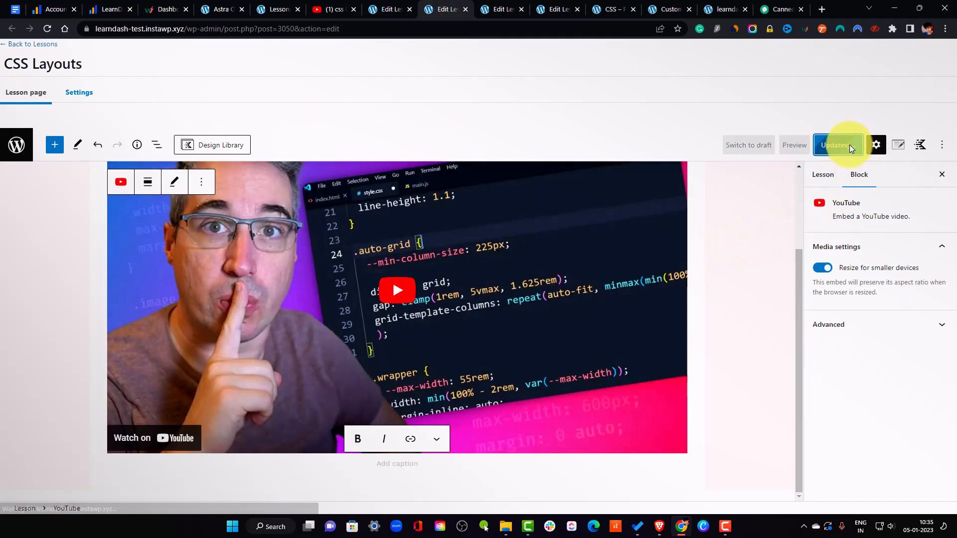
Search YouTube for "what is css" and copy the link address of the "What is CSS? And How It Works!" video.
click(398, 8)
click(322, 5)
double_click(301, 56)
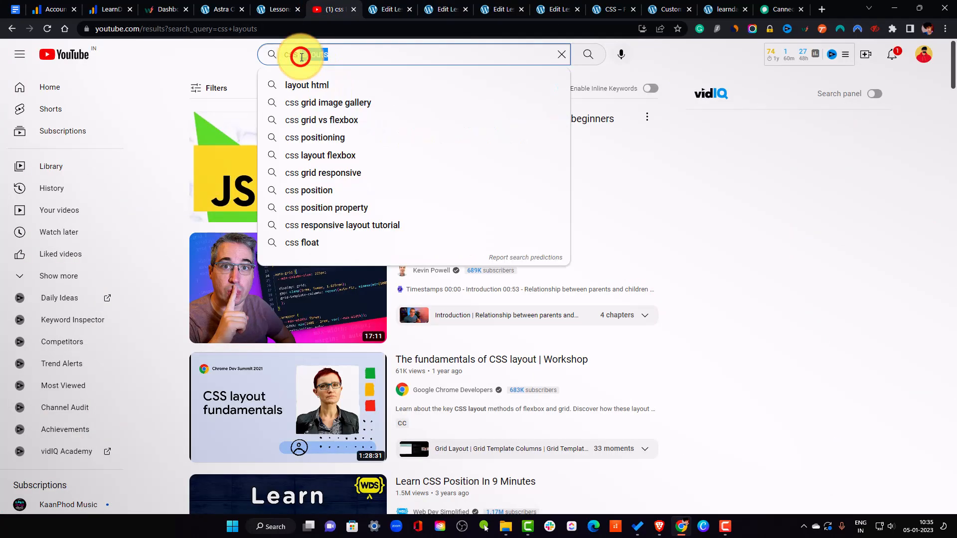
text(what is css)
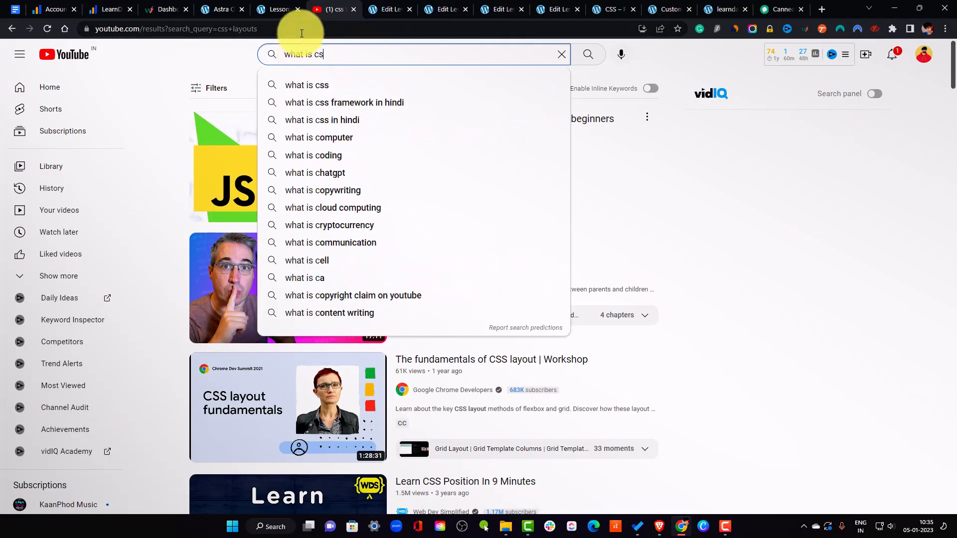
key(Return)
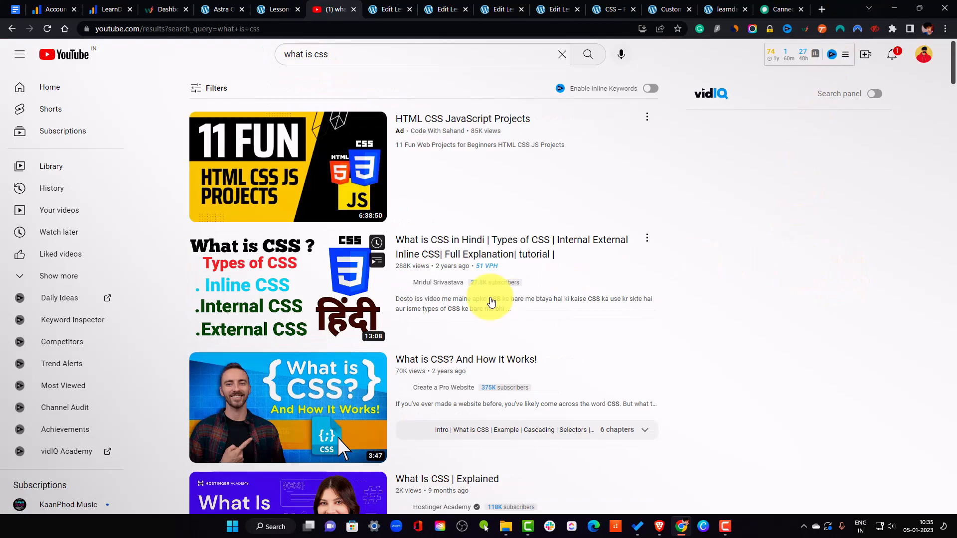
right_click(318, 395)
click(395, 250)
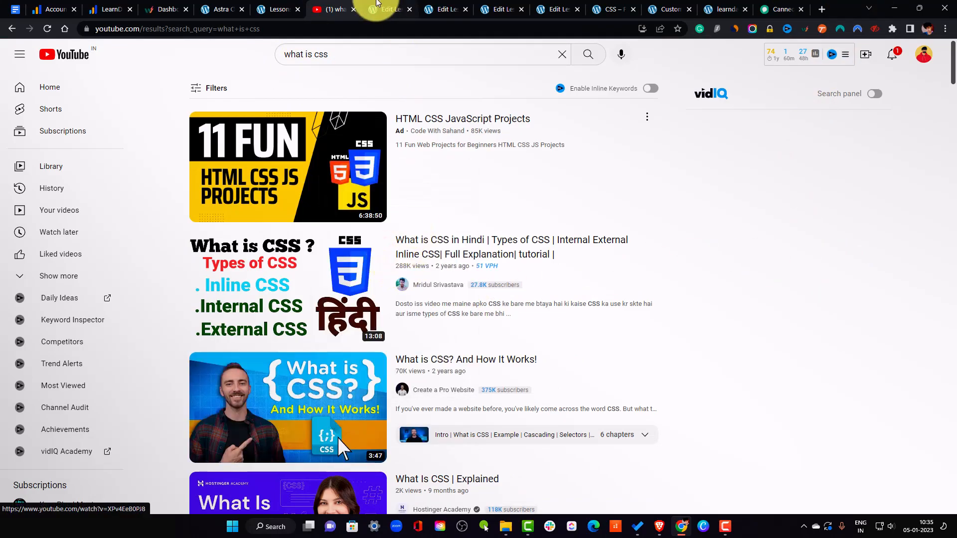
Embed the copied video in the content of the "What is CSS?" lesson and close the "CSS Layouts" and "HTML Tags" lesson editors.
click(379, 9)
click(179, 241)
key(ctrl+v)
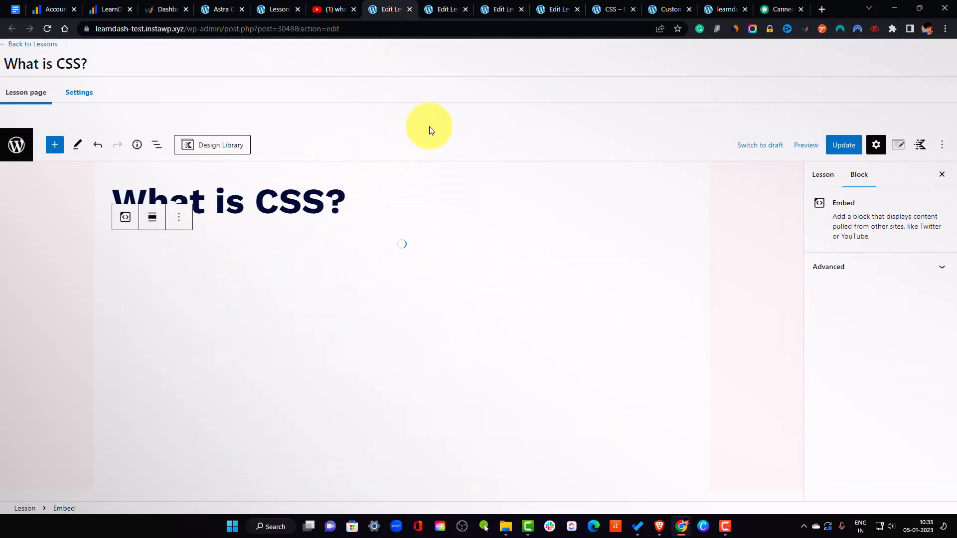
click(458, 9)
click(465, 9)
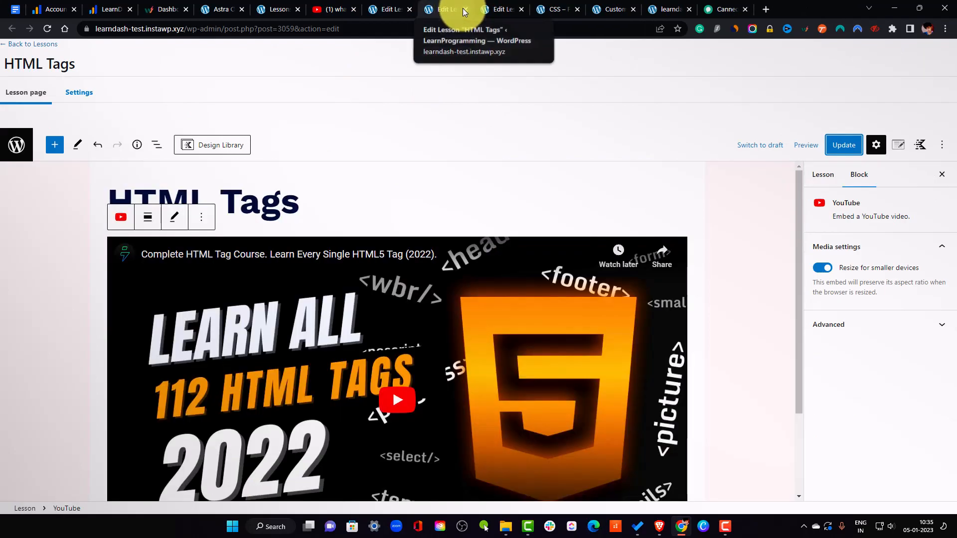
click(464, 9)
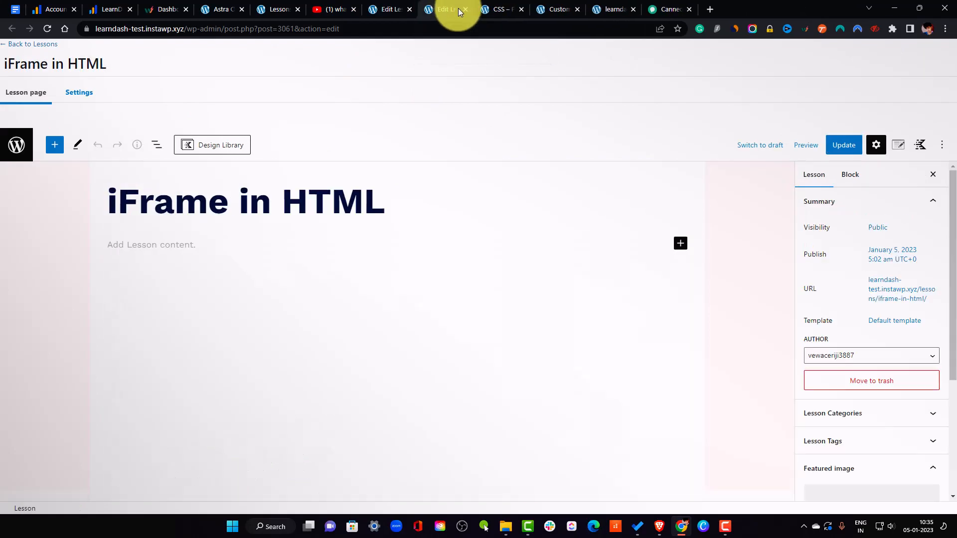
Search YouTube for "iframe in HTML" and copy the link address of the "Iframe tag with sandbox attribute" video.
click(331, 9)
click(334, 52)
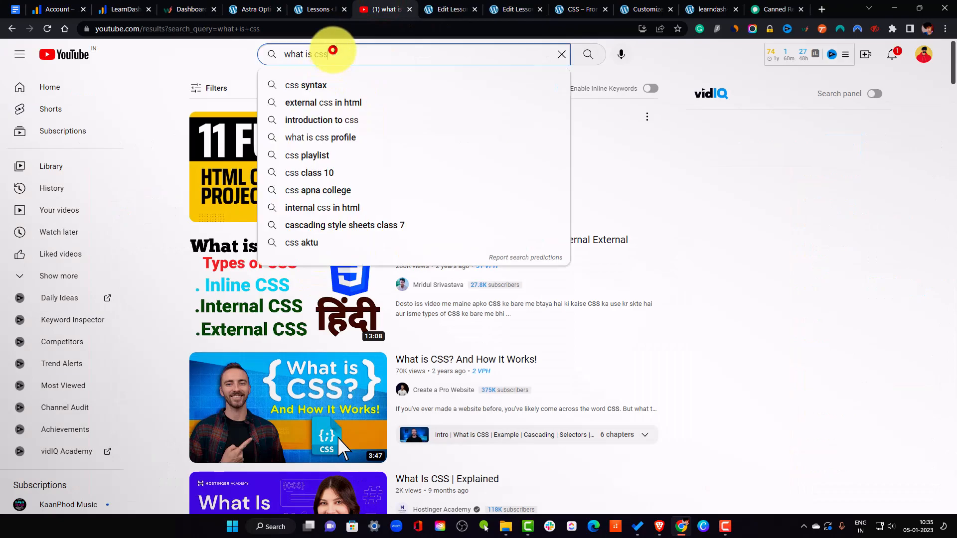
text(iframe)
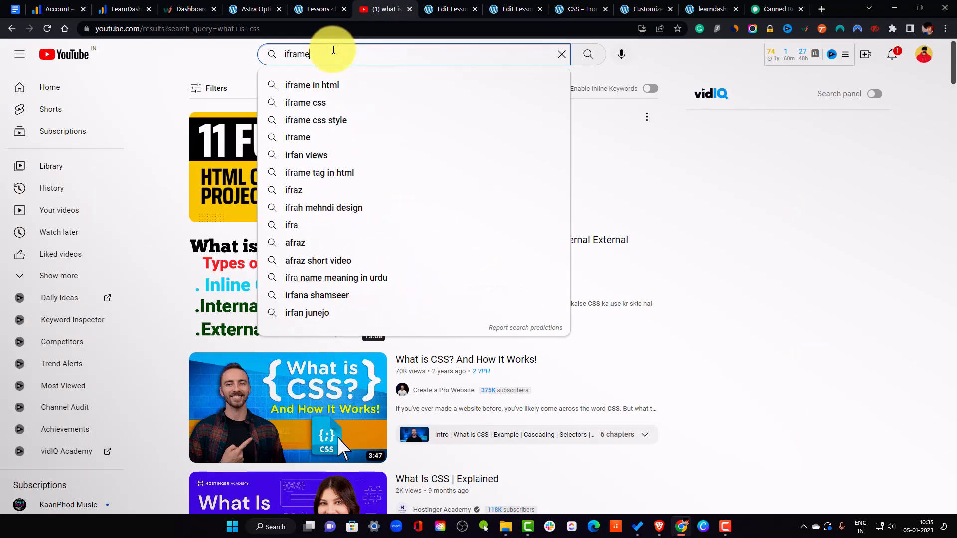
text( in HTML)
key(Return)
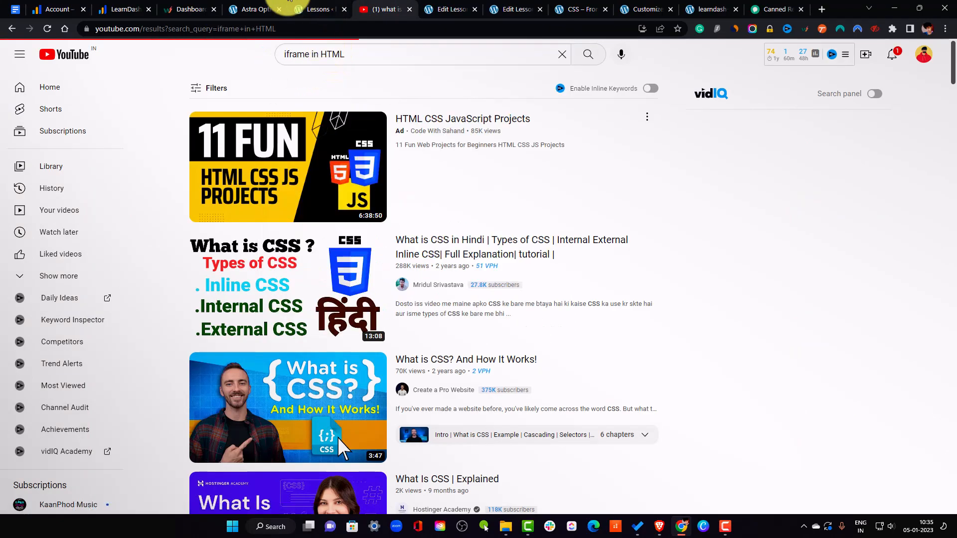
right_click(312, 276)
click(955, 325)
scroll(798, 341, up, 8)
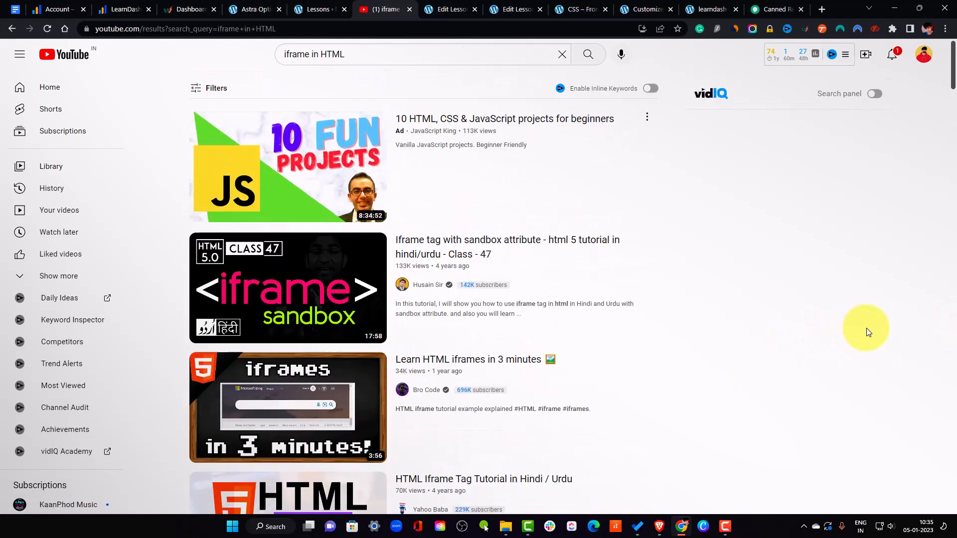
right_click(308, 275)
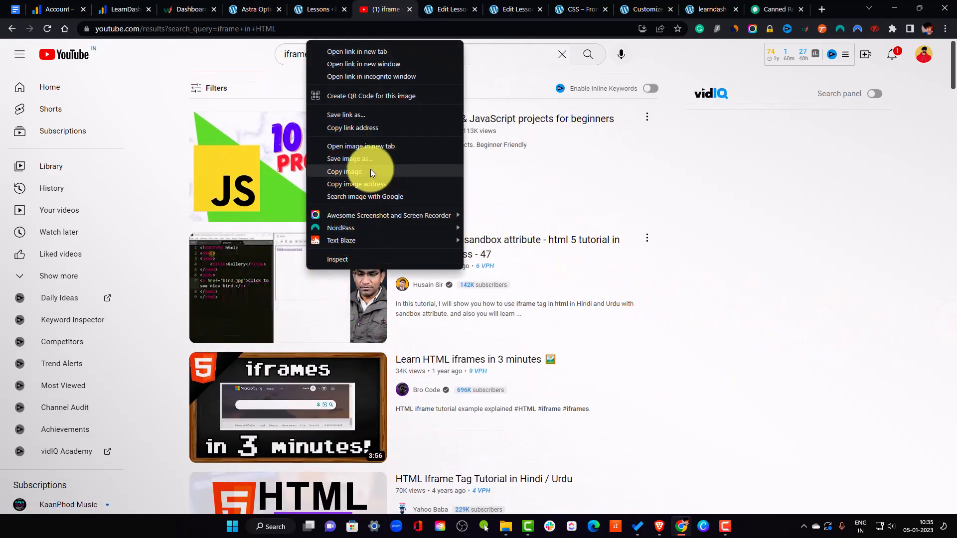
click(368, 129)
Embed the copied video in the content of the "iFrame in HTML" lesson and update the lesson.
click(448, 5)
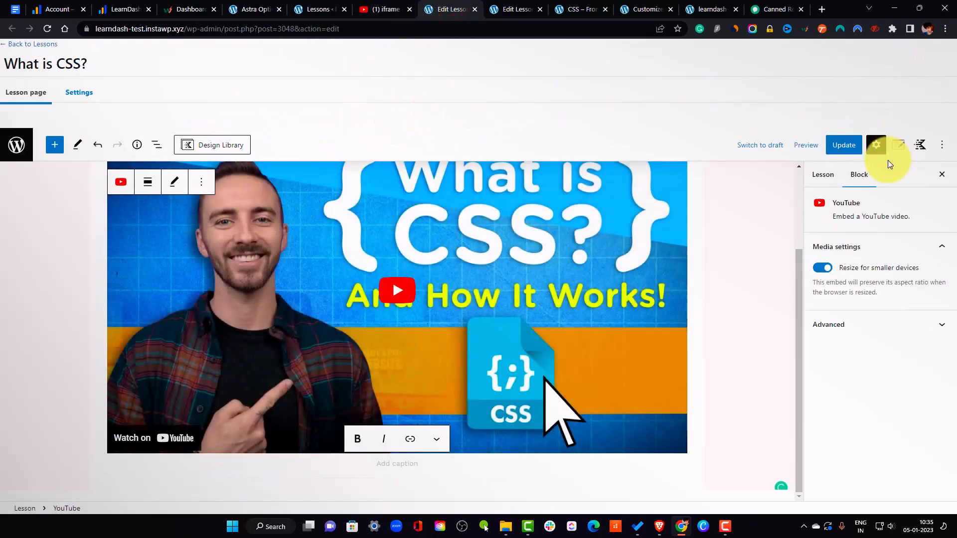
click(512, 5)
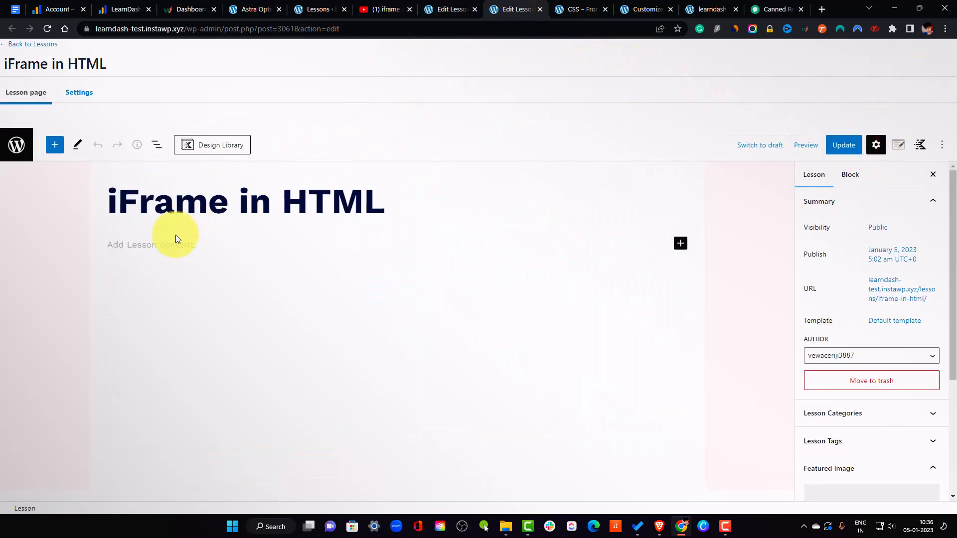
click(190, 245)
key(ctrl+v)
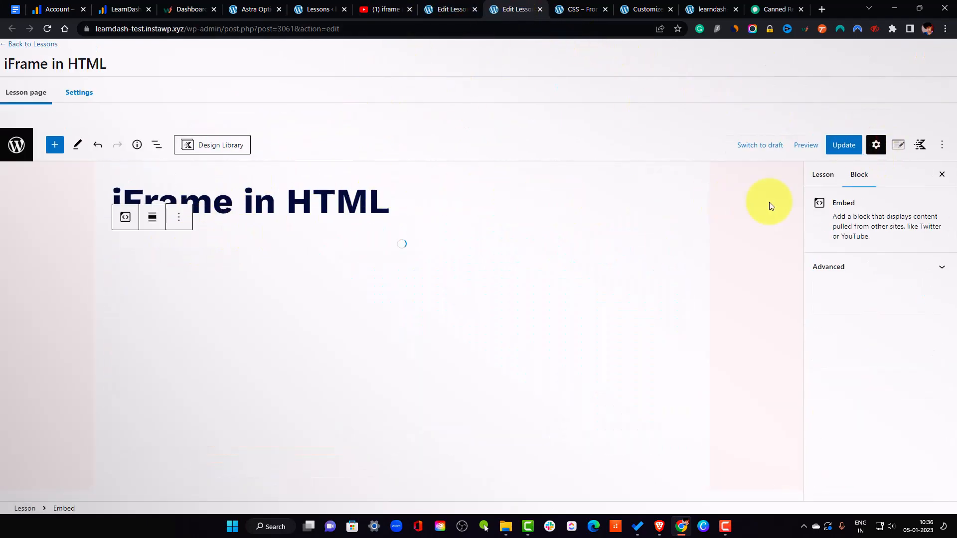
click(846, 150)
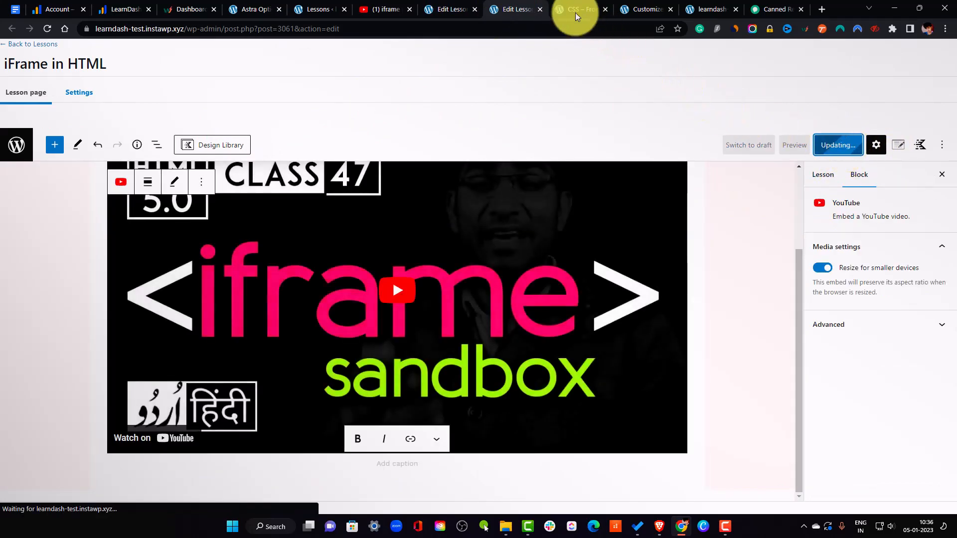
Close one of the two remaining lesson editors and reload the "CSS – From Start to Advanced" course page.
click(475, 9)
click(518, 7)
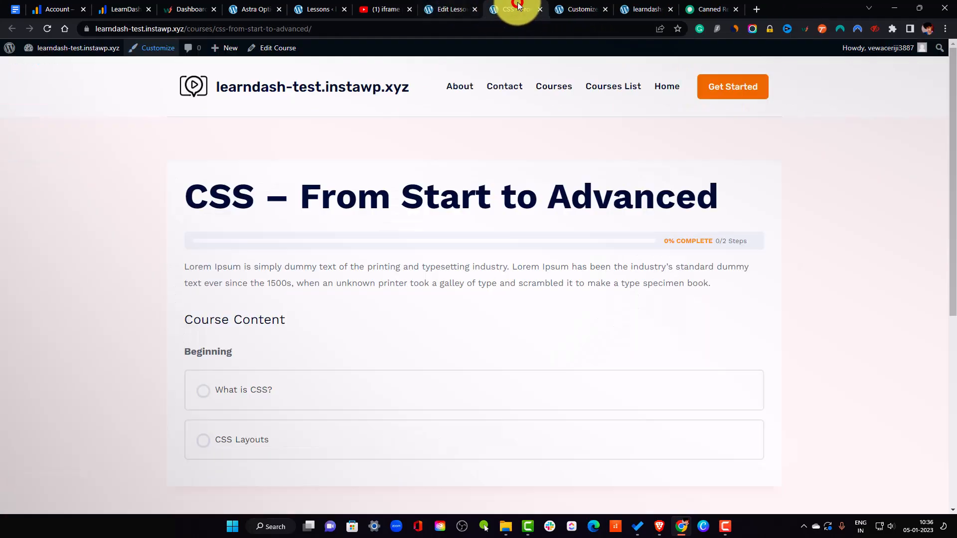
right_click(831, 145)
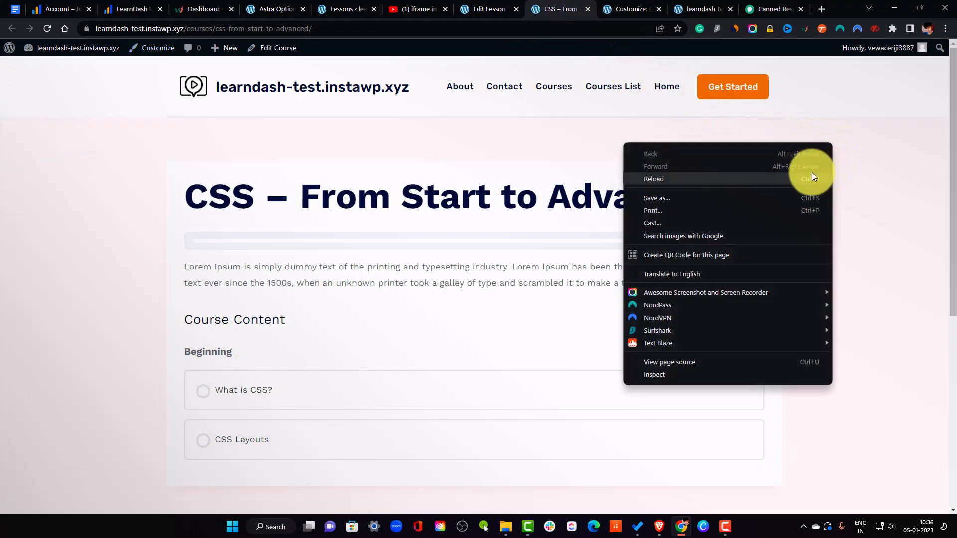
click(806, 177)
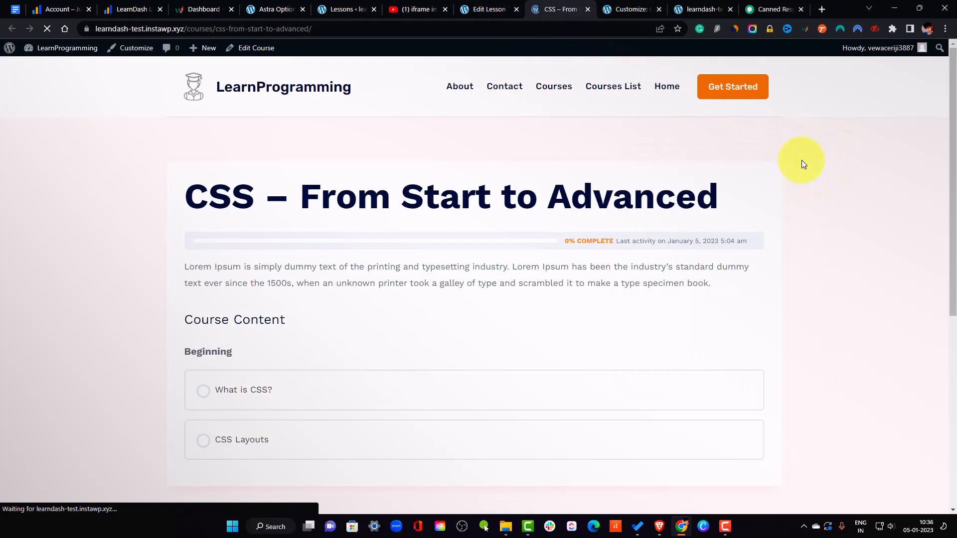
Open the site's Courses page in a separate tab and look over its course cards.
click(495, 5)
click(554, 9)
click(558, 90)
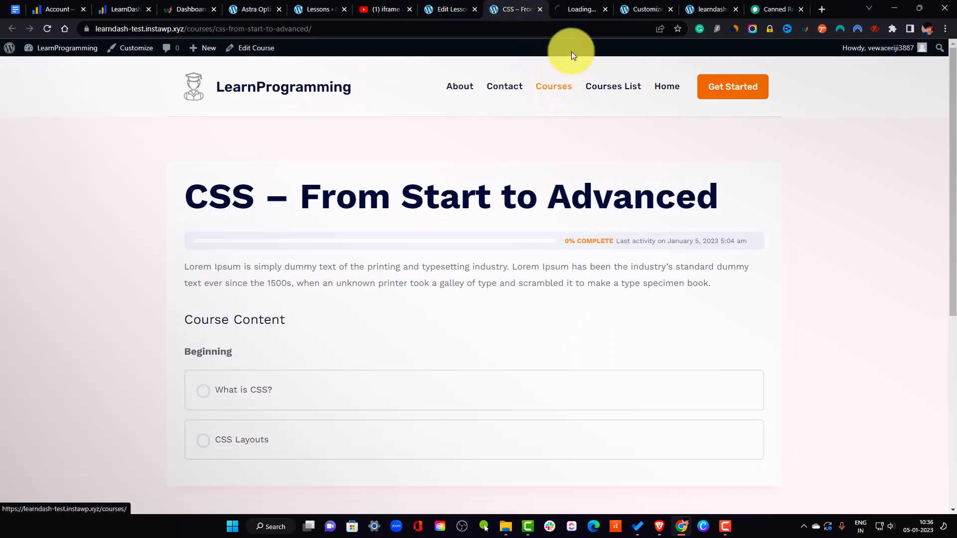
scroll(597, 205, down, 2)
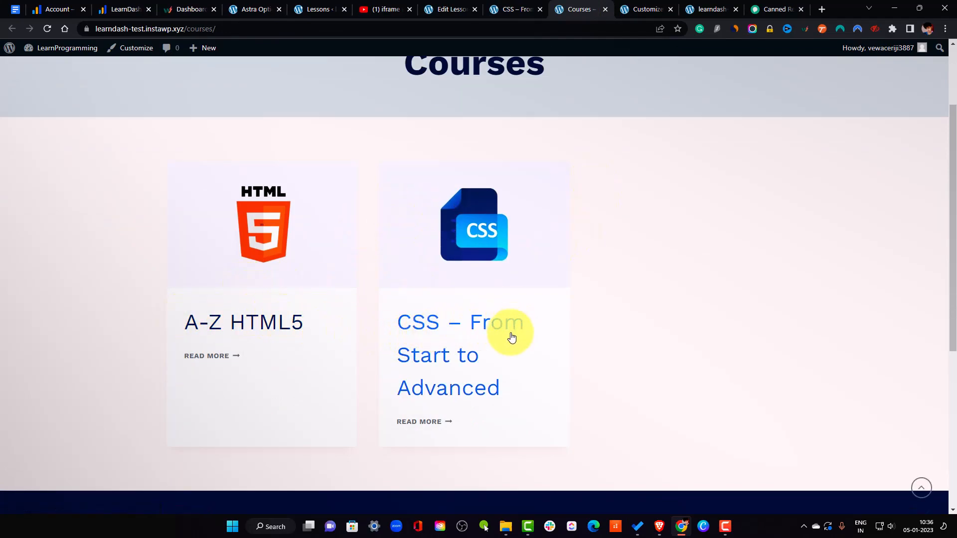
scroll(705, 203, up, 2)
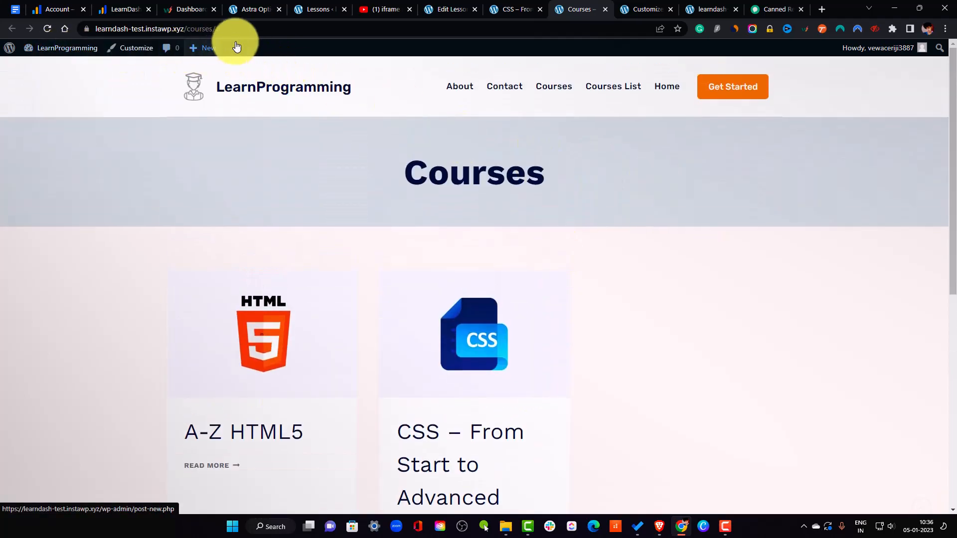
Open the list of all WordPress pages and view the Courses and Courses List pages in separate tabs.
click(451, 9)
click(14, 47)
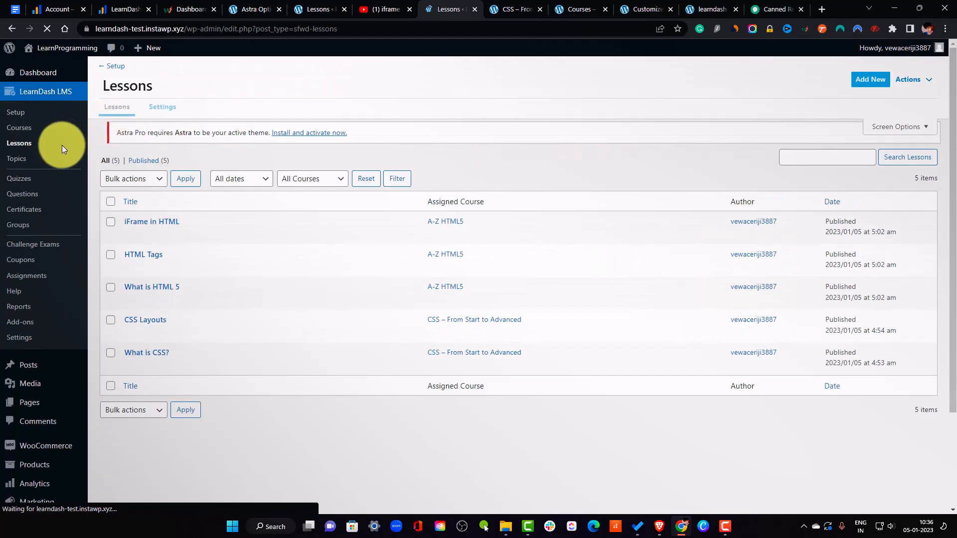
click(30, 403)
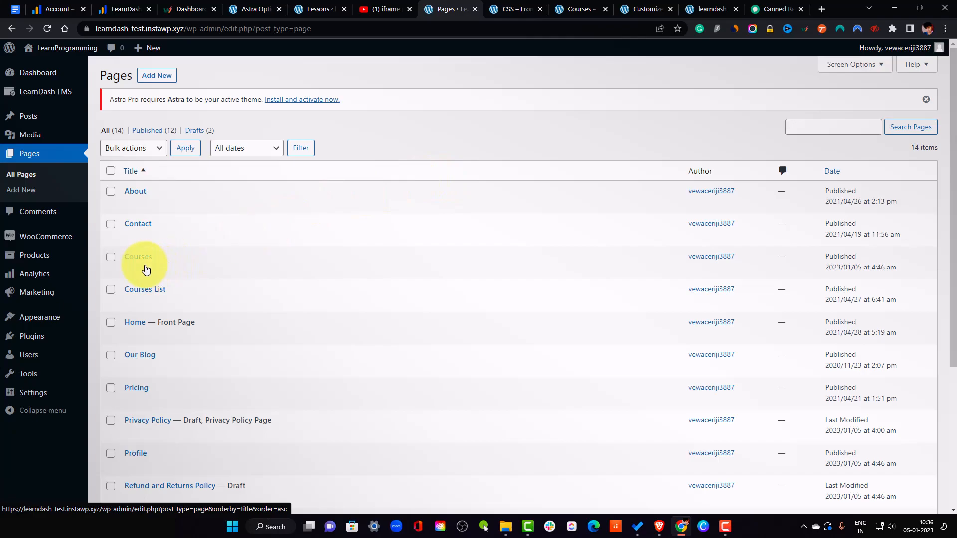
middle_click(208, 271)
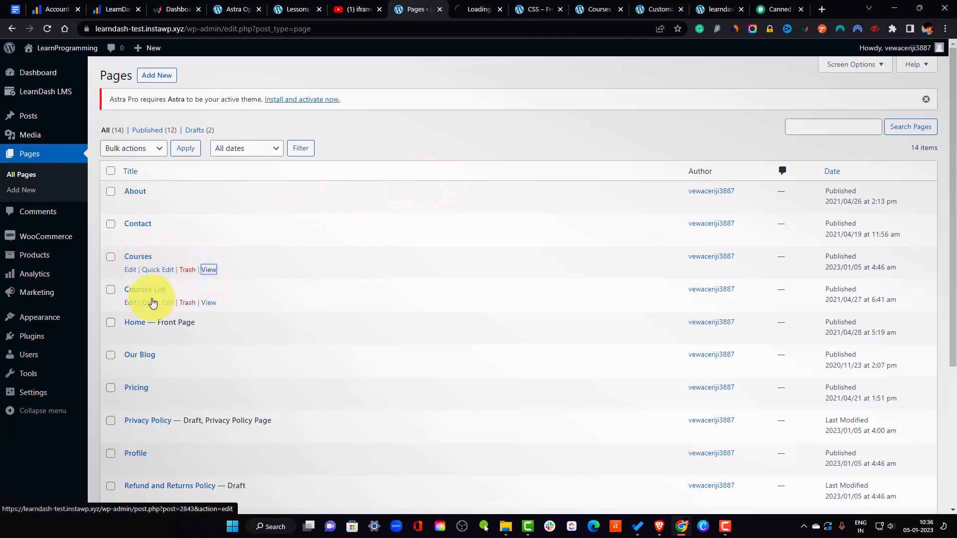
middle_click(209, 303)
click(501, 5)
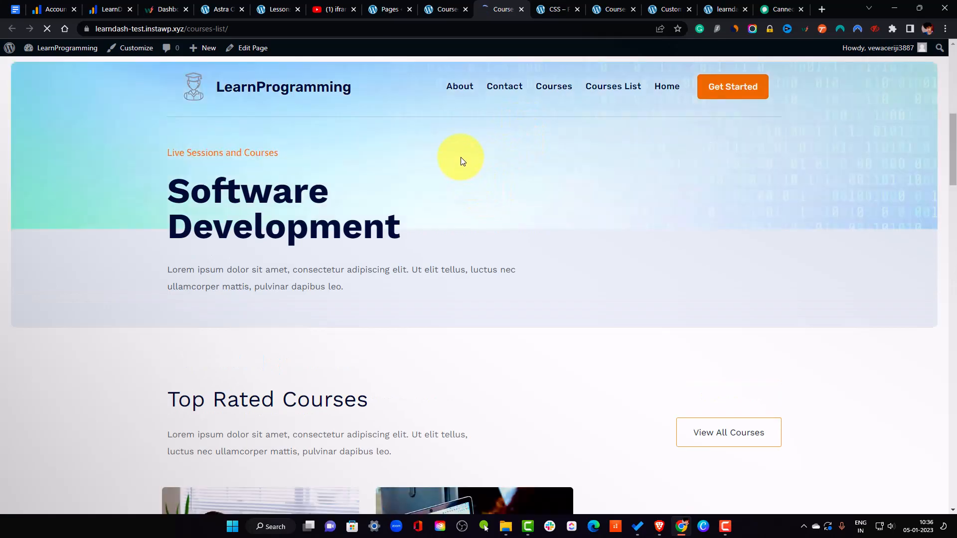
Examine the Courses List page's banner, top rated courses and topic sections, and close the page.
scroll(463, 163, down, 20)
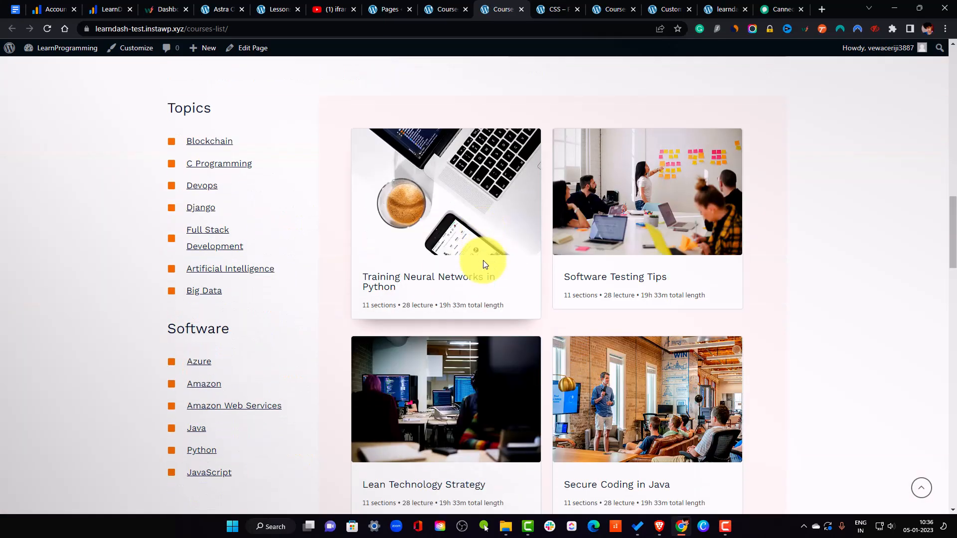
scroll(524, 257, down, 15)
drag(954, 381, 952, 23)
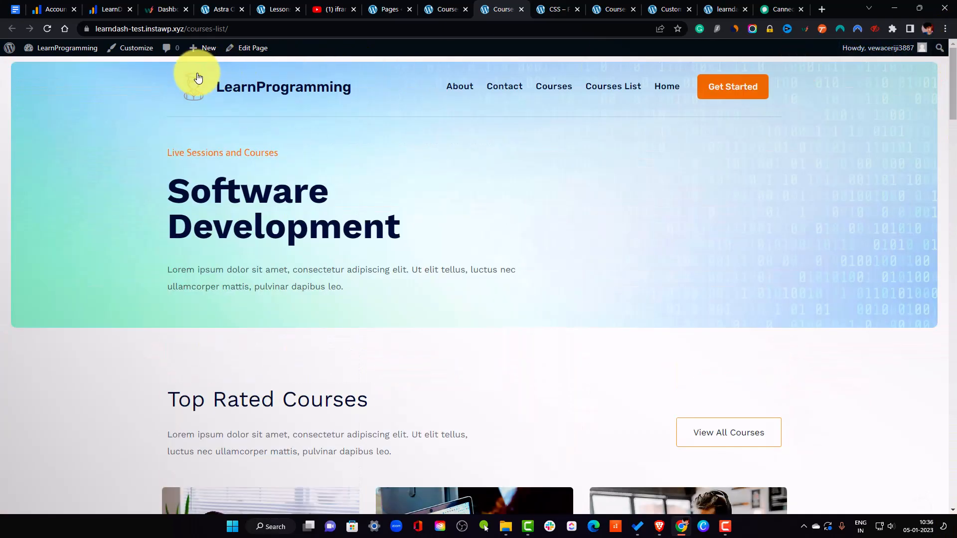
scroll(231, 166, down, 7)
drag(950, 145, 954, 448)
scroll(499, 274, up, 8)
drag(953, 376, 519, 15)
drag(954, 82, 545, 32)
click(522, 11)
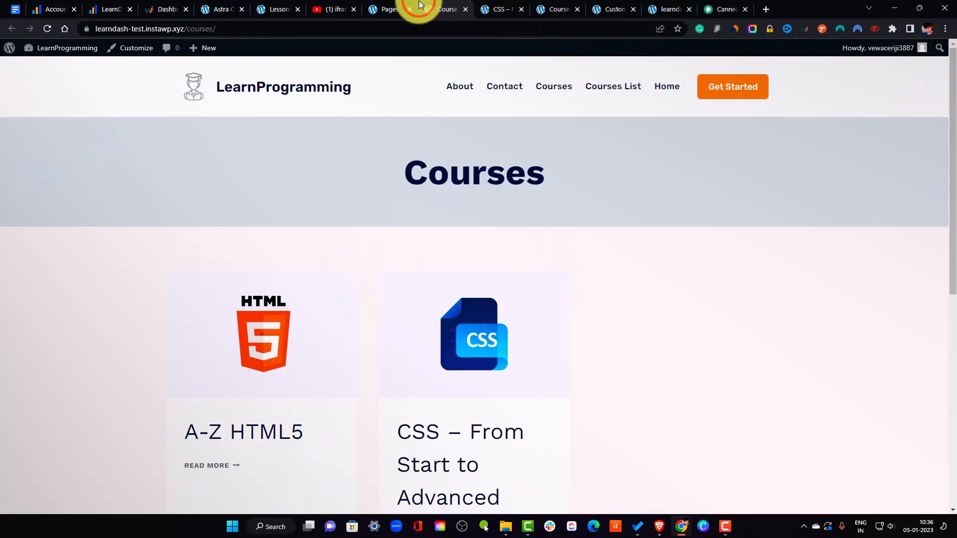
drag(952, 129, 455, 7)
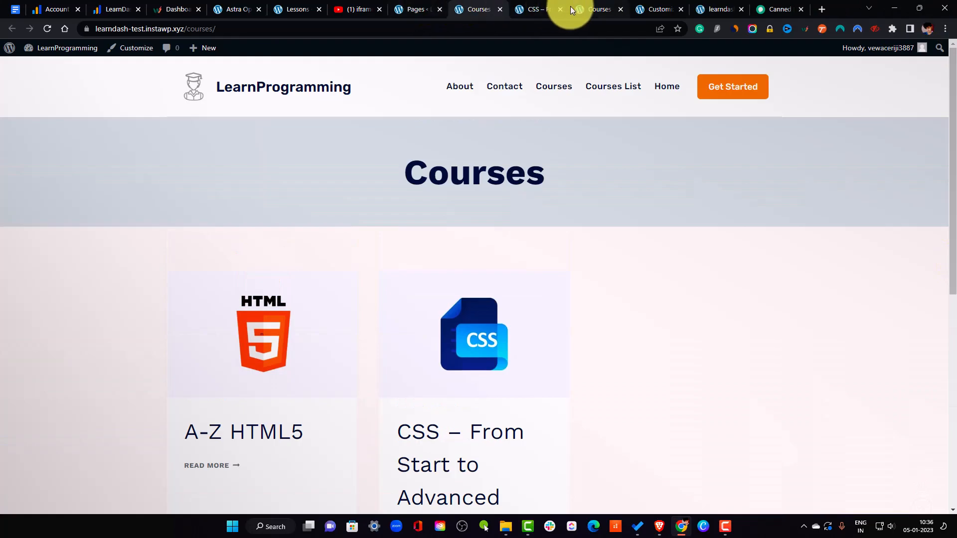
Open the Courses List and Courses pages for editing in separate tabs, close the duplicate Courses view and show the Courses editor.
click(424, 6)
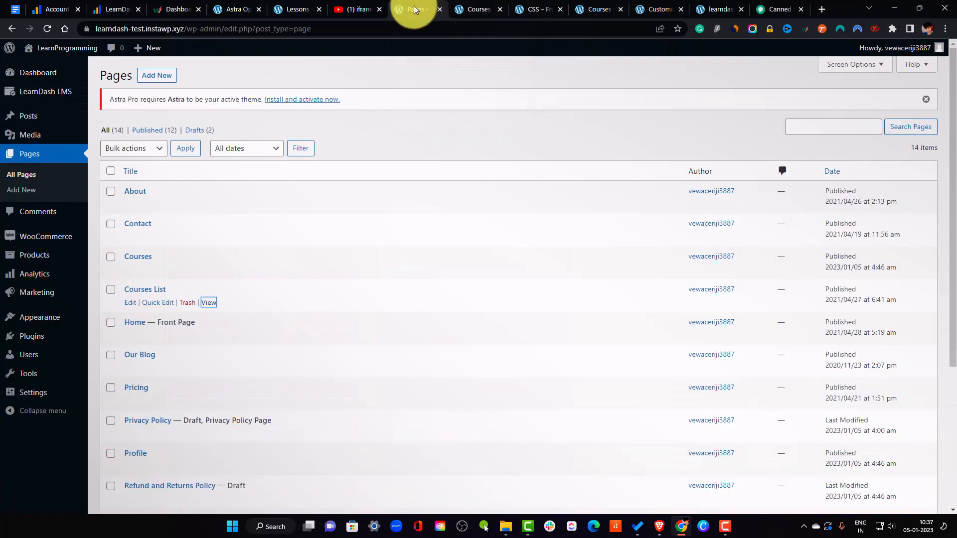
click(475, 6)
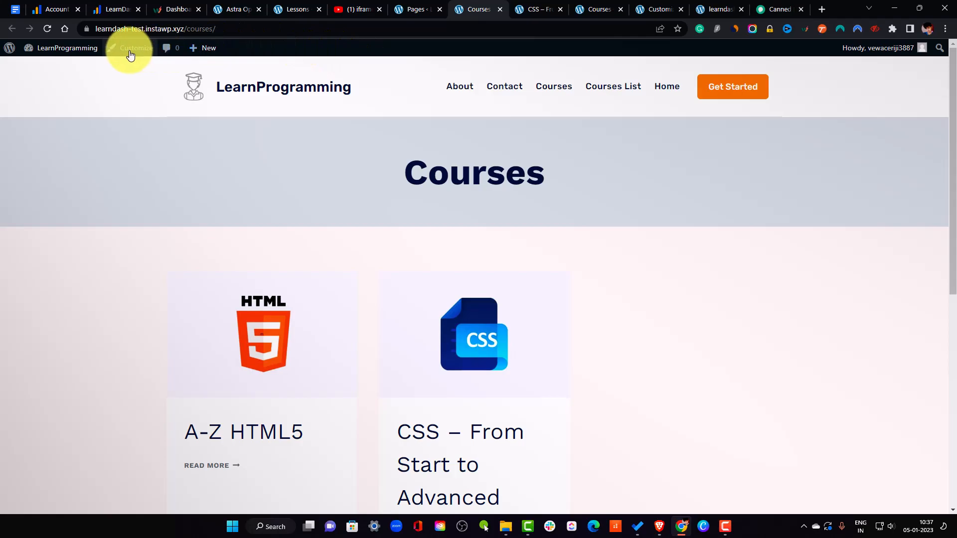
click(424, 7)
middle_click(141, 290)
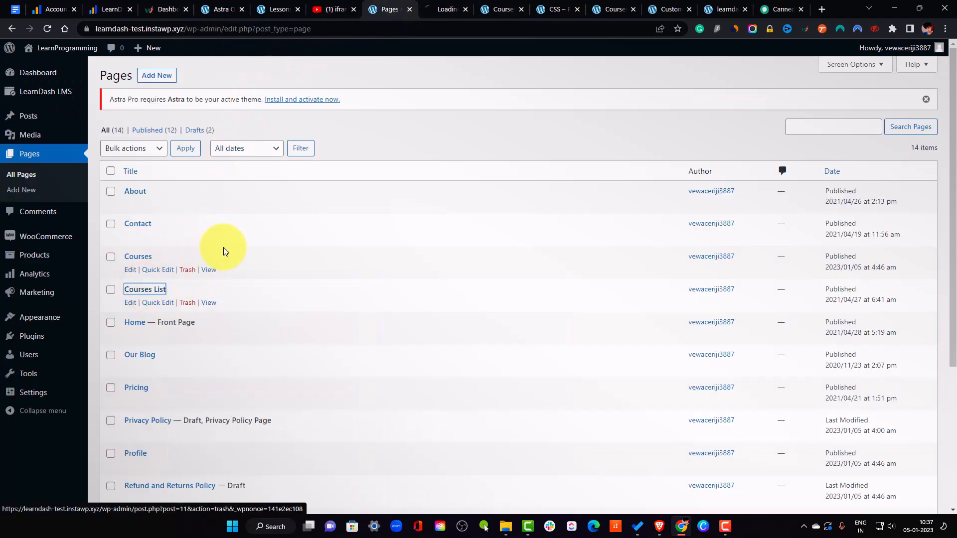
middle_click(138, 257)
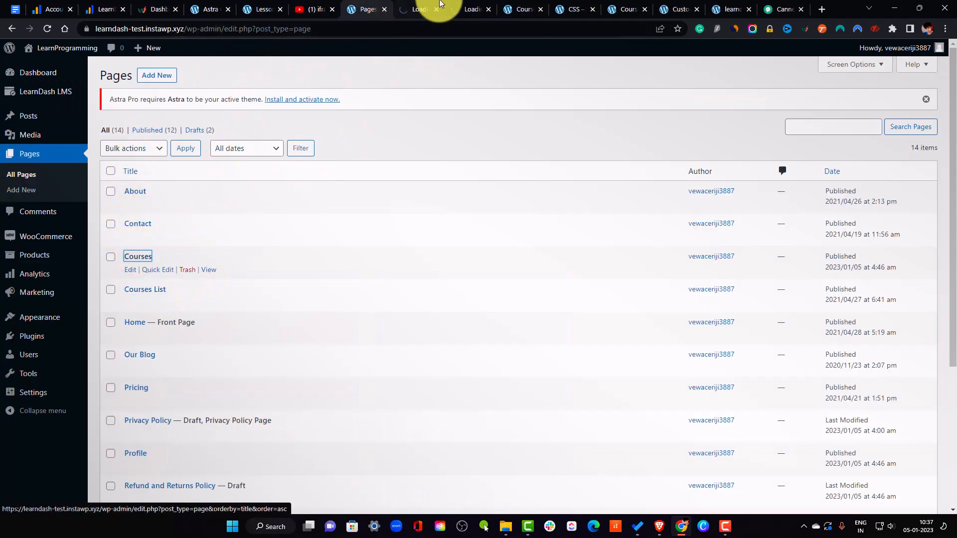
click(425, 5)
click(531, 9)
click(541, 9)
click(471, 3)
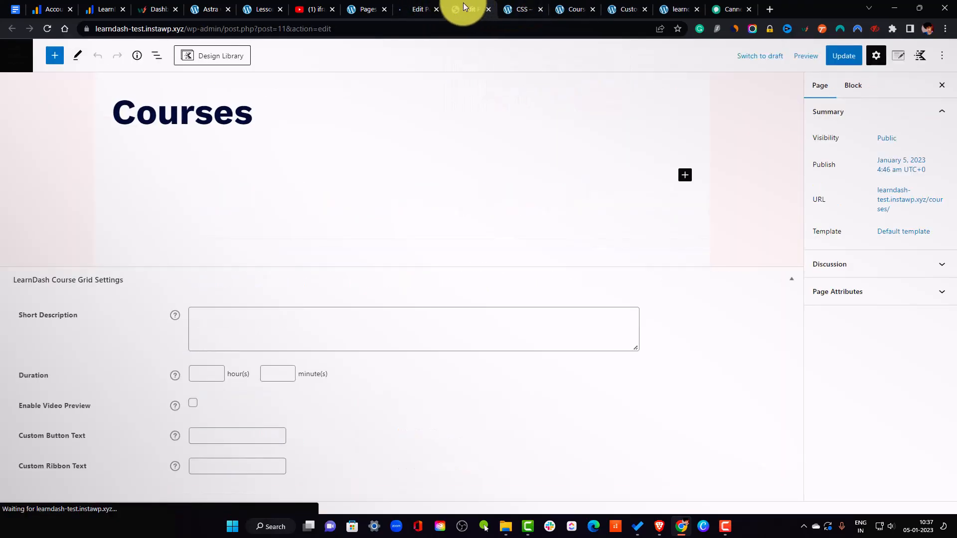
Close the other page editor tab so that only the Courses page remains open for editing.
click(435, 9)
key(ctrl+w)
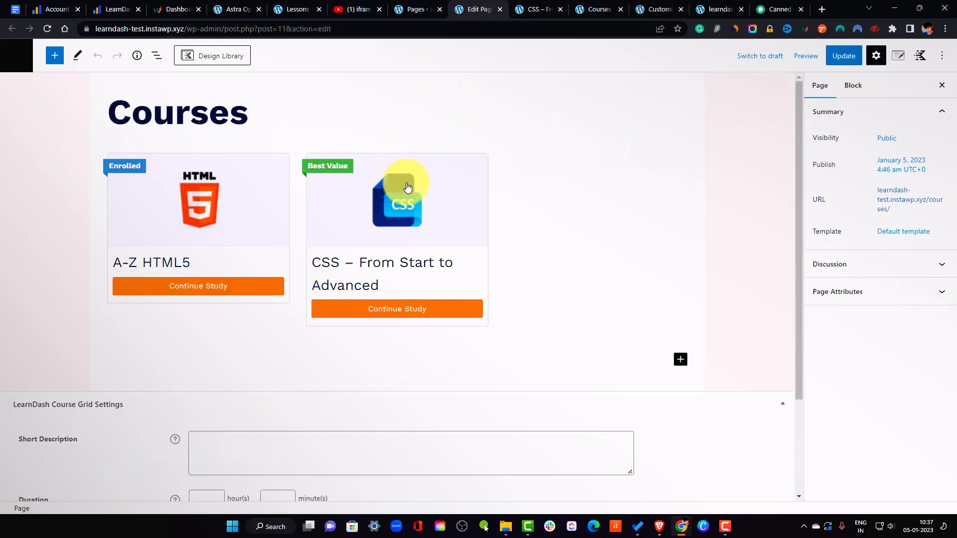
click(460, 209)
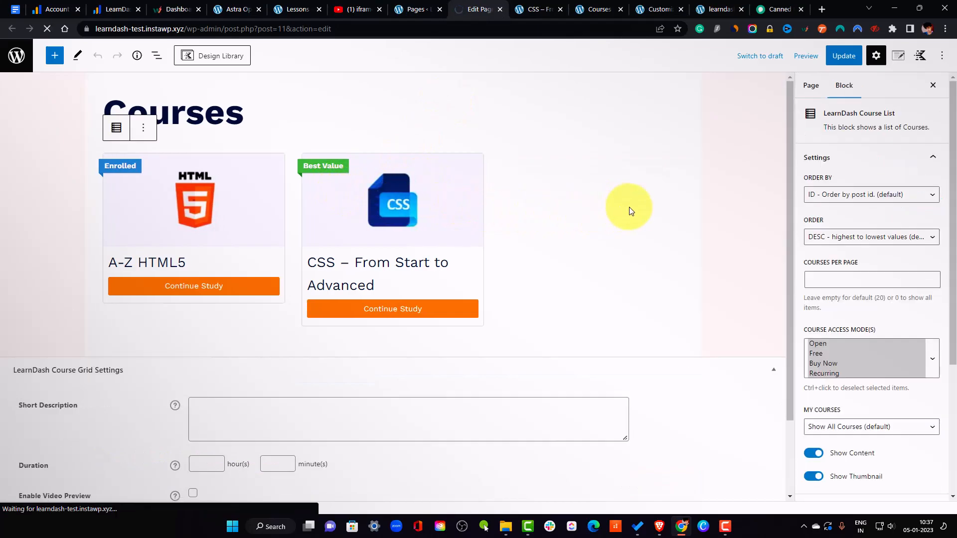
click(581, 234)
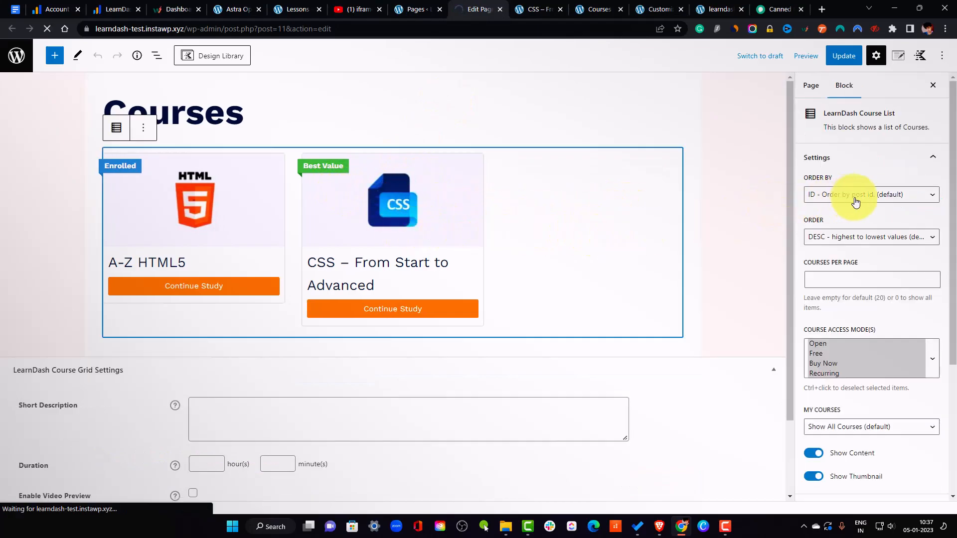
scroll(858, 274, down, 2)
scroll(859, 358, down, 2)
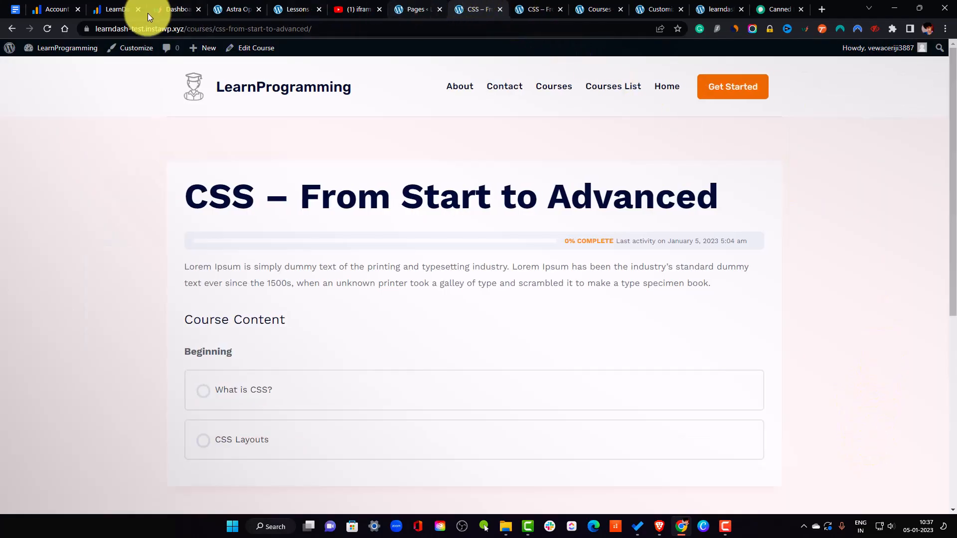
click(11, 28)
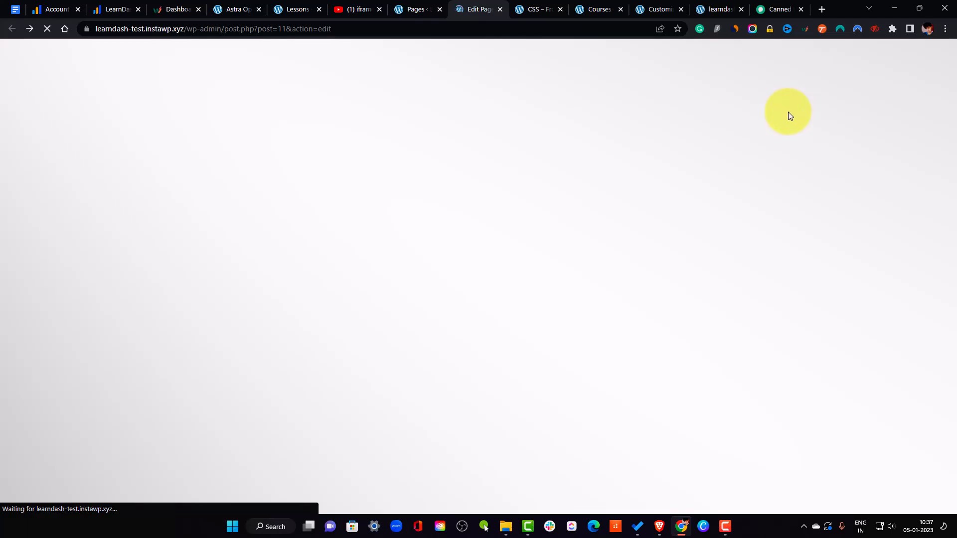
click(555, 8)
click(464, 7)
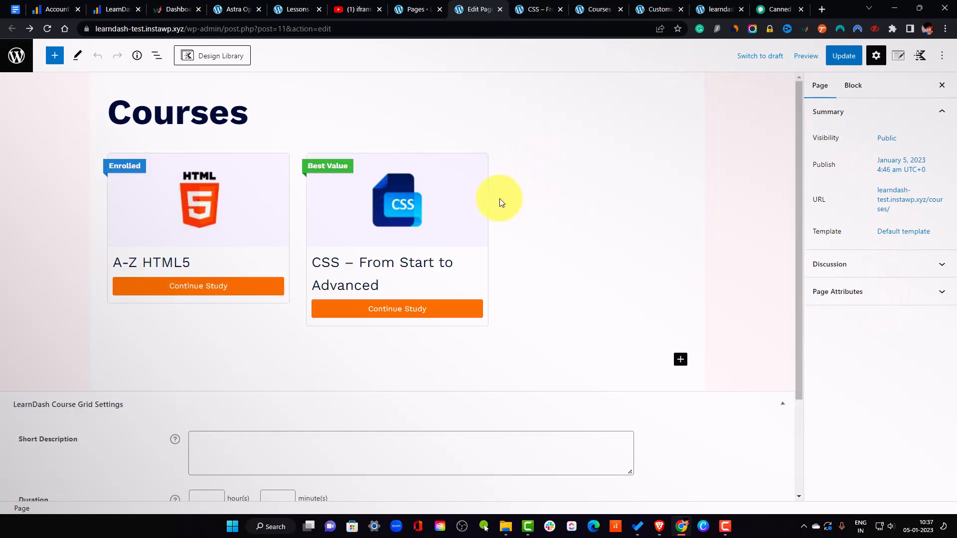
Turn on Show Progress Bar in the grid settings of the LearnDash Course List block.
click(673, 207)
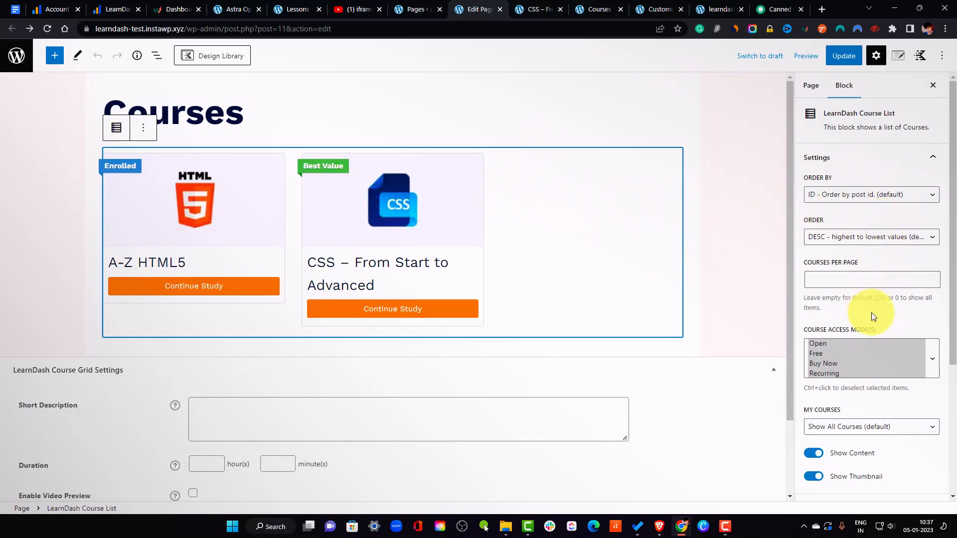
scroll(872, 314, down, 4)
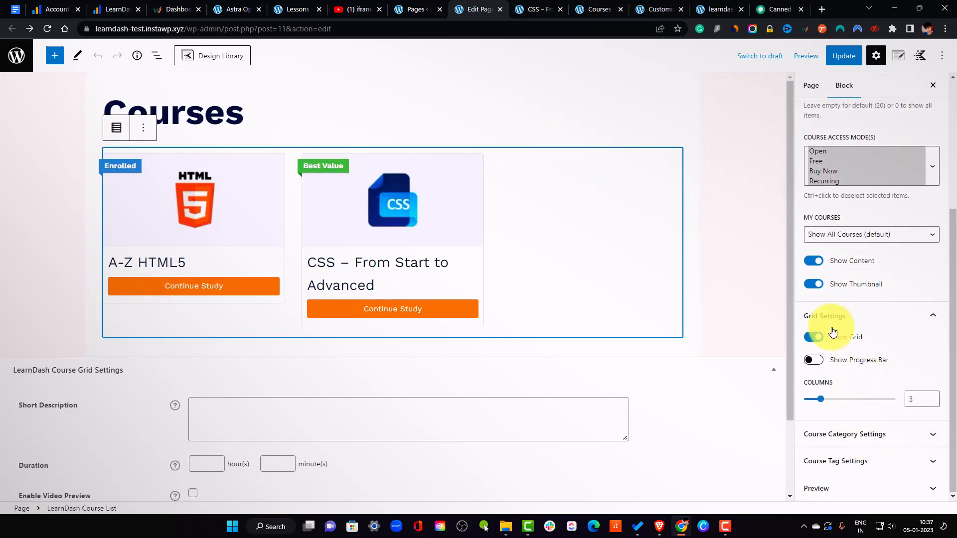
click(813, 362)
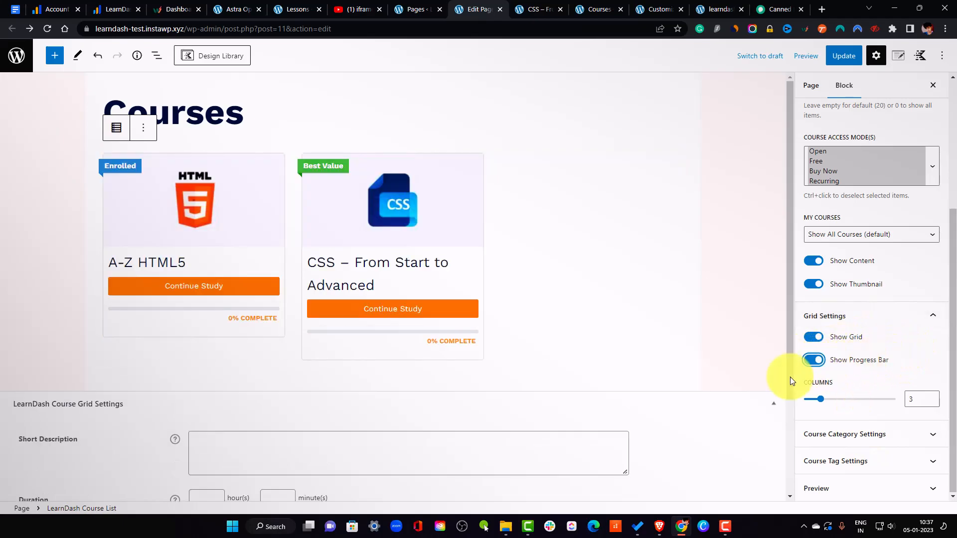
Examine the Course List block's category settings, tag settings and My Courses option.
click(864, 444)
scroll(856, 378, down, 1)
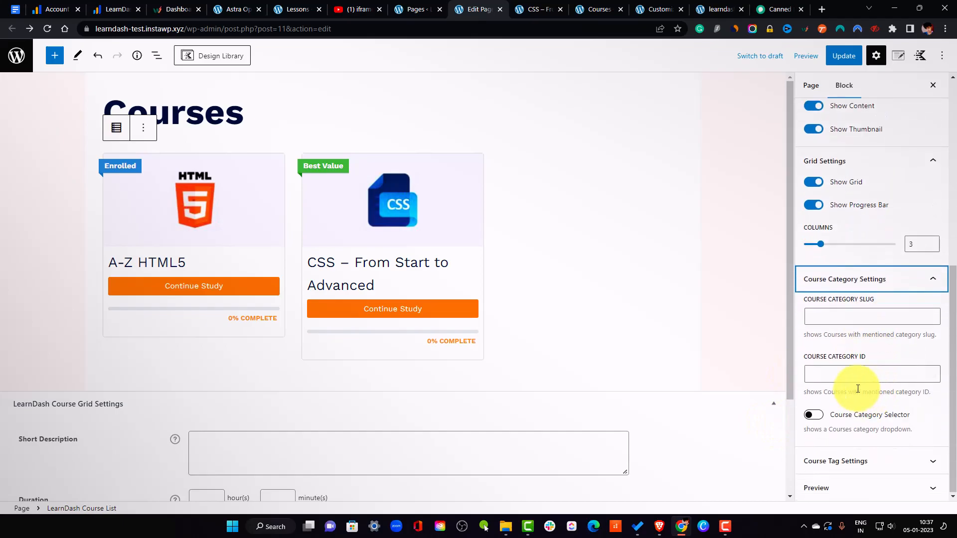
click(915, 463)
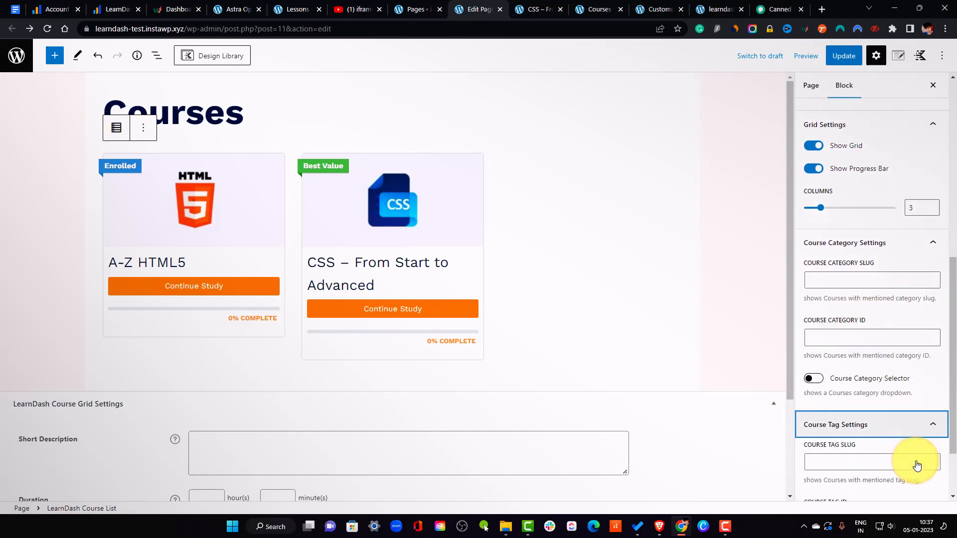
scroll(907, 429, up, 8)
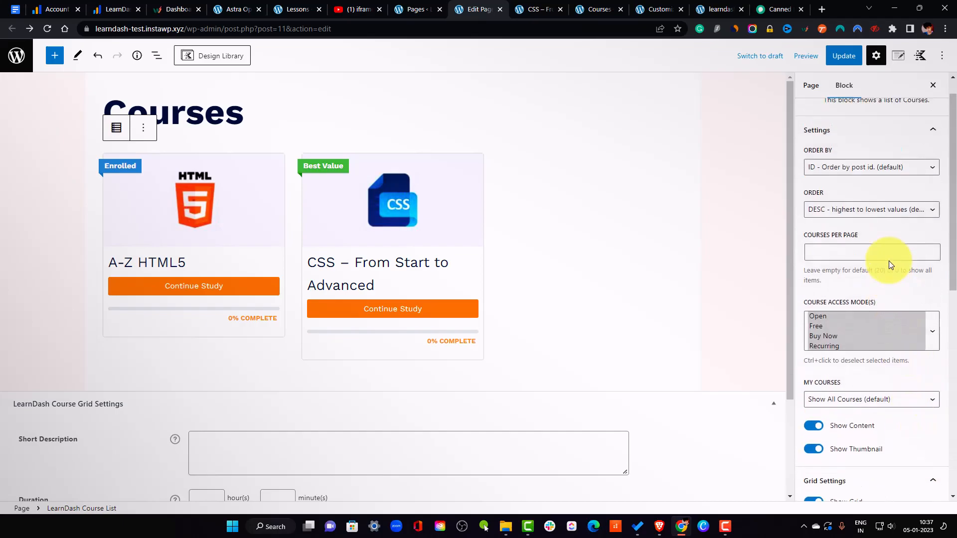
scroll(885, 264, down, 5)
click(857, 152)
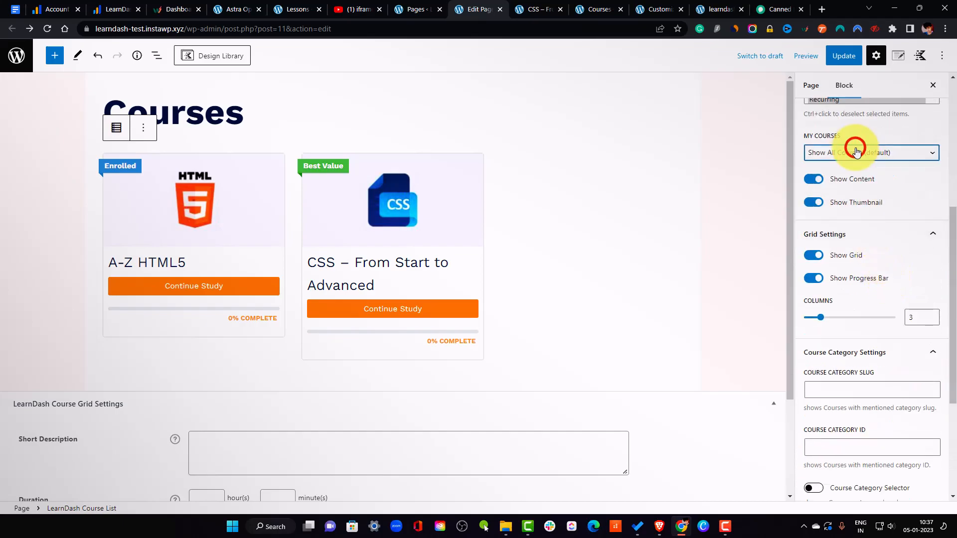
scroll(854, 259, up, 4)
scroll(878, 264, up, 3)
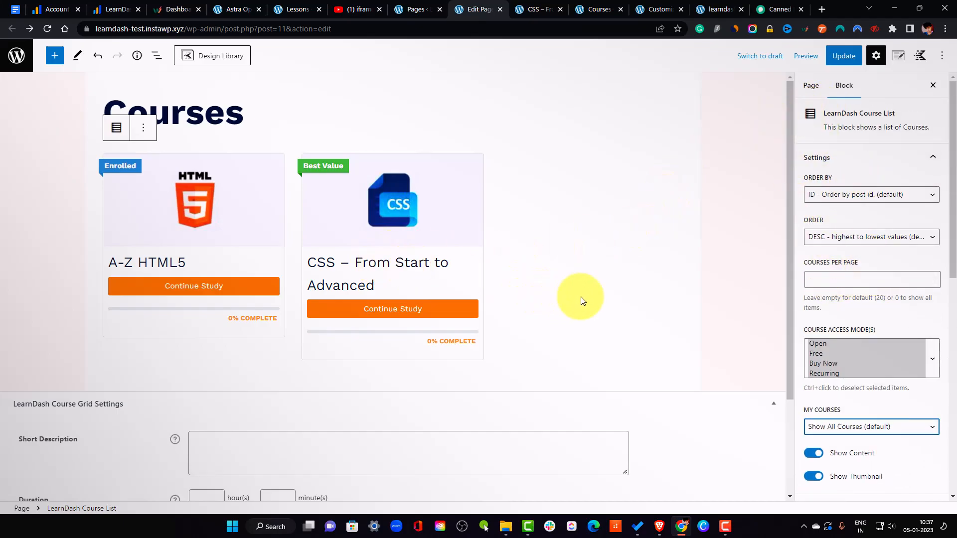
Insert a LearnDash Course Grid block below the course list by searching the blocks for "learn".
click(693, 256)
click(680, 394)
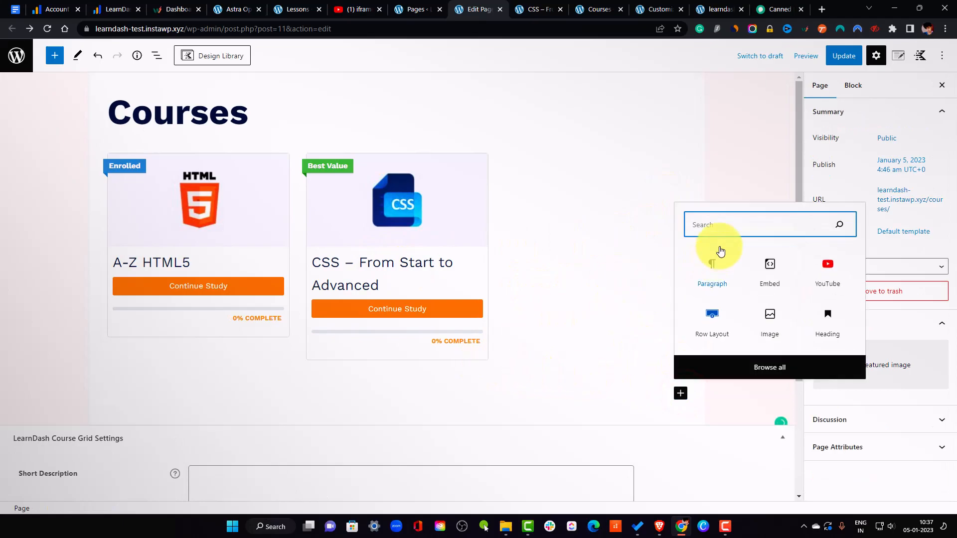
text(learn)
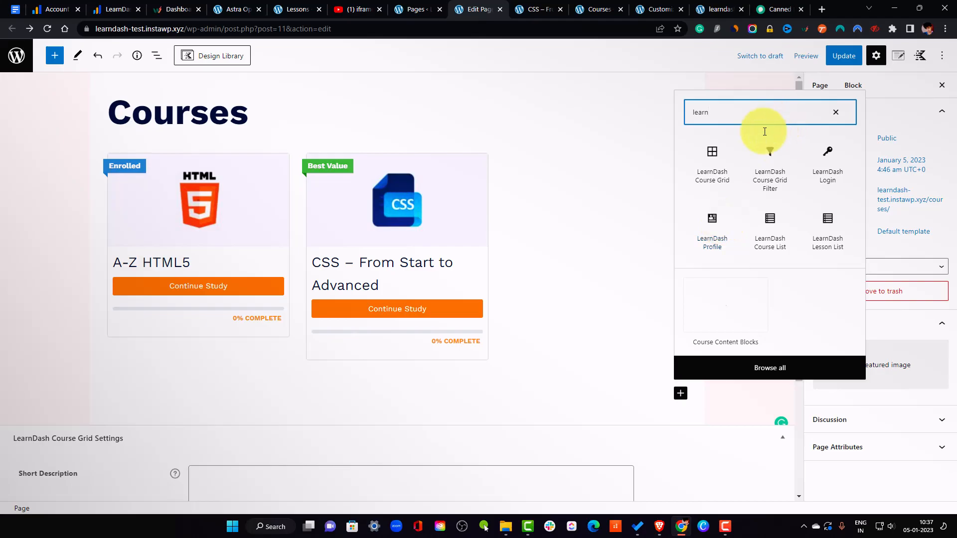
click(712, 166)
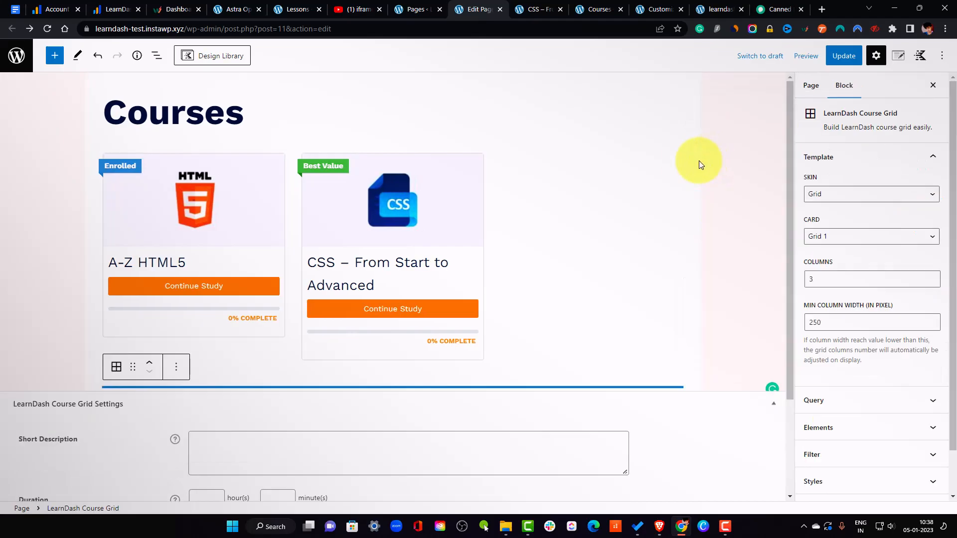
Compare the Course List block with the new Course Grid block and set the grid's card style to Grid 2.
click(608, 218)
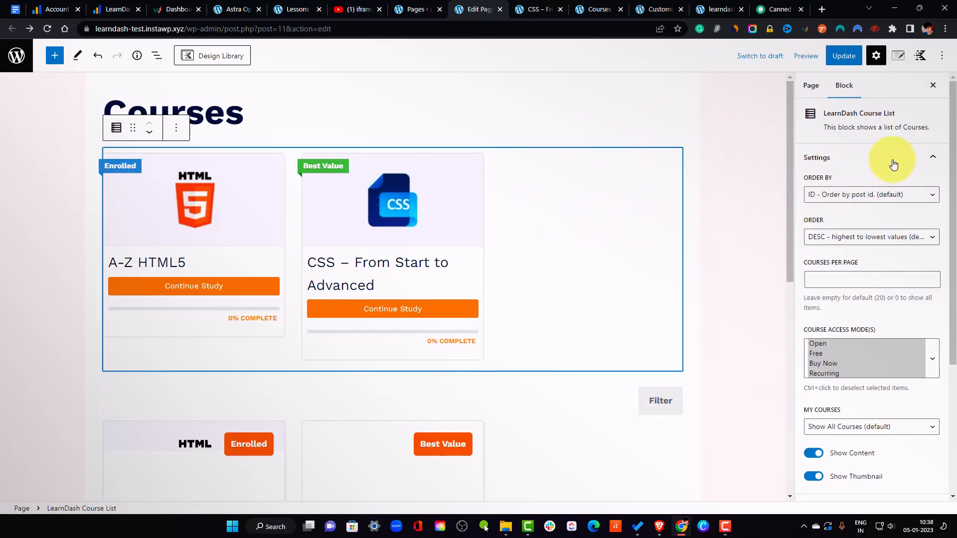
scroll(892, 130, down, 3)
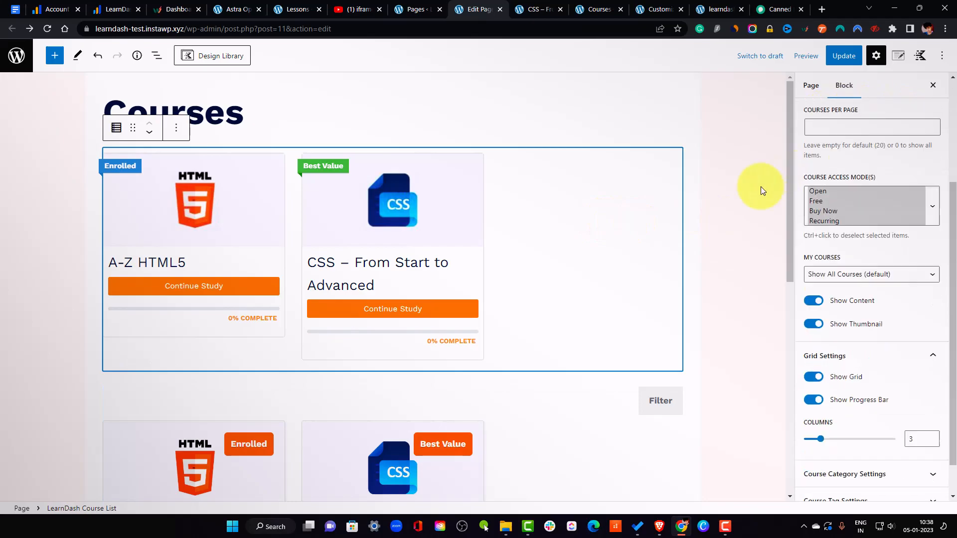
click(623, 441)
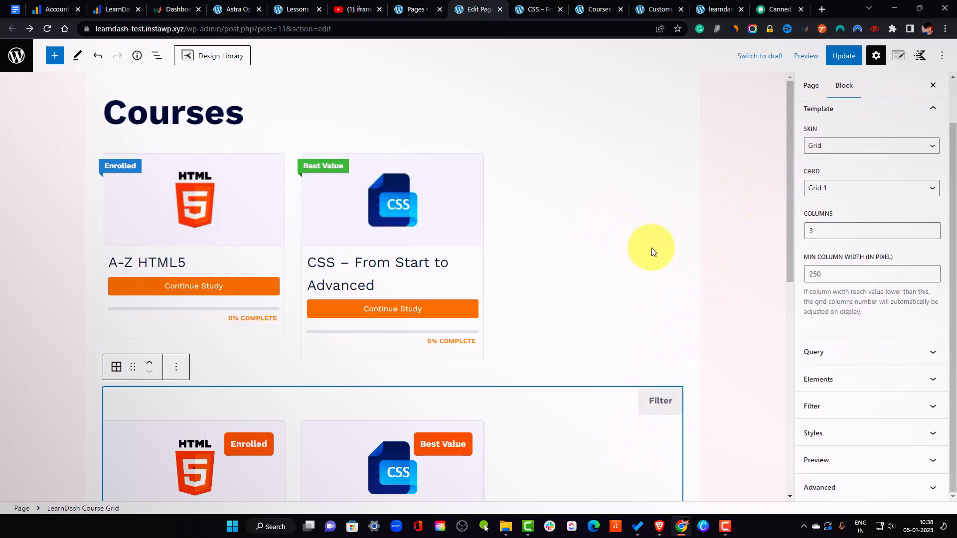
scroll(601, 289, down, 5)
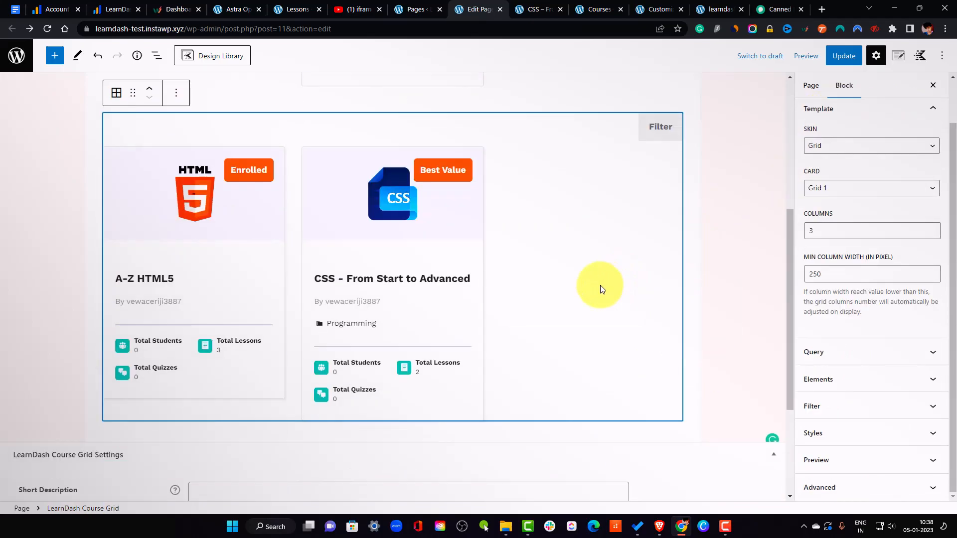
click(884, 188)
click(856, 212)
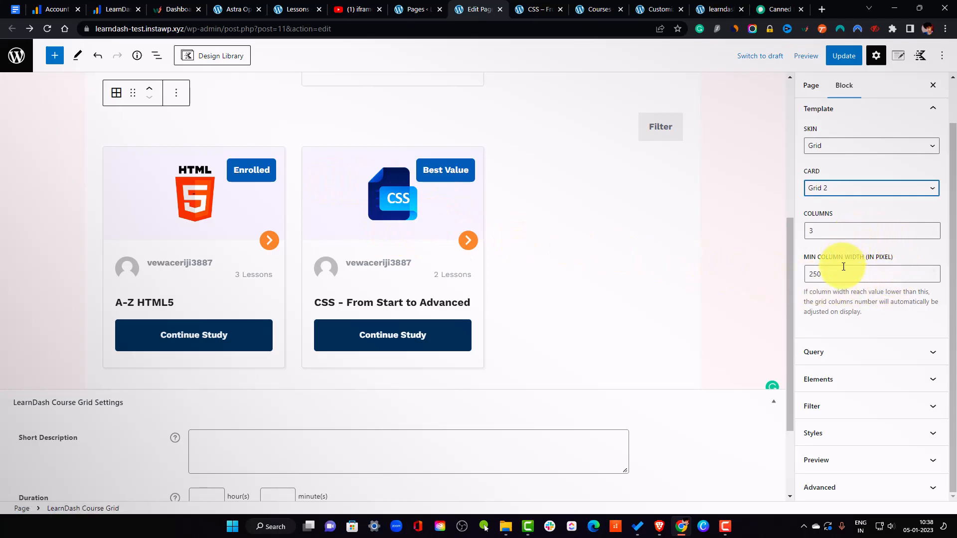
In the Course Grid's query settings, order the courses by Published Date and keep the order Descending.
click(842, 351)
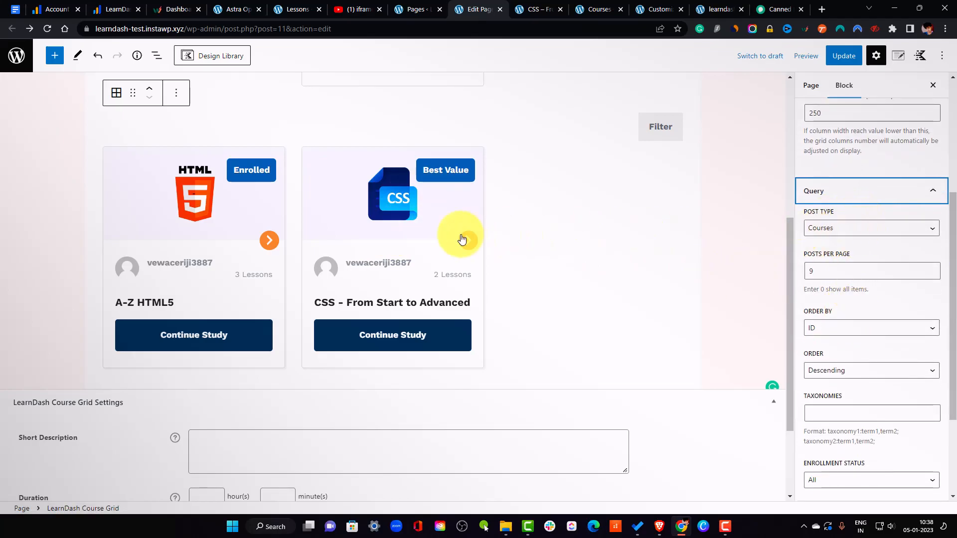
click(833, 228)
click(839, 225)
click(840, 270)
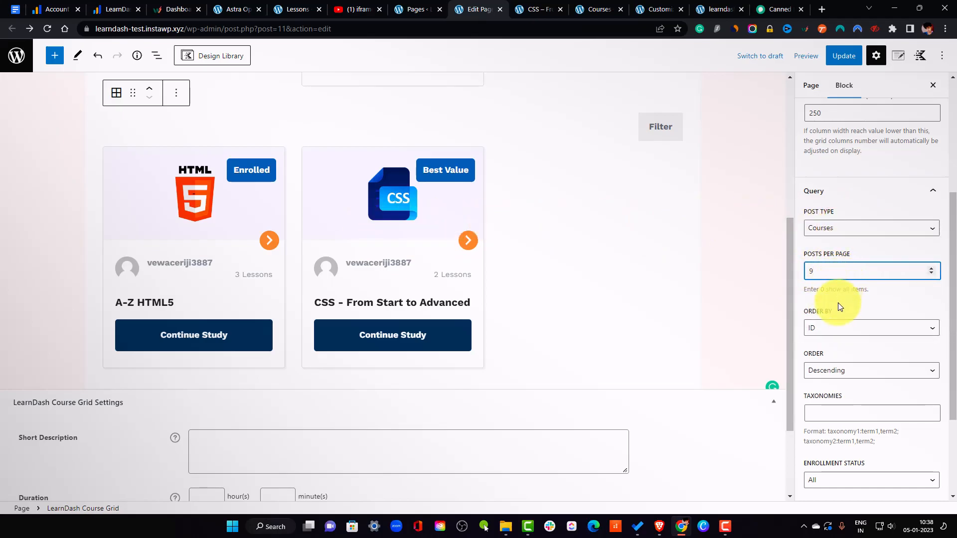
click(837, 329)
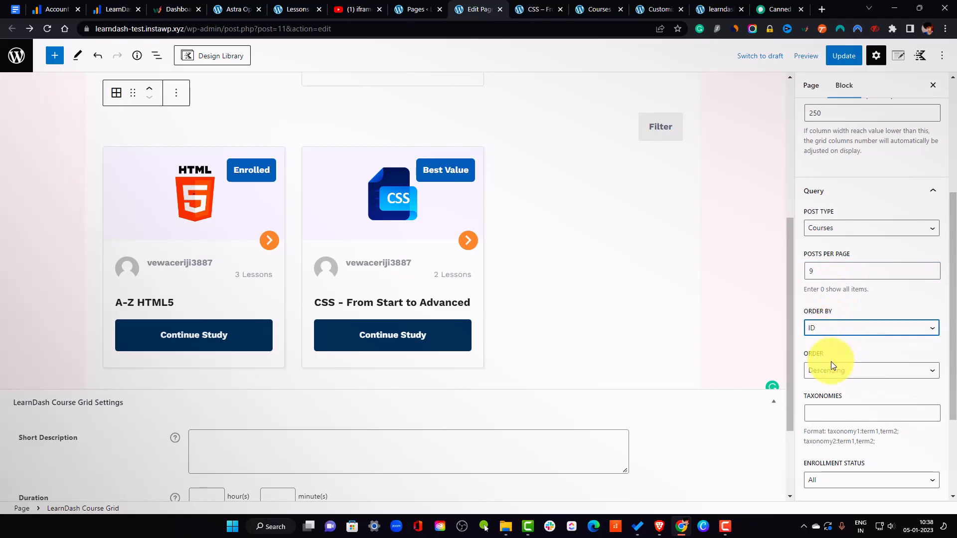
click(830, 326)
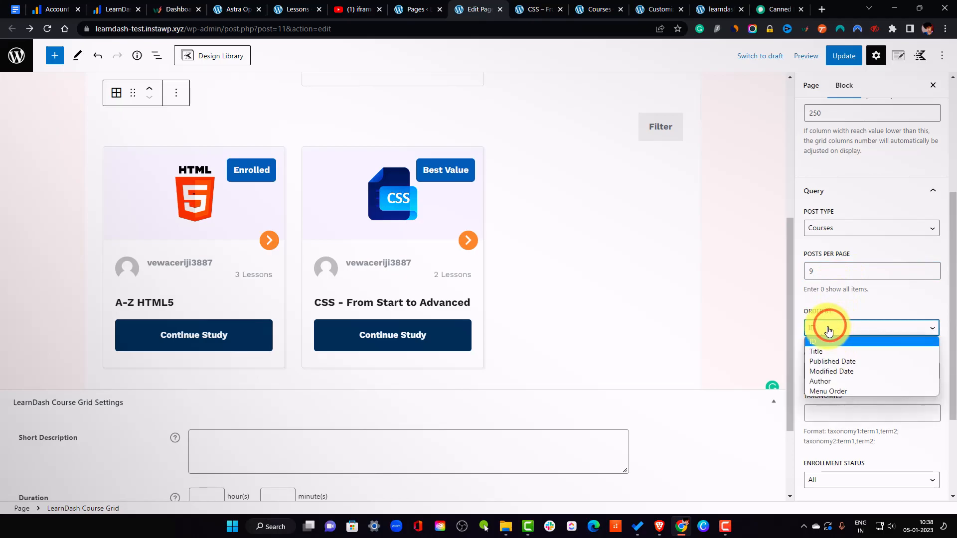
click(845, 364)
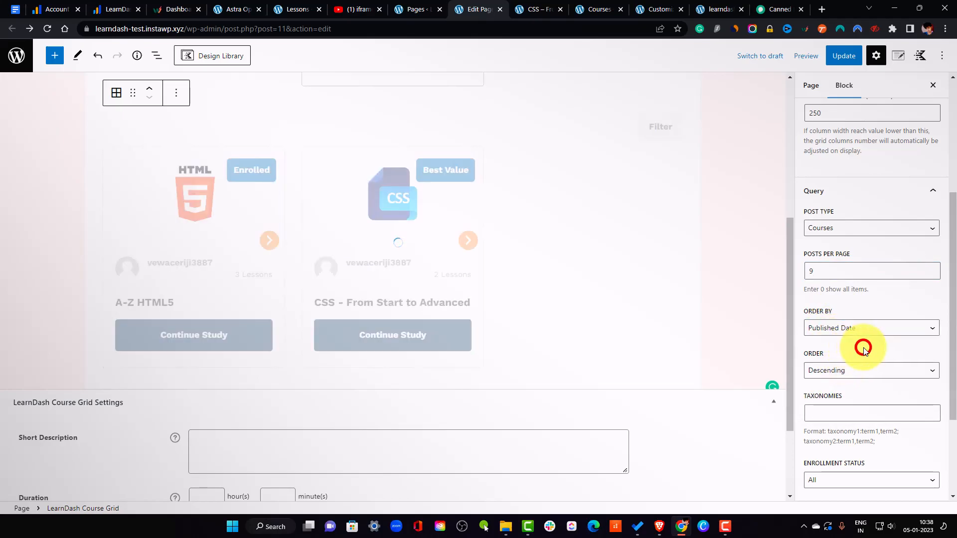
click(848, 374)
click(855, 379)
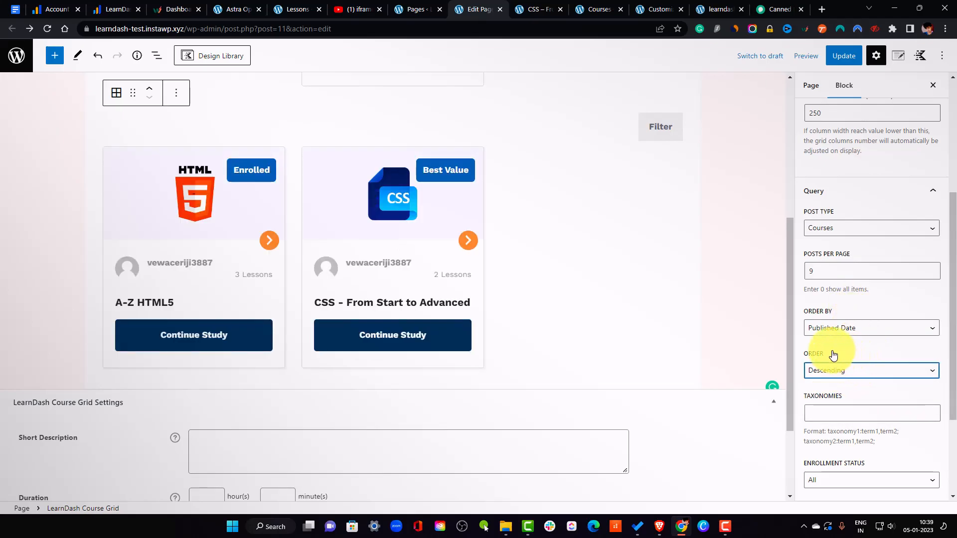
In the Course Grid's elements, turn on the progress bar and turn off Description and Clickable Title.
scroll(887, 256, down, 4)
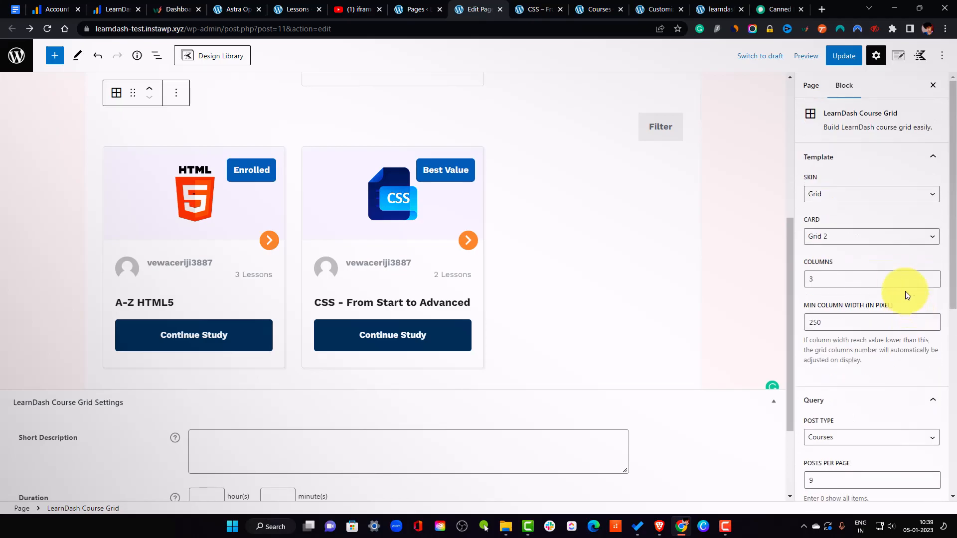
click(860, 396)
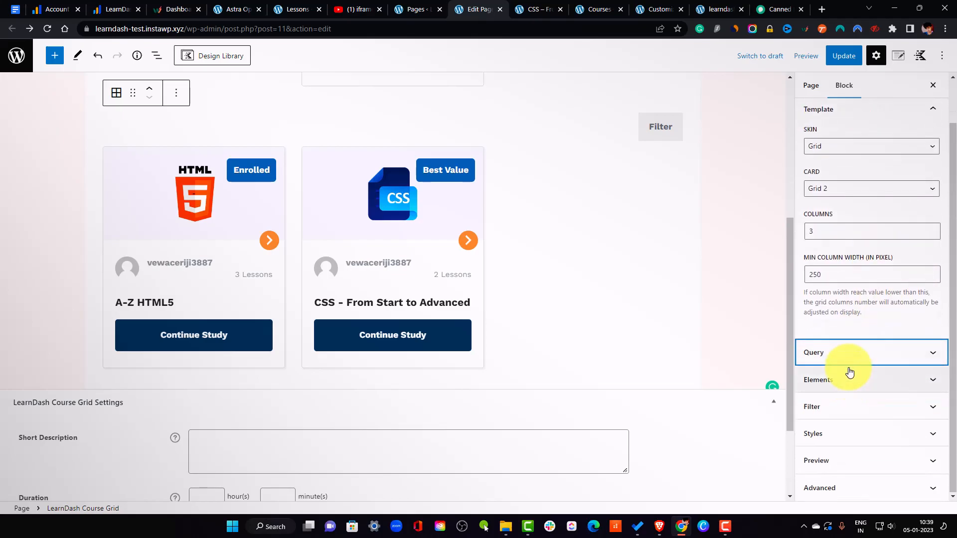
click(849, 380)
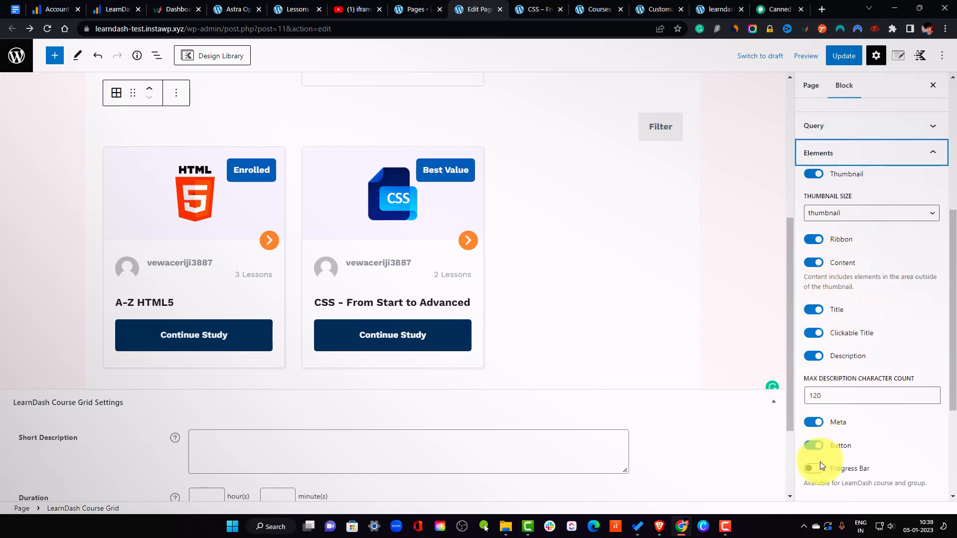
click(818, 470)
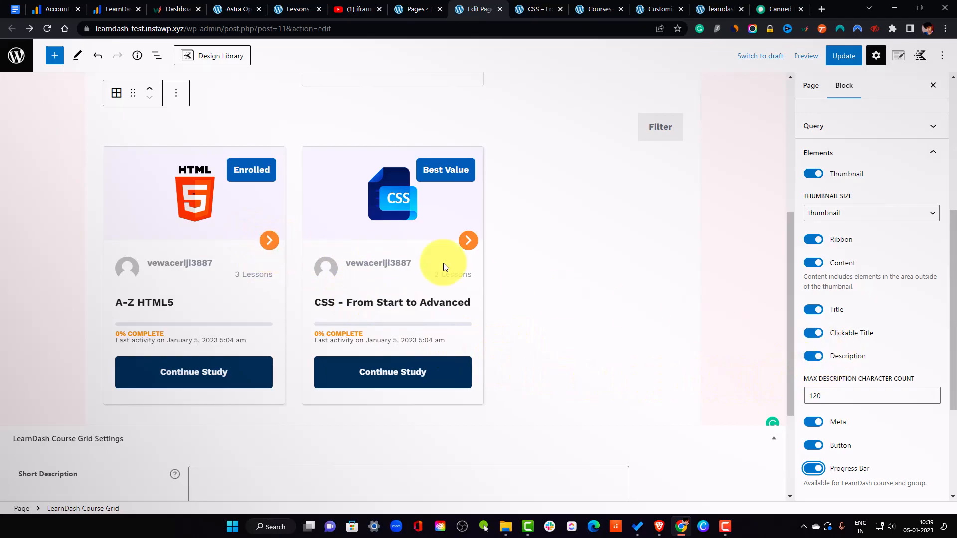
click(807, 355)
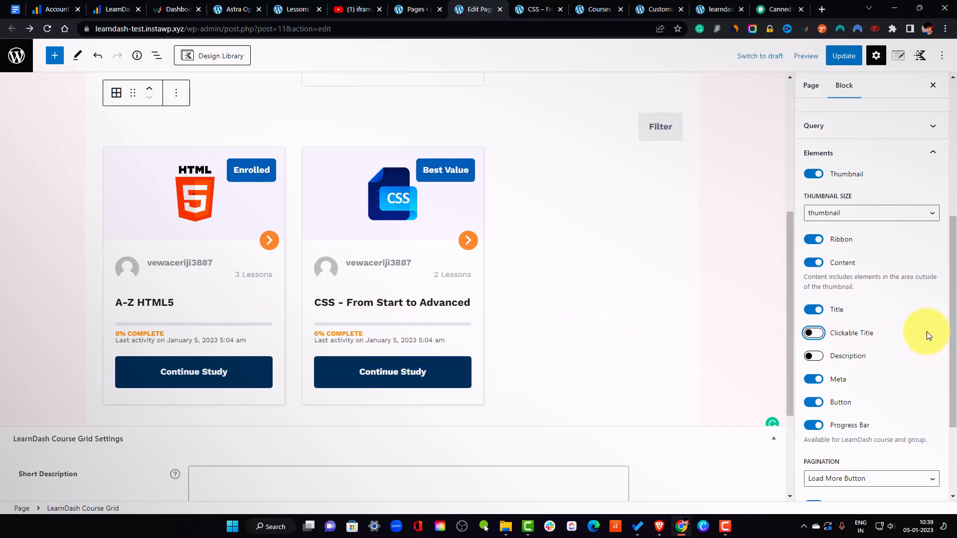
Delete the LearnDash Course List block from the Courses page, keeping only the Course Grid block.
scroll(865, 310, up, 4)
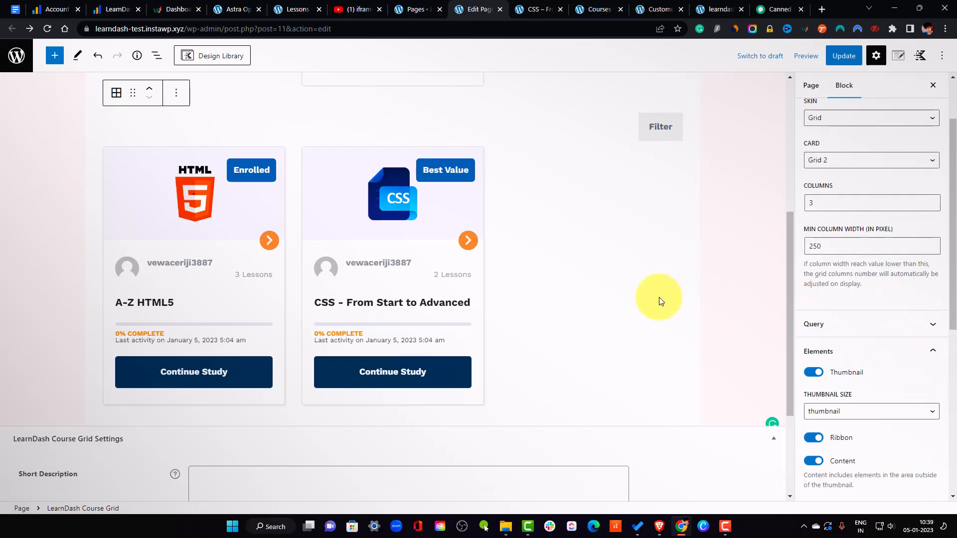
scroll(598, 210, up, 5)
click(647, 216)
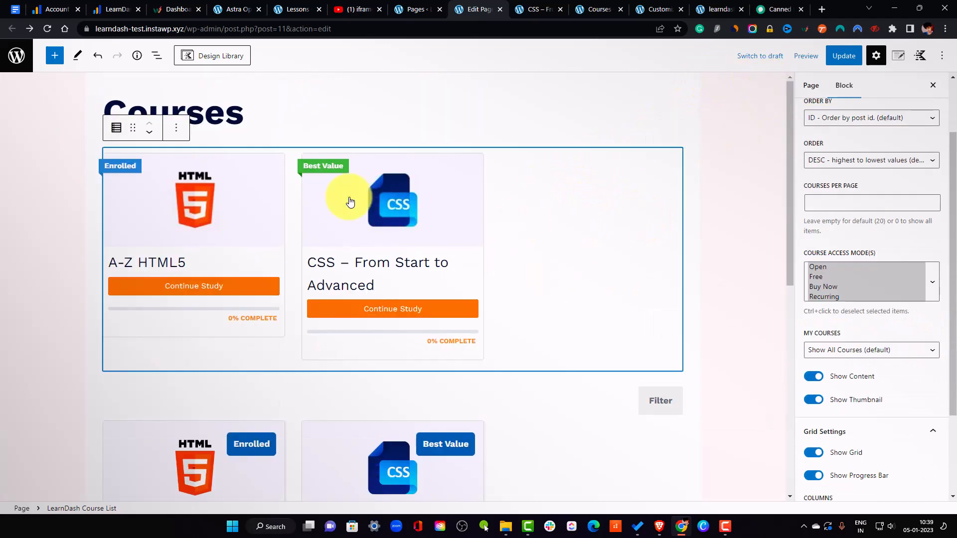
click(178, 131)
click(257, 386)
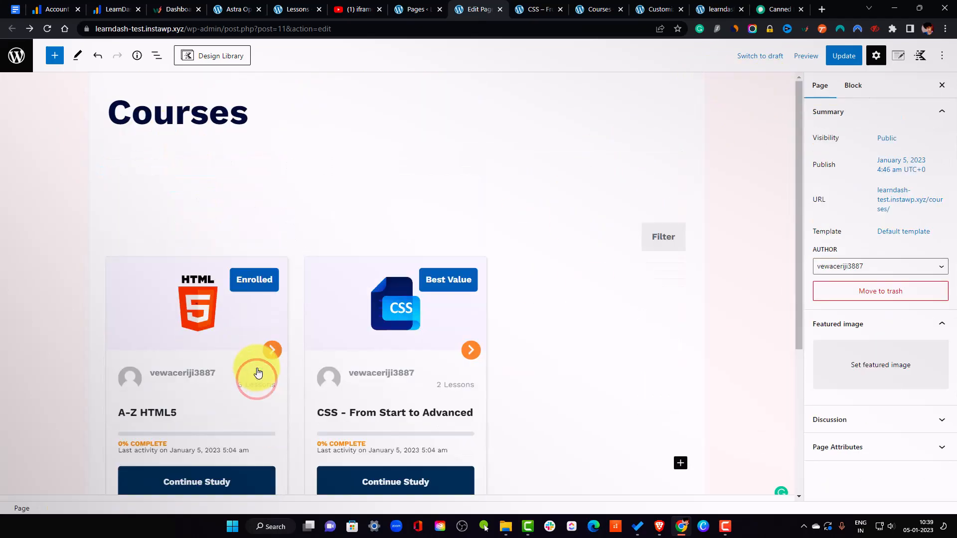
Update the Courses page and switch to the published Courses page in its browser tab.
click(843, 56)
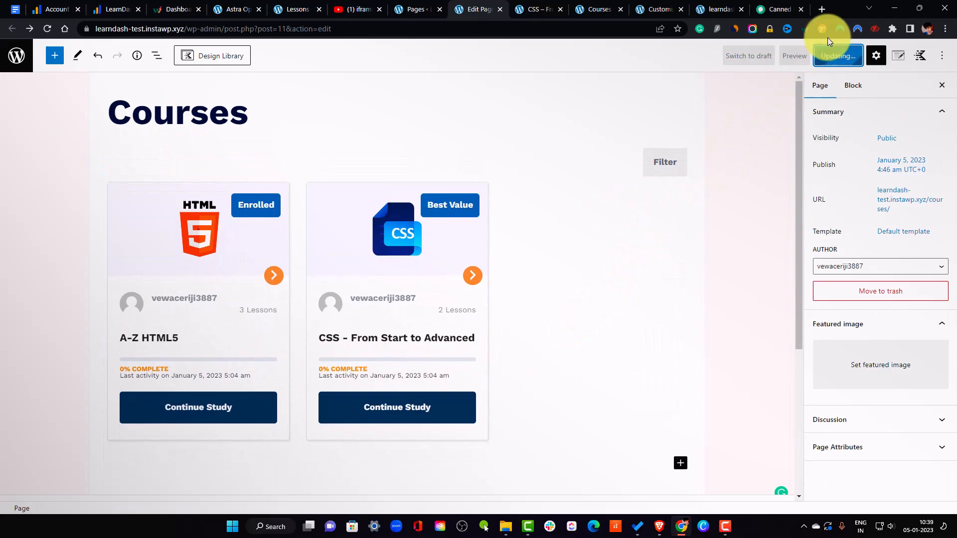
click(594, 9)
right_click(593, 9)
click(624, 68)
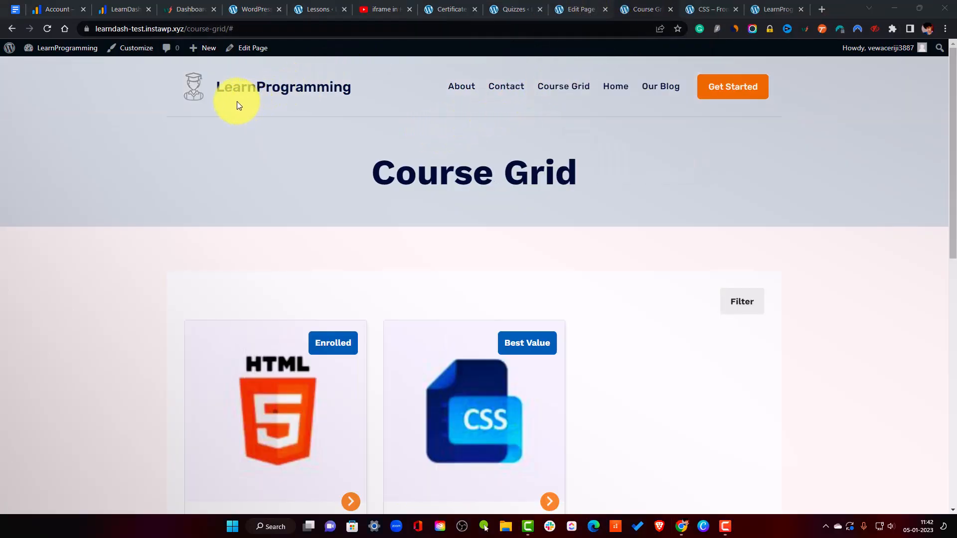
Review the published Course Grid page and open the grid's filter to examine its keyword and price options.
scroll(463, 117, down, 3)
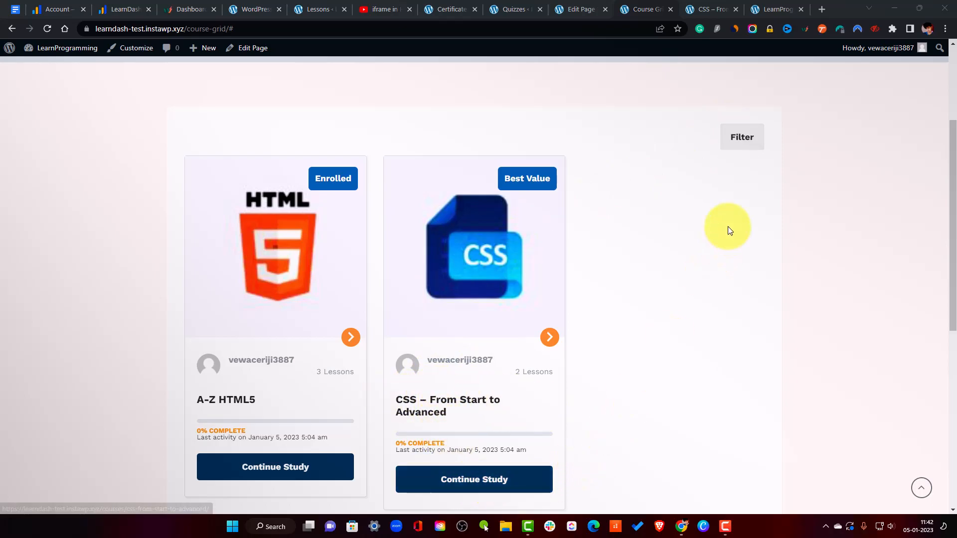
scroll(609, 301, up, 3)
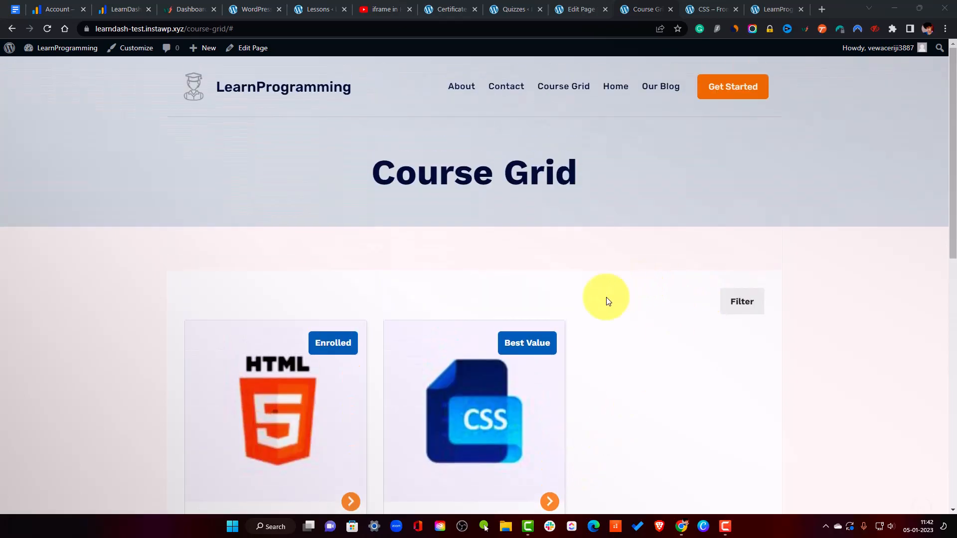
click(741, 304)
click(676, 353)
scroll(843, 351, down, 3)
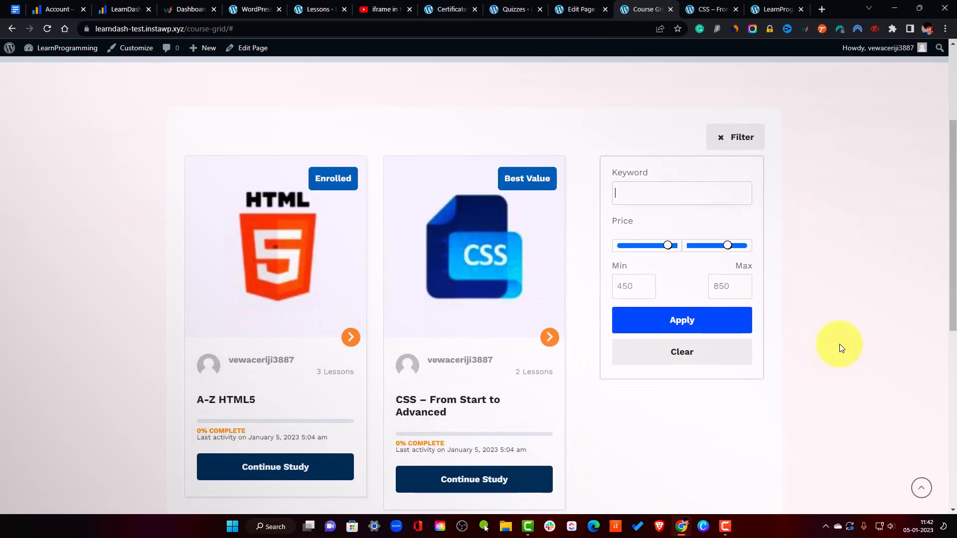
scroll(888, 275, up, 3)
scroll(787, 222, down, 5)
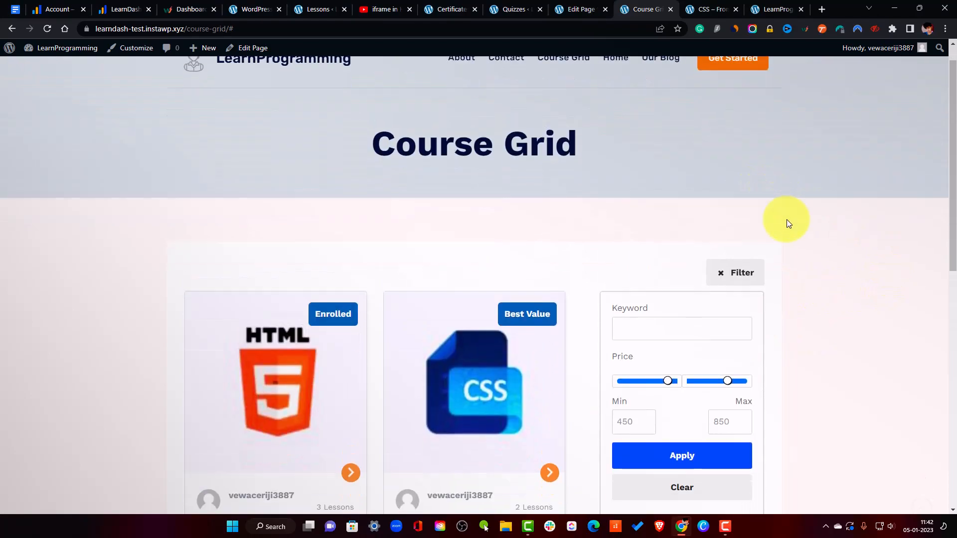
drag(955, 253, 940, 106)
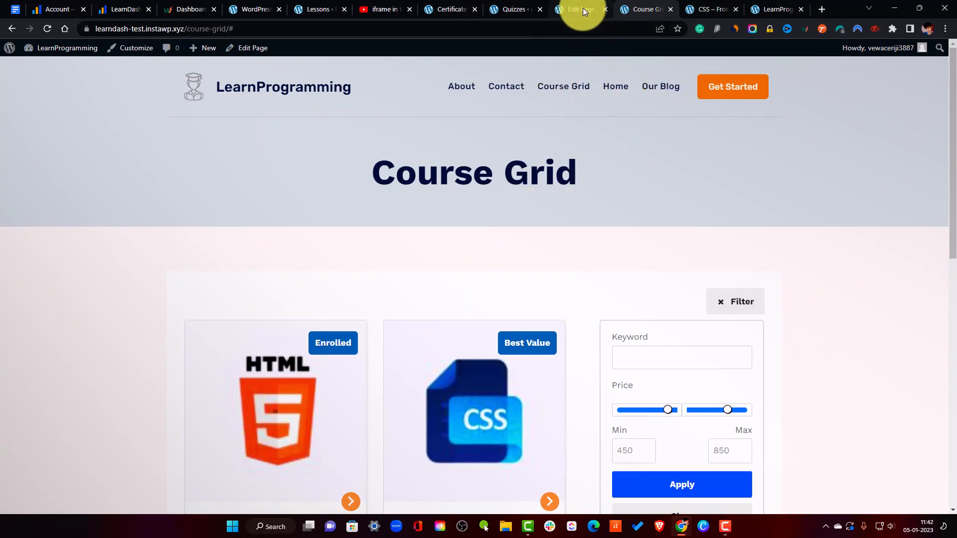
click(549, 6)
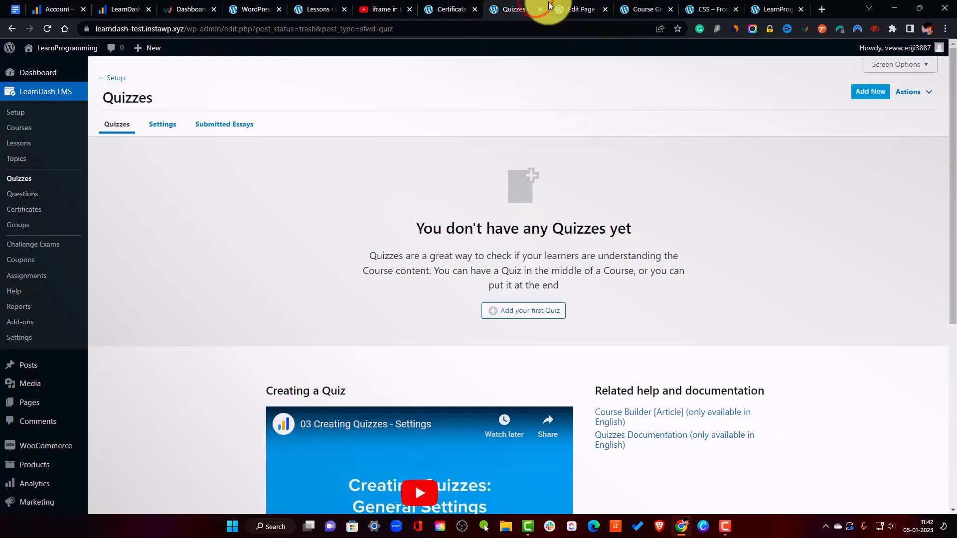
click(624, 13)
mouse_move(952, 205)
mouse_down()
mouse_move(950, 337)
mouse_move(950, 196)
mouse_up()
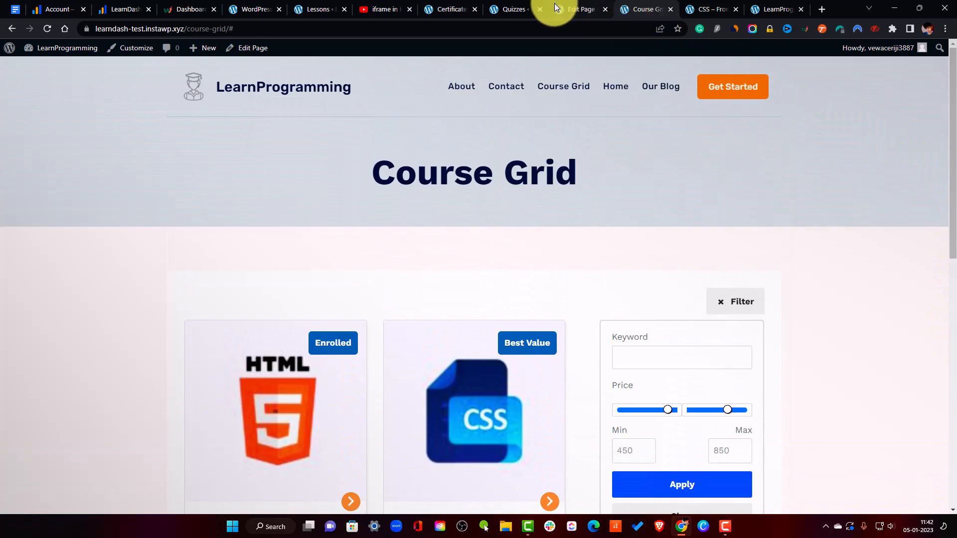
Open the LearnDash add-ons in a separate browser tab, examine the installed and available ones, and close that tab.
click(510, 7)
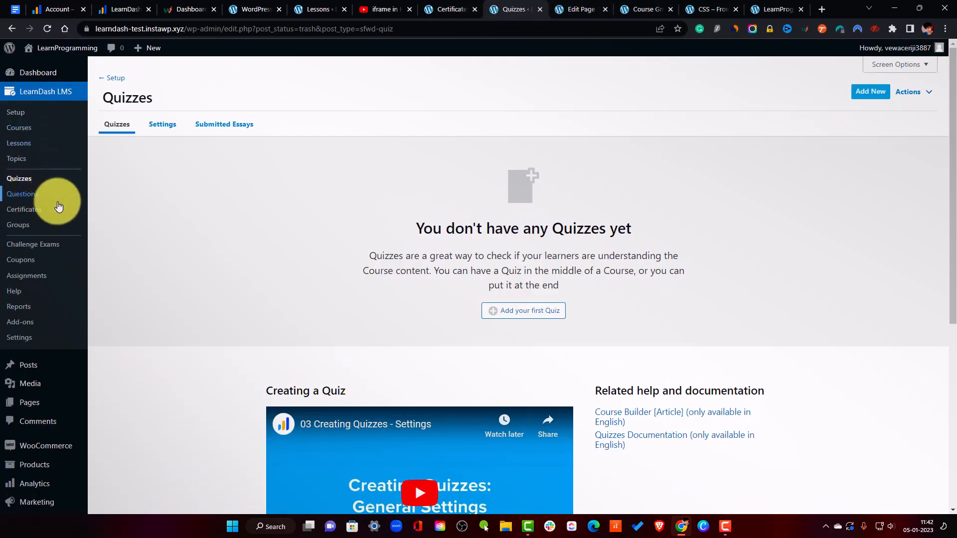
click(41, 322)
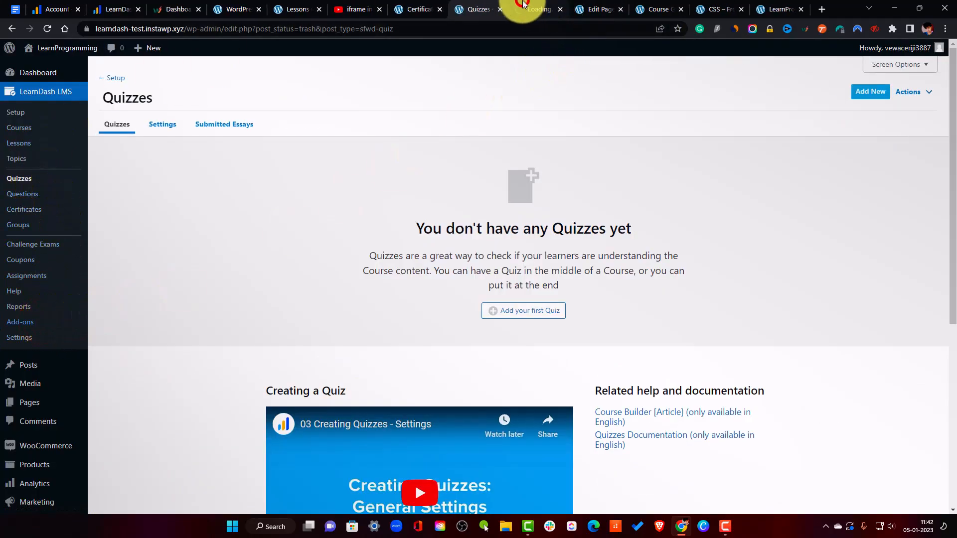
click(537, 20)
scroll(279, 247, down, 5)
scroll(349, 245, up, 5)
scroll(171, 207, down, 5)
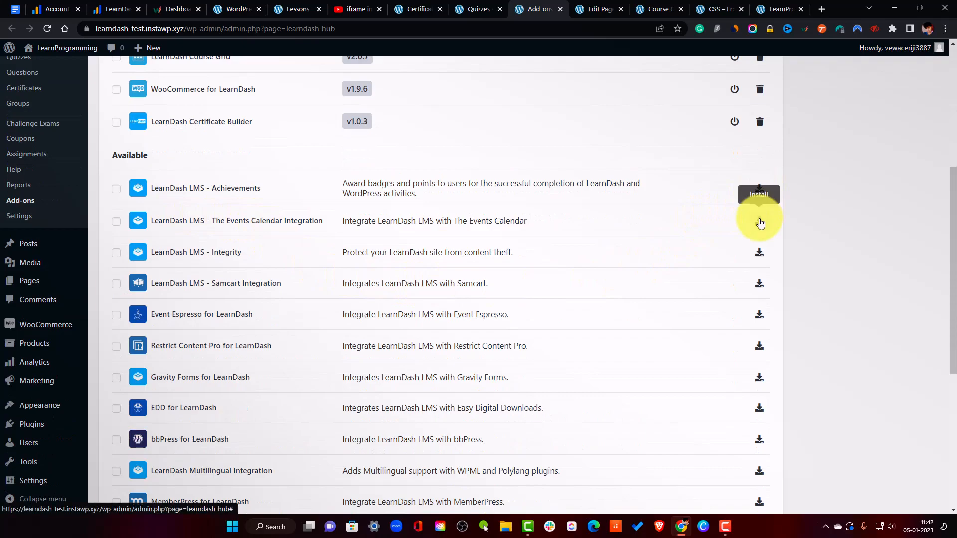
scroll(560, 149, up, 1)
scroll(293, 175, down, 4)
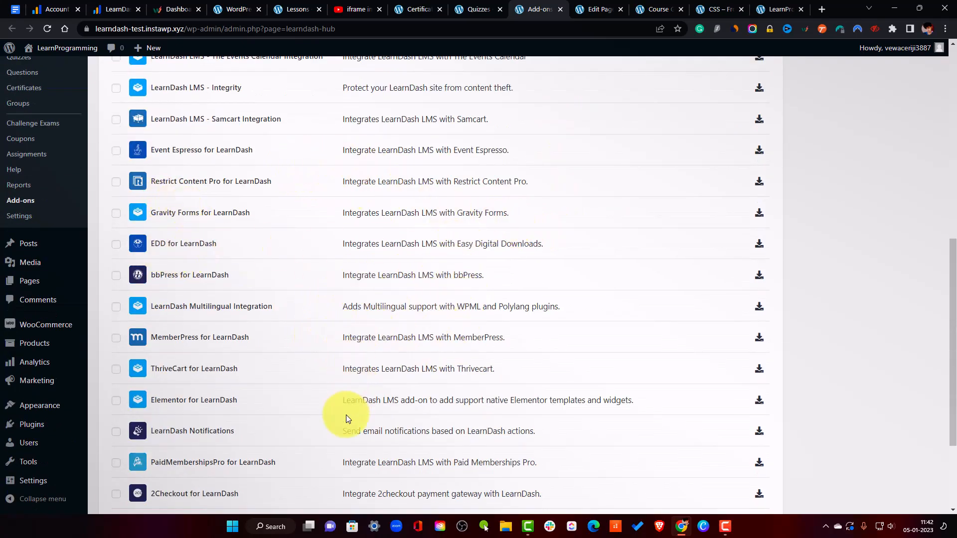
scroll(344, 414, down, 3)
scroll(581, 316, up, 4)
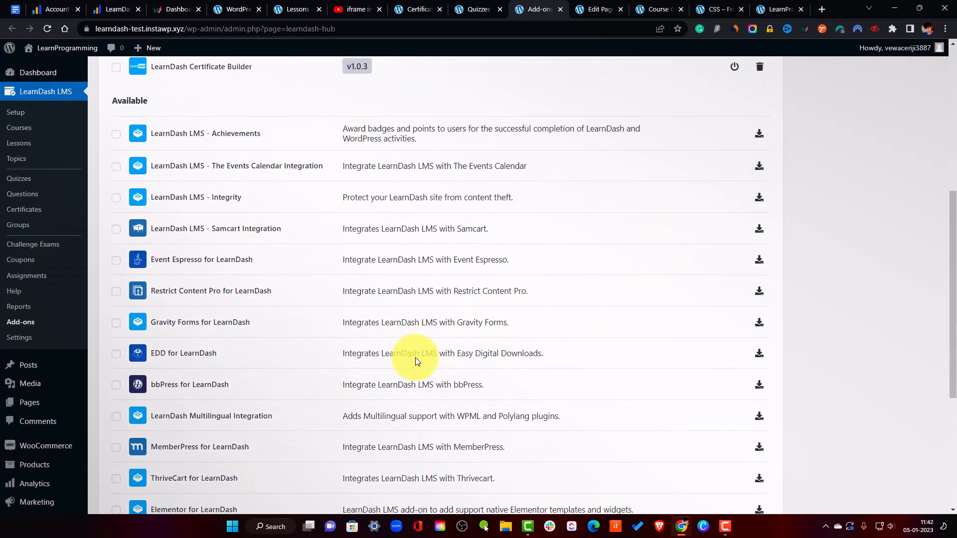
scroll(582, 107, up, 5)
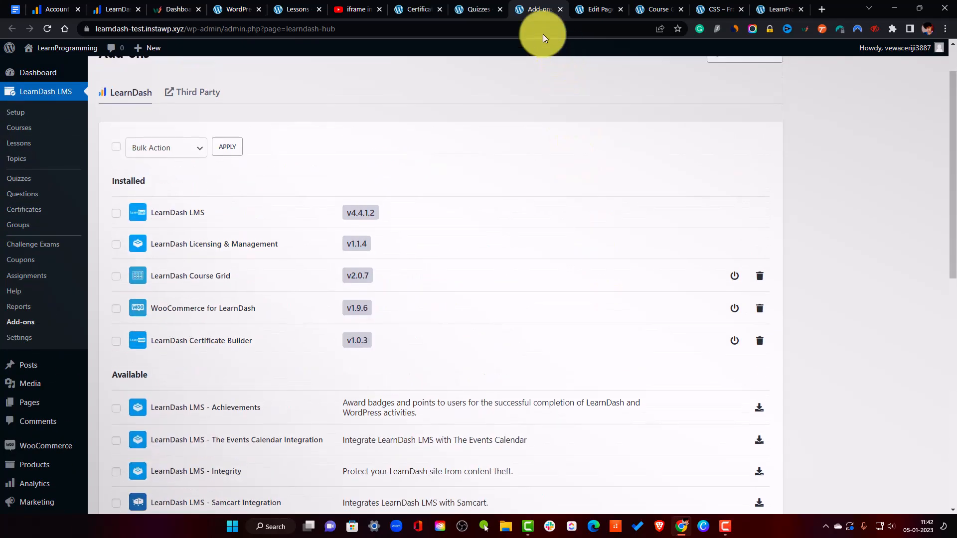
click(563, 9)
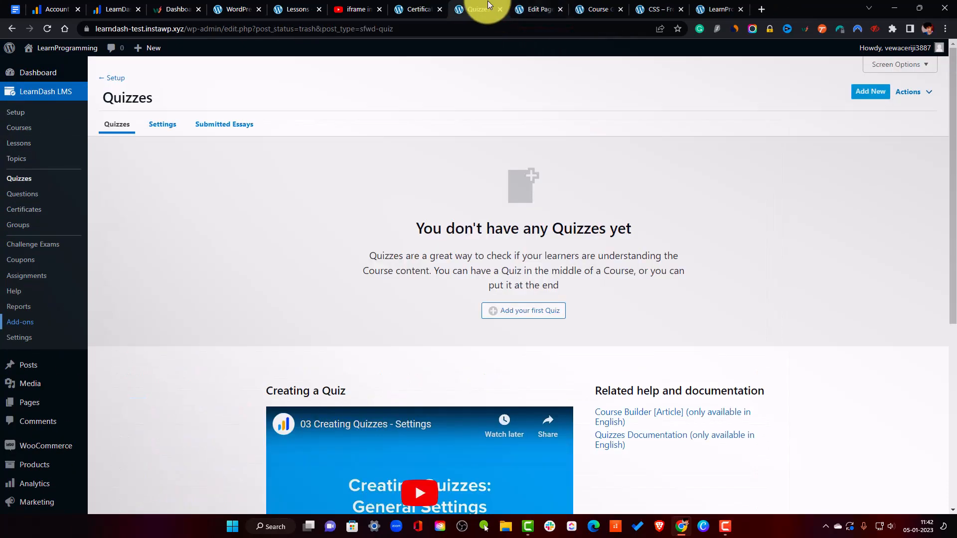
Create the first quiz with the title "CSS Quiz" and a Lorem Ipsum paragraph as its content.
click(527, 313)
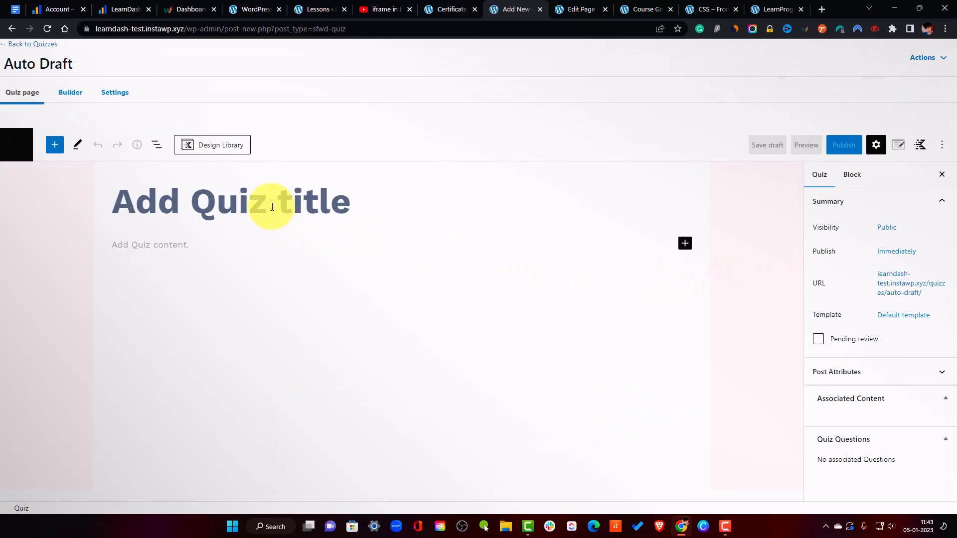
text(CSS Quiz)
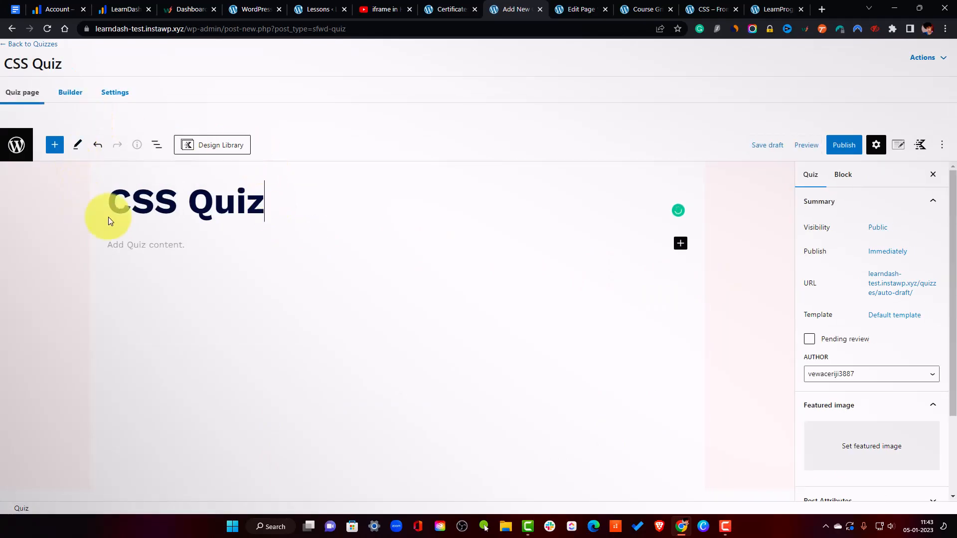
click(177, 248)
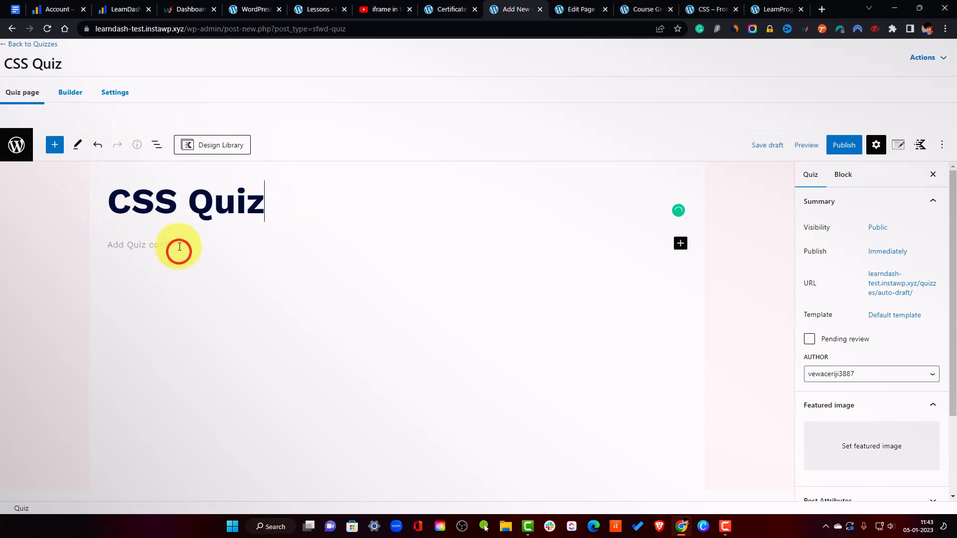
text(/)
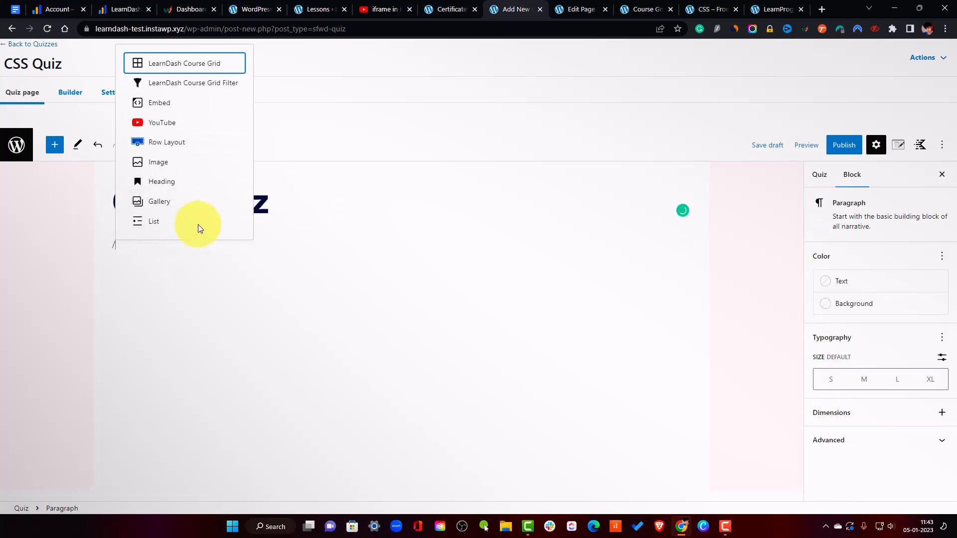
text(lor)
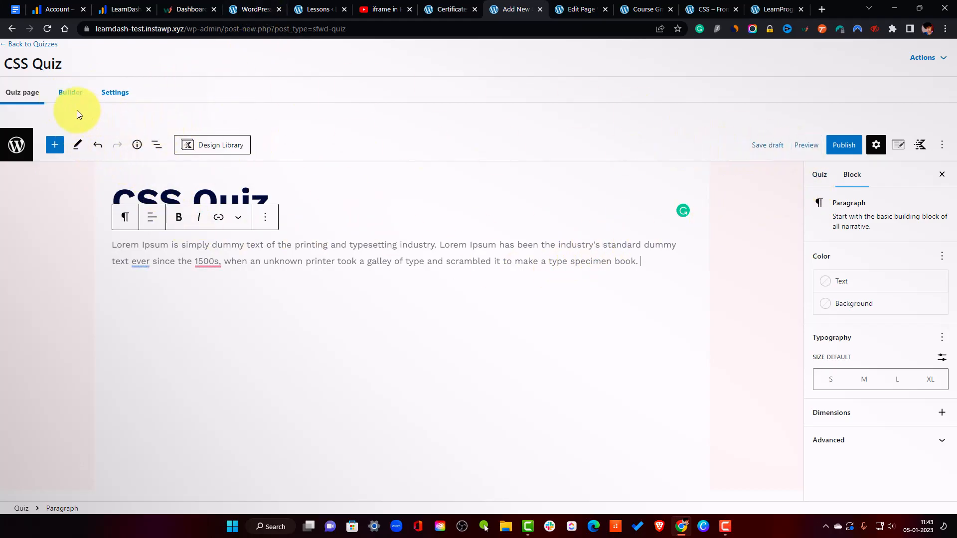
In the quiz builder, add a new question titled "Single".
click(57, 94)
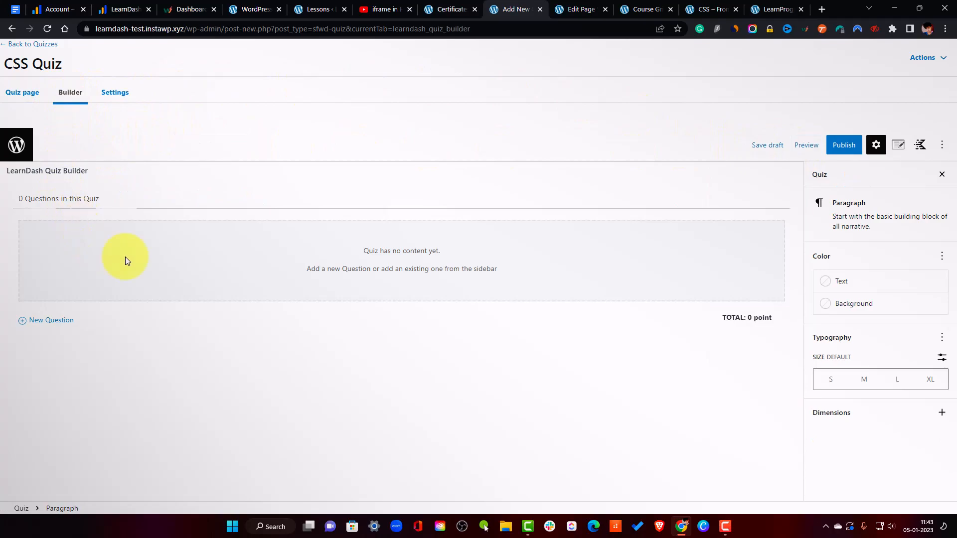
click(59, 325)
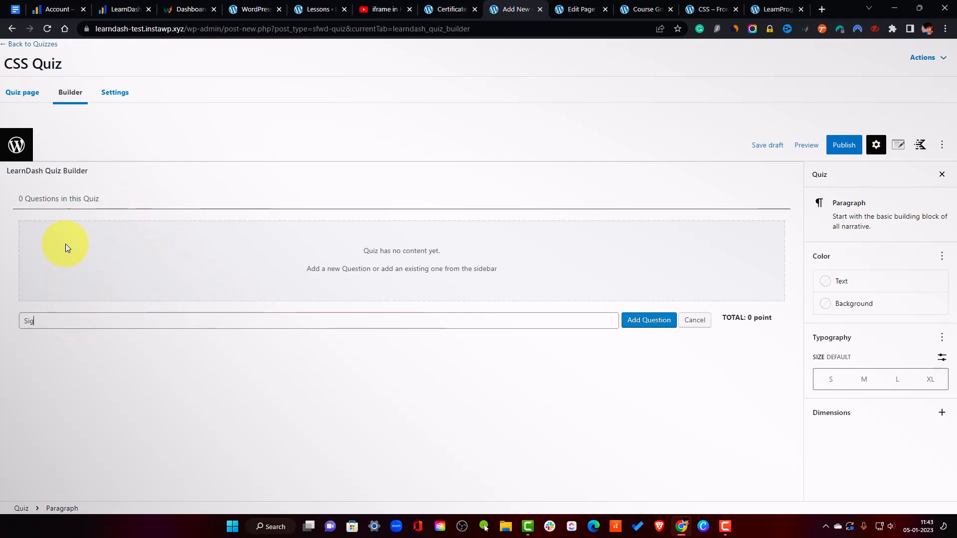
click(650, 319)
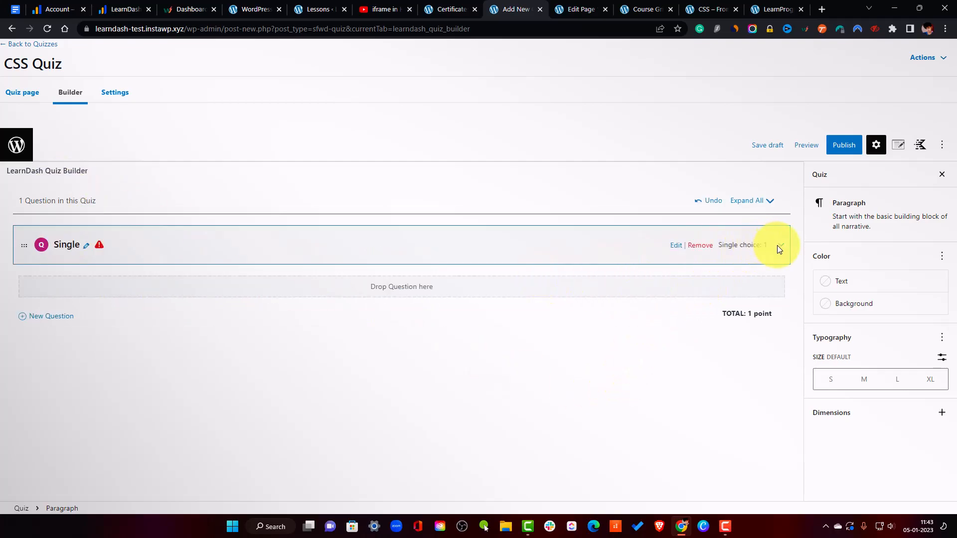
Expand the "Single" question and save its question text as "What is full form of CSS?".
click(781, 247)
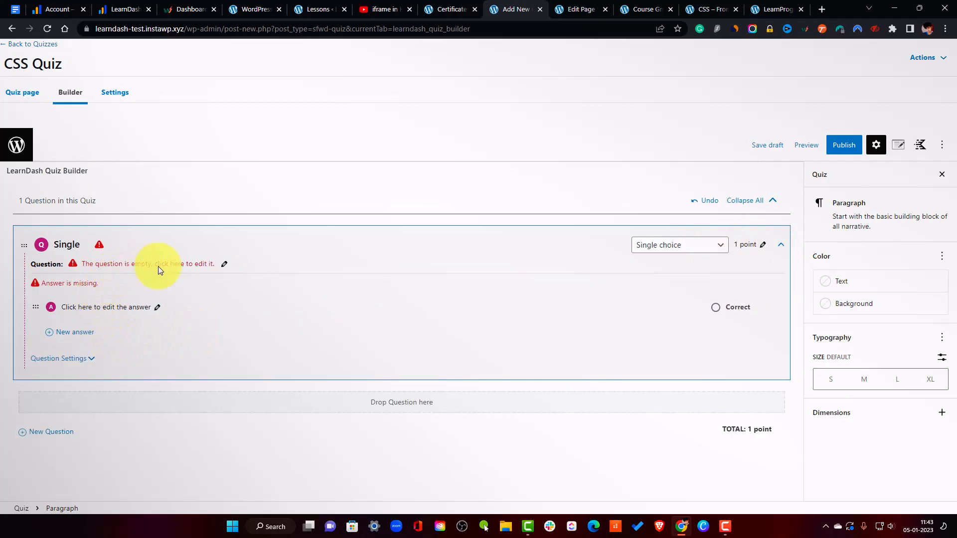
click(224, 265)
click(138, 313)
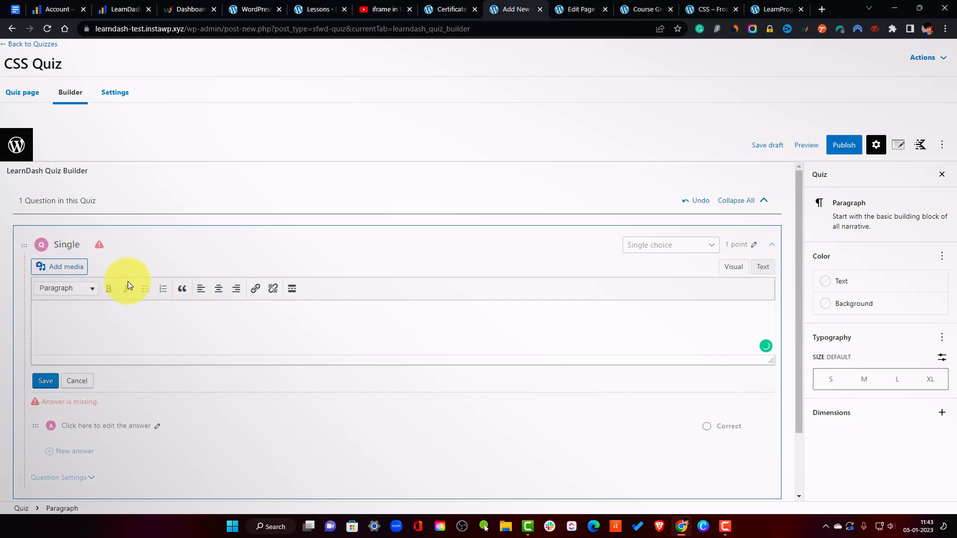
text(What is t)
text(form of CSS?)
click(54, 381)
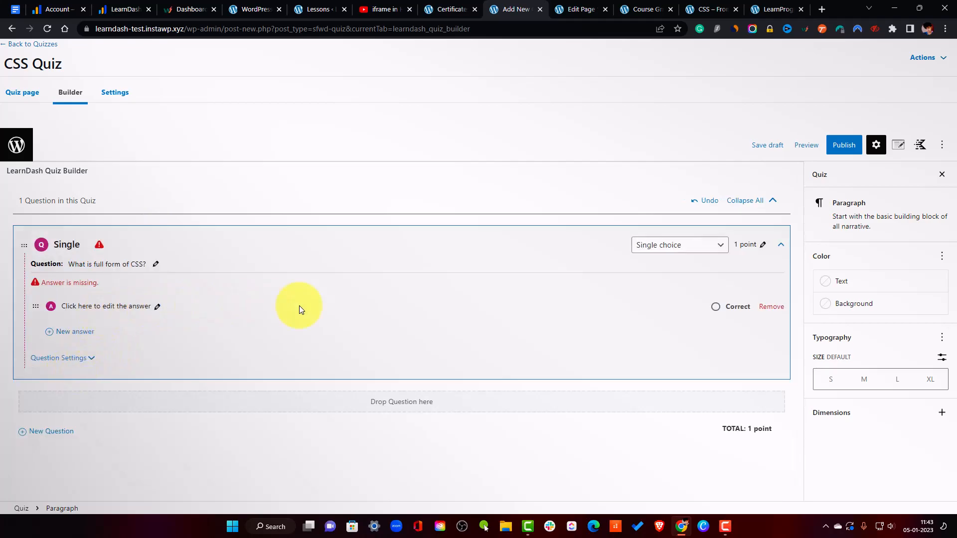
Set the question's first answer to "Cascading Style Sheet".
click(155, 309)
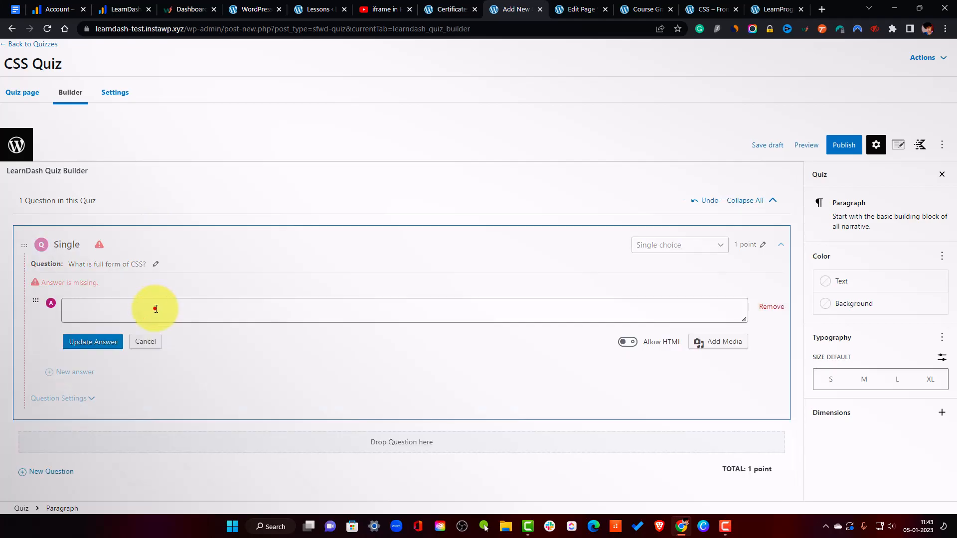
text(Casc)
key(BackSpace)
key(BackSpace)
key(BackSpace)
text(ascad)
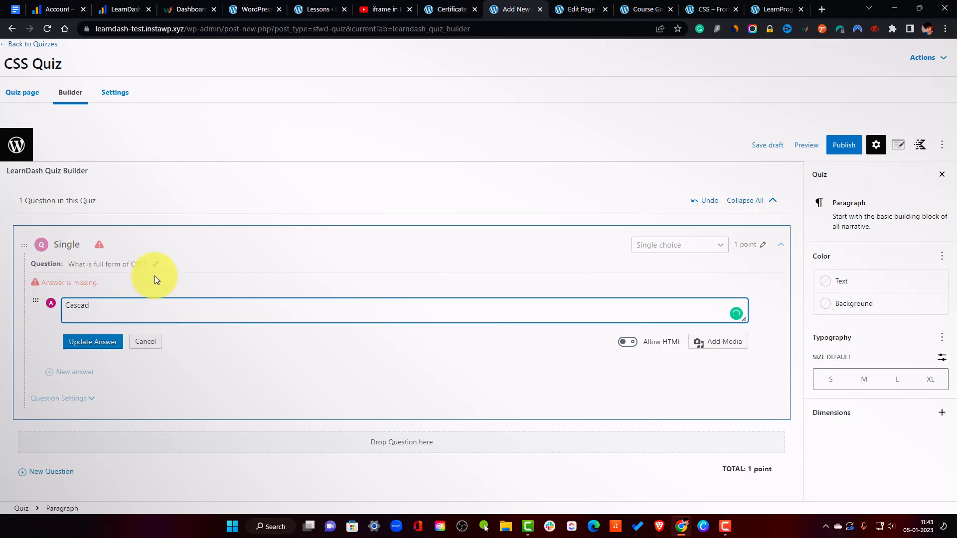
text(ing Style Sheet)
click(94, 342)
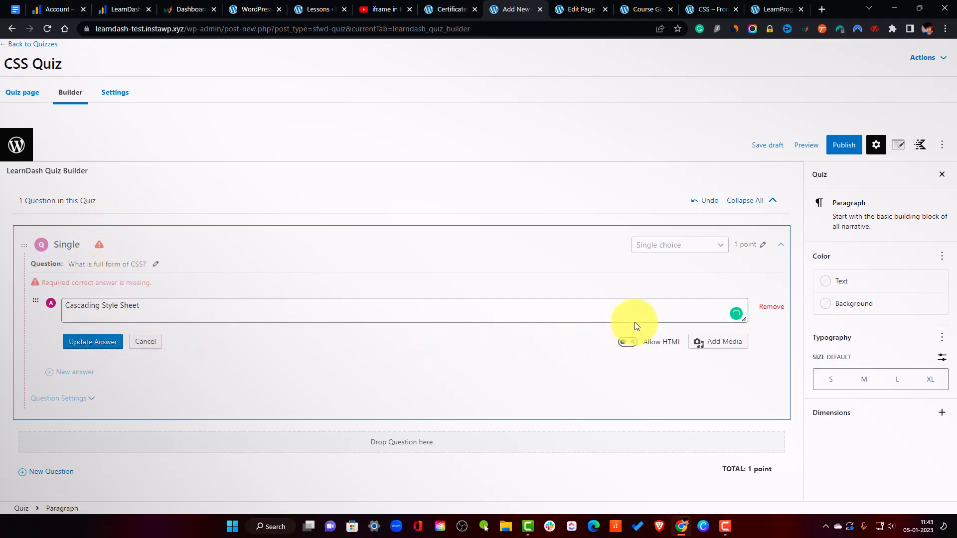
Add a second answer, "Classic Style Sheet", to the "Single" question.
click(75, 332)
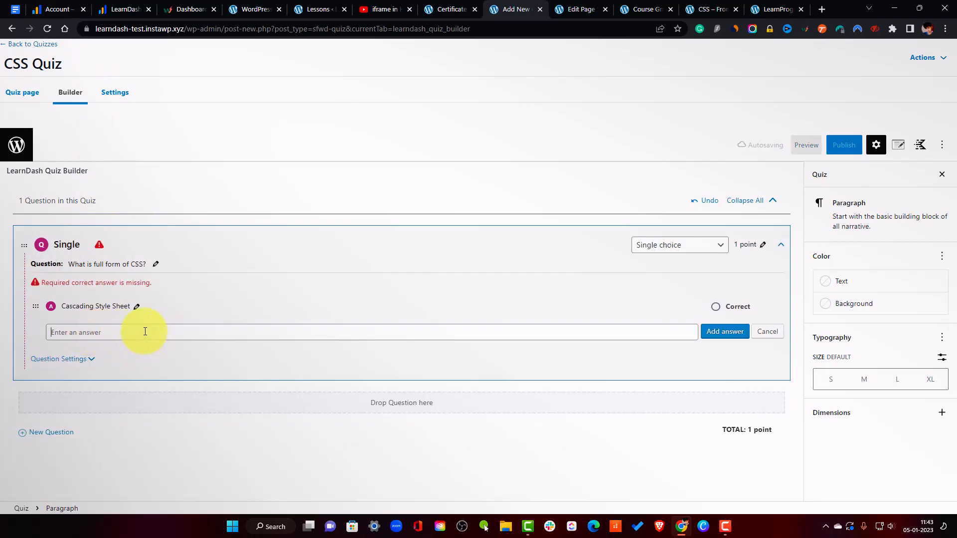
text(Classic Styl)
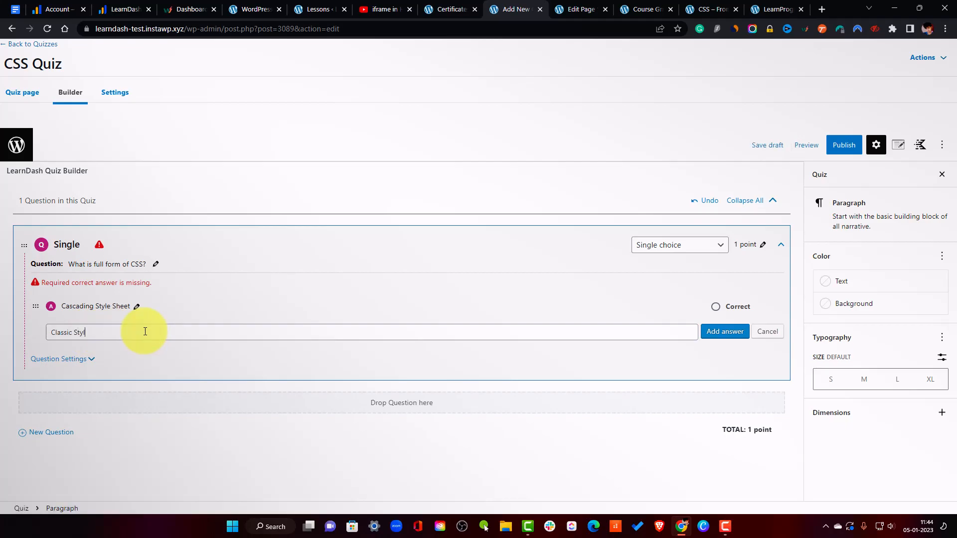
text(e Sheet)
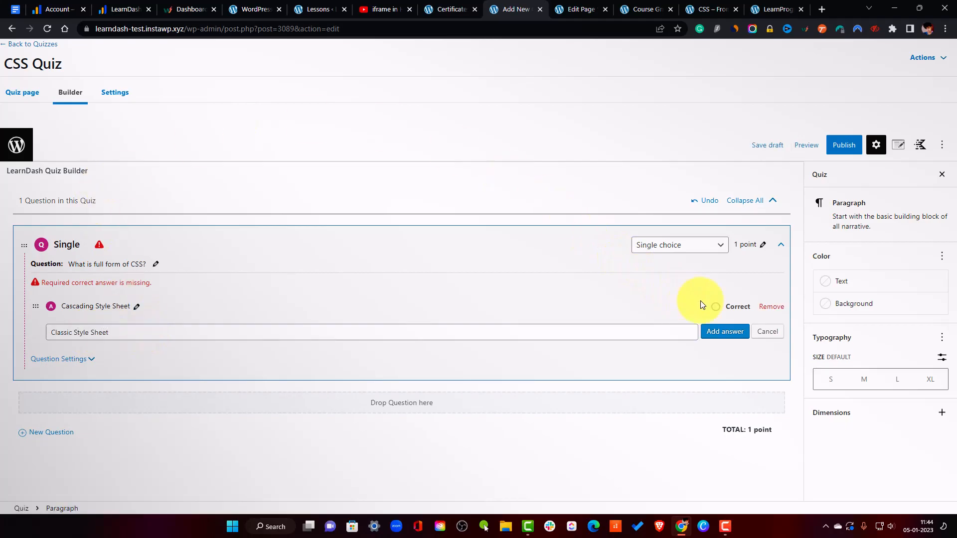
click(740, 332)
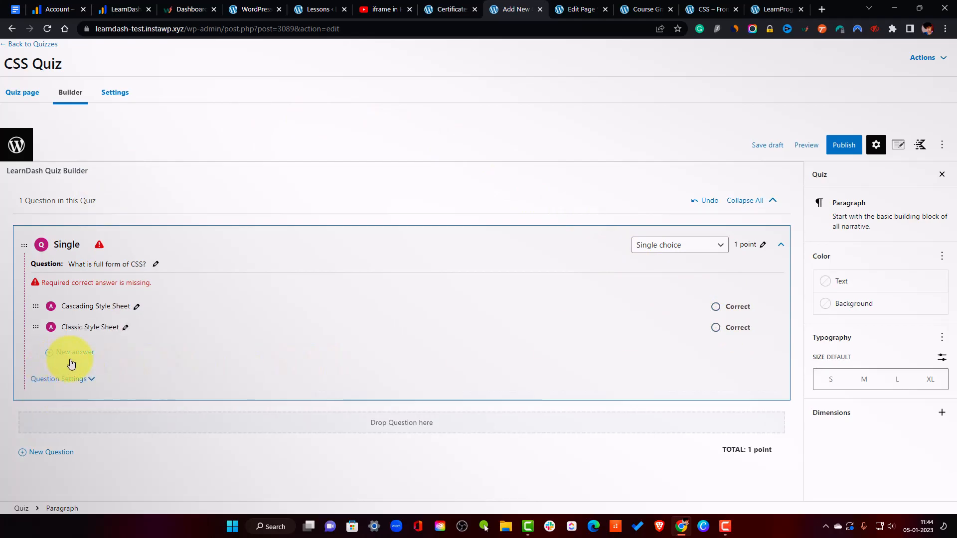
Add a third answer, "Contemporary Style Sheet", and mark "Cascading Style Sheet" as the correct answer.
click(81, 355)
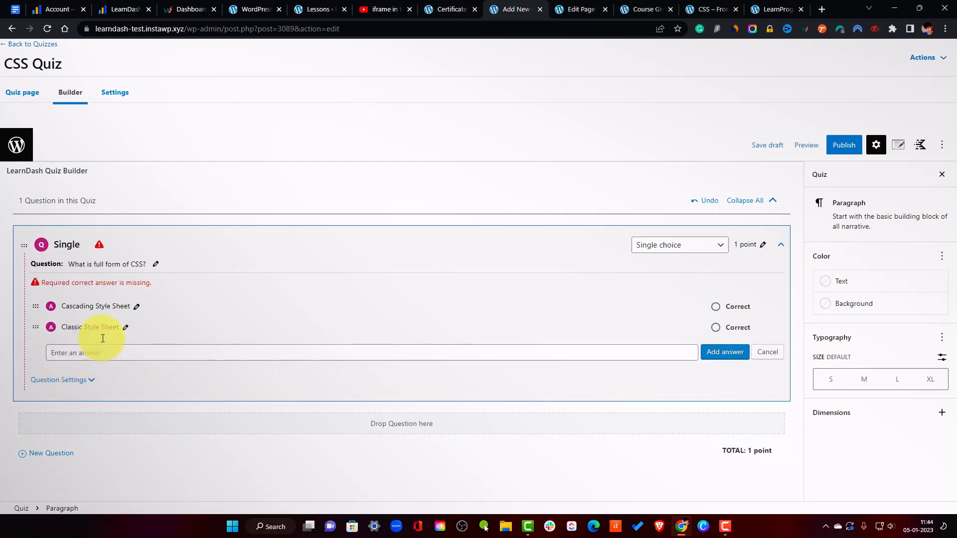
text(Contemparary)
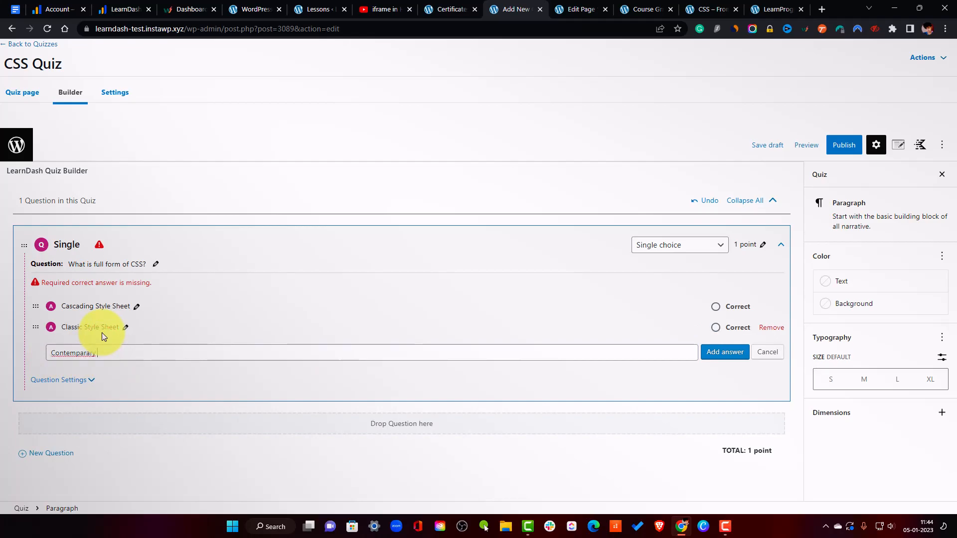
right_click(83, 354)
click(131, 194)
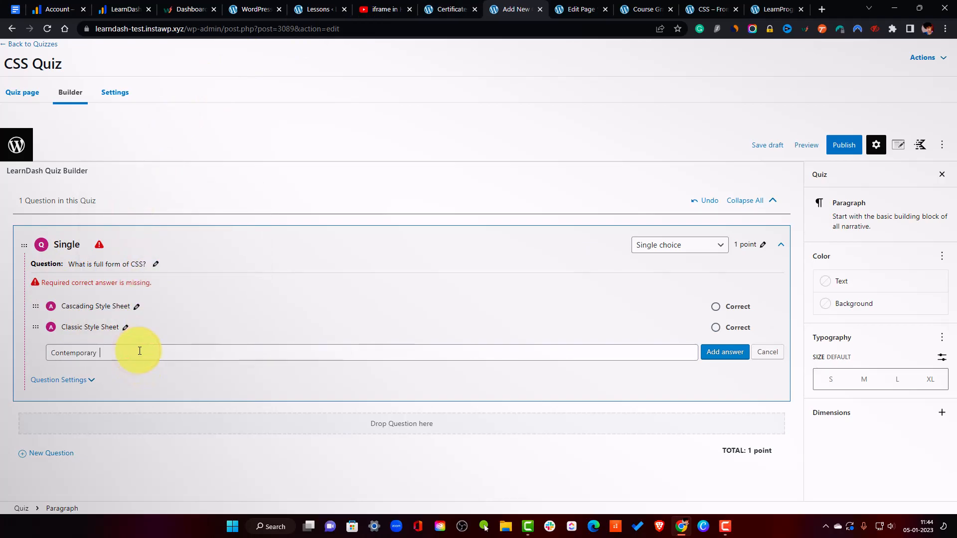
text(Style Sheet)
click(724, 354)
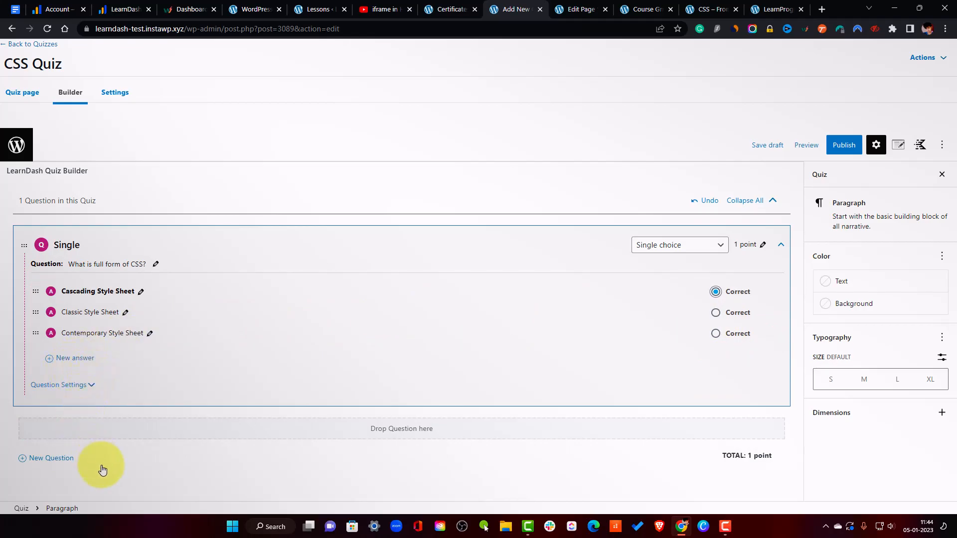
Collapse the "Single" question and publish the CSS Quiz.
click(779, 246)
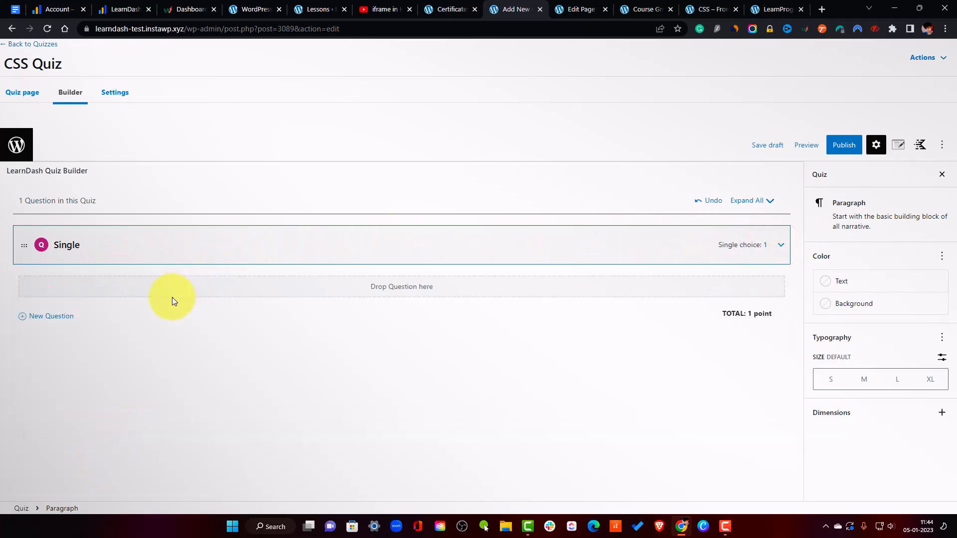
click(845, 144)
click(863, 122)
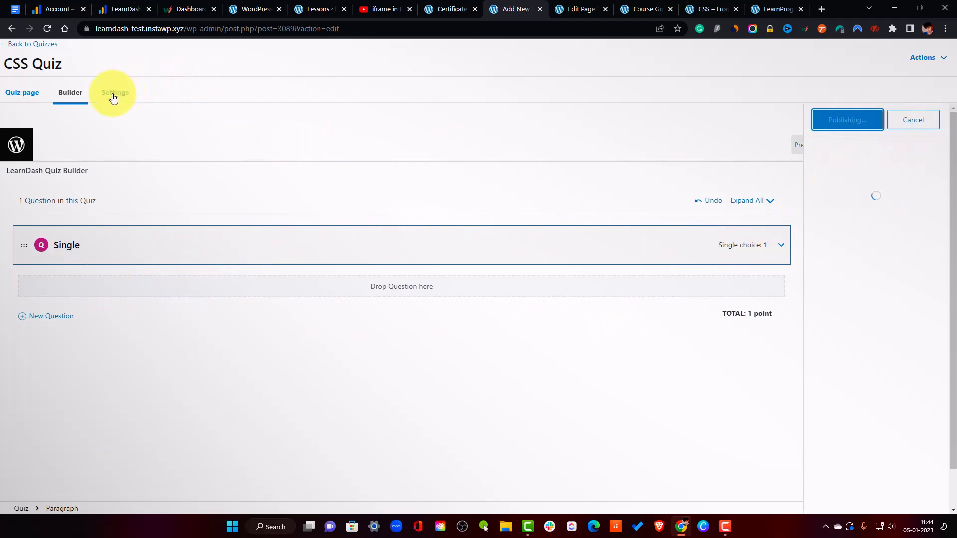
Open the quiz settings and examine the explanation and available choices for Quiz Prerequisites.
click(114, 94)
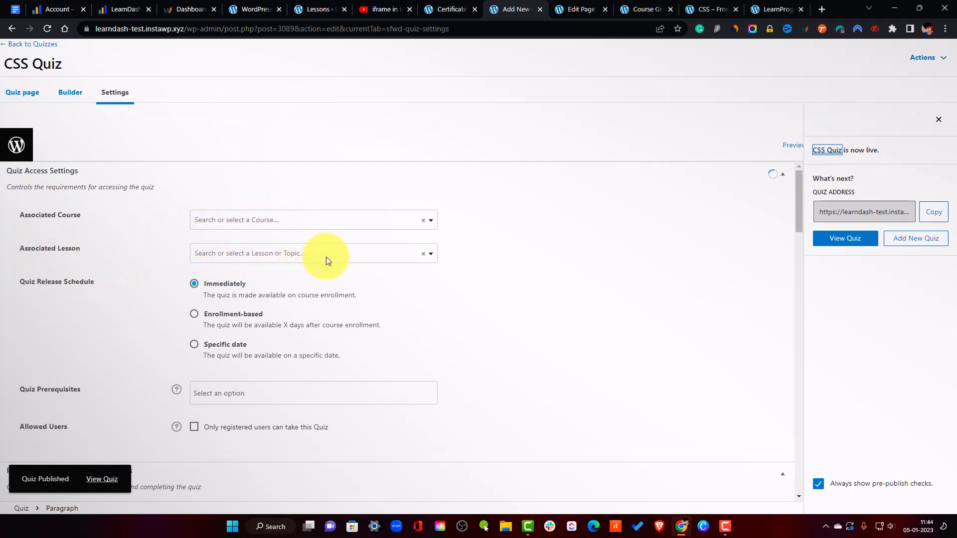
scroll(324, 261, down, 2)
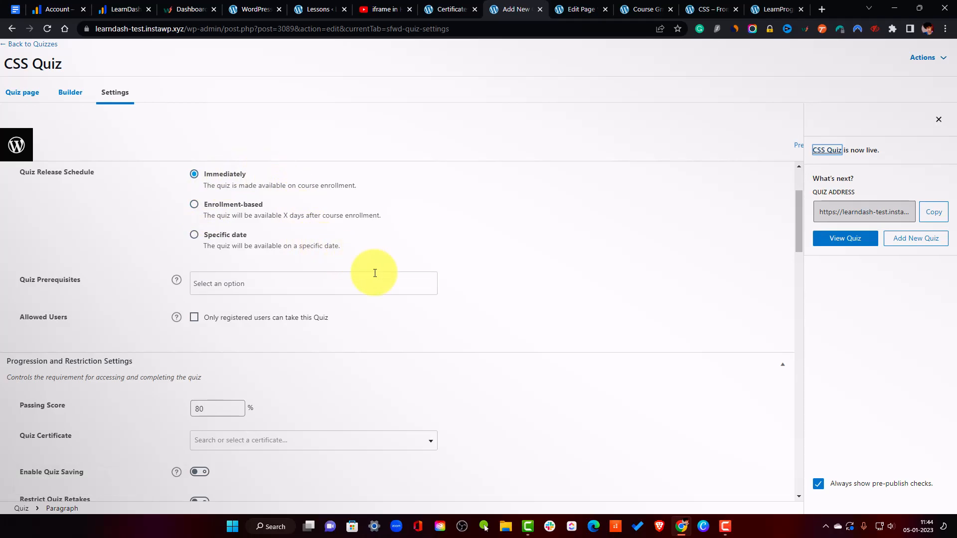
click(250, 275)
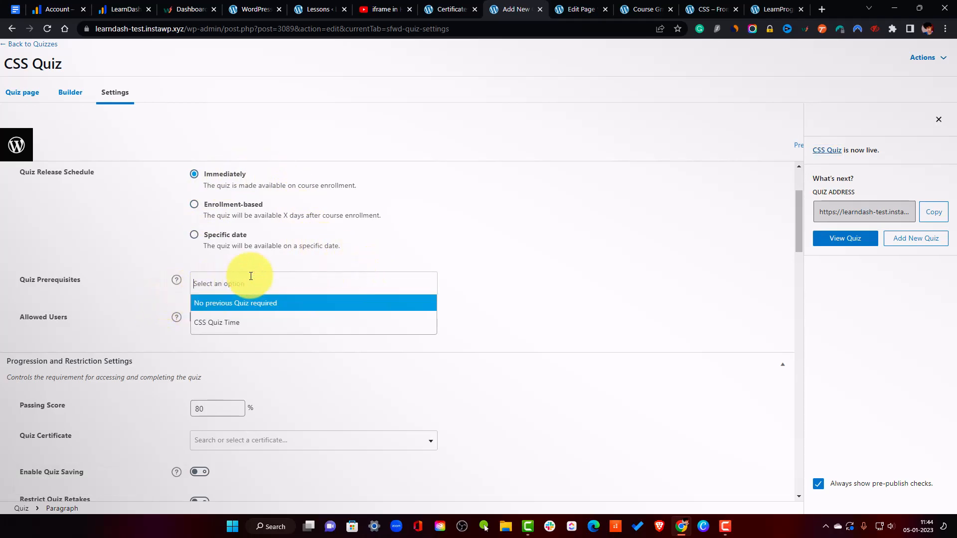
click(176, 281)
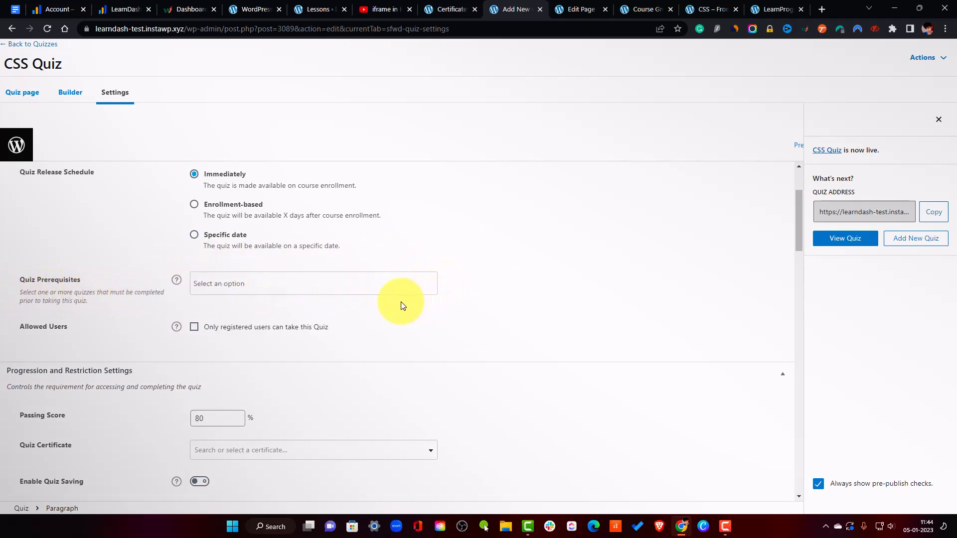
click(258, 283)
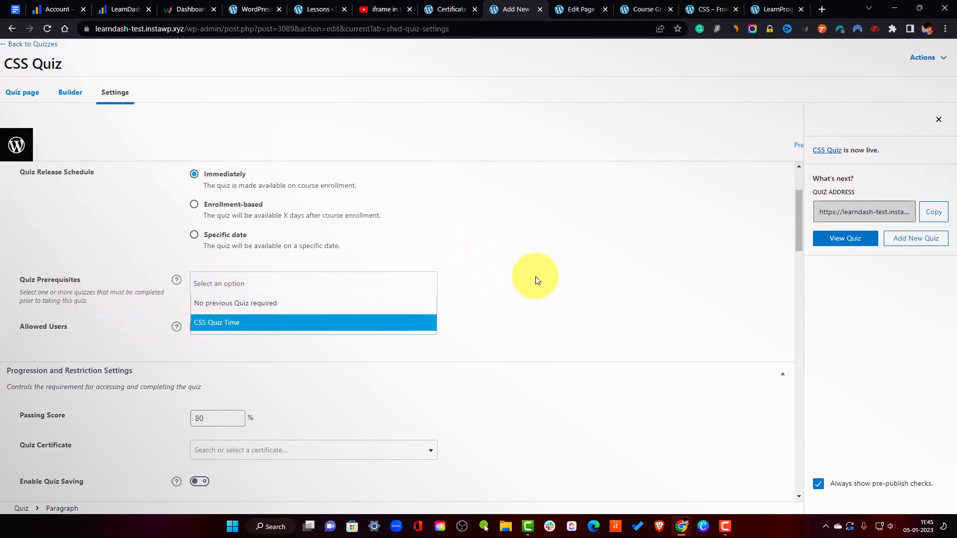
click(567, 232)
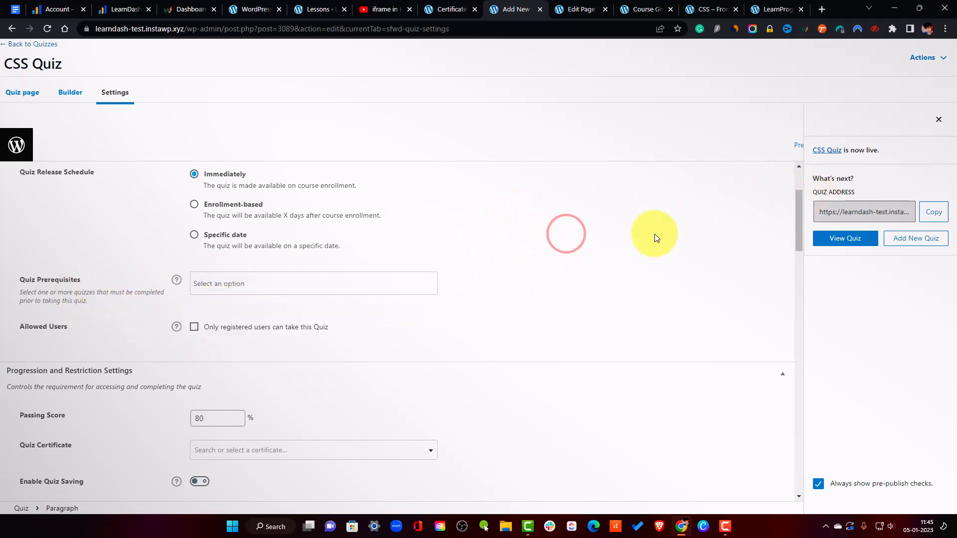
Try restricting the quiz to registered users and remove the restriction again.
drag(797, 220, 806, 189)
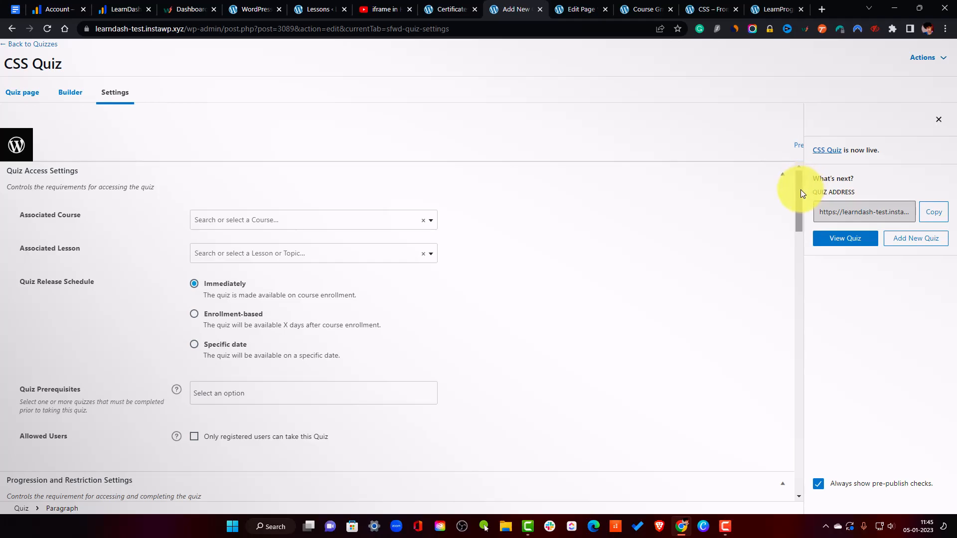
scroll(185, 364, down, 2)
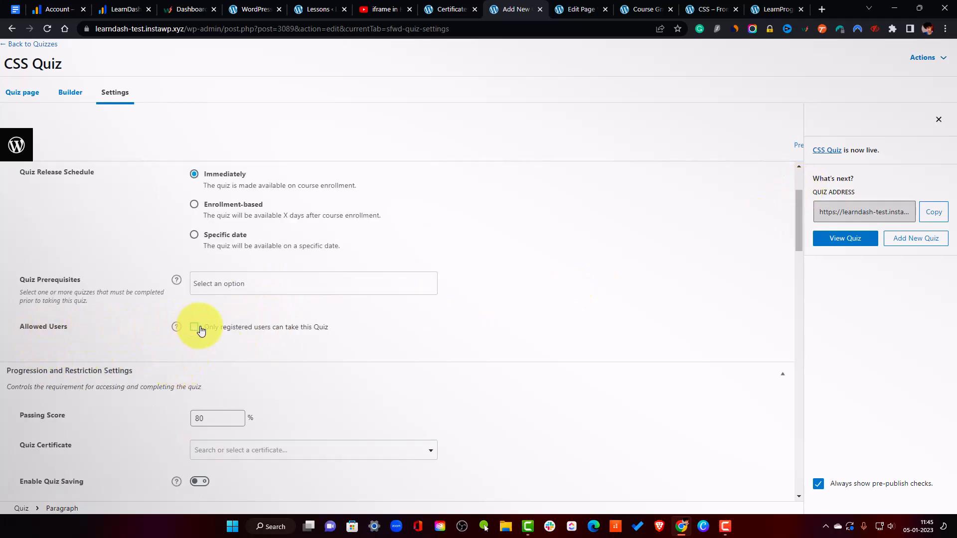
click(308, 332)
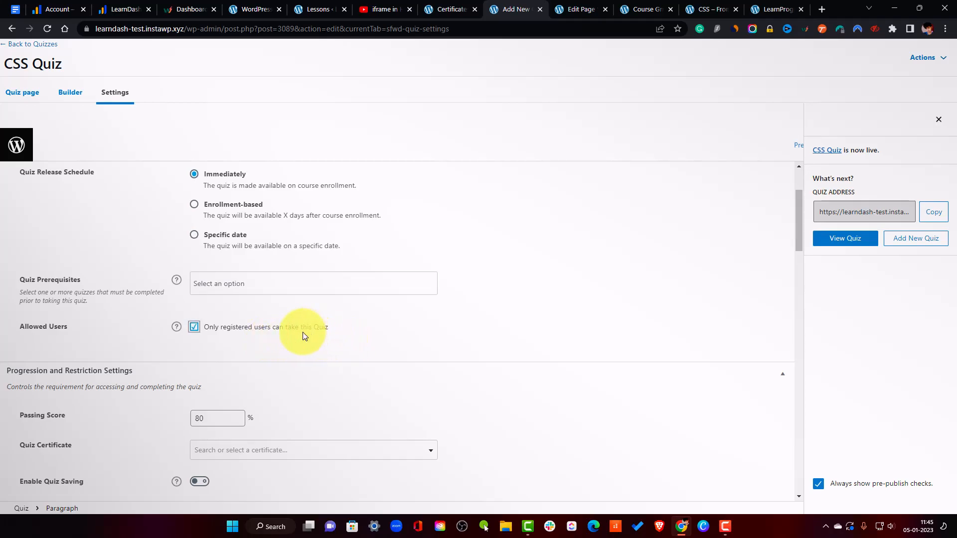
click(195, 327)
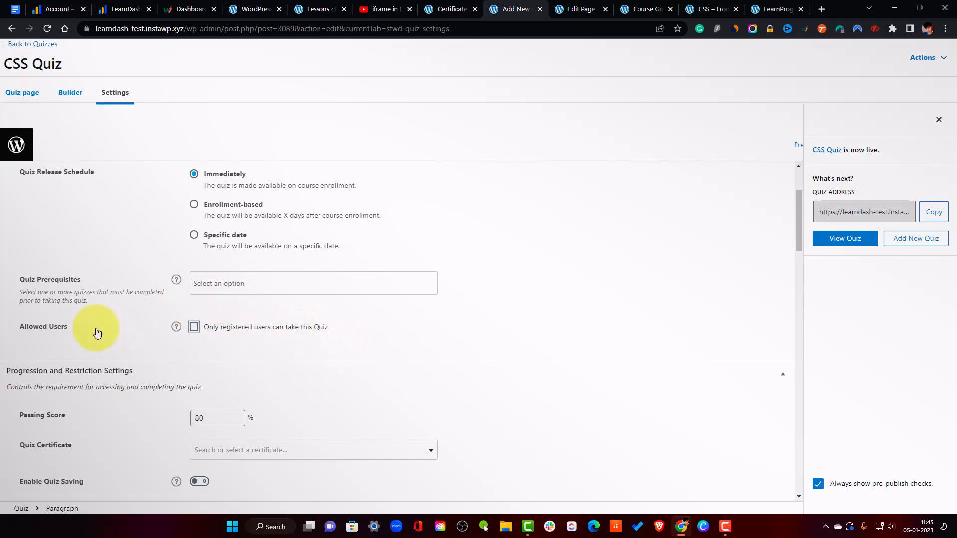
Examine the Allowed Users option and the quiz's passing score in the progression and restriction settings.
scroll(468, 339, down, 3)
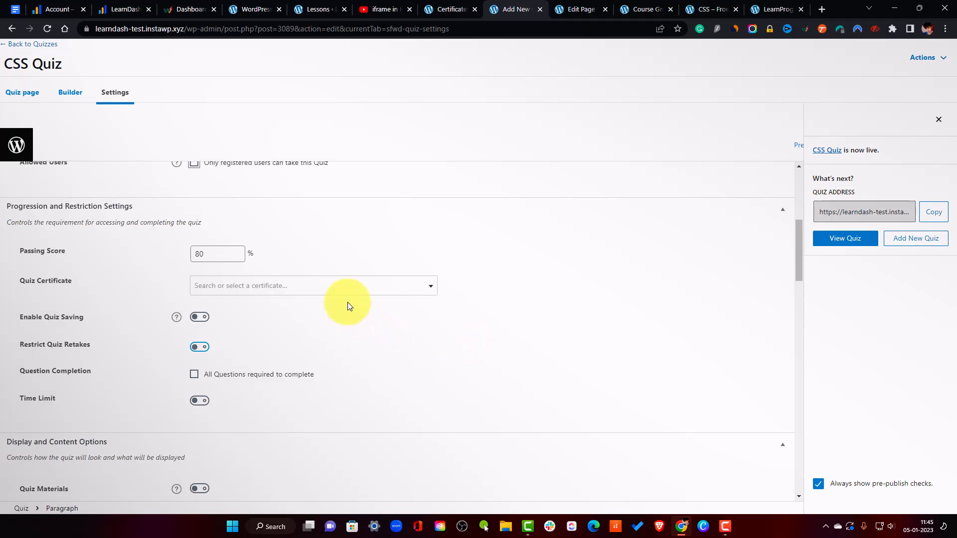
scroll(303, 241, up, 2)
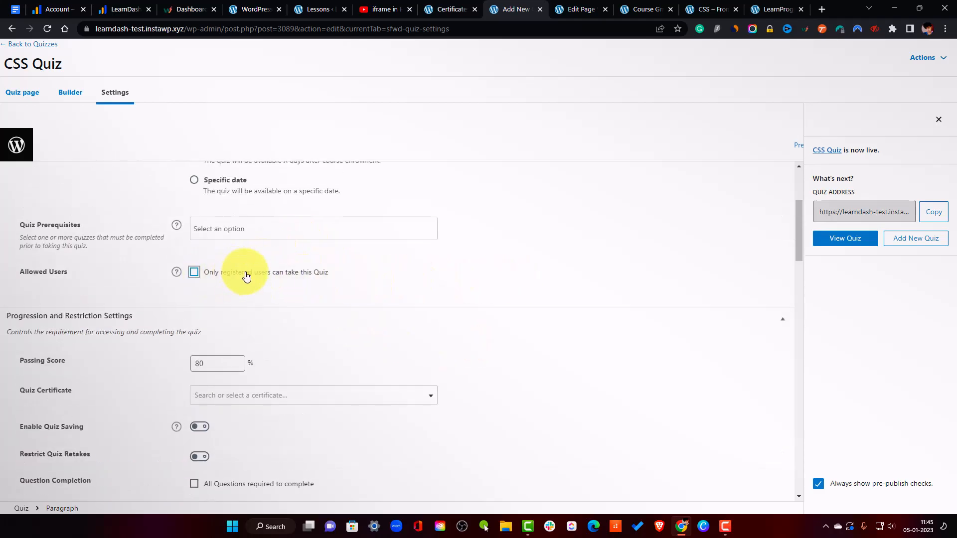
scroll(215, 349, down, 1)
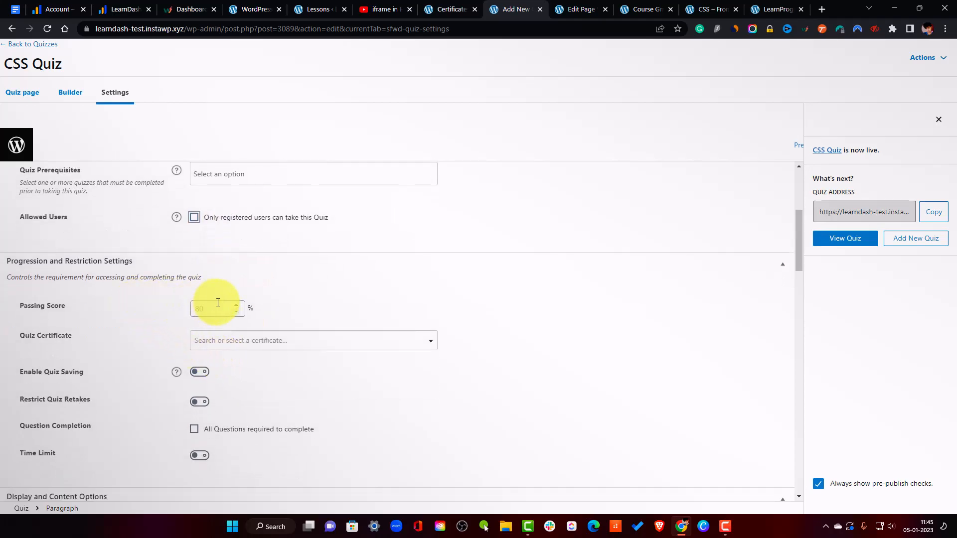
click(217, 310)
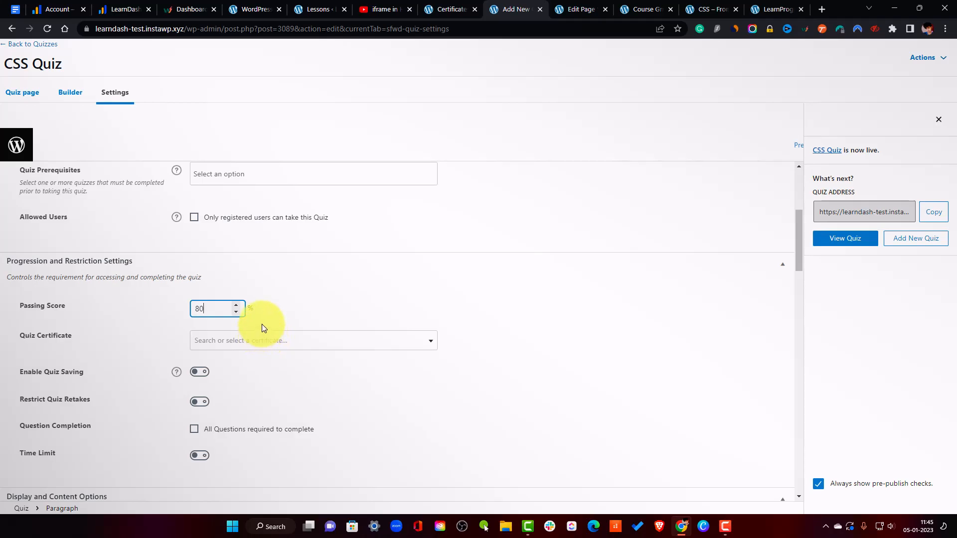
Enable the quiz's time limit with automatic submission after 01 minute and 00 seconds.
scroll(264, 326, down, 3)
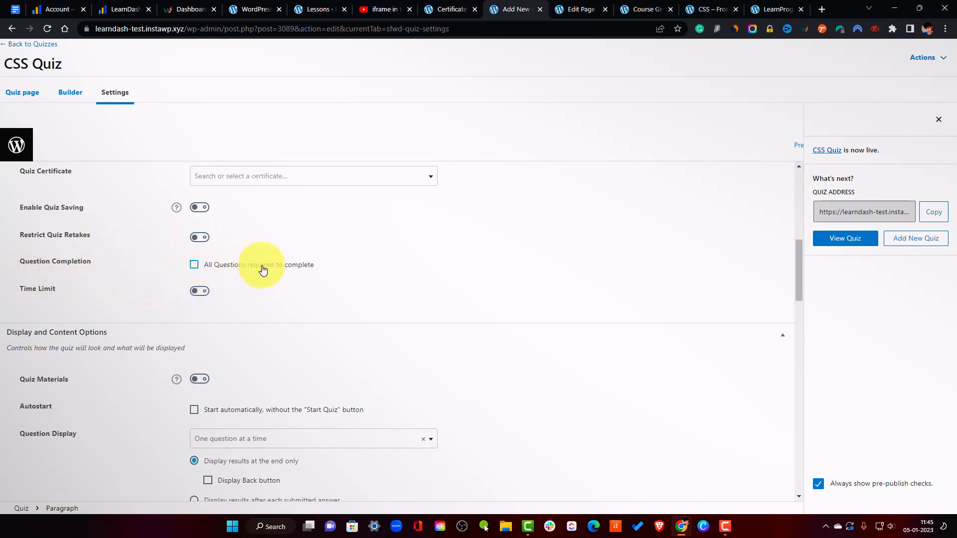
click(197, 291)
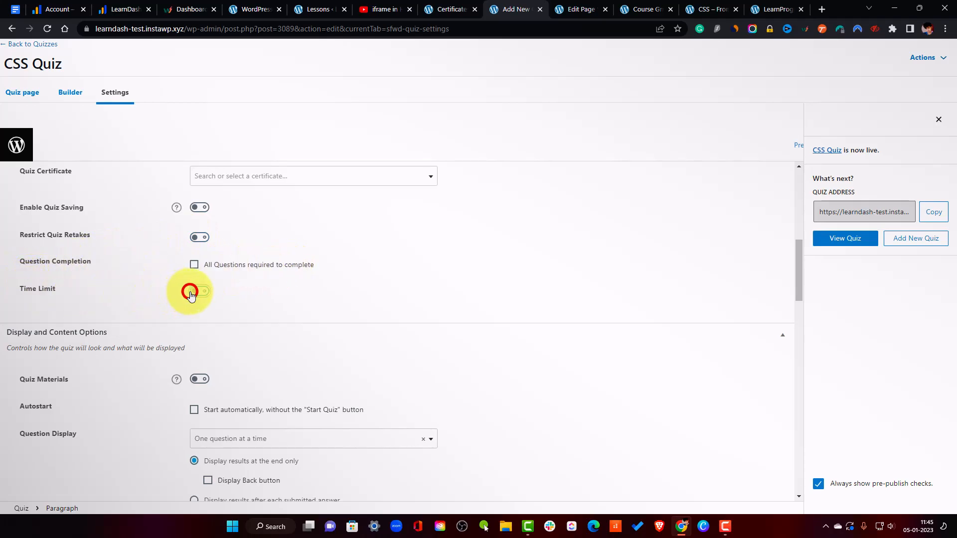
click(241, 318)
text(01)
click(277, 317)
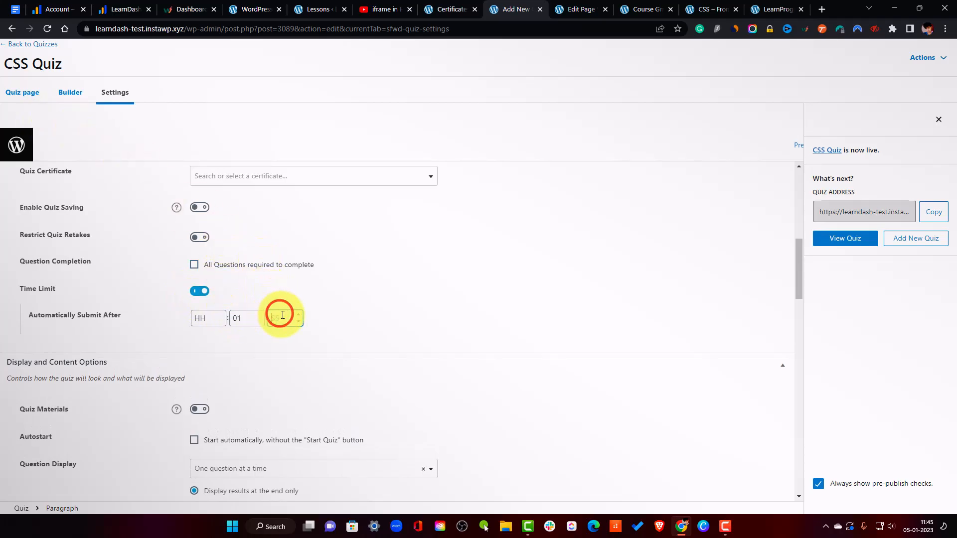
text(00)
click(406, 290)
scroll(406, 229, down, 1)
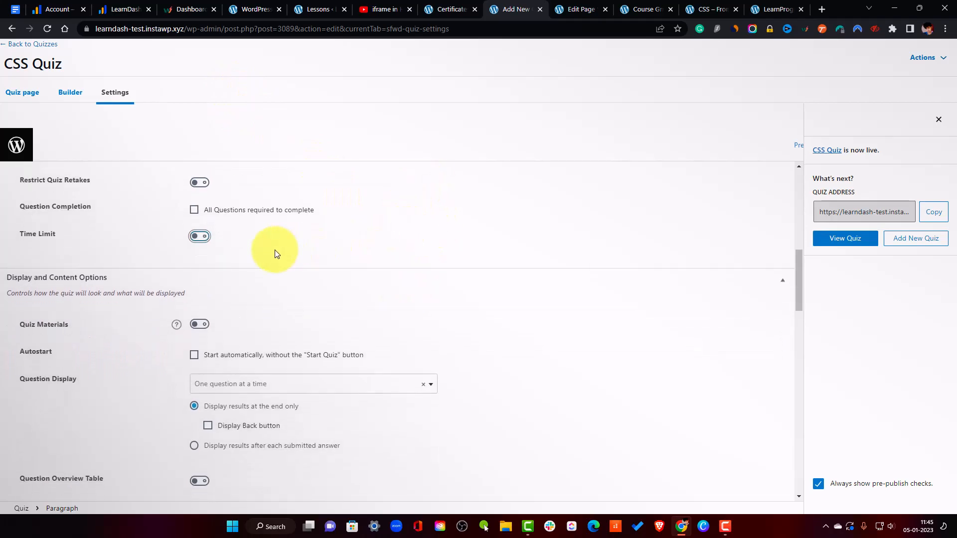
click(201, 237)
Try the Autostart and Question Overview Table options, switching each one off again.
scroll(200, 360, down, 2)
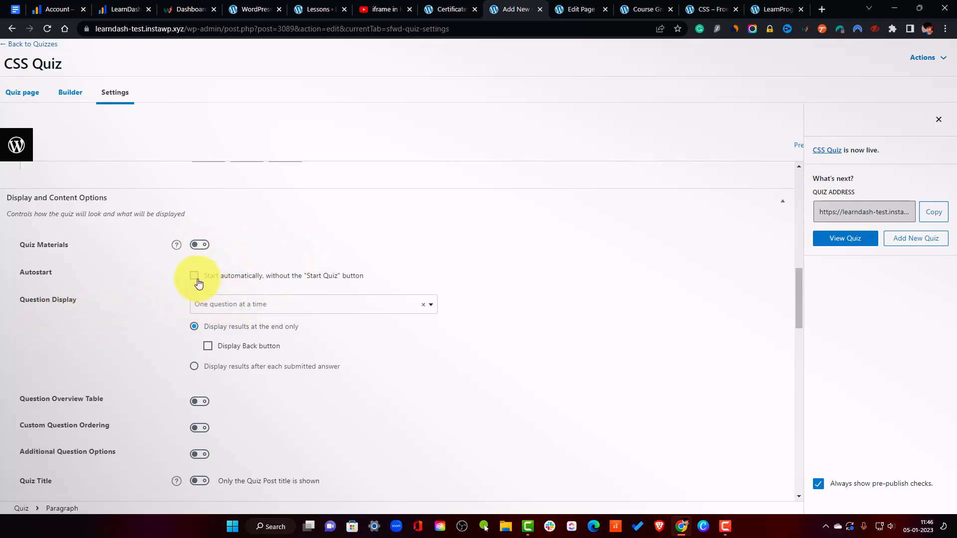
click(323, 279)
click(309, 278)
scroll(284, 325, down, 2)
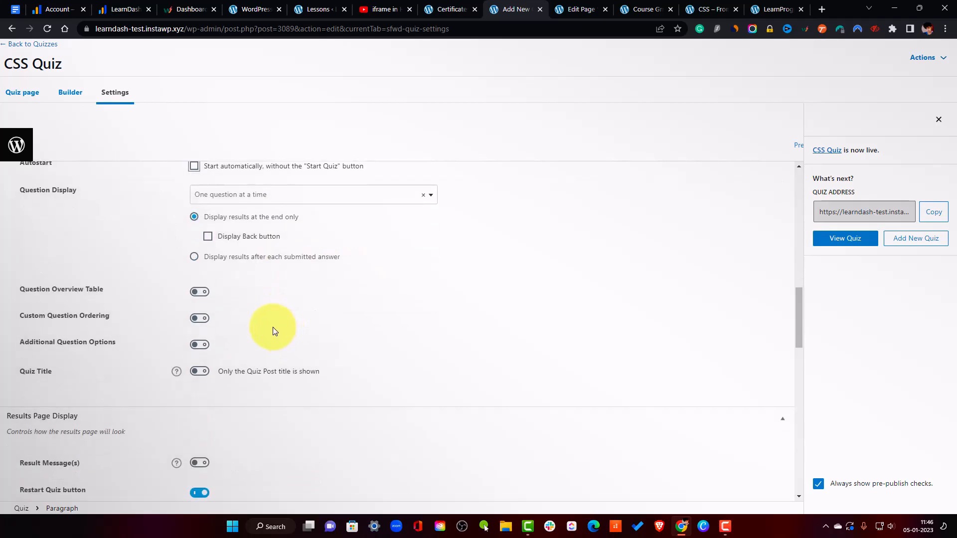
click(27, 292)
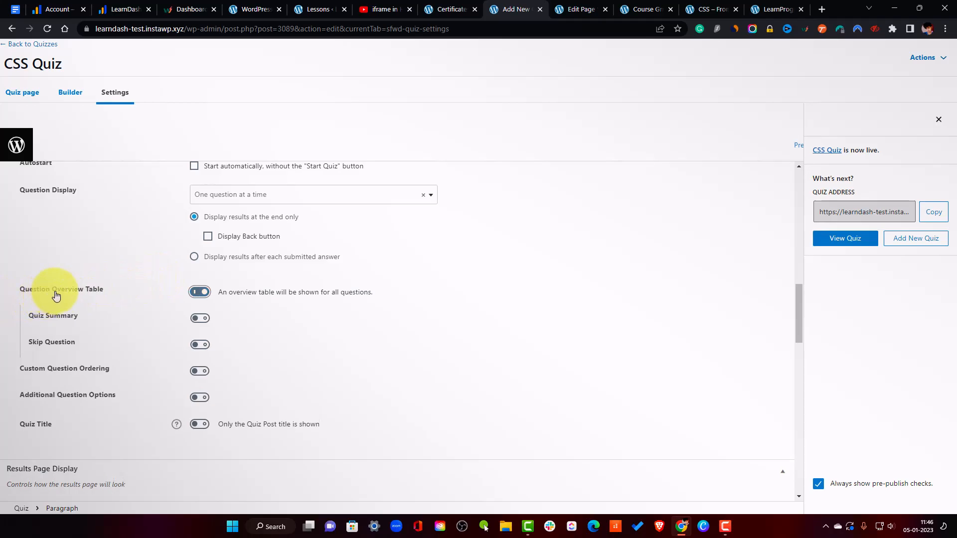
click(208, 293)
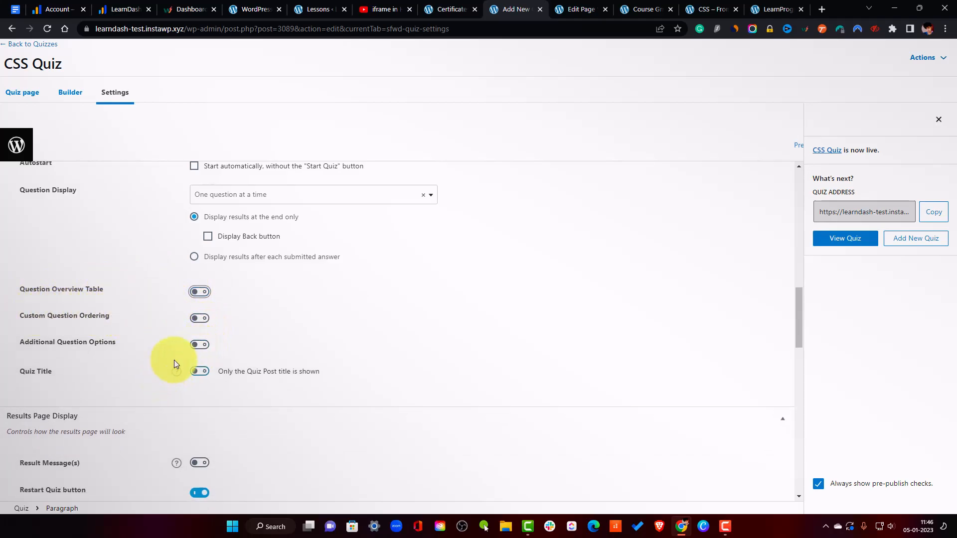
Review the remaining quiz settings, dismiss the post-publish information and update the CSS Quiz.
scroll(178, 364, down, 5)
scroll(121, 339, down, 10)
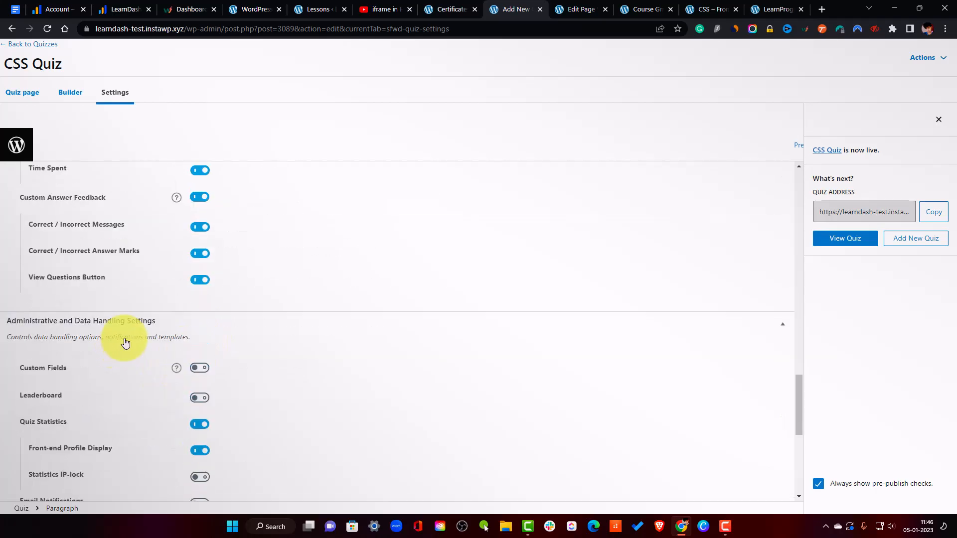
drag(803, 455, 821, 169)
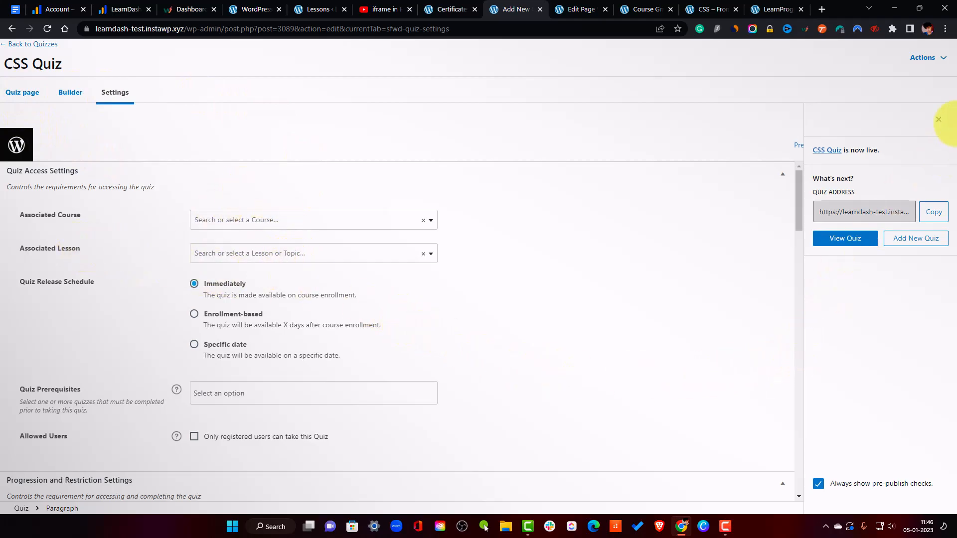
click(939, 128)
click(846, 149)
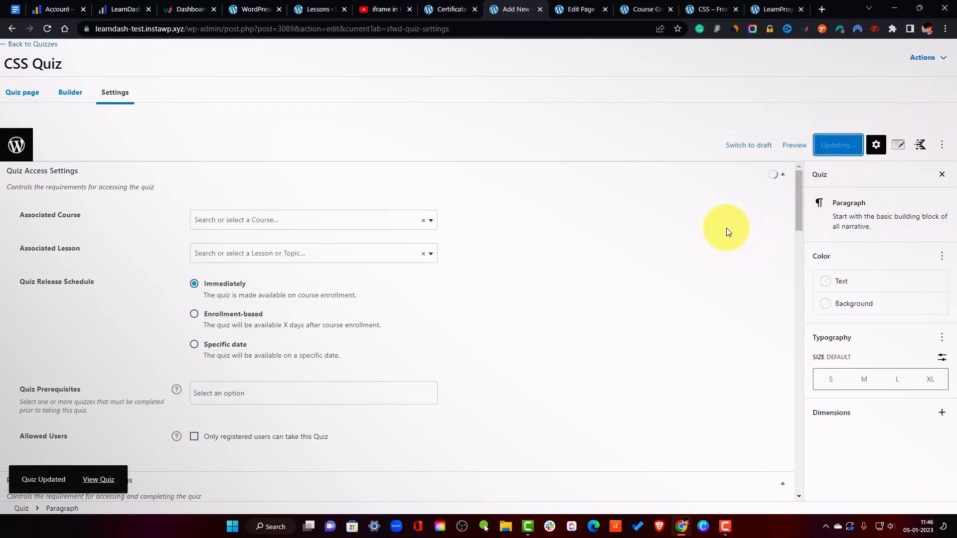
Open the updated CSS Quiz's public page in a new browser tab and switch to it.
click(456, 6)
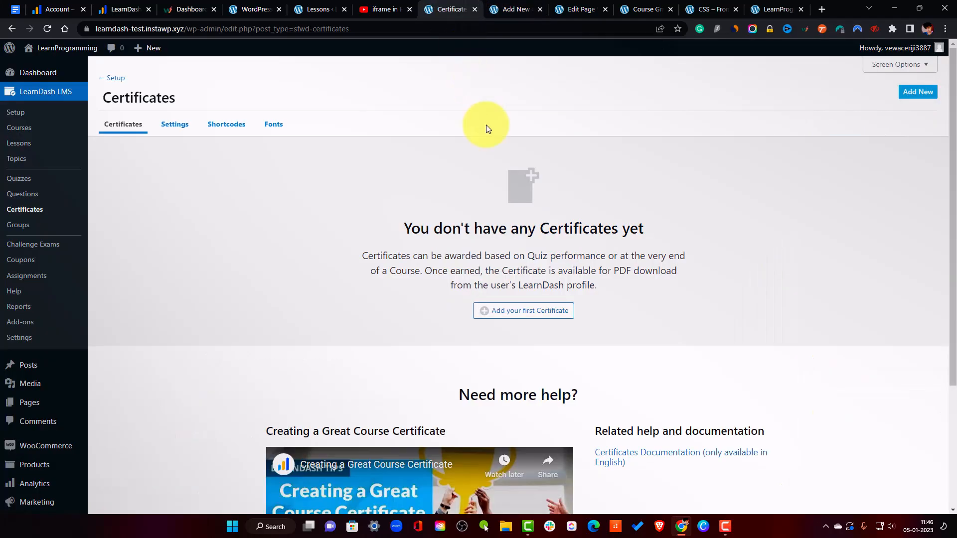
click(494, 7)
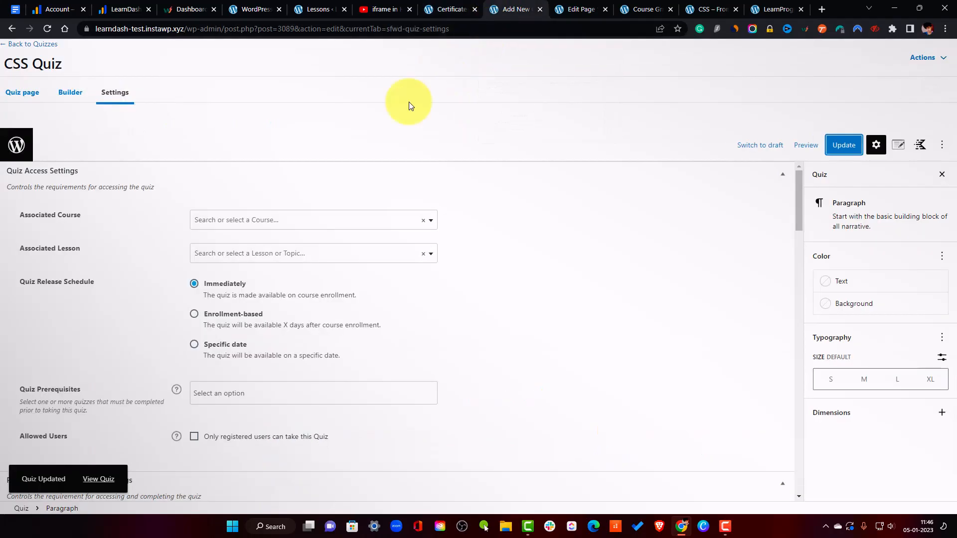
click(449, 7)
click(493, 7)
right_click(106, 479)
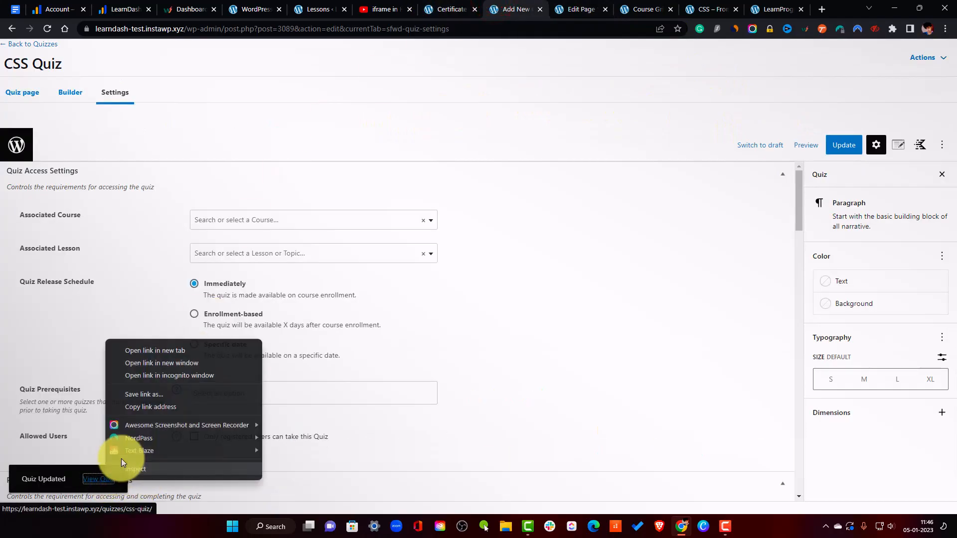
click(150, 350)
click(548, 7)
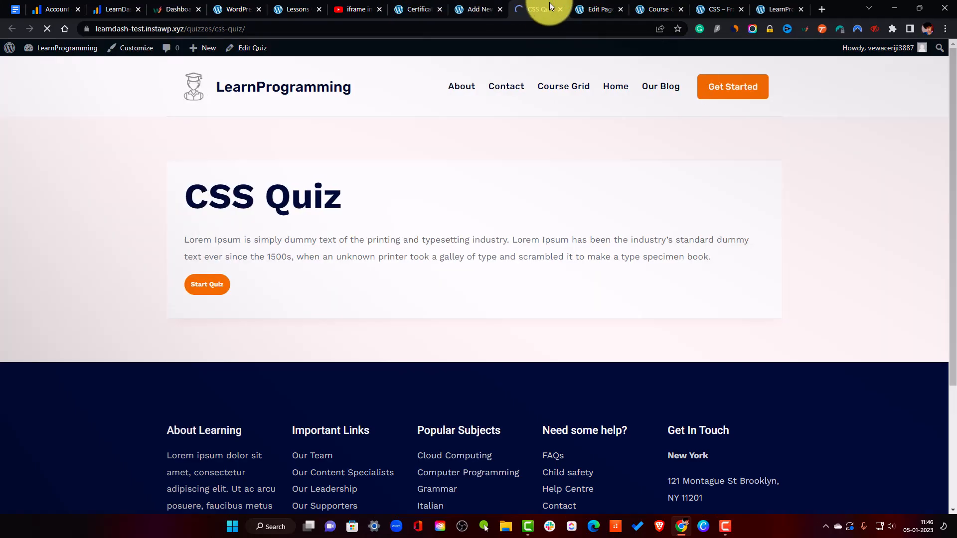
Take the CSS Quiz with Classic Style Sheet as the submitted answer and review the score on the results page.
click(208, 285)
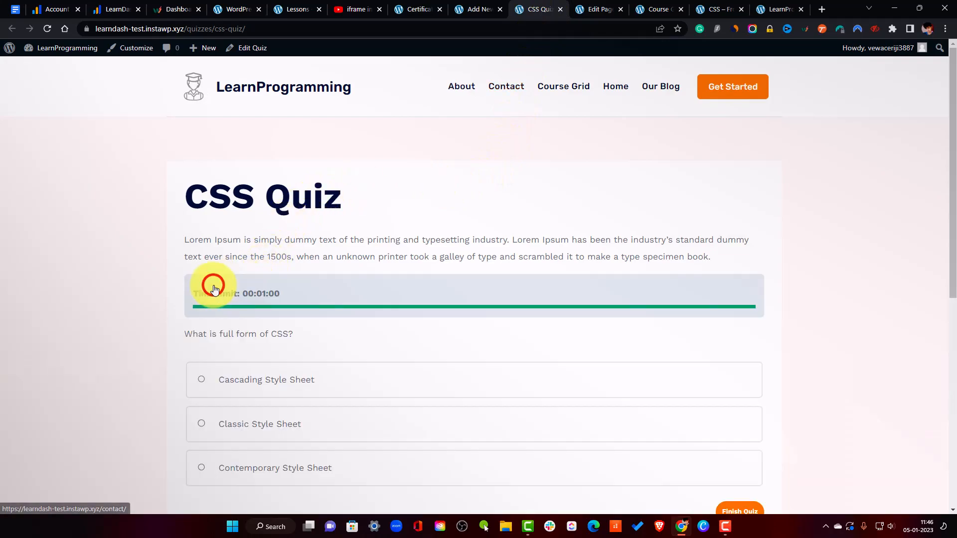
scroll(407, 239, down, 3)
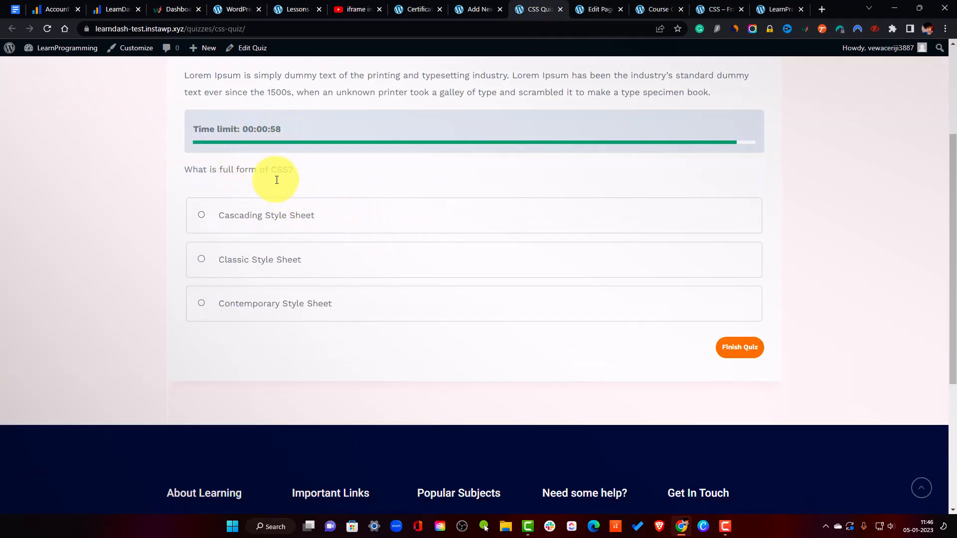
scroll(409, 277, up, 2)
click(308, 333)
click(337, 367)
click(730, 452)
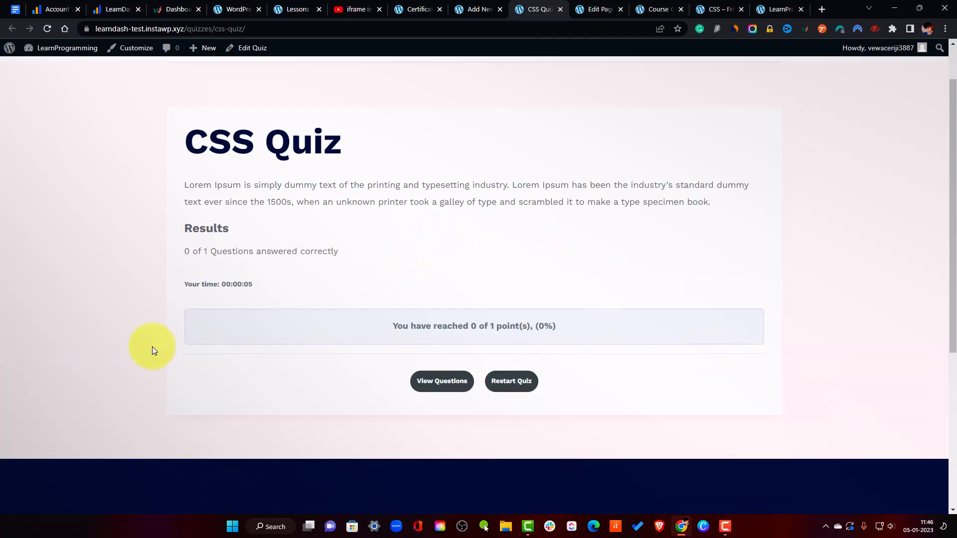
drag(248, 325, 537, 339)
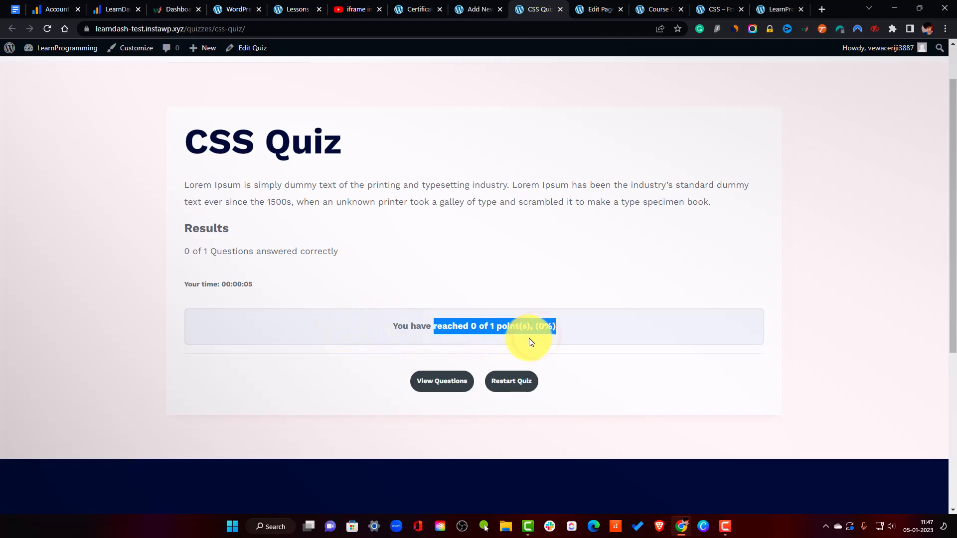
click(490, 328)
drag(731, 338, 242, 316)
click(523, 327)
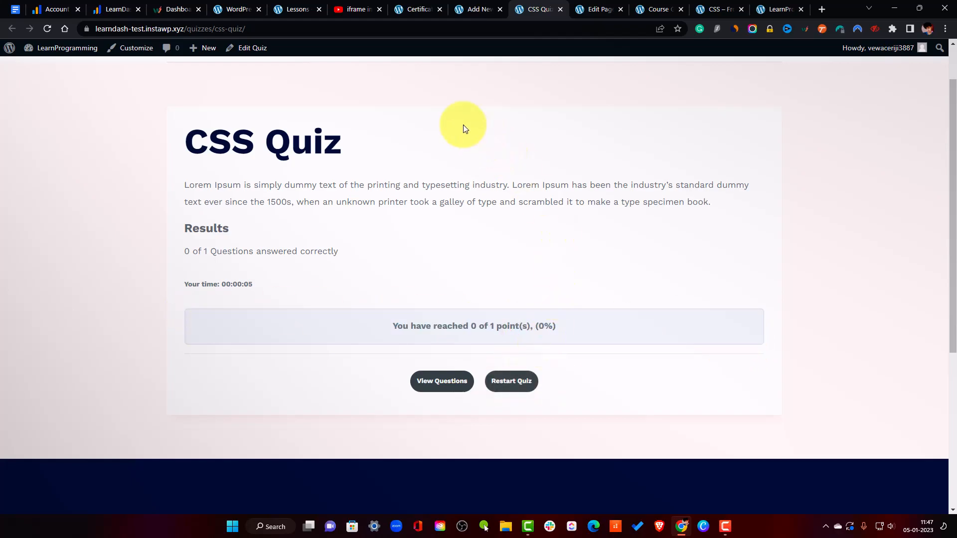
Create a new LearnDash certificate and title it "CSS Quiz Completion Certificate".
click(469, 9)
click(427, 4)
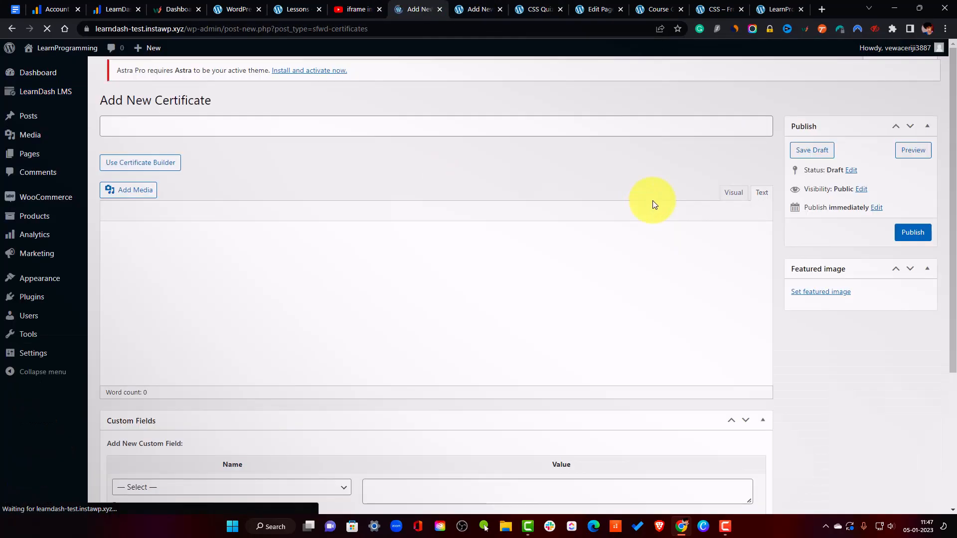
click(207, 193)
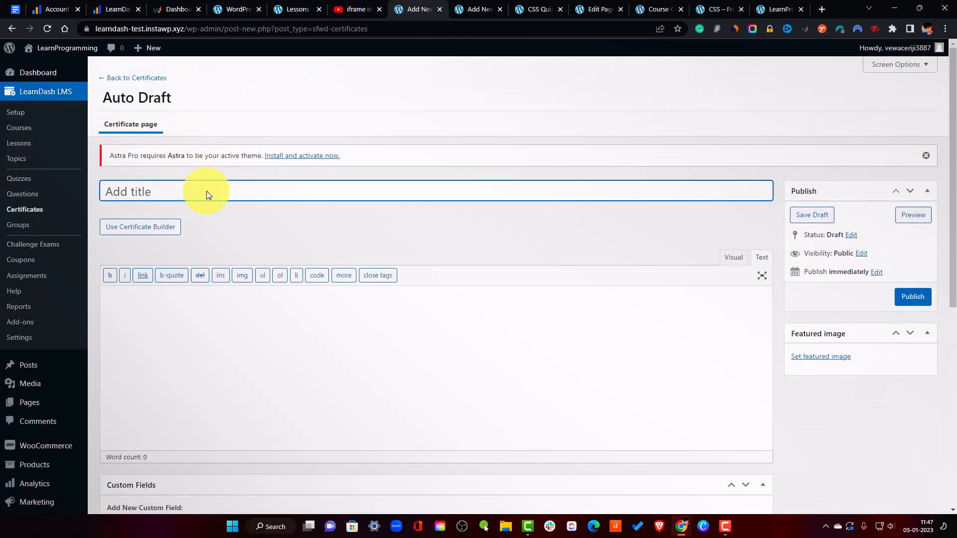
text(CSS Qyuz)
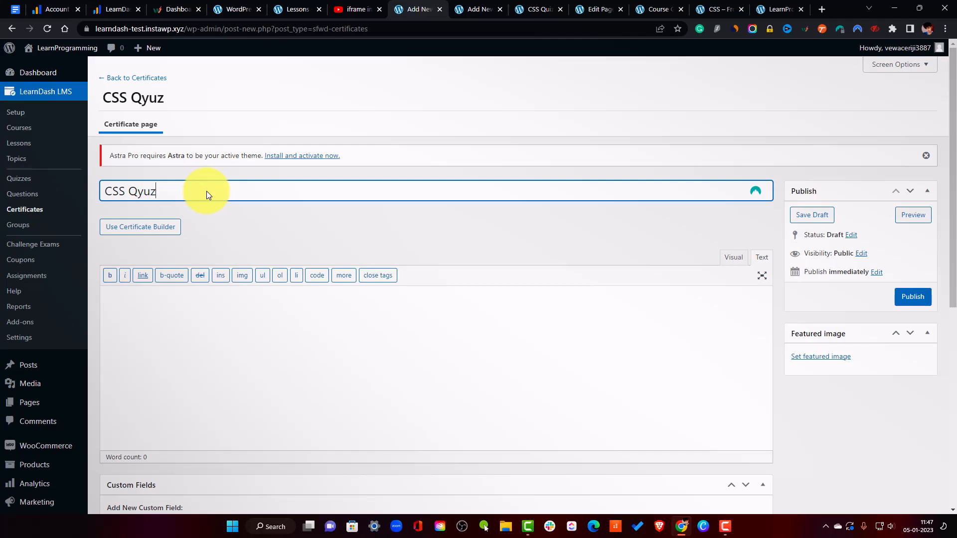
key(BackSpace)
key(BackSpace)
key(BackSpace)
text(uiz c)
key(BackSpace)
text(Compl)
key(BackSpace)
text(pletion Certificat)
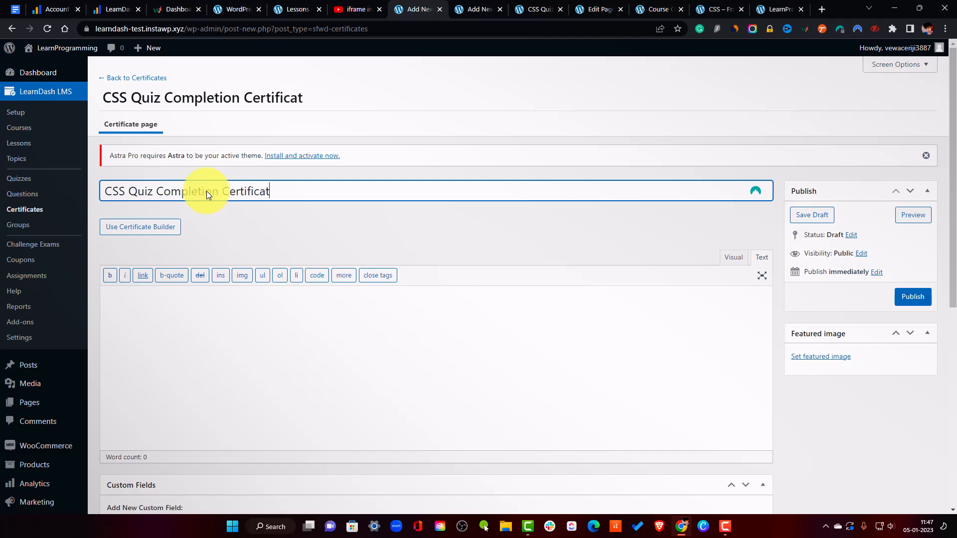
text(e)
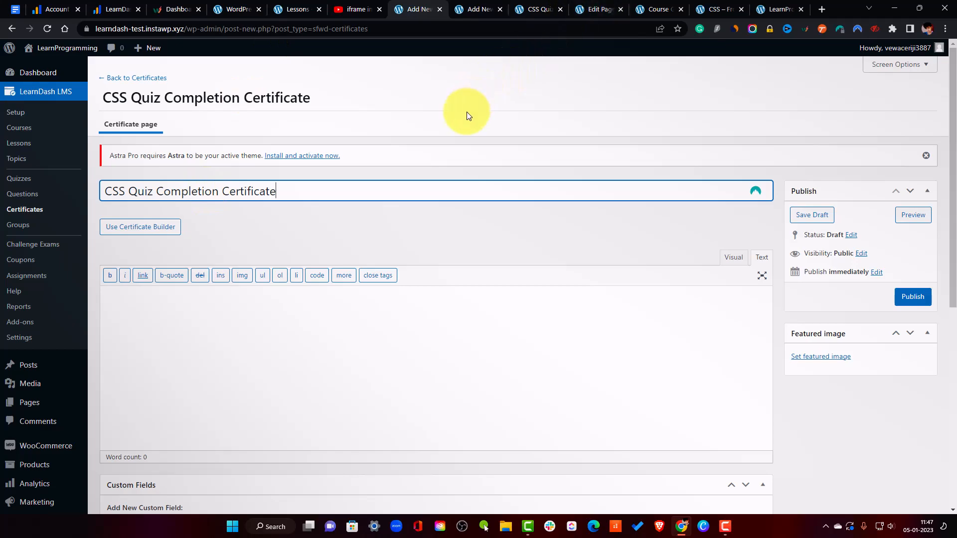
click(413, 224)
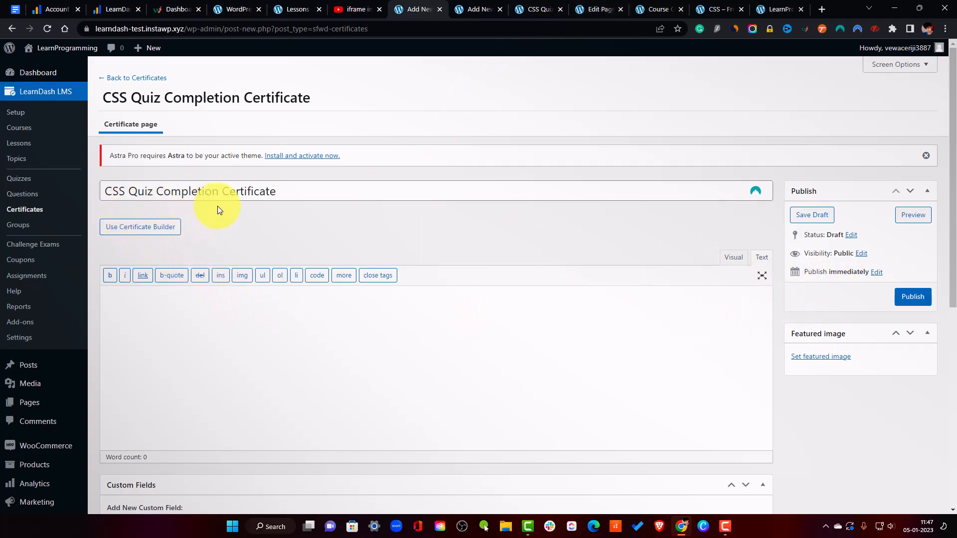
click(395, 222)
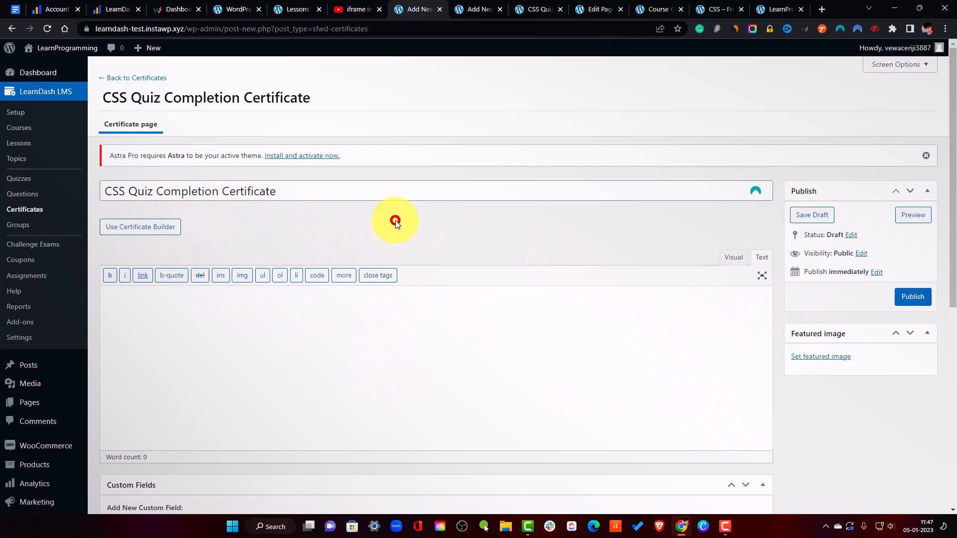
Open the certificate's featured image picker and look for the certificate design in Canva and in the Learndash folder of Downloads.
click(823, 358)
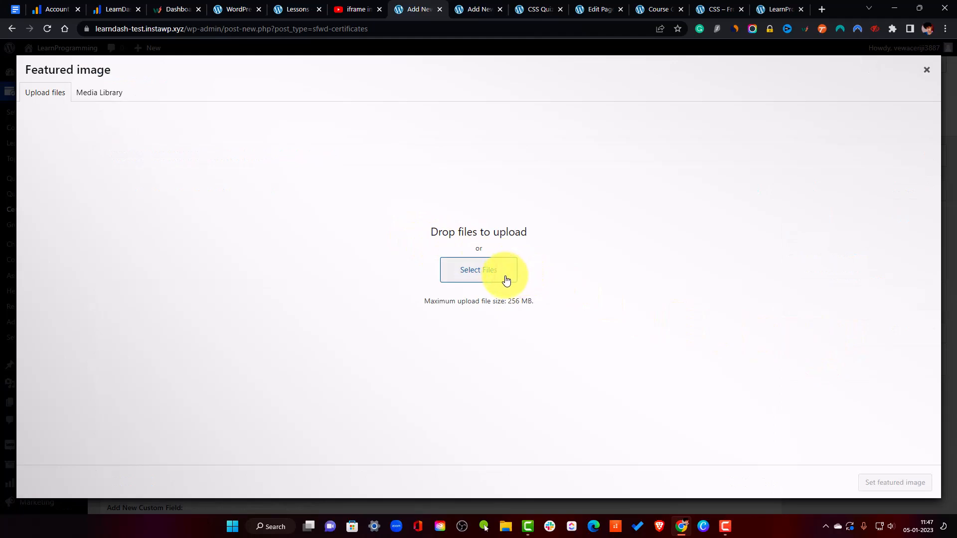
click(702, 530)
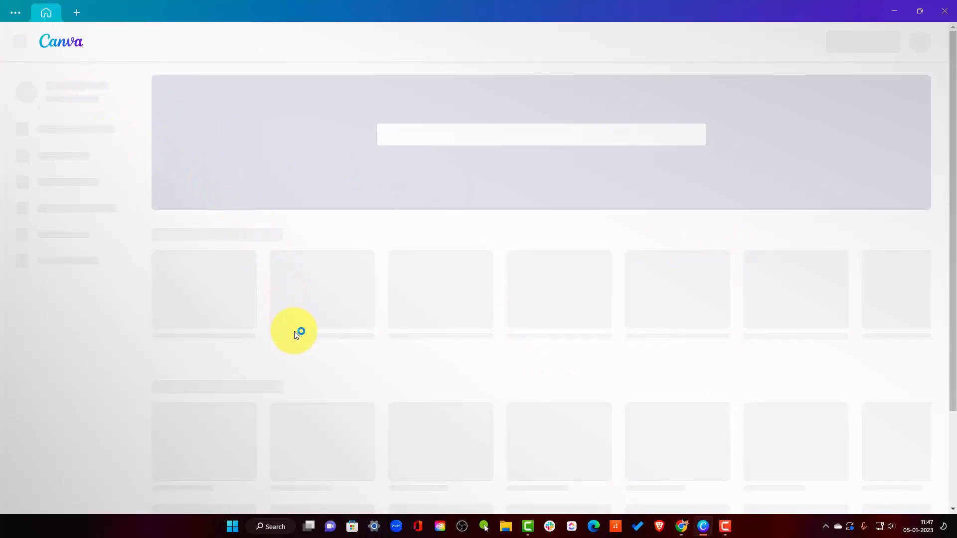
click(219, 439)
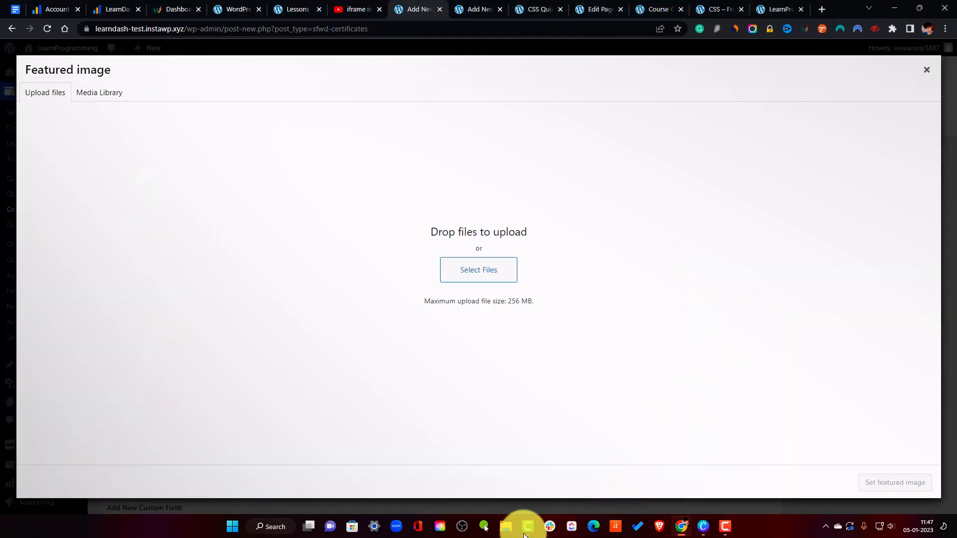
click(507, 527)
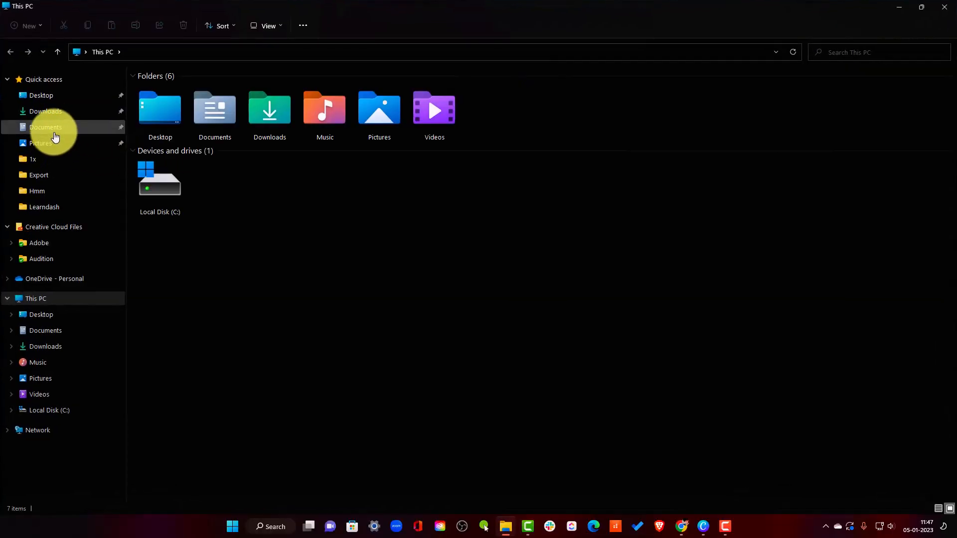
click(58, 111)
drag(166, 108, 292, 124)
double_click(292, 123)
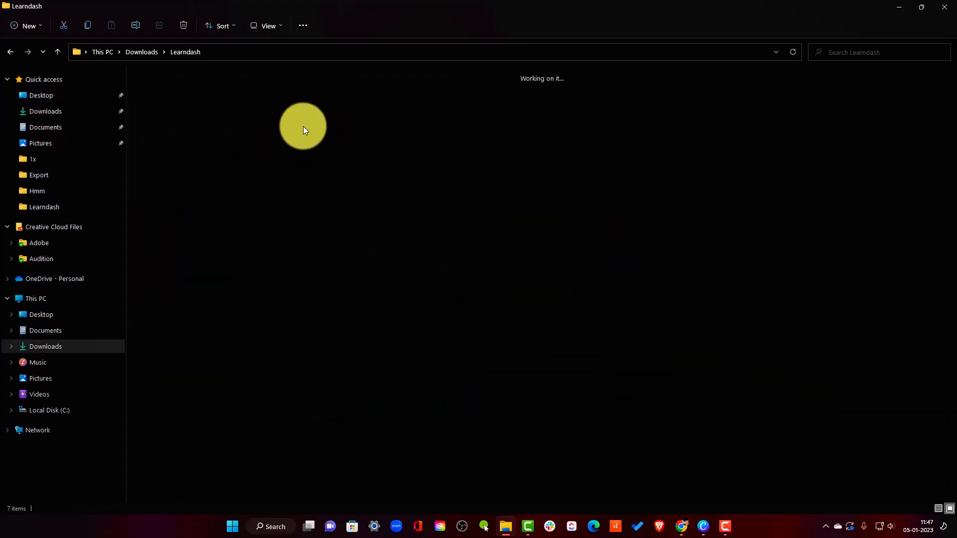
click(375, 117)
drag(429, 106, 689, 516)
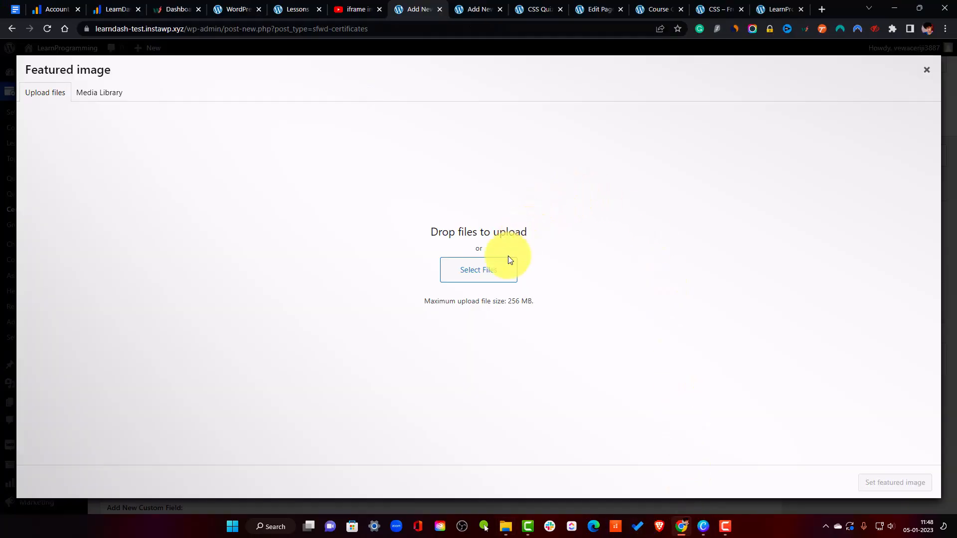
Set Learndash-Course-Completion-Certificate.jpg from the media library as the featured image and publish the certificate.
click(128, 97)
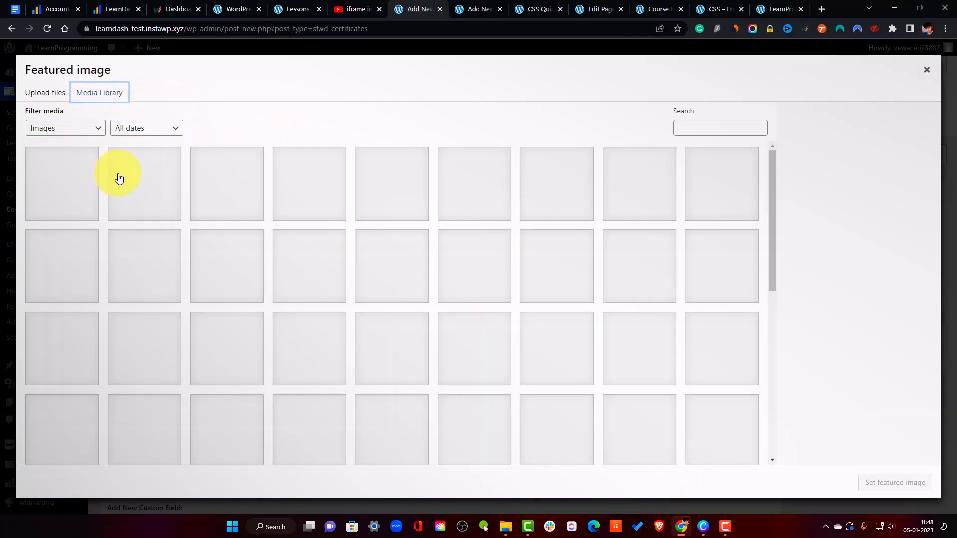
click(58, 178)
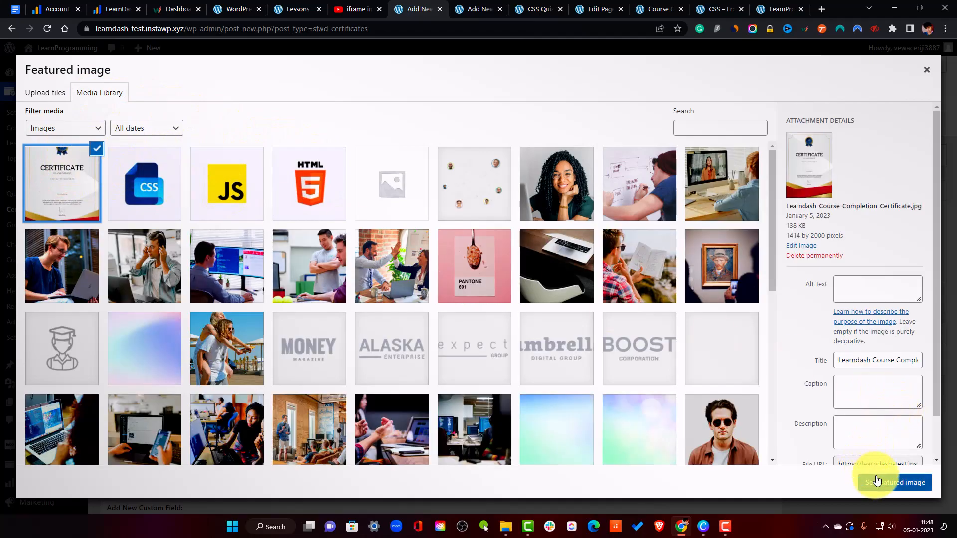
click(889, 481)
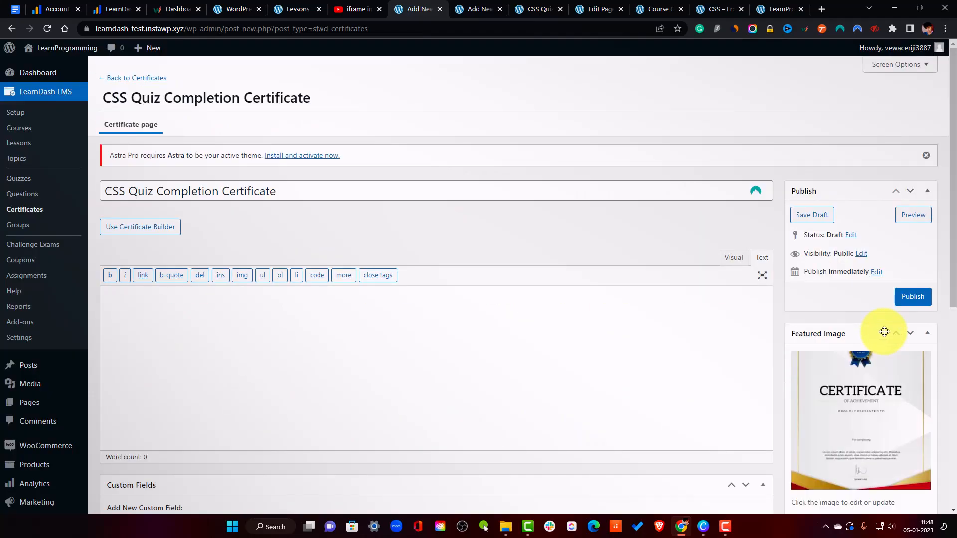
click(908, 297)
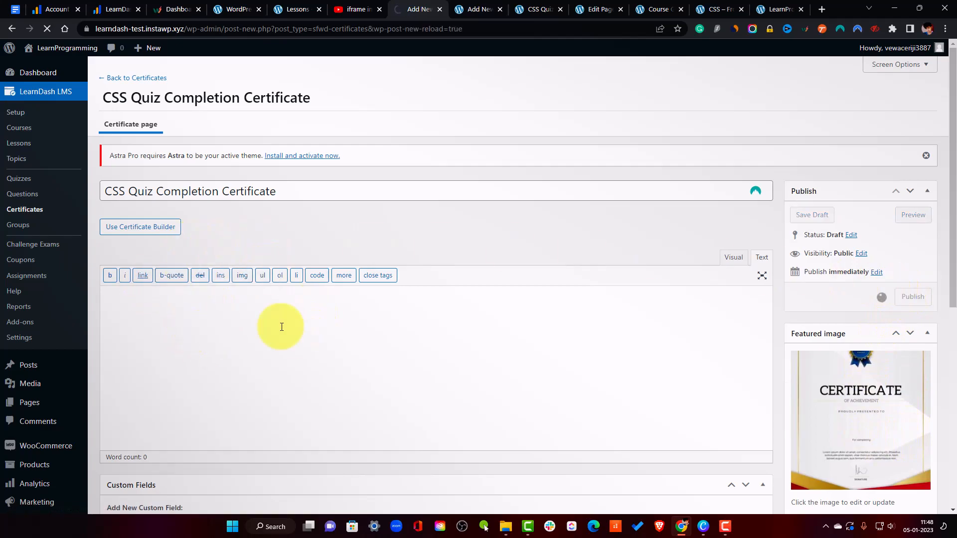
Switch the certificate's content to the Visual editor and look over the layout of its background image.
scroll(724, 371, down, 2)
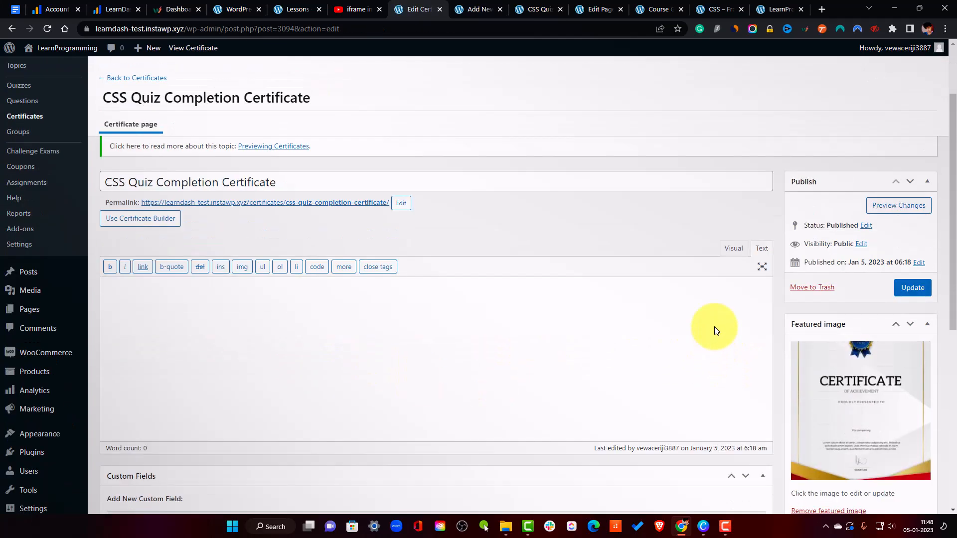
click(734, 233)
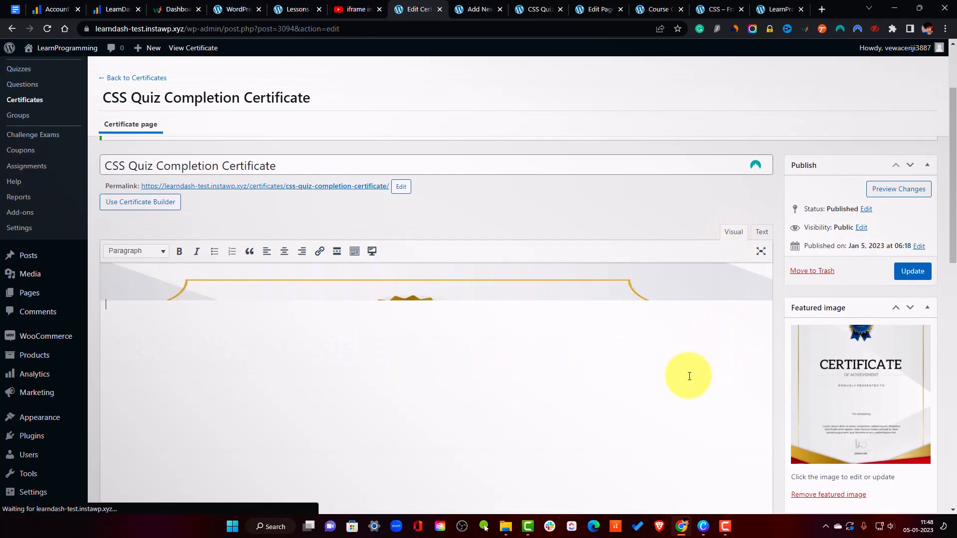
scroll(620, 302, down, 4)
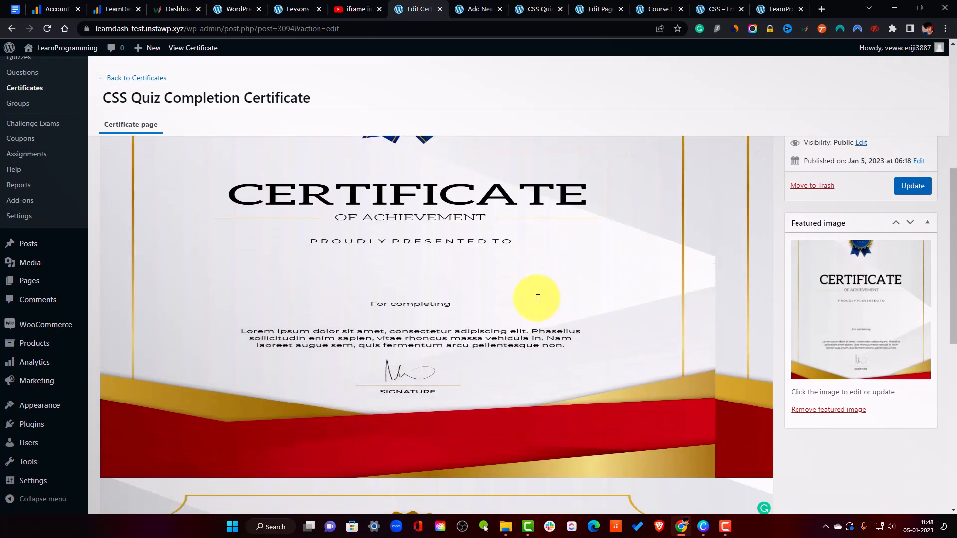
scroll(538, 299, up, 3)
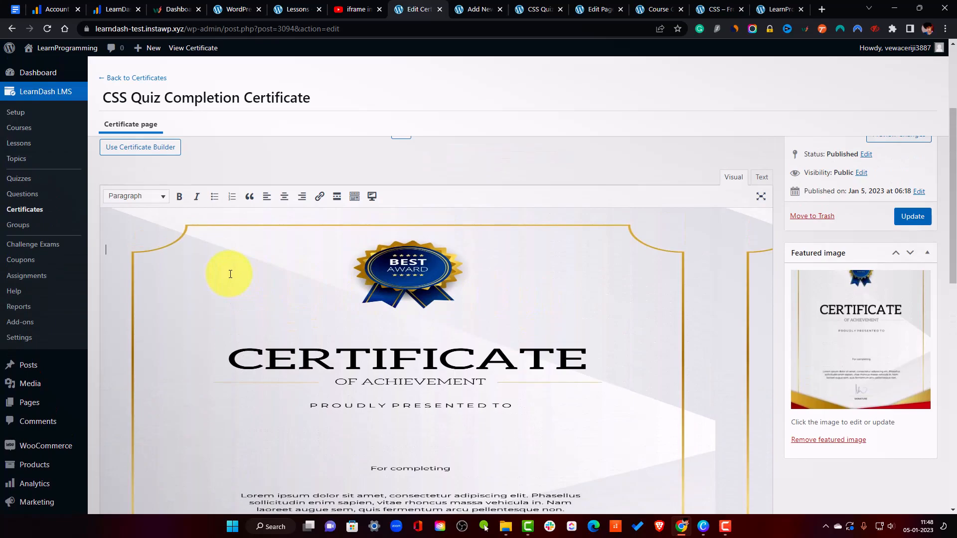
scroll(319, 324, down, 1)
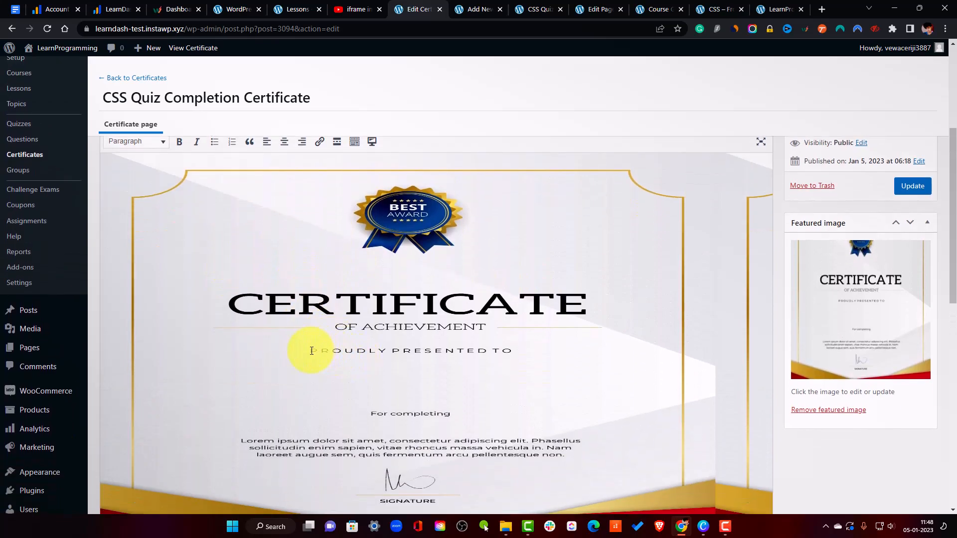
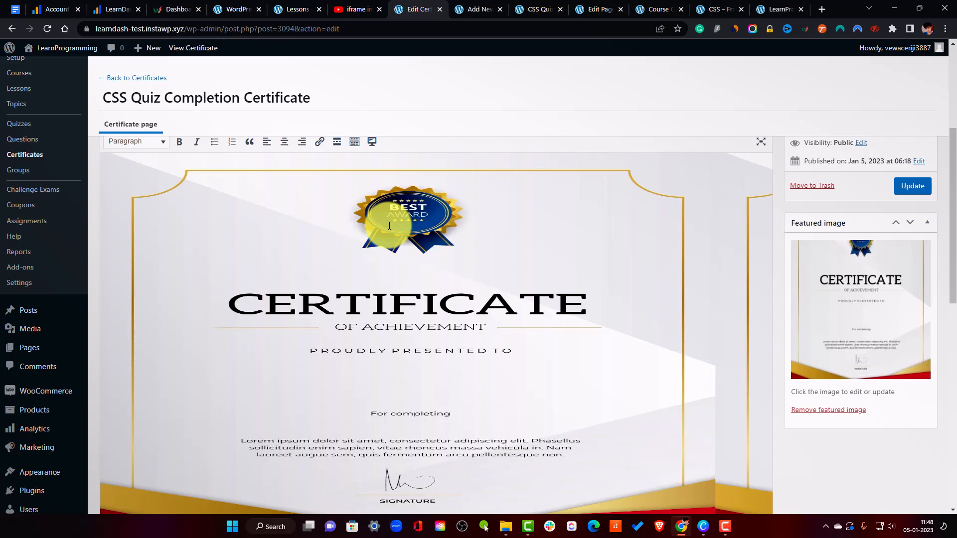
Insert a User meta shortcode for the User First Name field into the certificate, leaving the User ID blank.
click(374, 143)
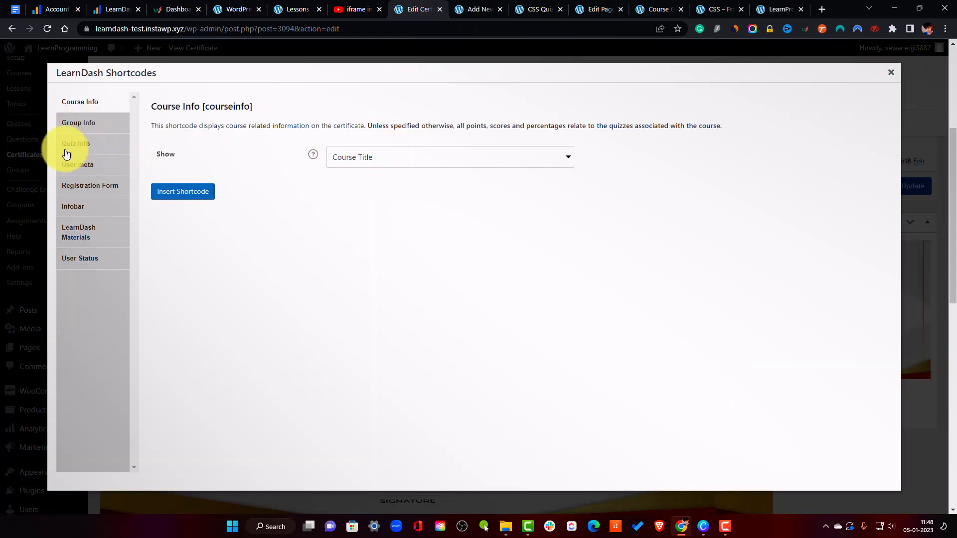
click(78, 162)
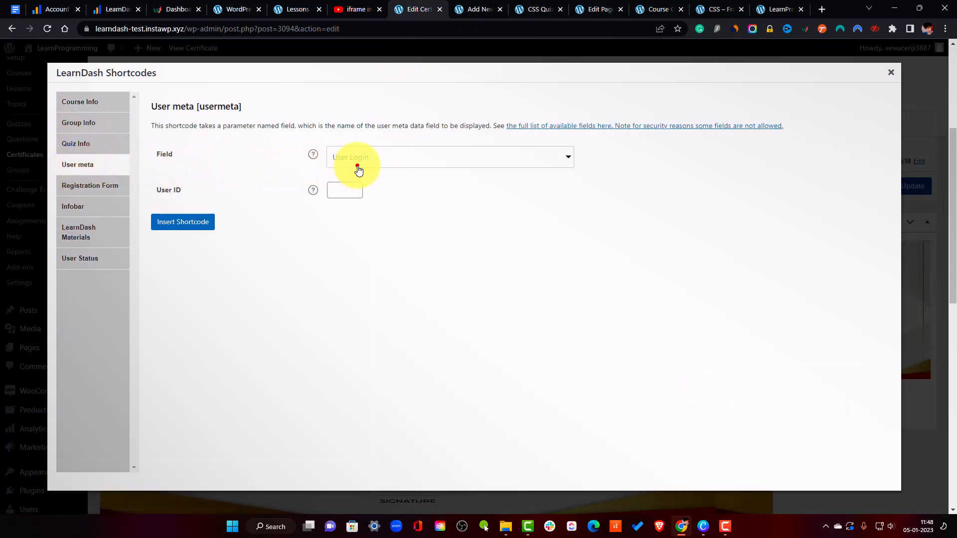
click(358, 171)
click(356, 184)
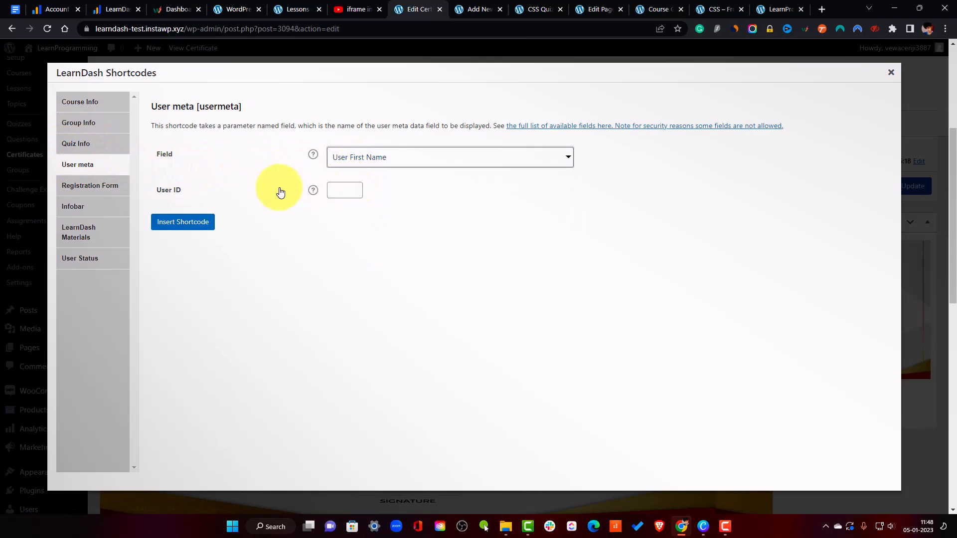
click(337, 192)
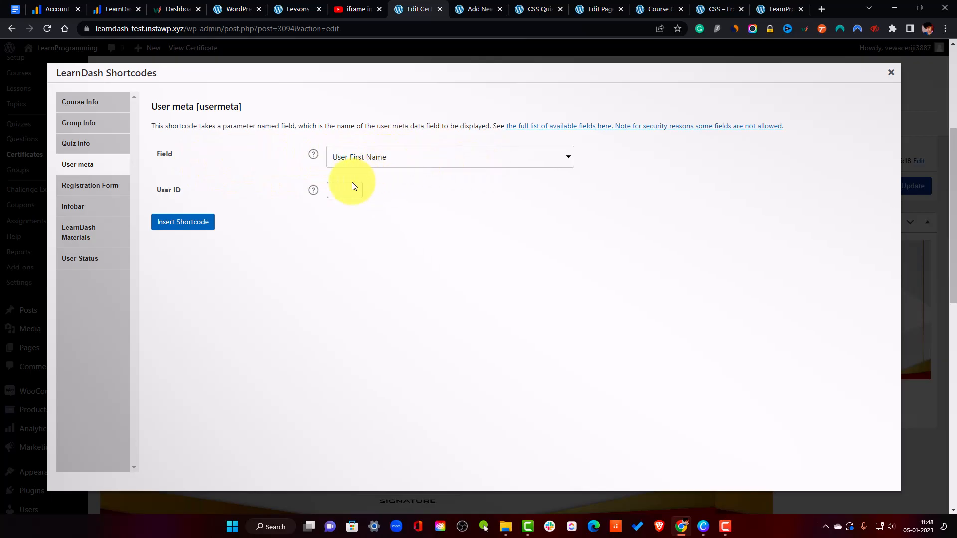
click(314, 192)
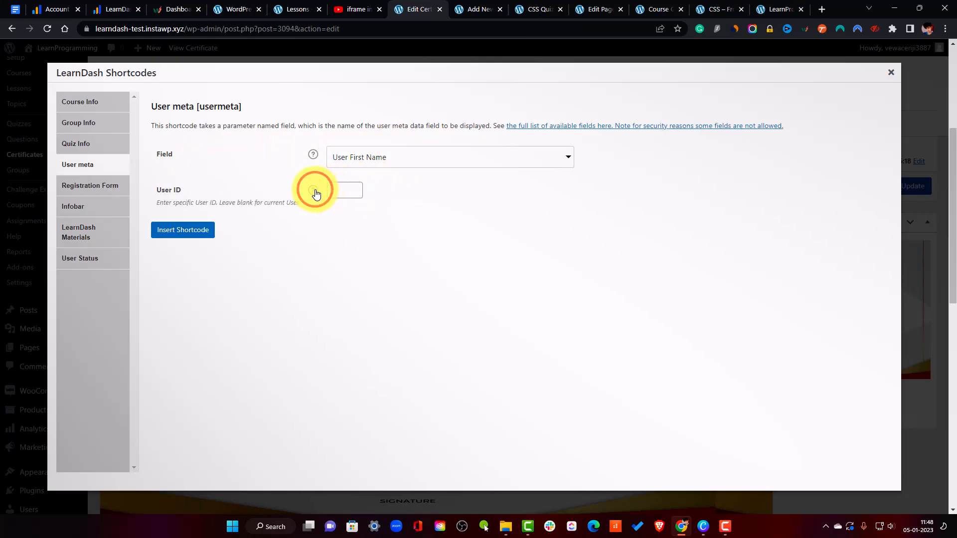
click(315, 191)
click(336, 189)
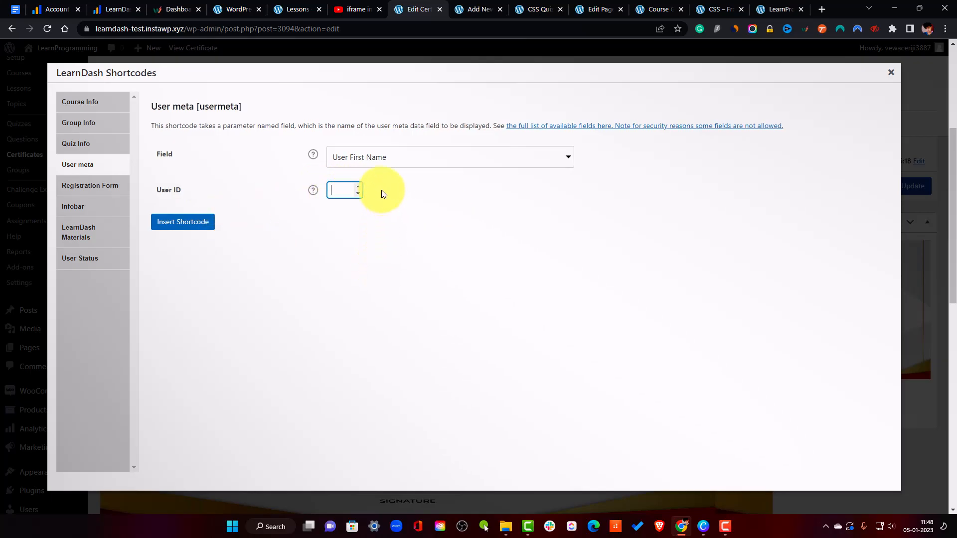
click(187, 227)
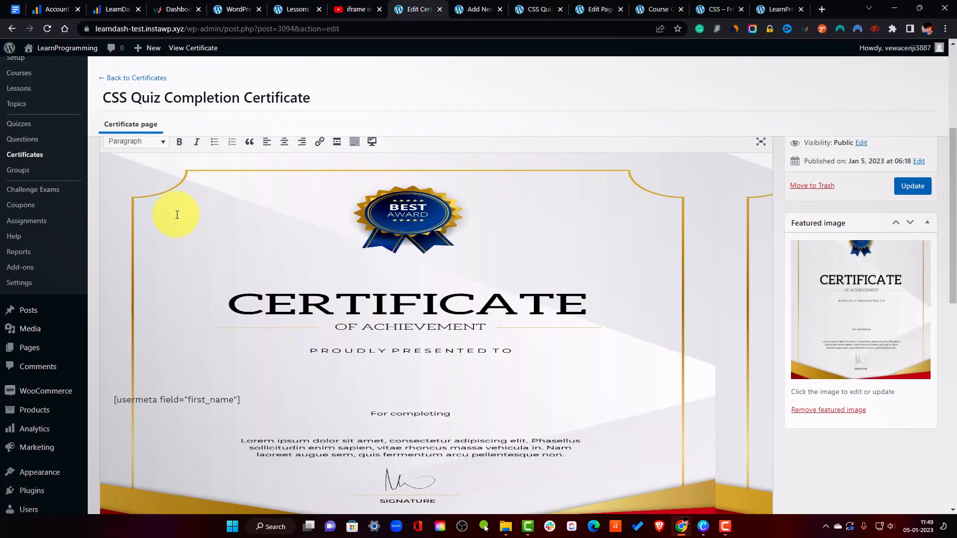
Centre the first-name shortcode and move it up to the line just below "Proudly presented to".
triple_click(213, 398)
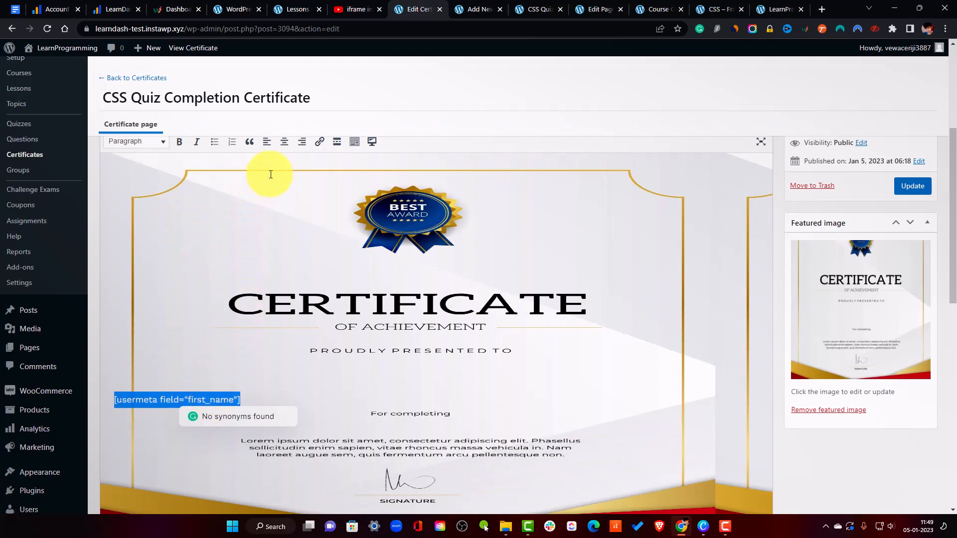
click(285, 142)
click(454, 294)
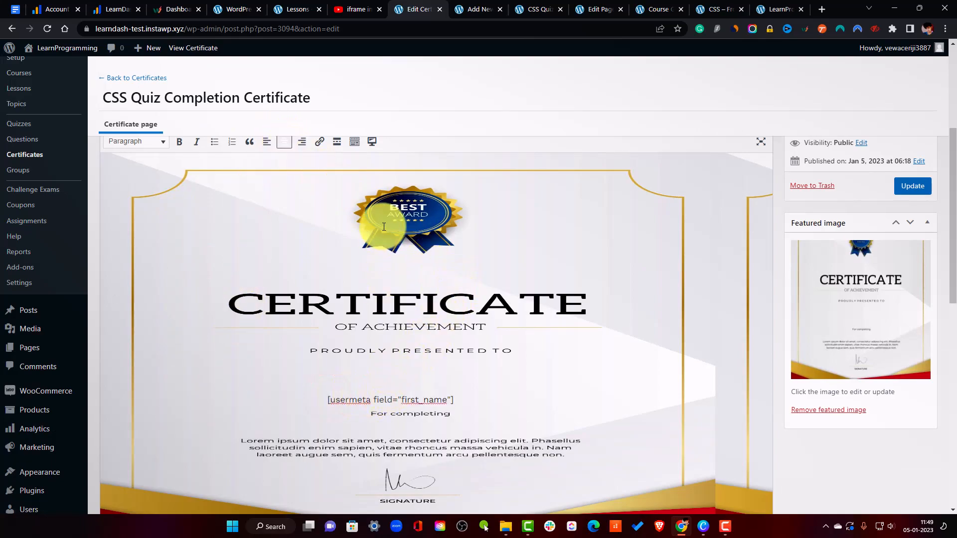
key(BackSpace)
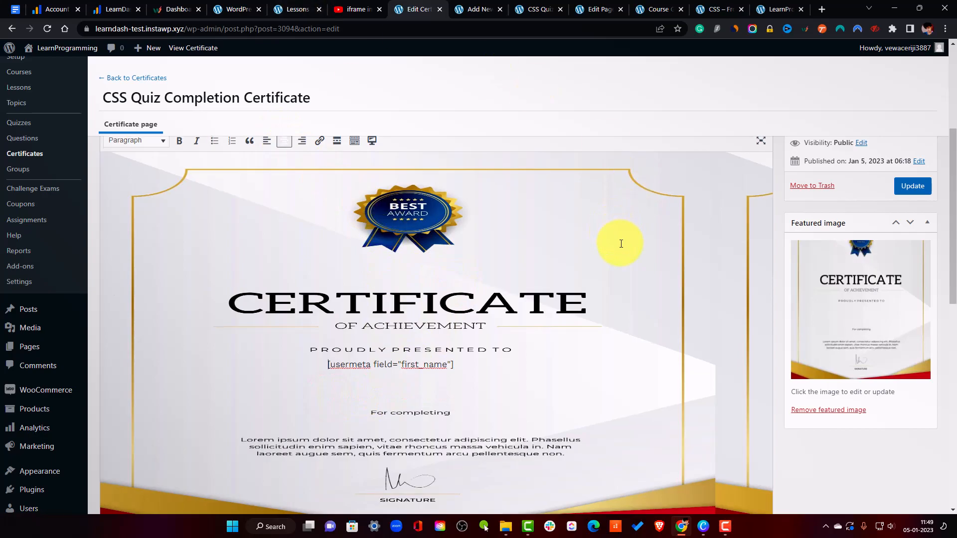
Check the placement of the first-name shortcode on the certificate and save the certificate.
scroll(558, 319, down, 2)
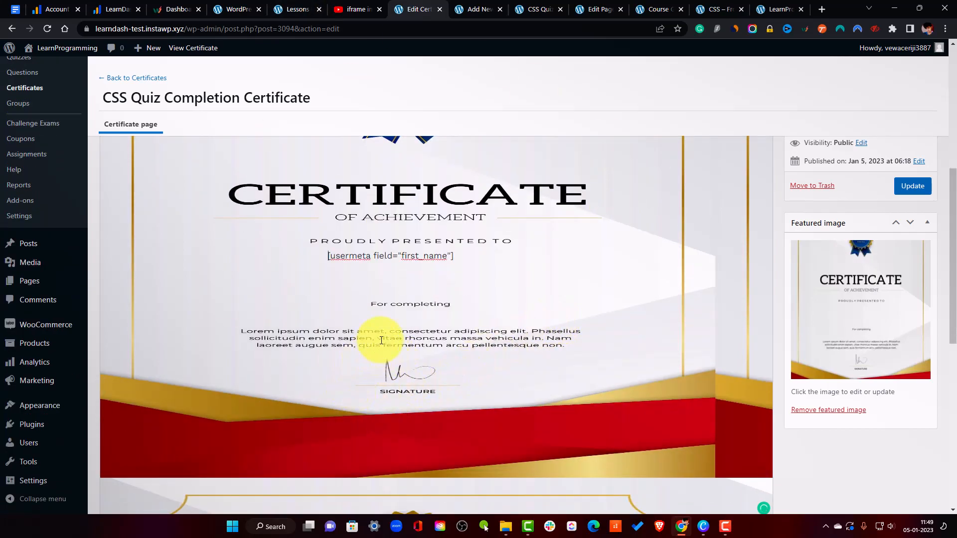
drag(455, 255, 328, 256)
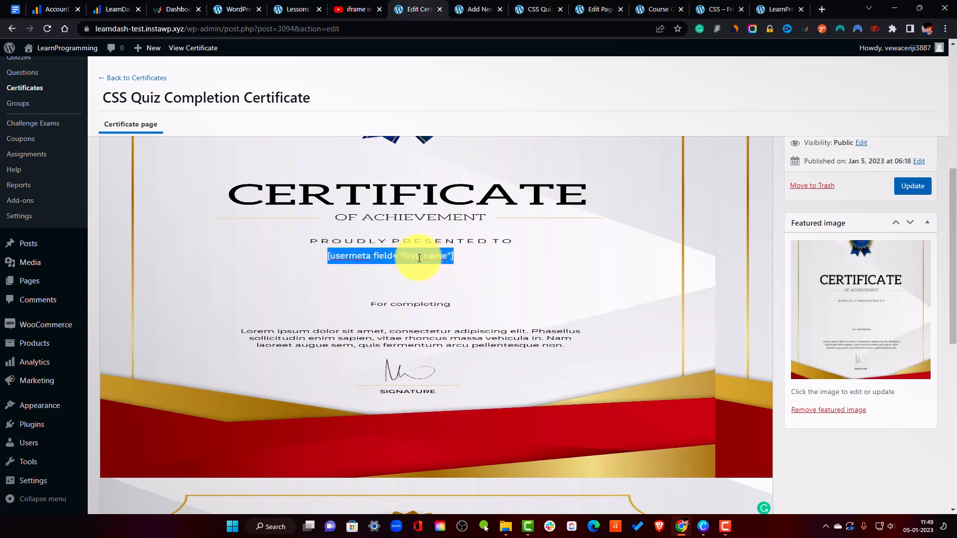
click(896, 184)
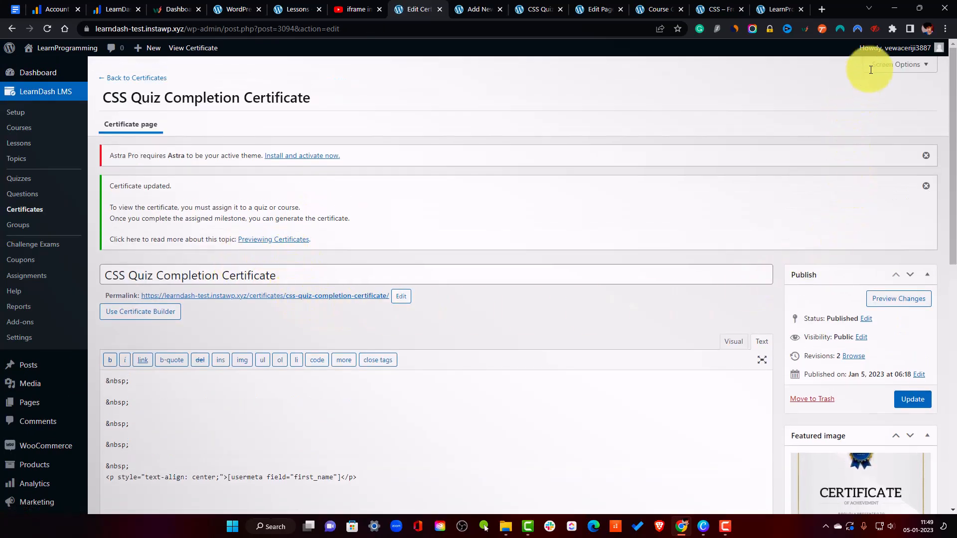
Open your own user profile, enter a first name, and update the profile.
mouse_move(887, 44)
click(868, 93)
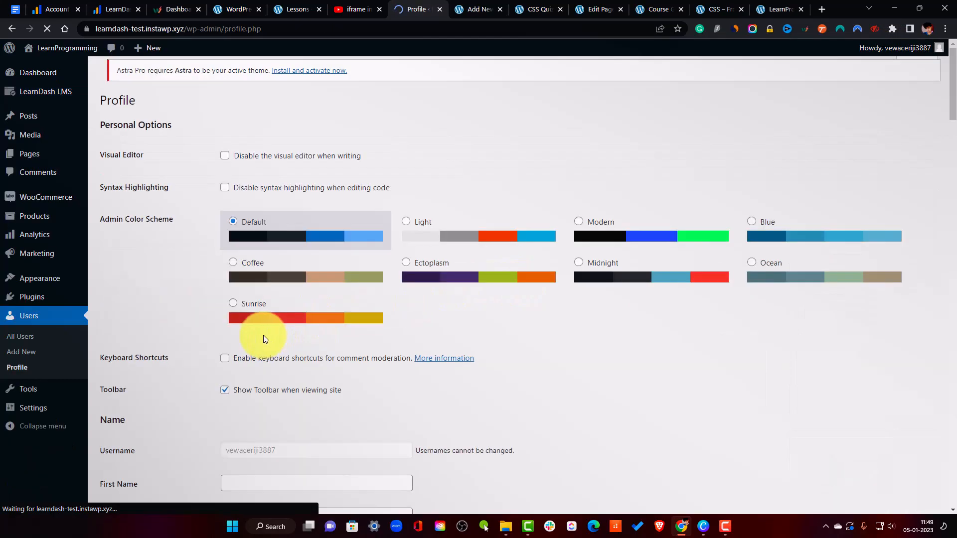
scroll(249, 428, down, 2)
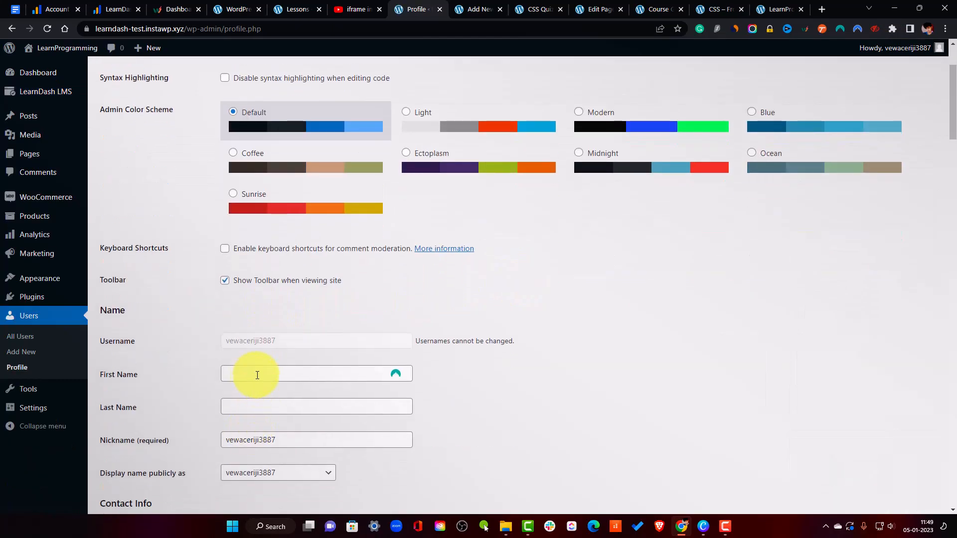
click(275, 375)
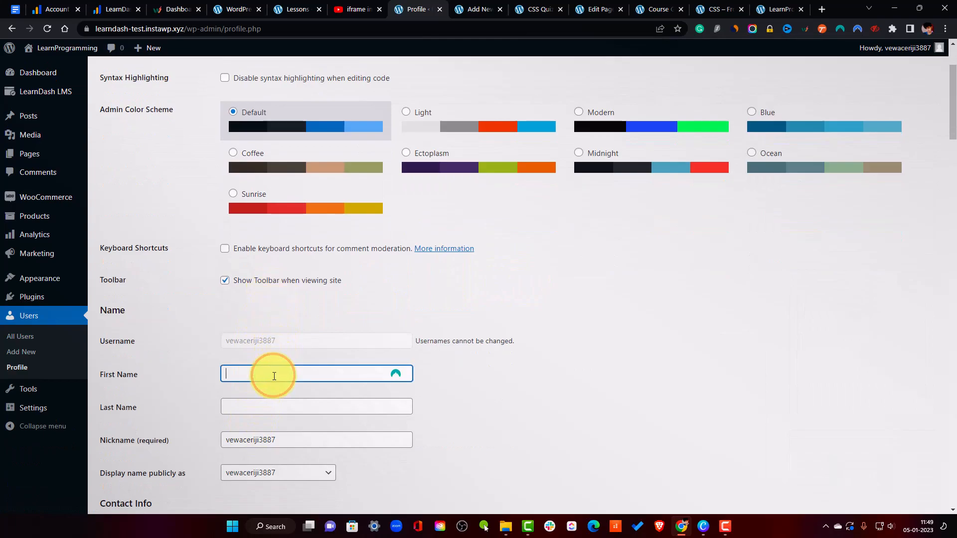
key(Tab)
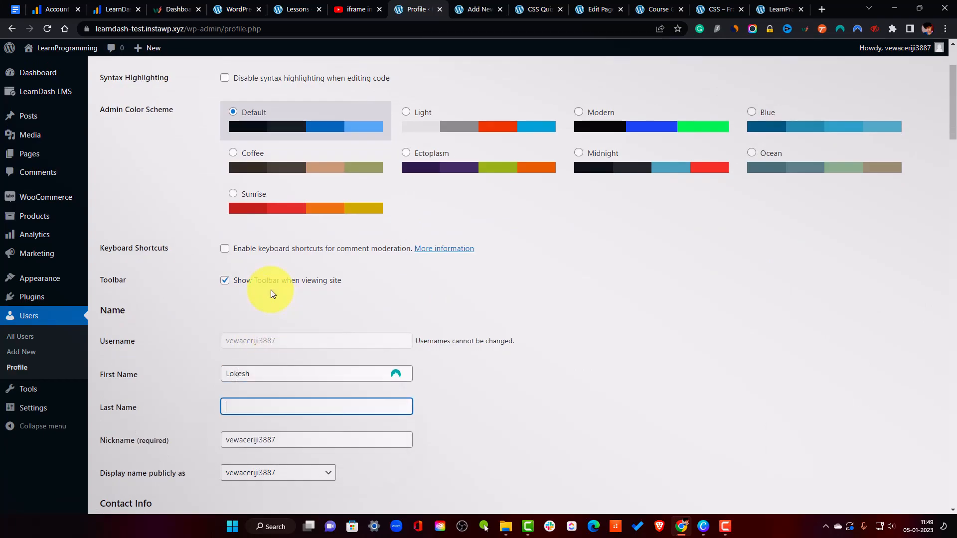
scroll(848, 279, down, 15)
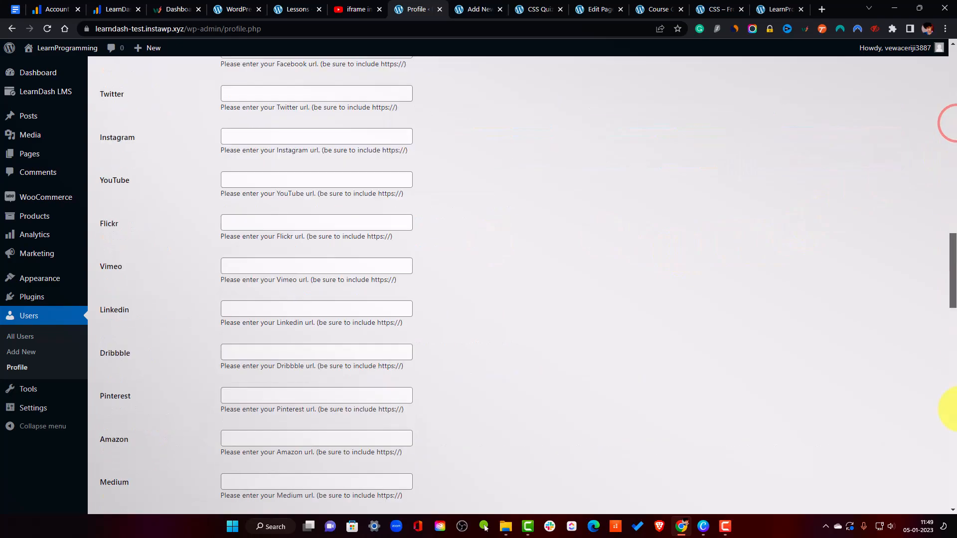
click(128, 457)
click(459, 4)
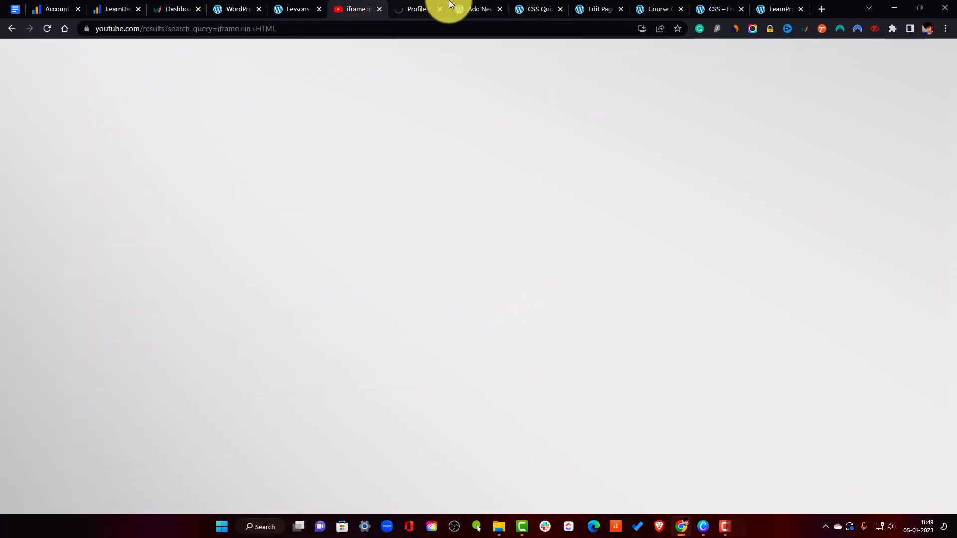
click(423, 8)
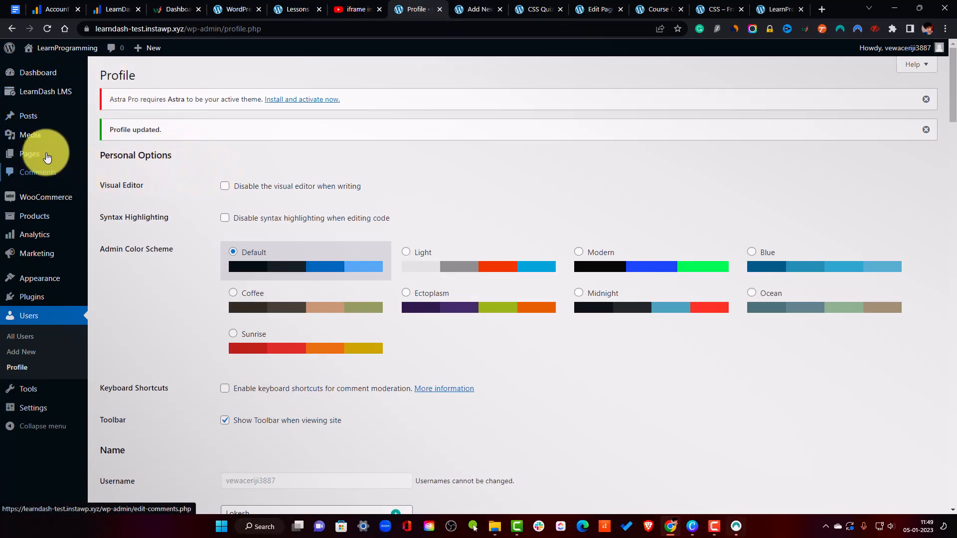
Open the CSS Quiz from the LearnDash quizzes list and show its settings.
mouse_move(70, 93)
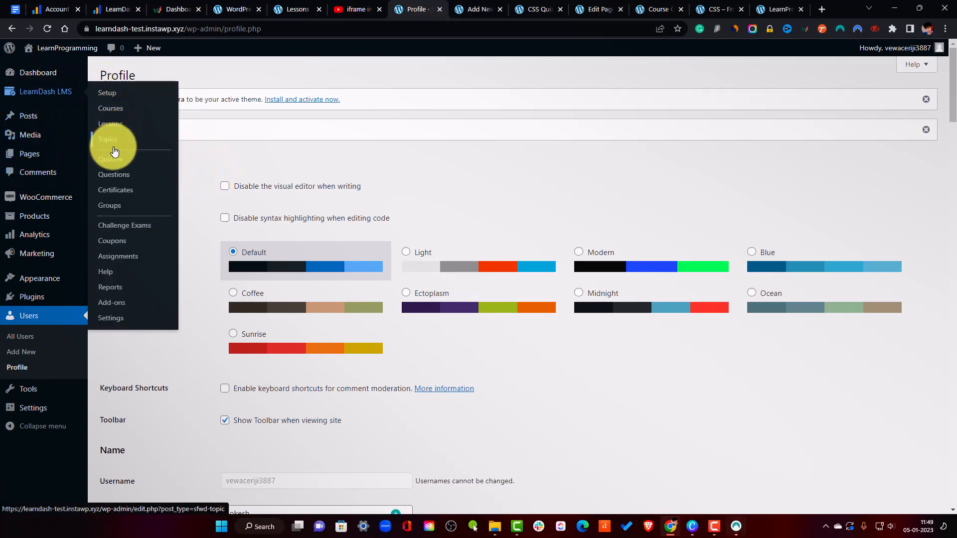
click(111, 158)
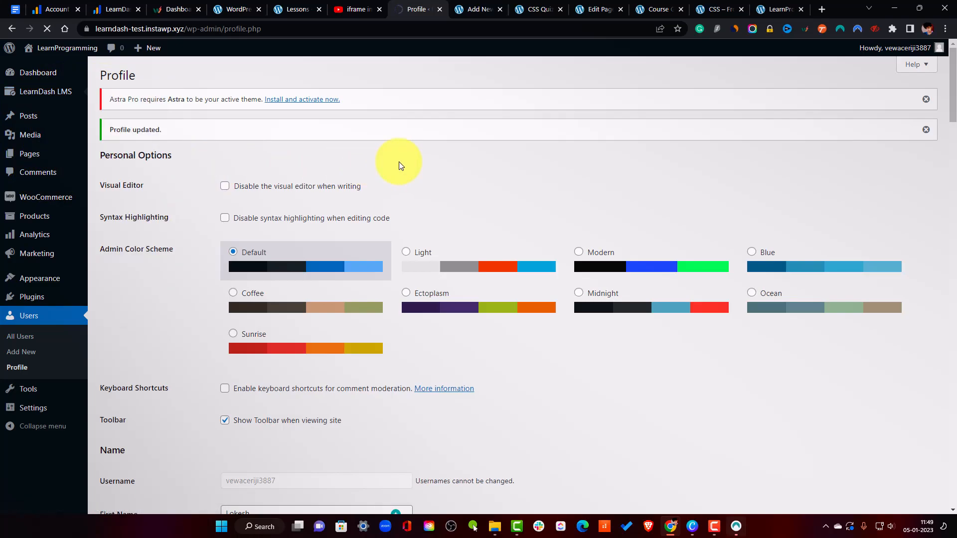
click(147, 250)
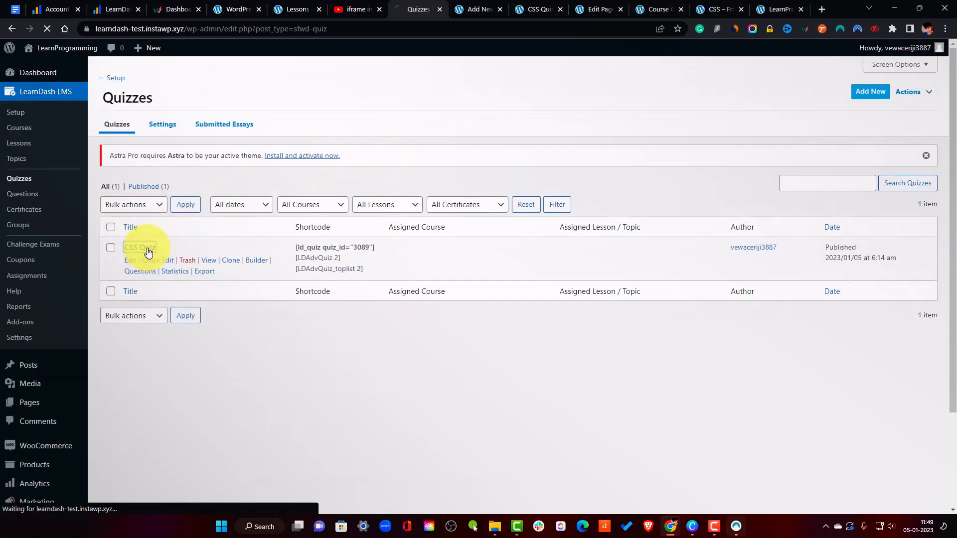
click(548, 9)
click(423, 9)
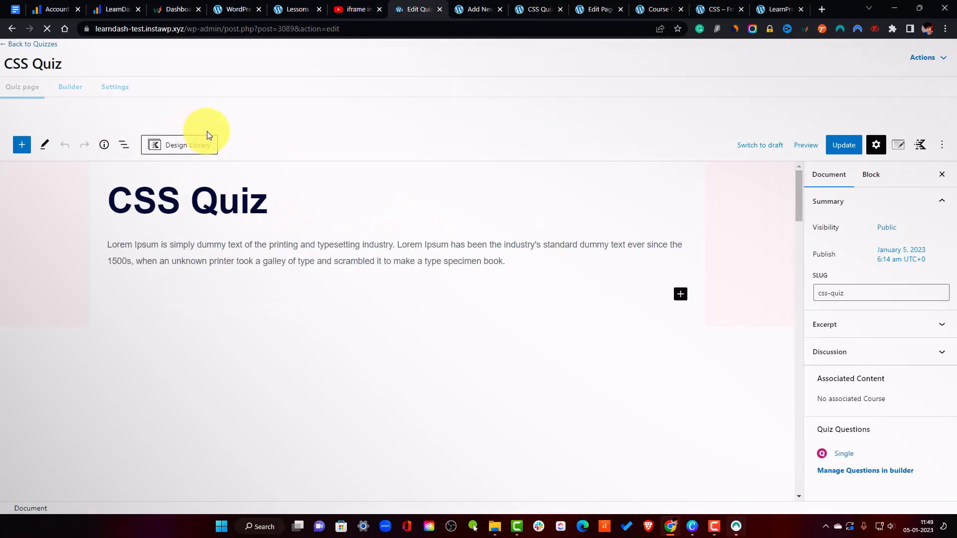
click(125, 92)
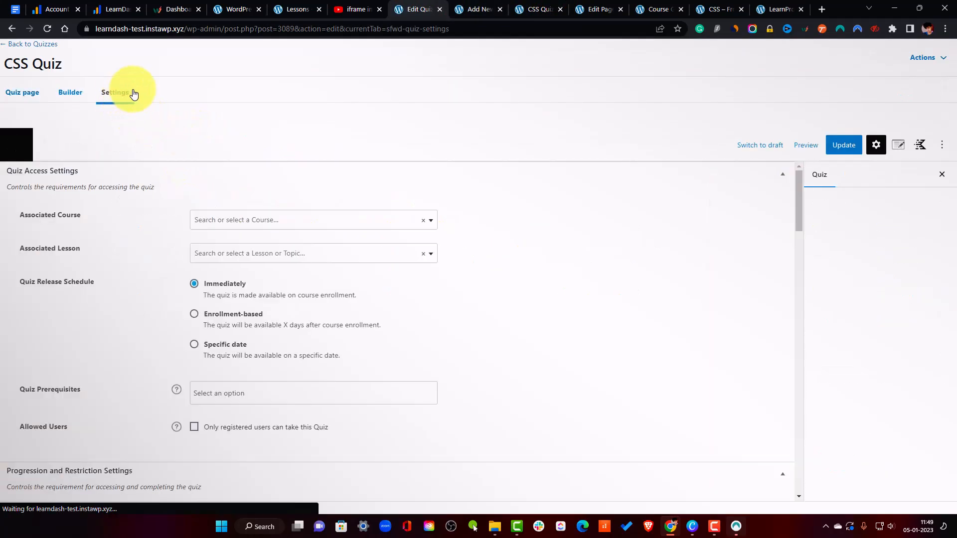
Find the Quiz Certificate setting among the quiz's progression and restriction settings and assign the CSS Quiz Completion Certificate.
scroll(315, 339, down, 3)
scroll(323, 332, down, 4)
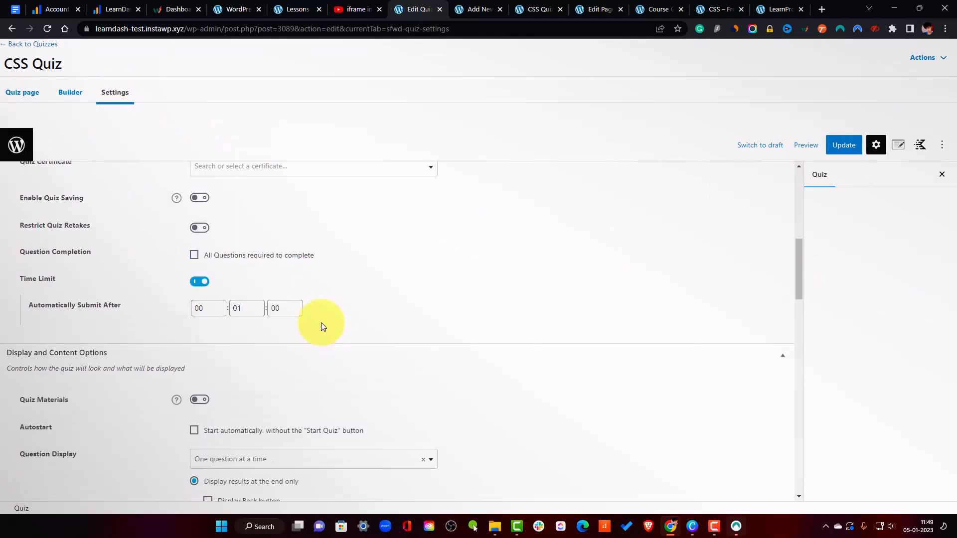
scroll(321, 337, down, 8)
scroll(321, 333, up, 3)
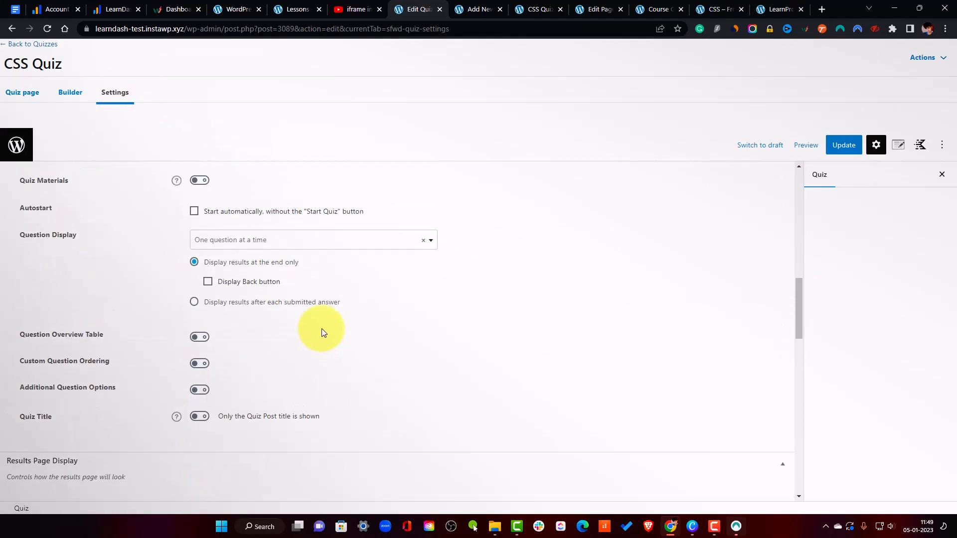
scroll(322, 332, up, 3)
scroll(324, 326, down, 7)
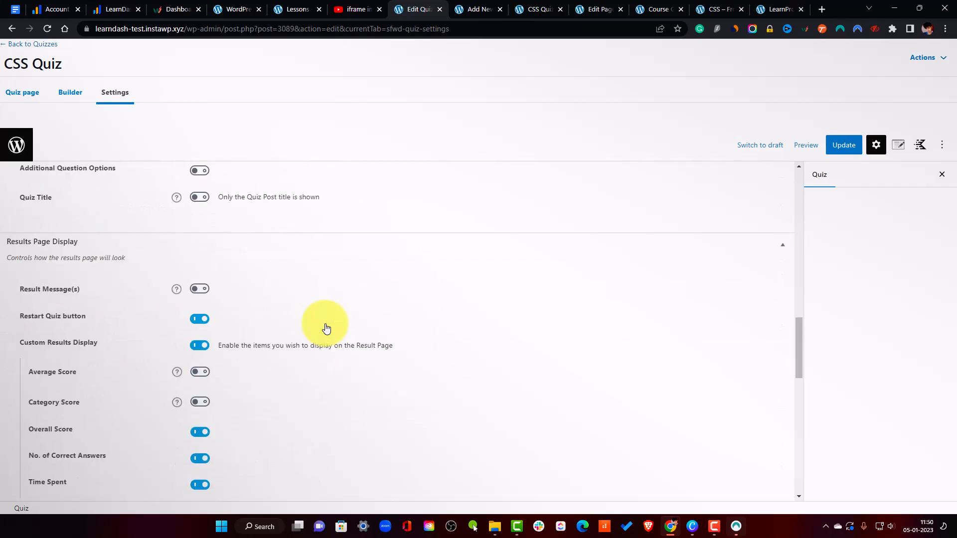
scroll(327, 327, down, 5)
scroll(327, 327, up, 16)
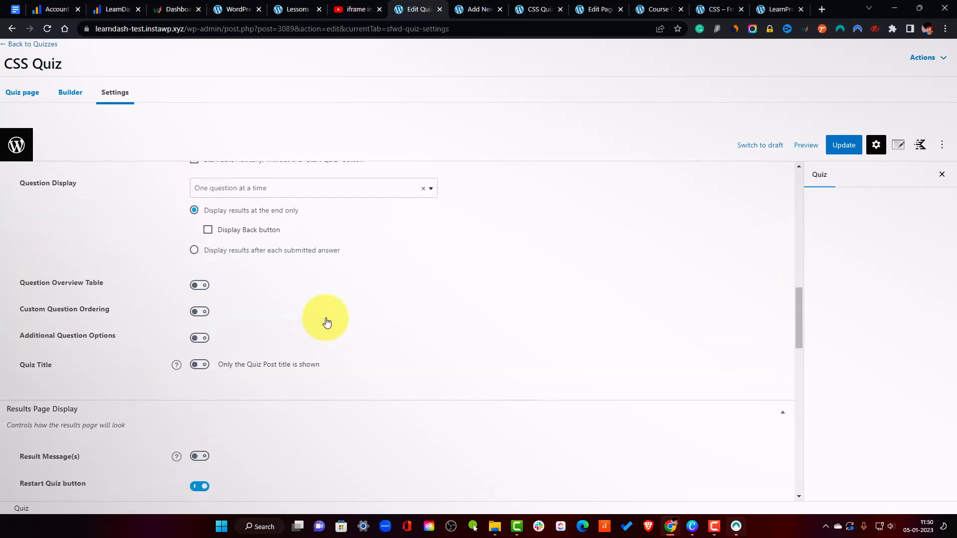
scroll(334, 308, up, 2)
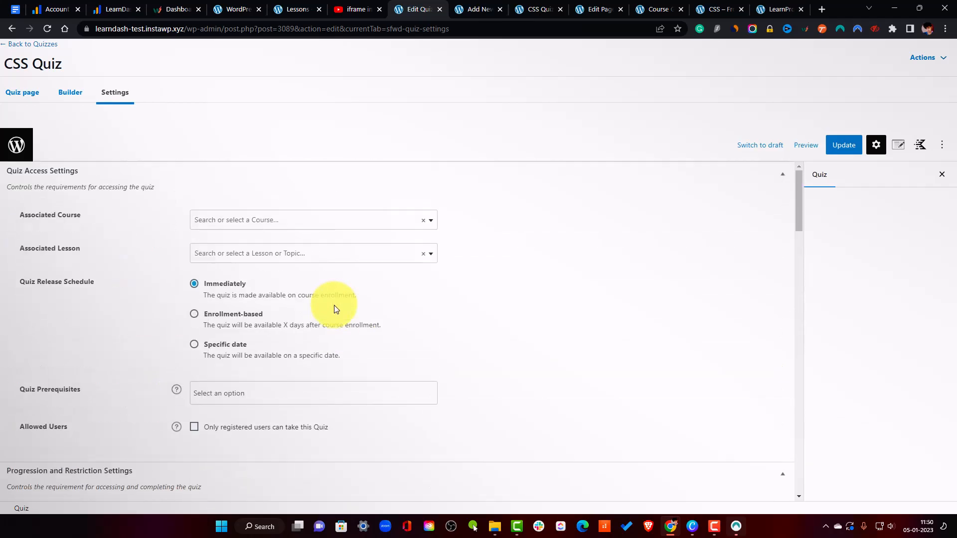
scroll(228, 258, down, 4)
scroll(257, 280, down, 1)
click(261, 281)
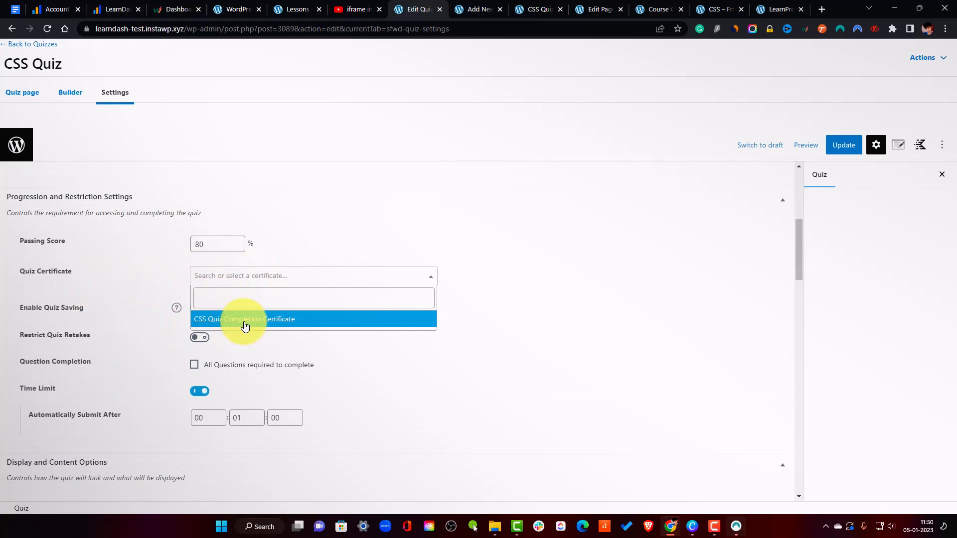
click(245, 320)
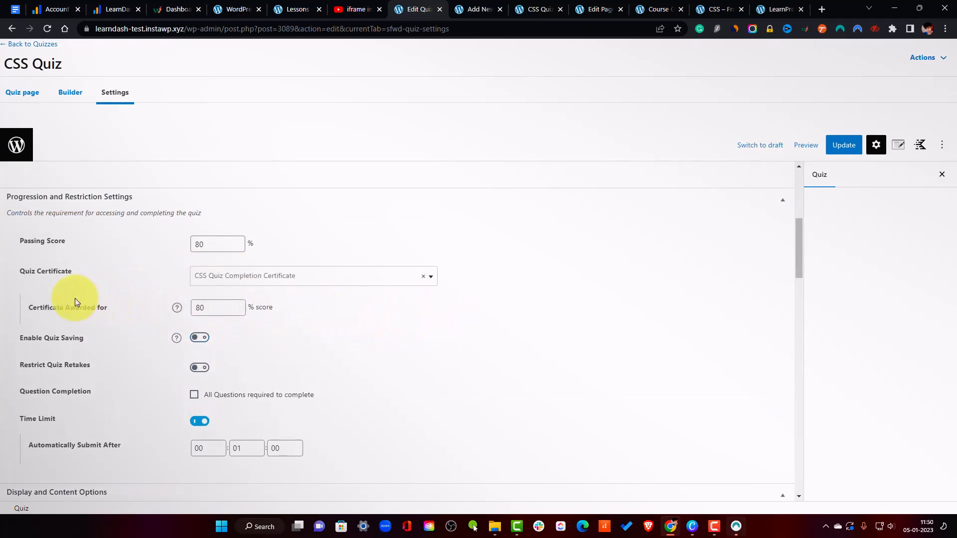
Check the score required for the certificate award and update the quiz.
drag(215, 306, 168, 305)
click(352, 309)
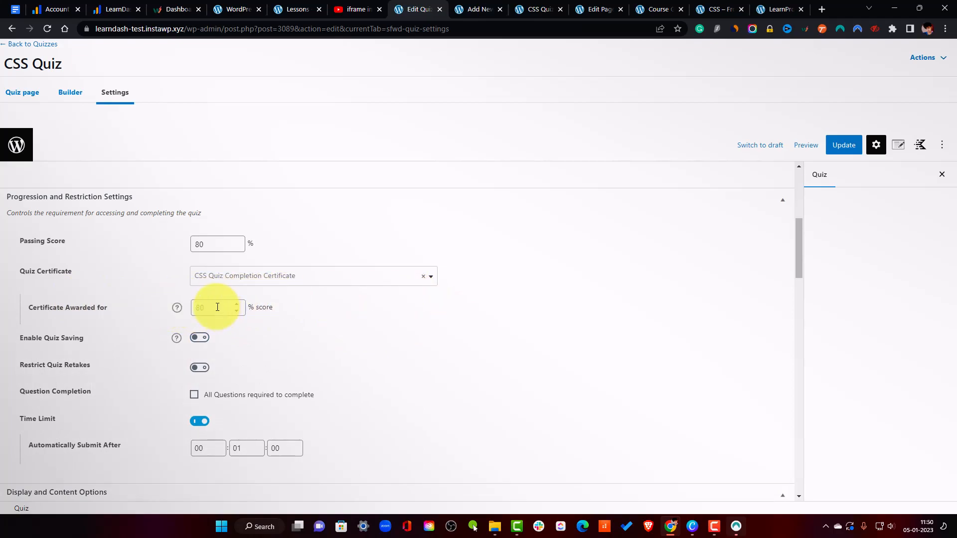
click(842, 145)
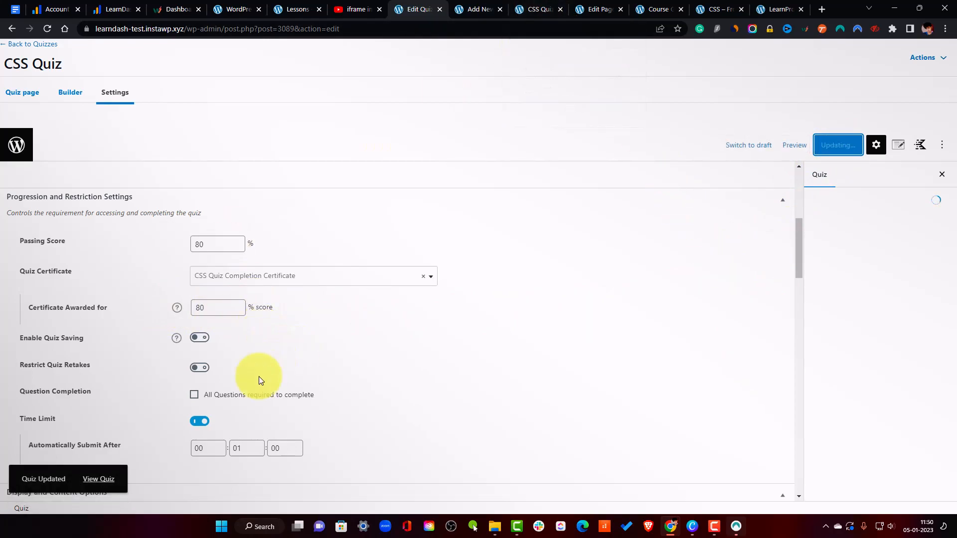
Open the updated CSS Quiz's public page in a new browser tab.
right_click(99, 477)
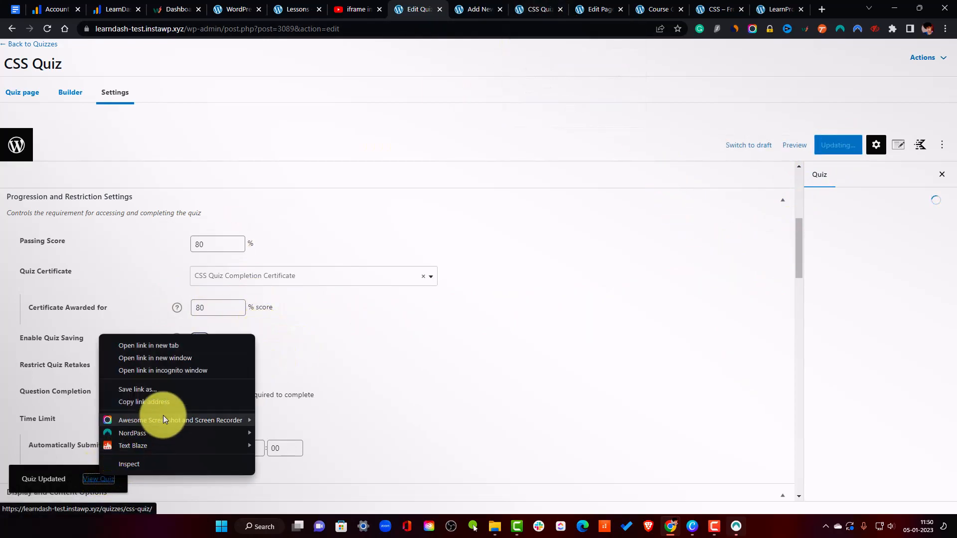
click(181, 348)
click(438, 8)
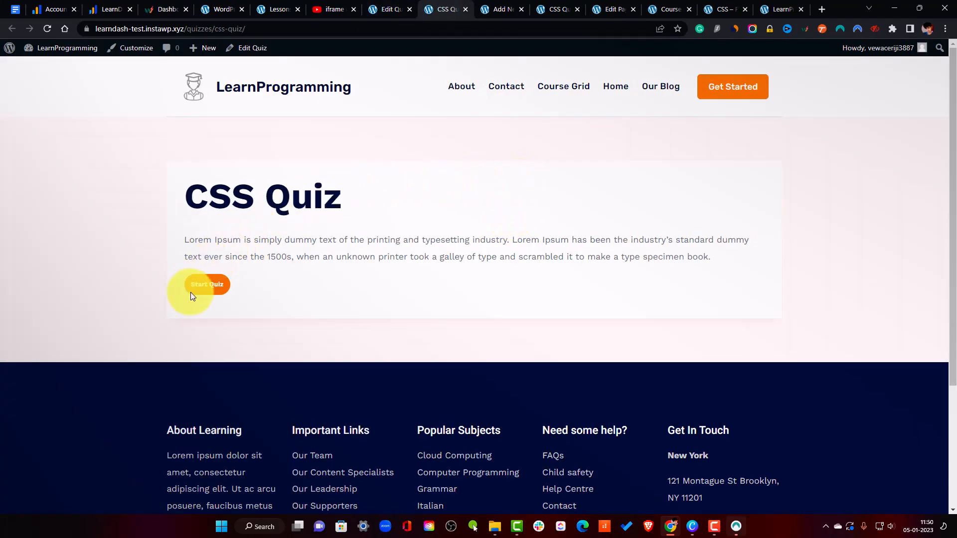
Start the CSS Quiz, answer the question with Cascading Style Sheet, and finish the quiz.
click(208, 292)
scroll(429, 235, down, 4)
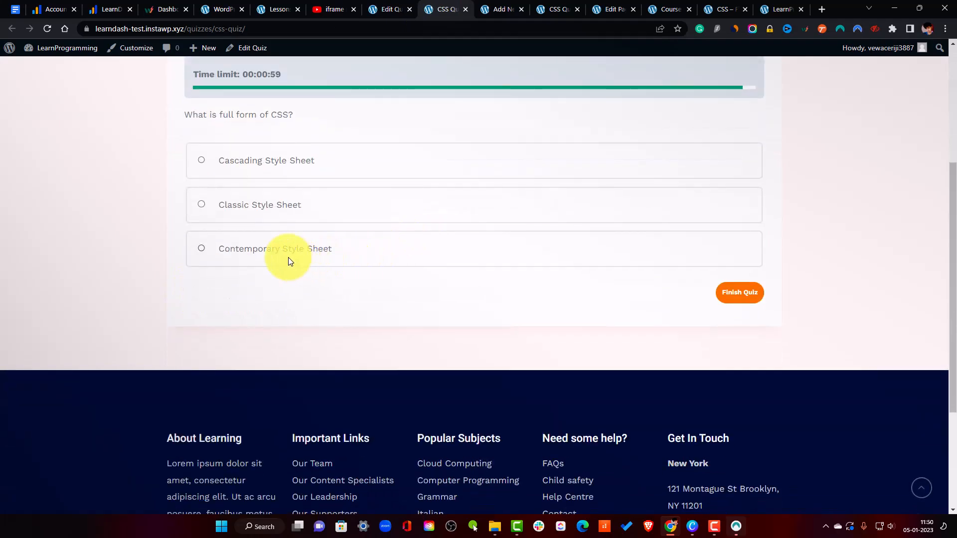
click(272, 163)
click(726, 298)
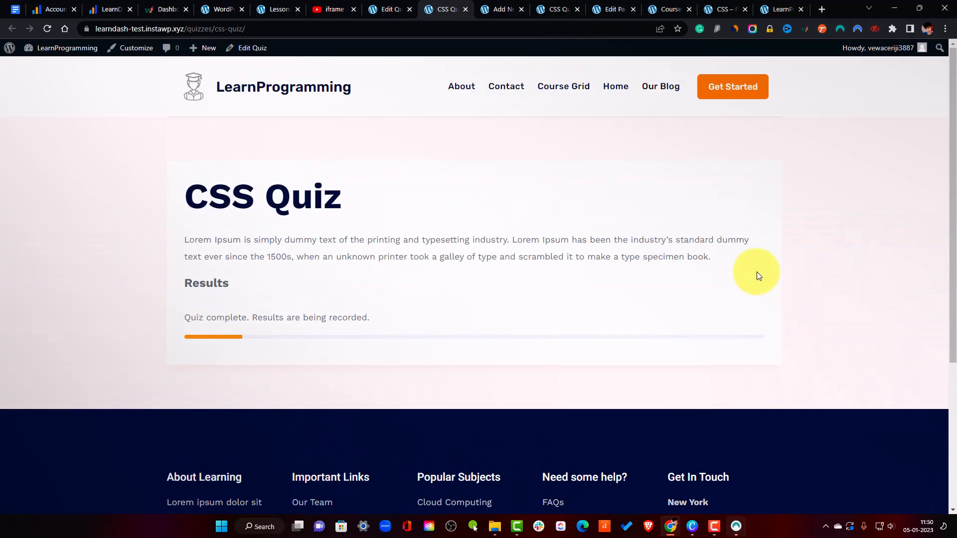
Open the printable certificate from the quiz results and check how the recipient's first name is placed on it.
scroll(630, 342, down, 3)
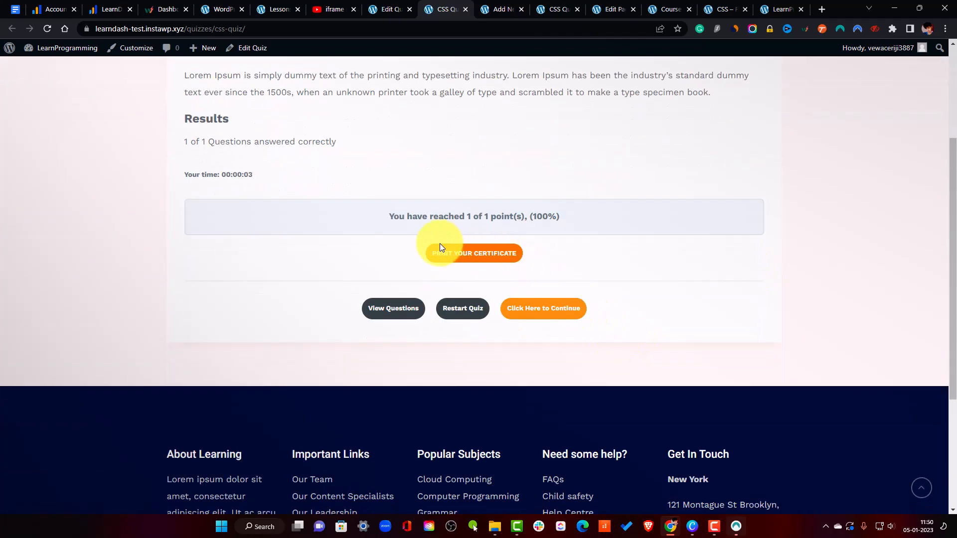
click(516, 255)
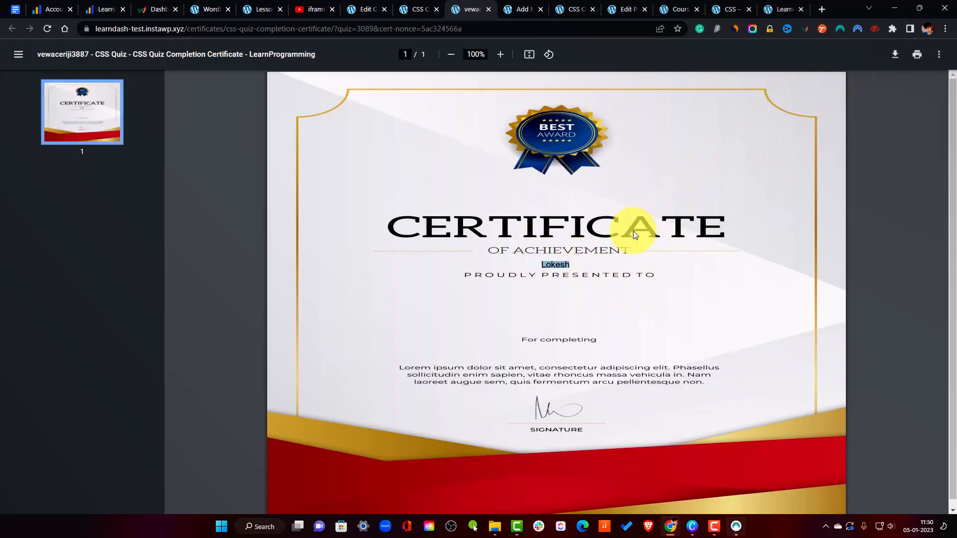
click(604, 299)
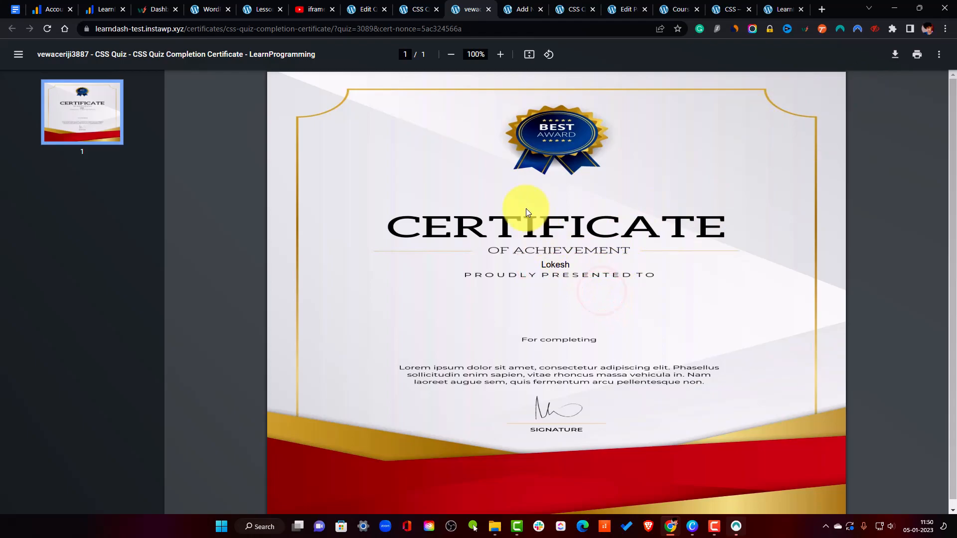
scroll(674, 303, down, 1)
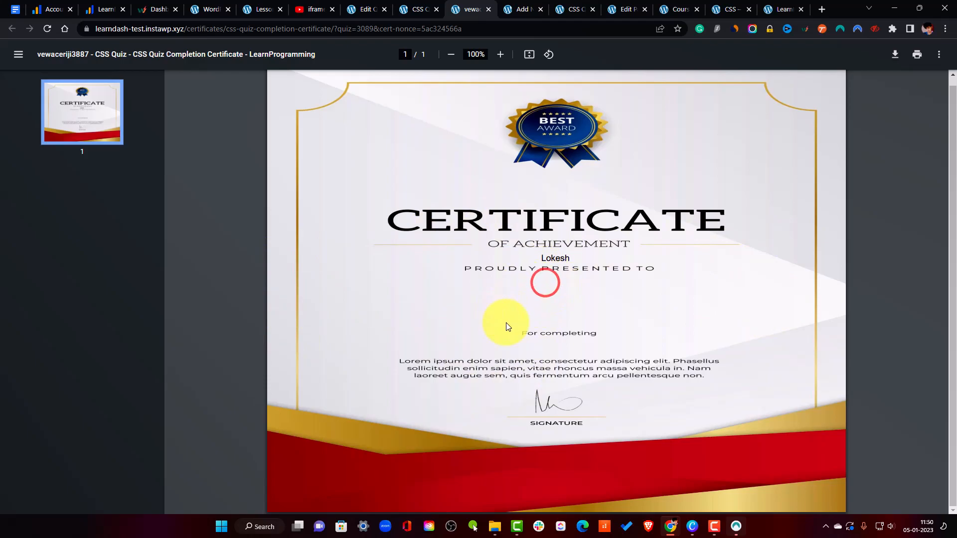
Return from the quiz results to the LearnDash admin pages and start a new challenge exam.
click(413, 8)
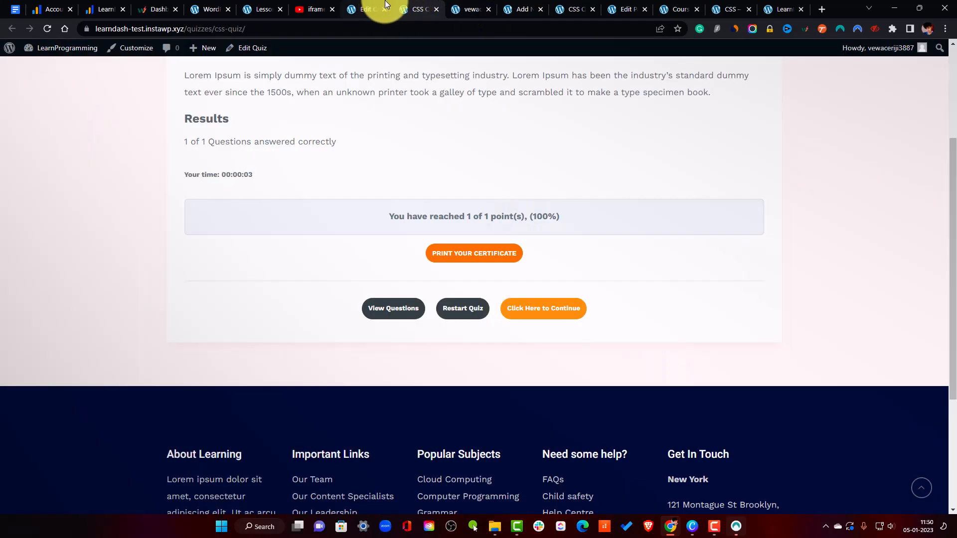
scroll(623, 224, up, 3)
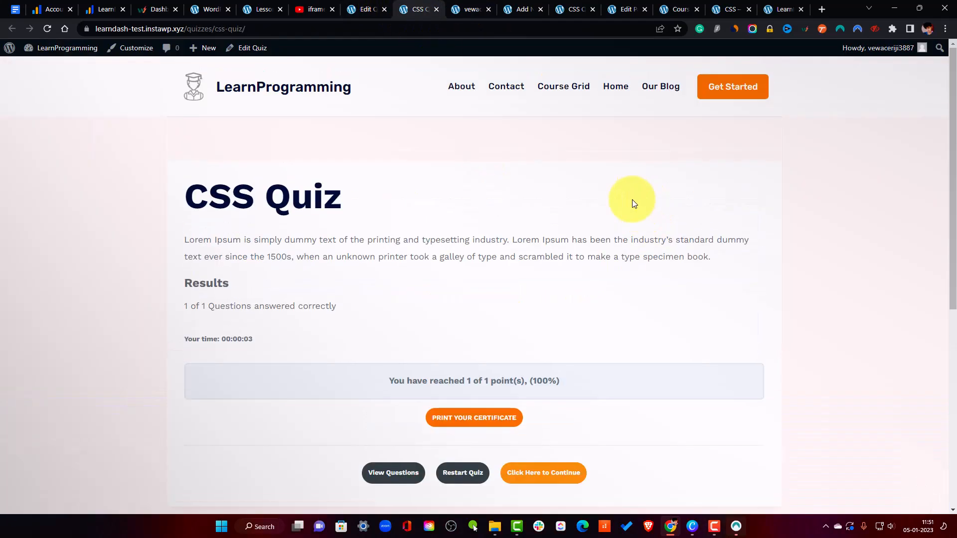
click(372, 7)
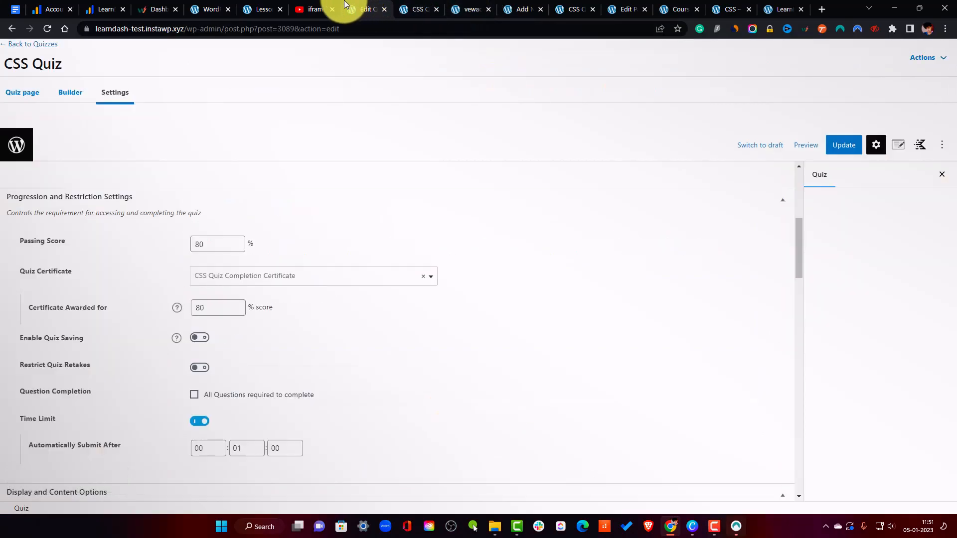
click(314, 8)
click(259, 9)
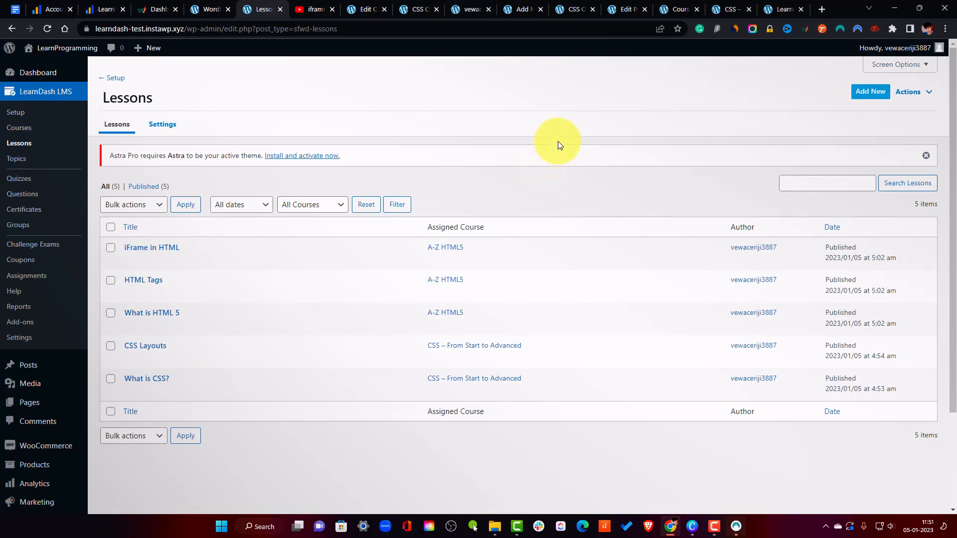
click(372, 7)
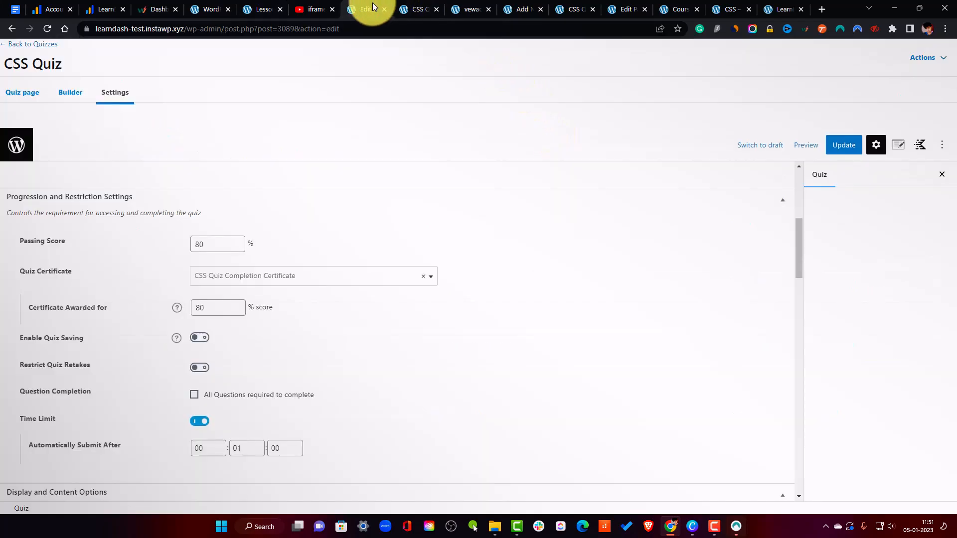
click(262, 8)
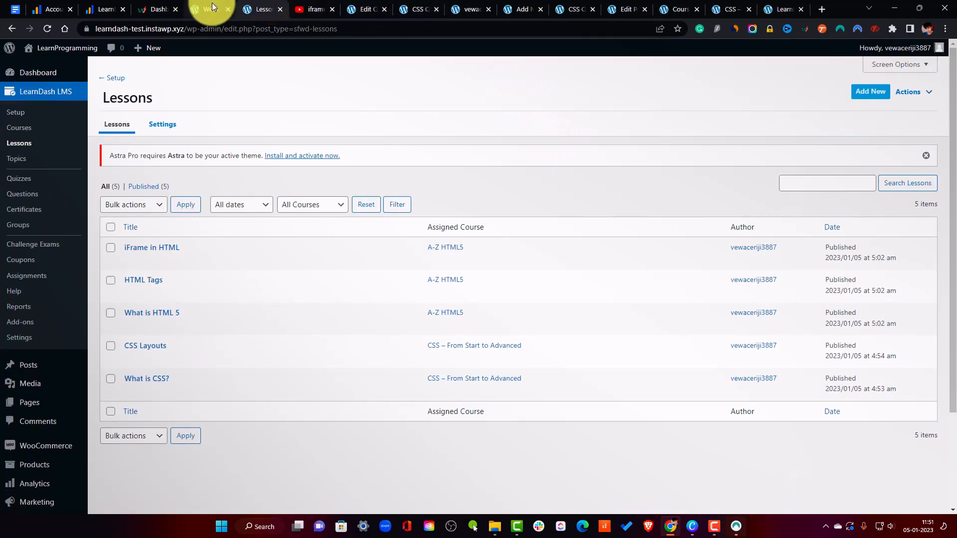
click(57, 250)
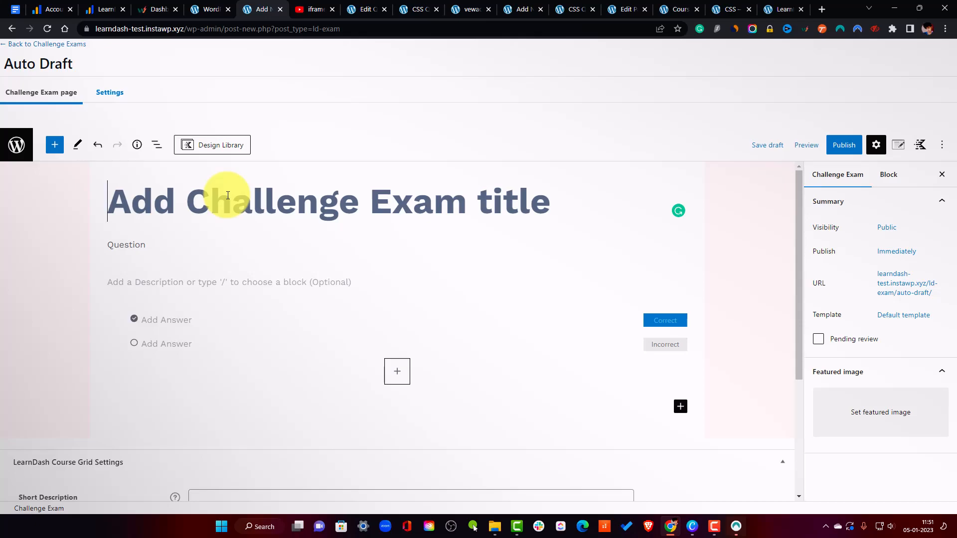
Title the new challenge exam "CSS Advanced Challenge".
text(E)
key(BackSpace)
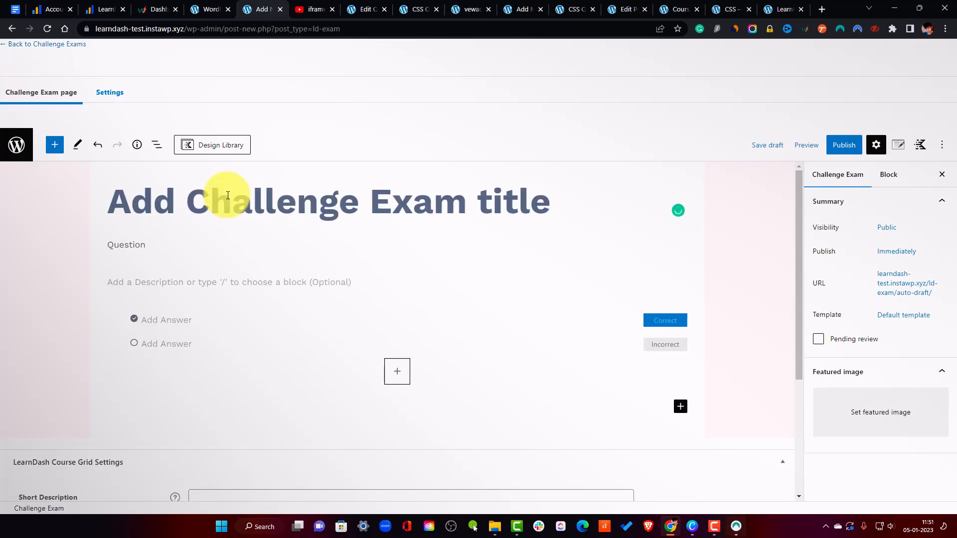
text(CSS)
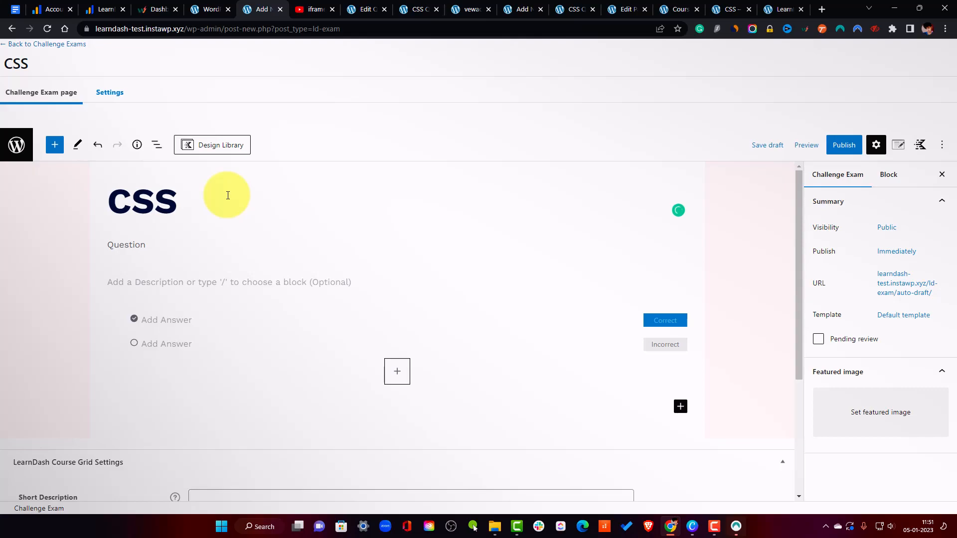
text( Advanced )
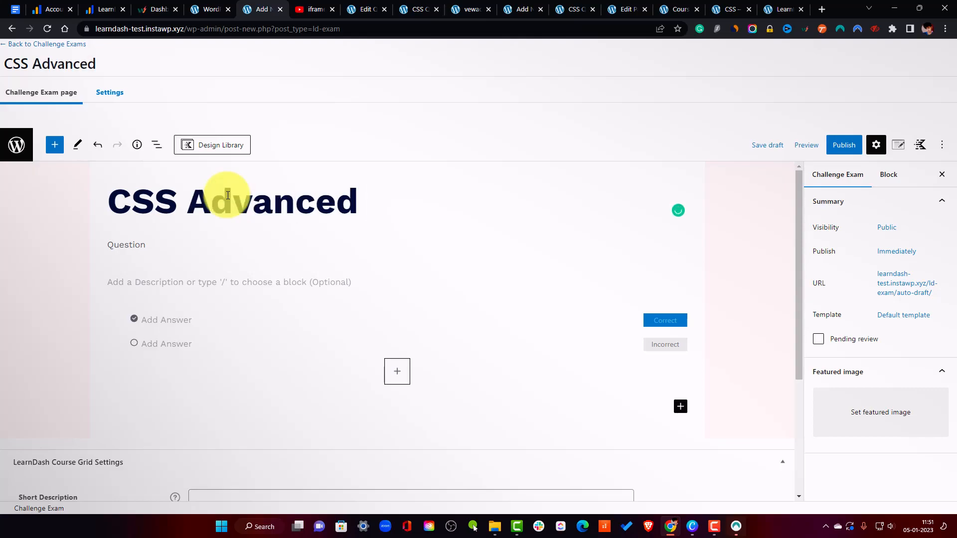
text(Cha)
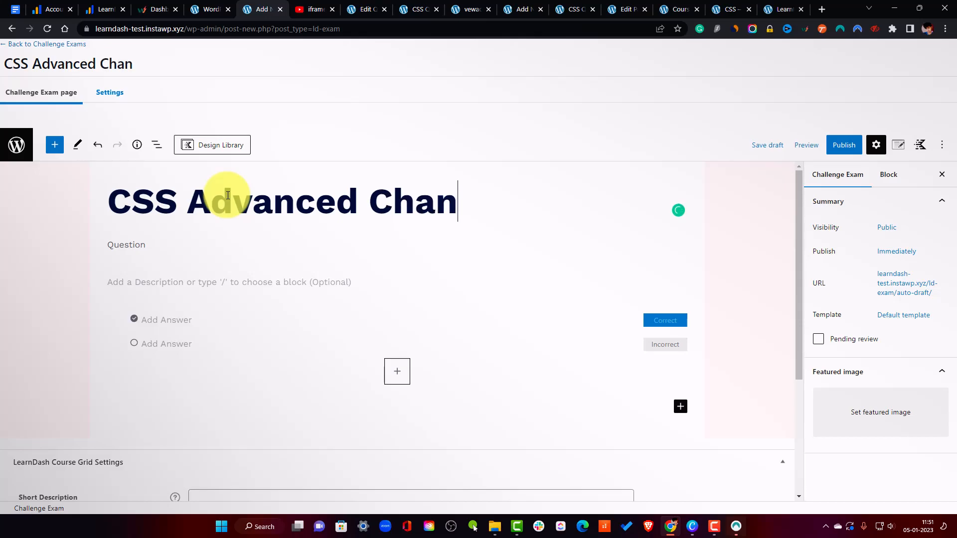
text(llenge)
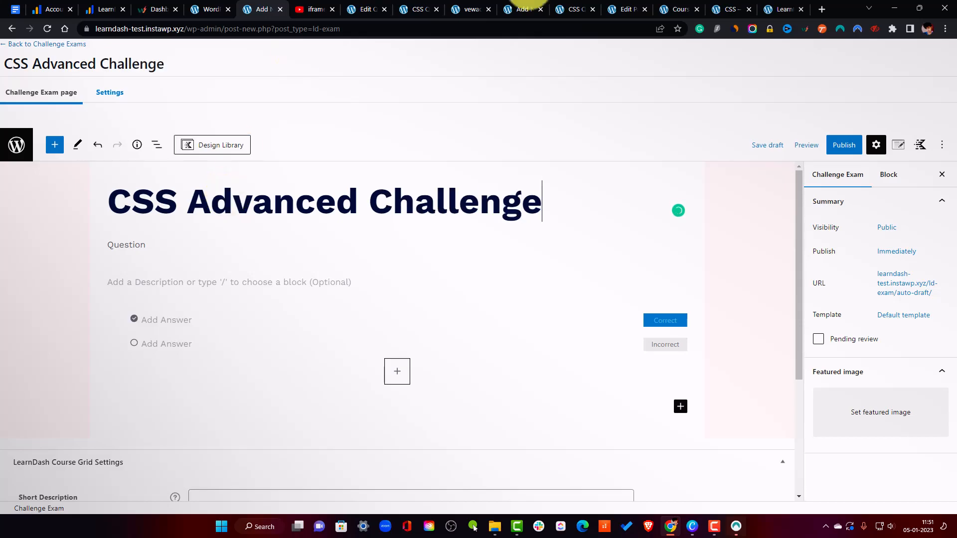
Fill in the exam's first question with the Lorem Ipsum placeholder text from the /lorem snippet.
click(185, 241)
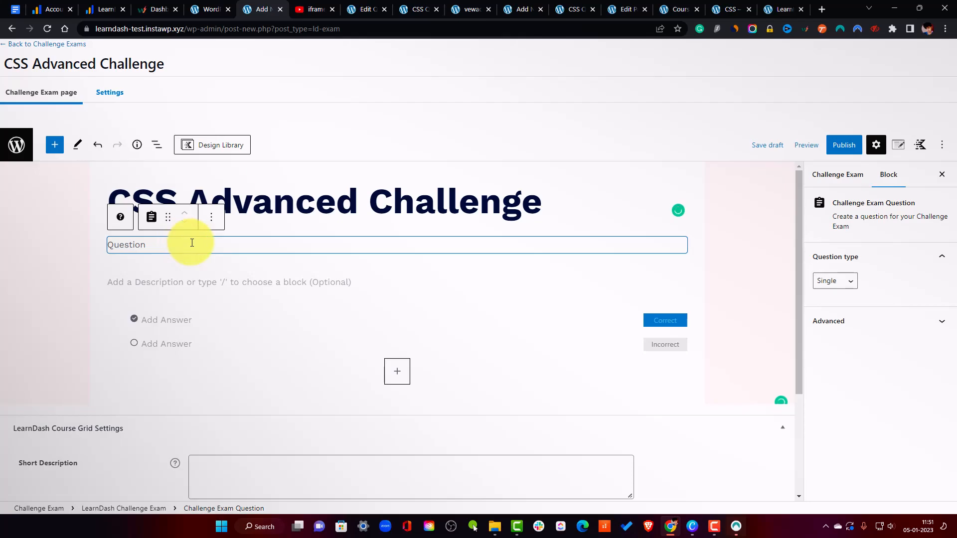
text(/lorem)
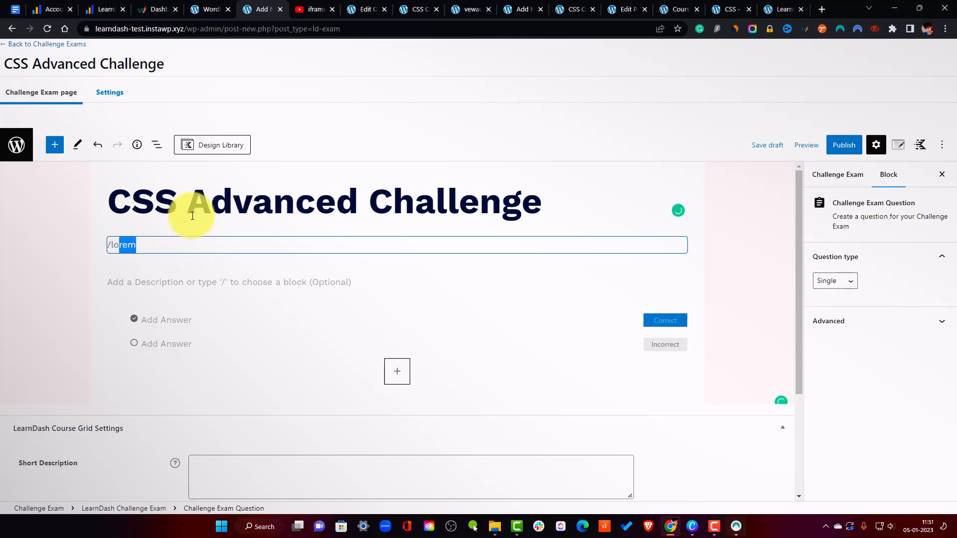
key(Return)
click(167, 302)
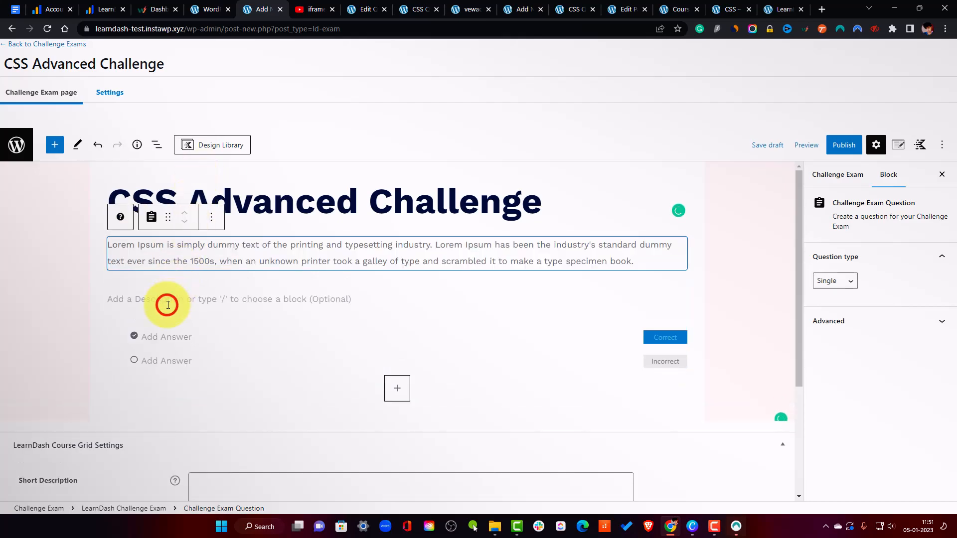
Add the answers C, B and A to the exam's first question.
click(276, 346)
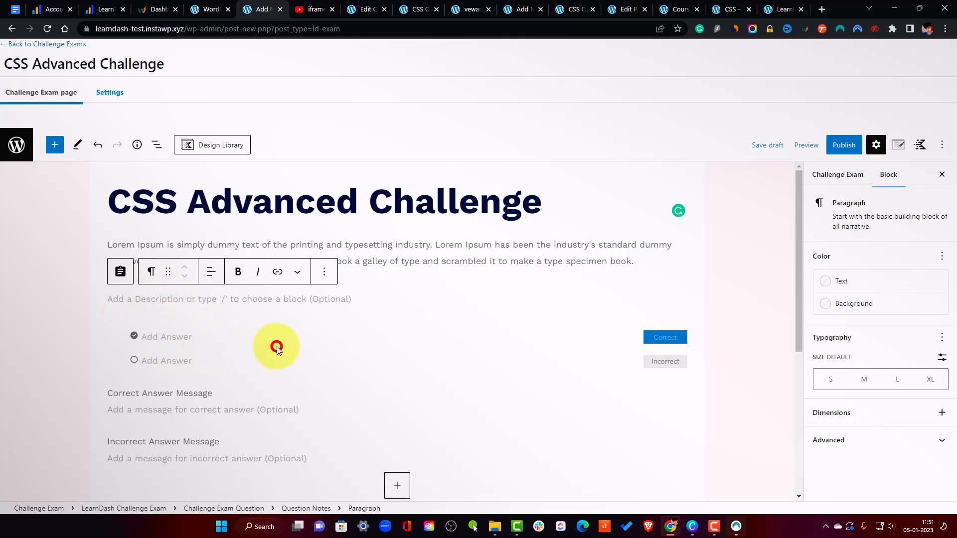
click(155, 341)
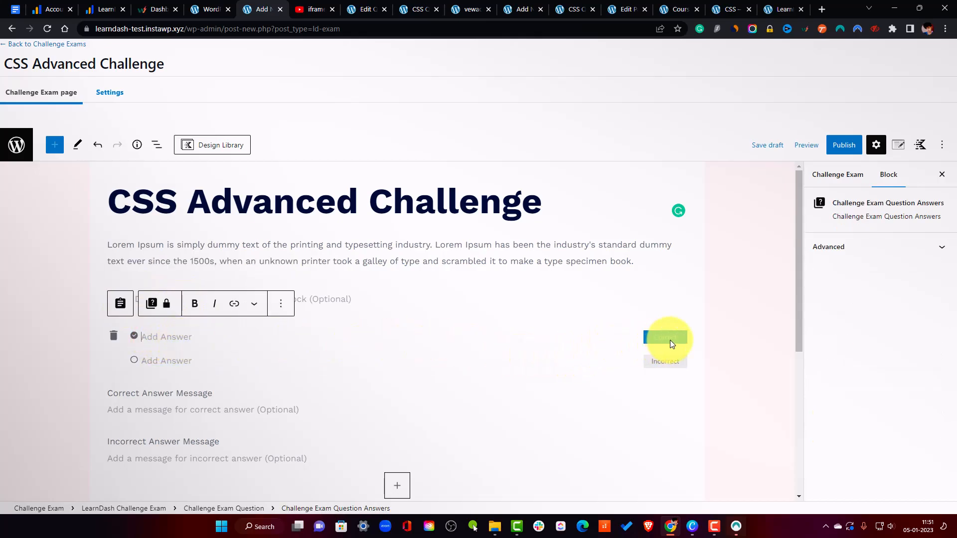
text(C)
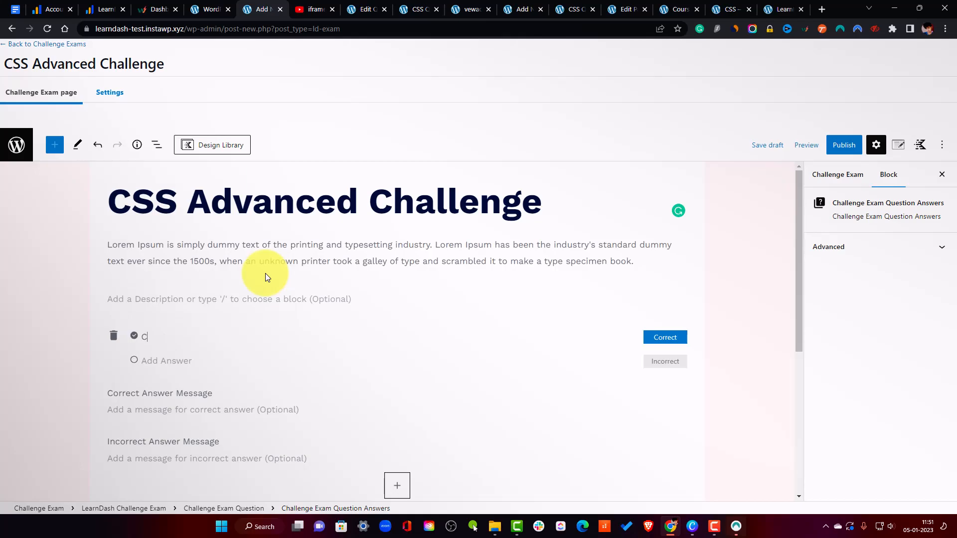
click(179, 358)
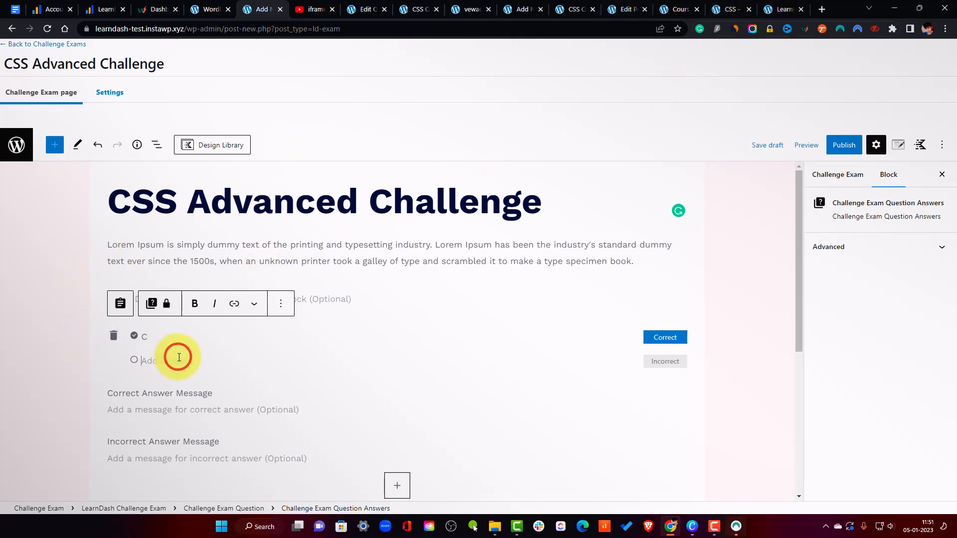
text(B)
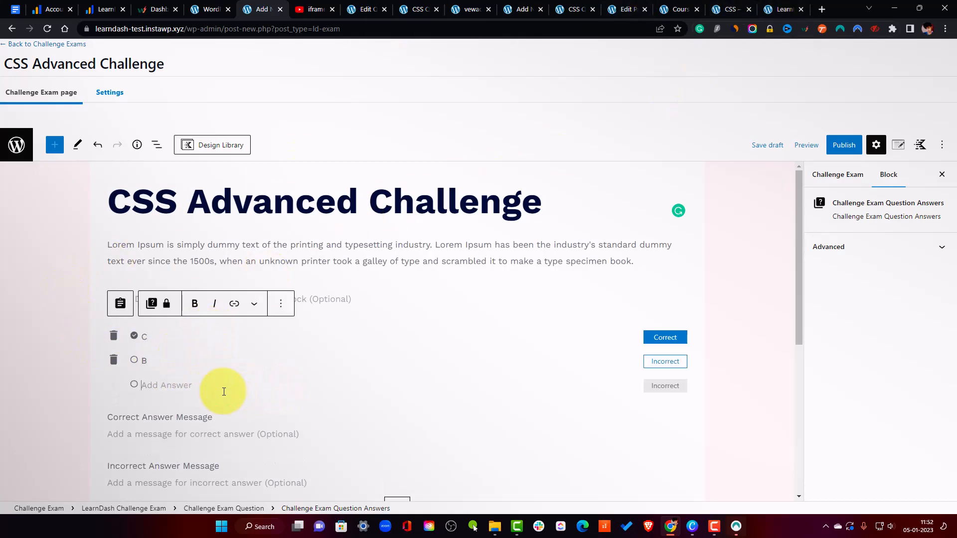
text(A)
Try switching the correct answer between C and B, and leave C marked as correct.
click(665, 337)
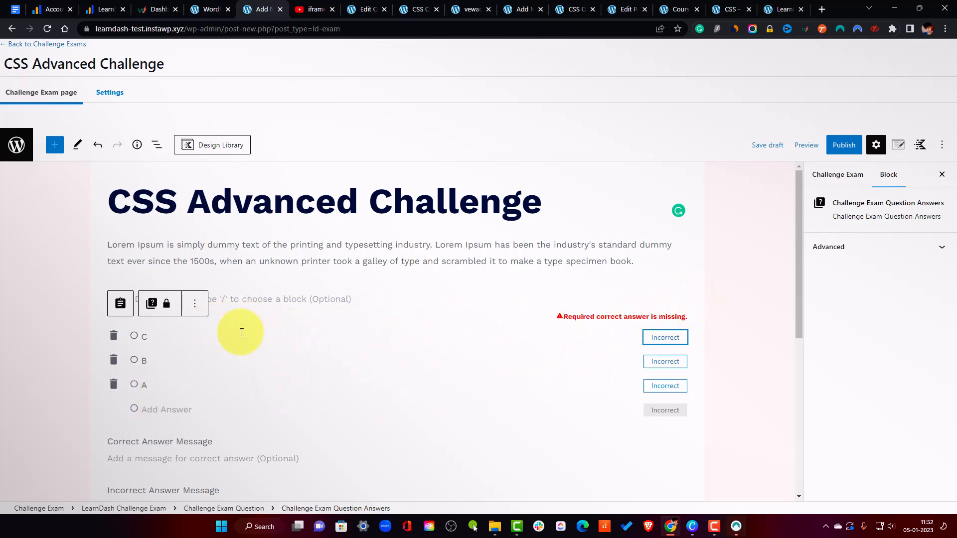
click(136, 335)
click(134, 335)
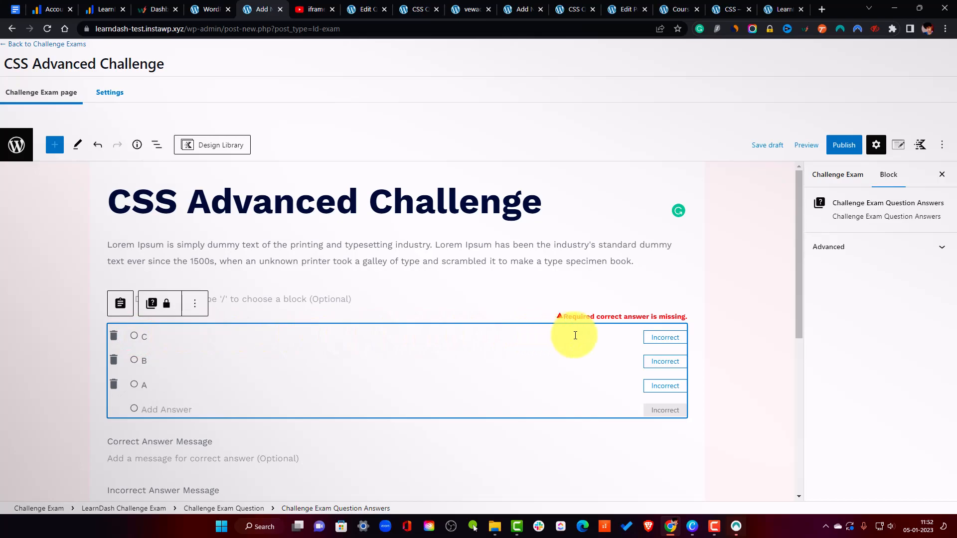
click(667, 337)
click(663, 363)
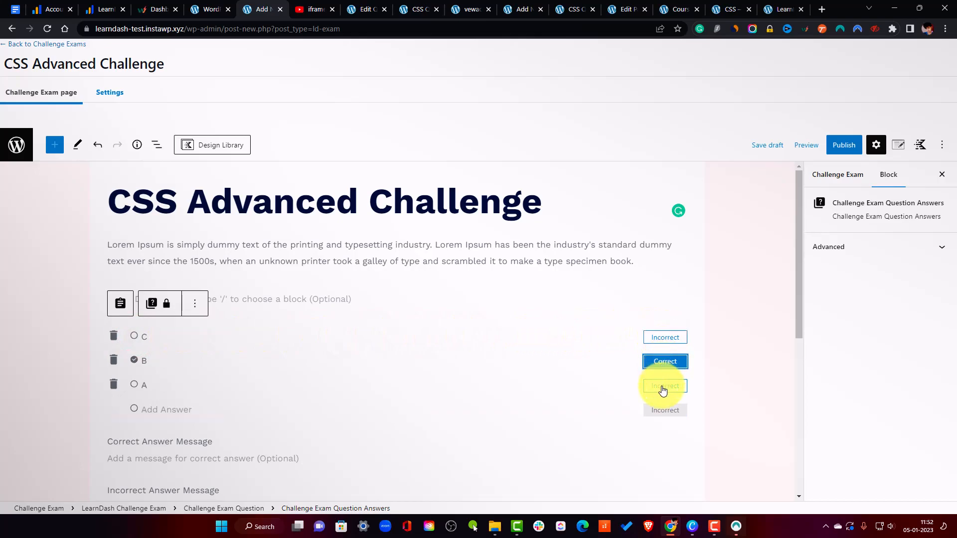
click(667, 339)
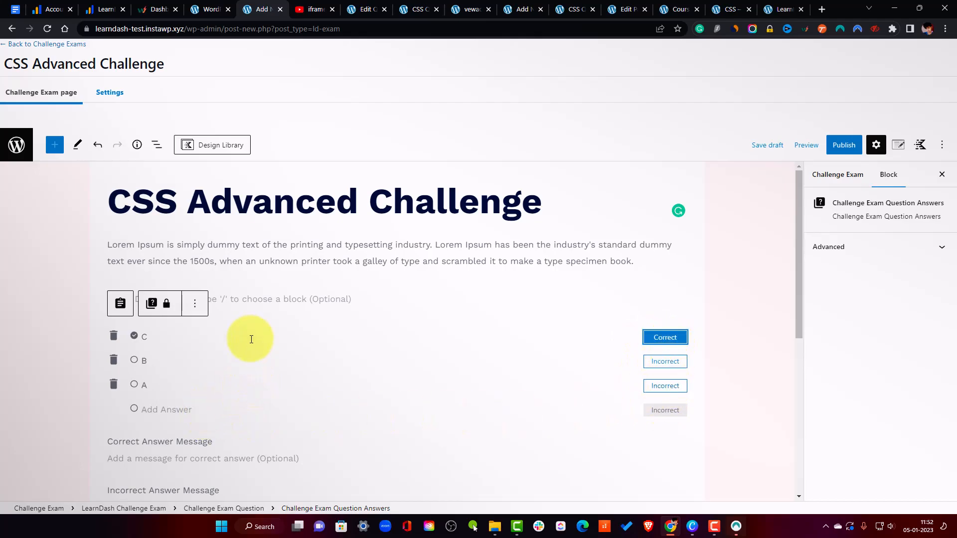
Check the optional correct and incorrect answer messages and add a second question to the challenge exam.
scroll(245, 398, down, 3)
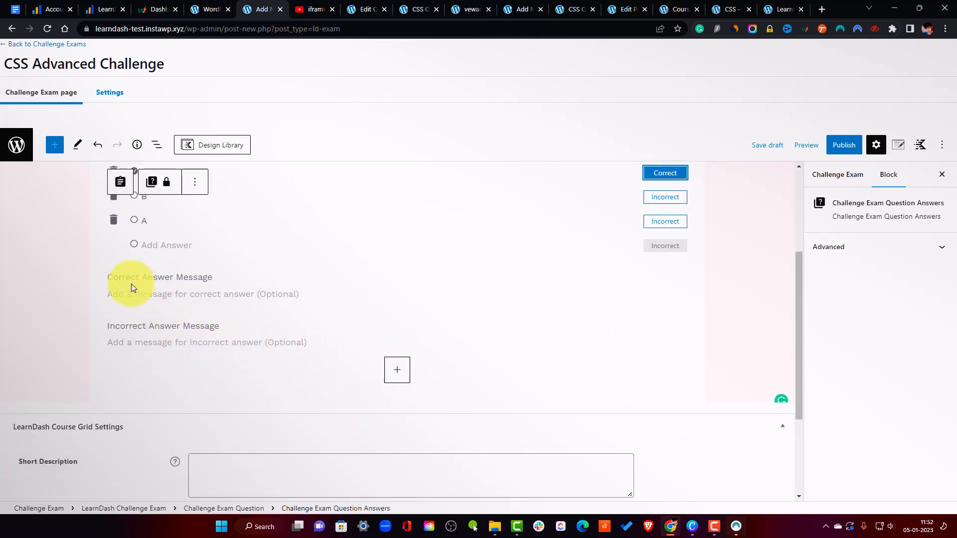
click(114, 278)
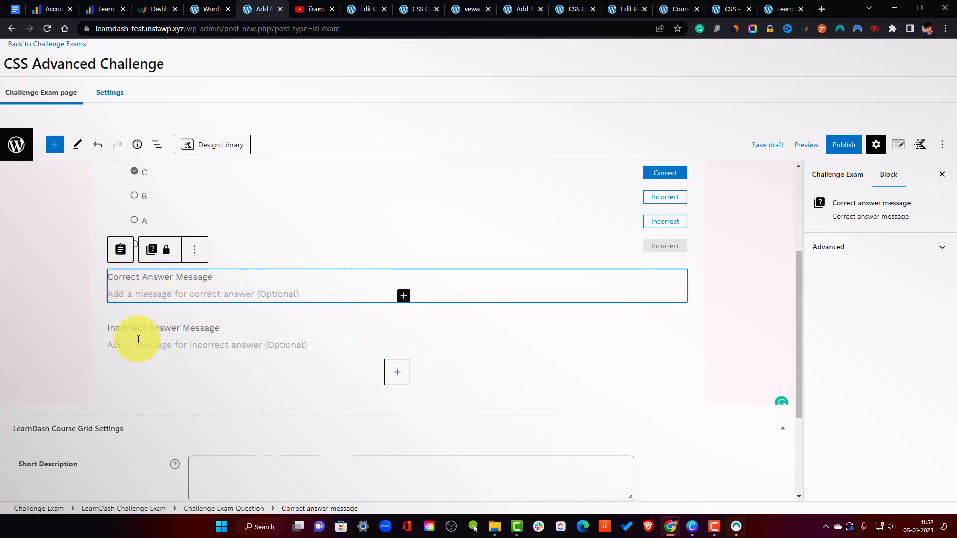
click(396, 370)
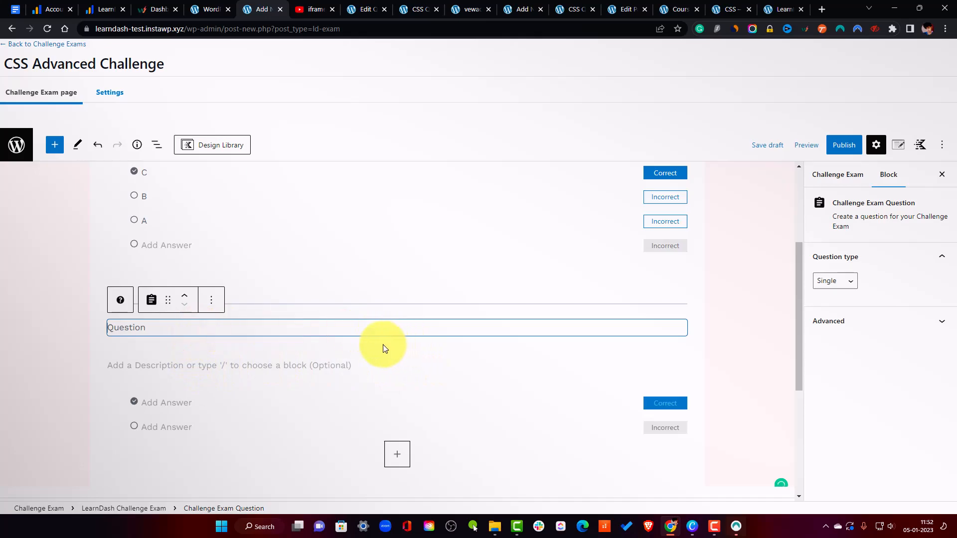
Review the first question's answers and the empty second question of the CSS Advanced Challenge exam.
click(402, 296)
click(344, 338)
scroll(438, 322, up, 3)
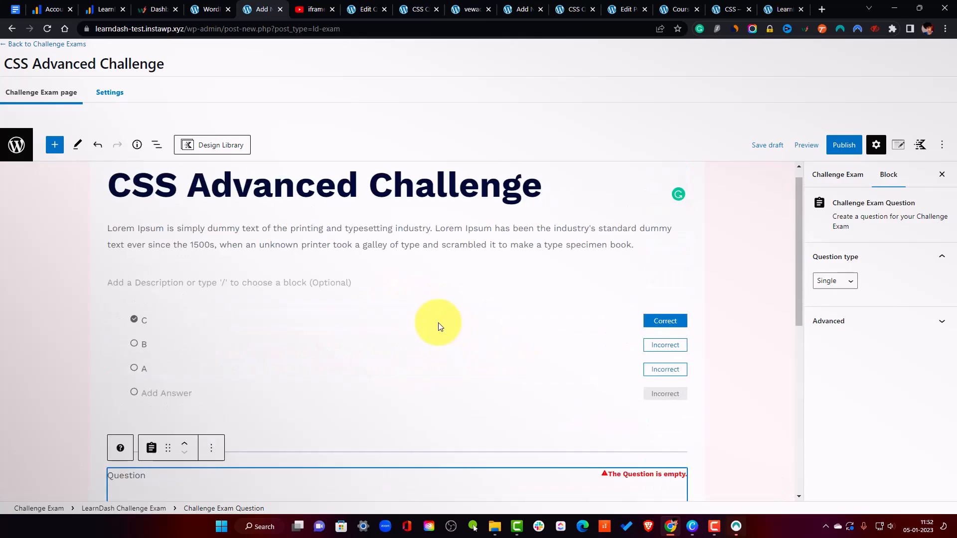
scroll(549, 299, down, 3)
scroll(553, 324, up, 3)
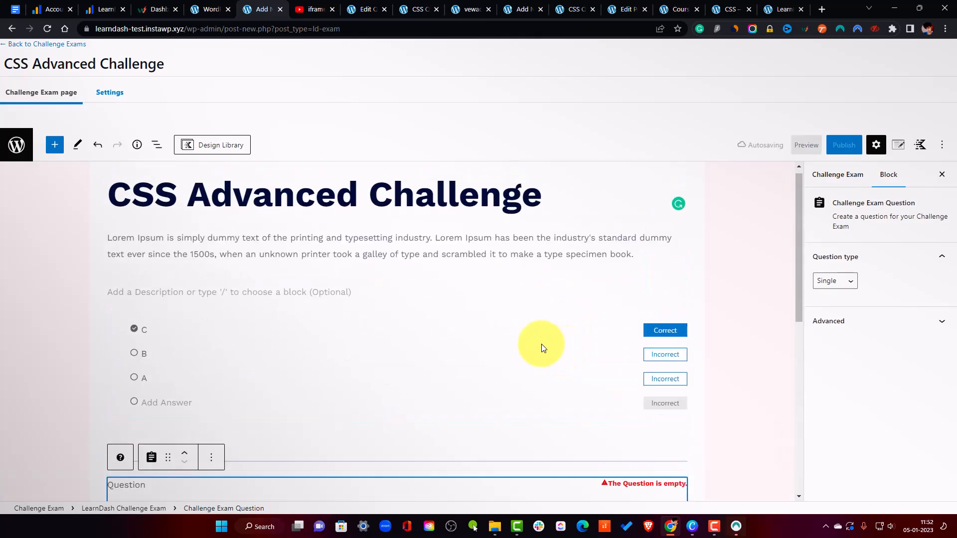
Open the challenge exam's settings and examine the course selection options and the passed and failed button, redirect and message fields.
click(102, 94)
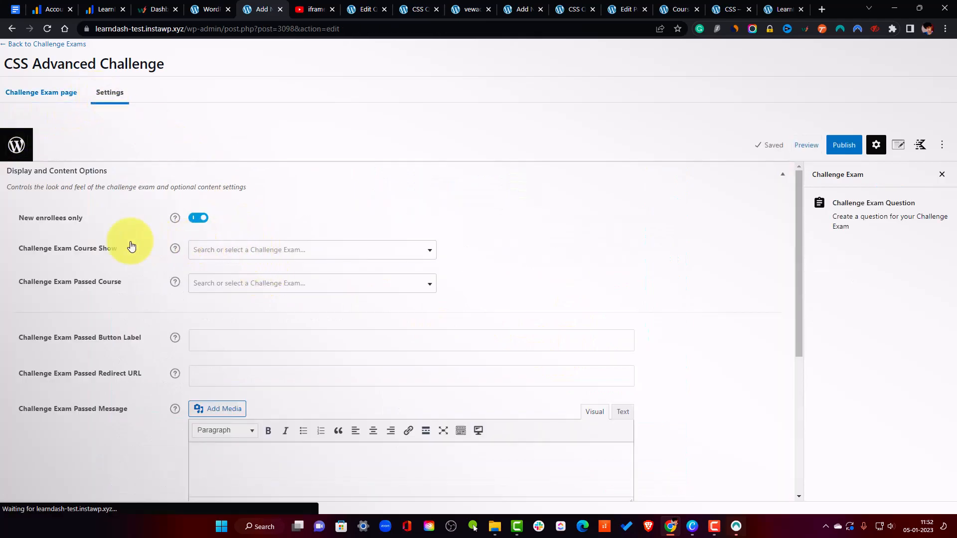
click(297, 250)
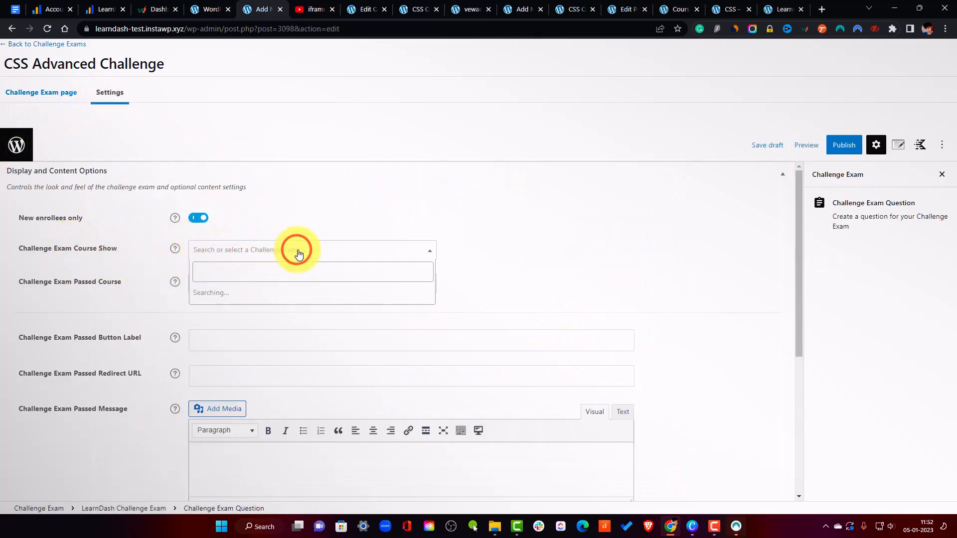
click(605, 254)
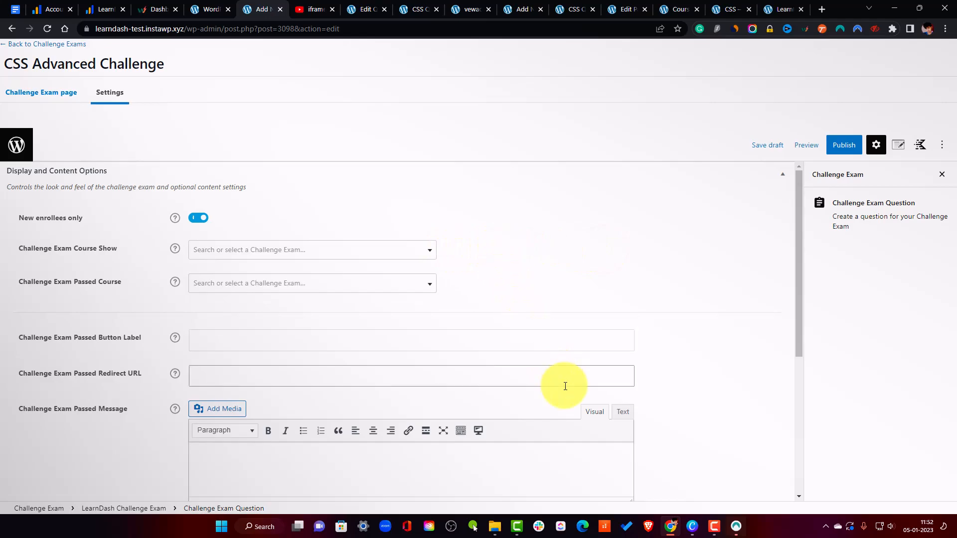
drag(800, 269, 816, 496)
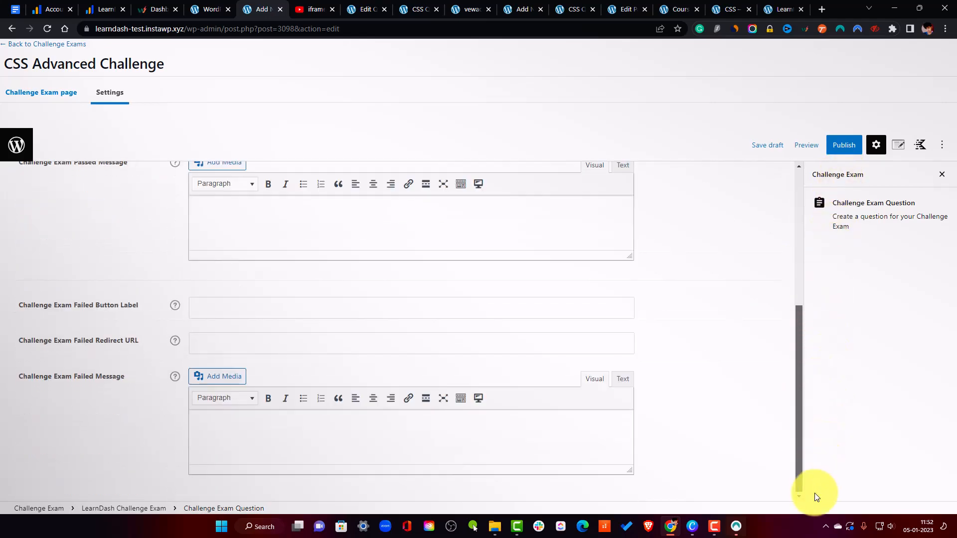
Leave the CSS Advanced Challenge editor and return to the list of challenge exams.
click(207, 8)
click(241, 9)
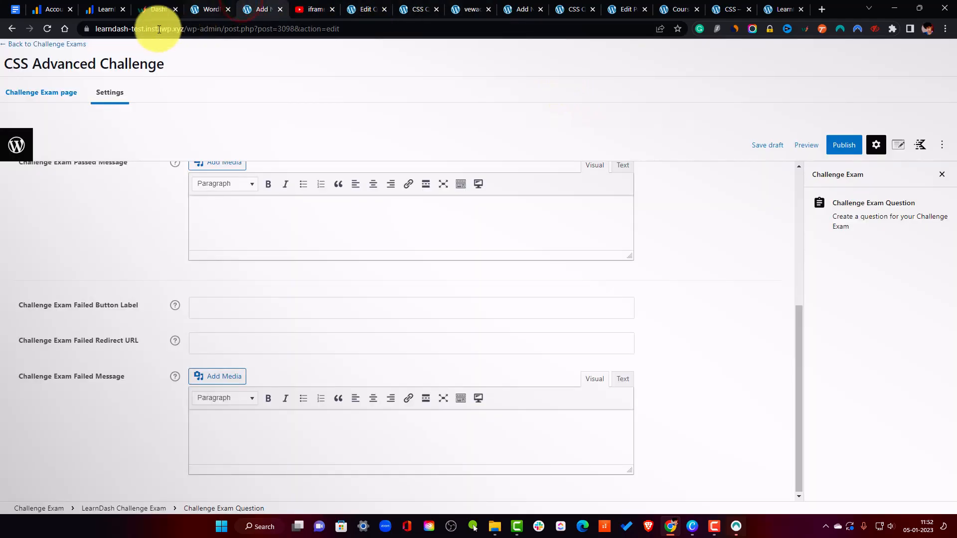
click(40, 44)
click(530, 91)
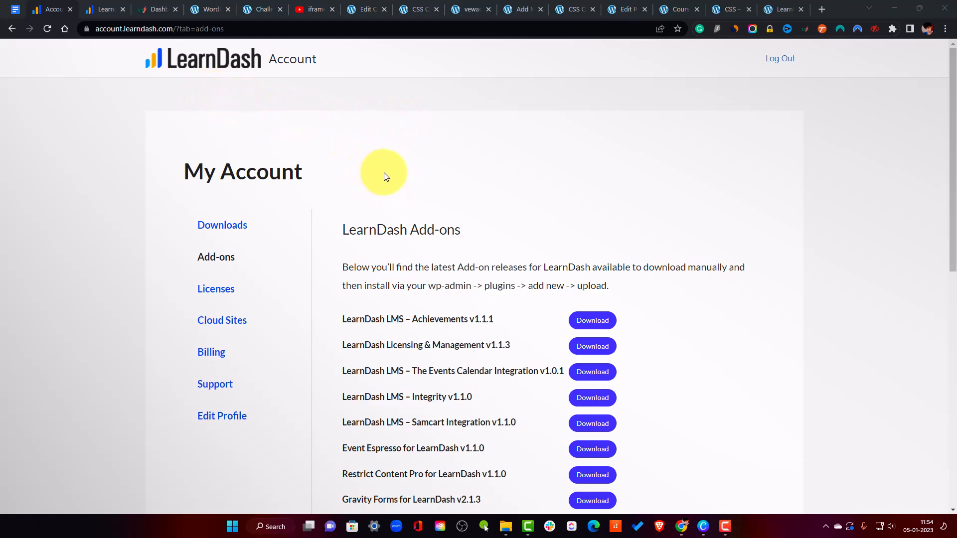
Look through the whole list of downloadable LearnDash add-ons in the LearnDash account.
drag(953, 132, 954, 355)
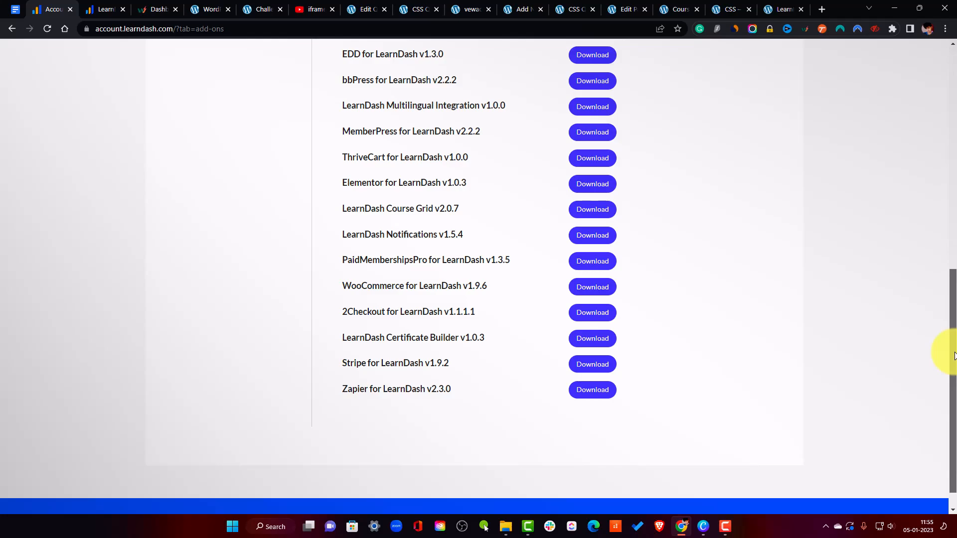
drag(954, 355, 955, 129)
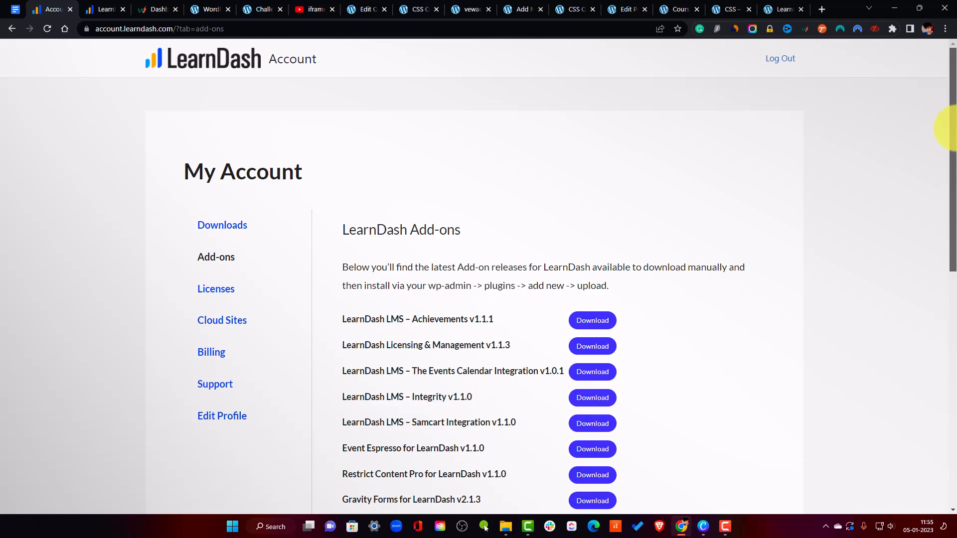
mouse_move(955, 131)
mouse_down()
mouse_move(955, 152)
mouse_move(955, 127)
mouse_up()
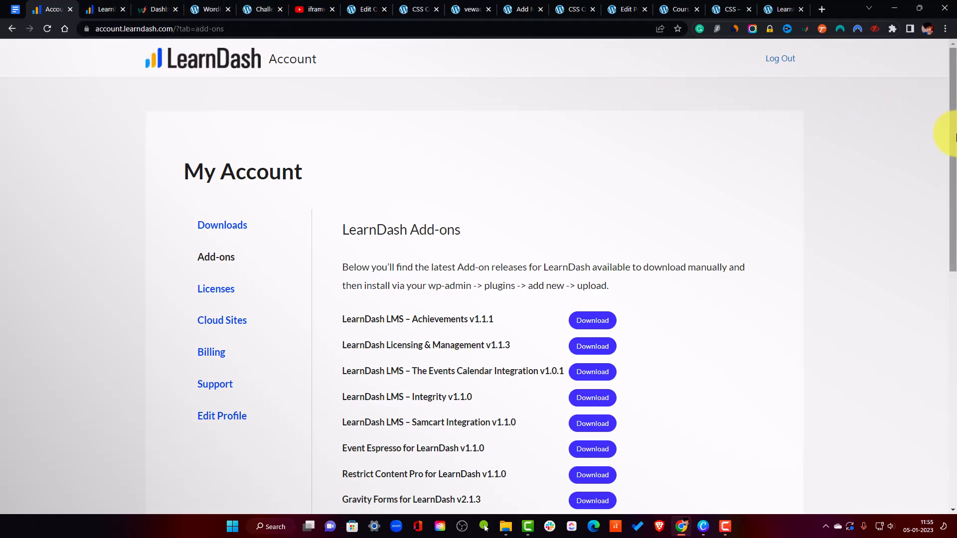
Open the LearnDash website's pricing page and compare the WordPress plugin's 1 Site, 10 Sites and Unlimited plans.
click(95, 9)
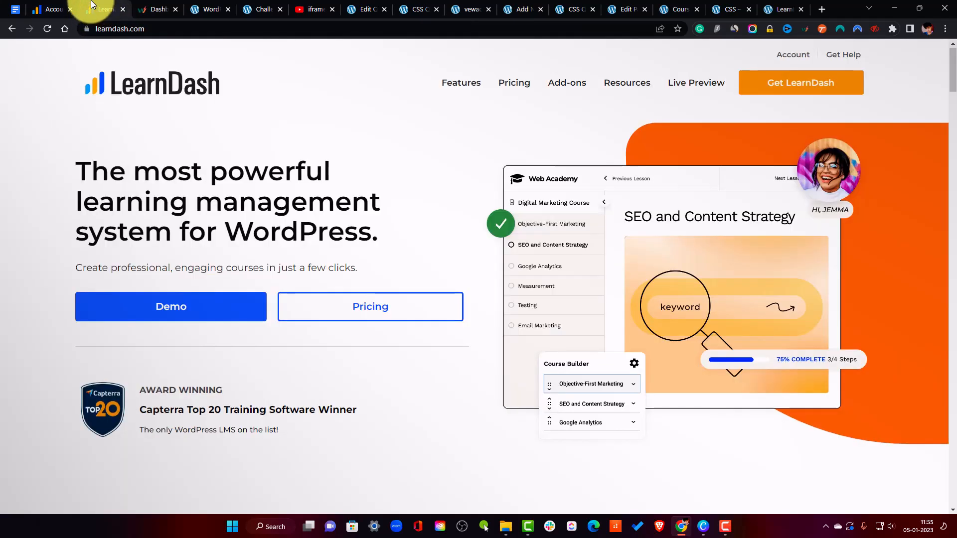
click(518, 83)
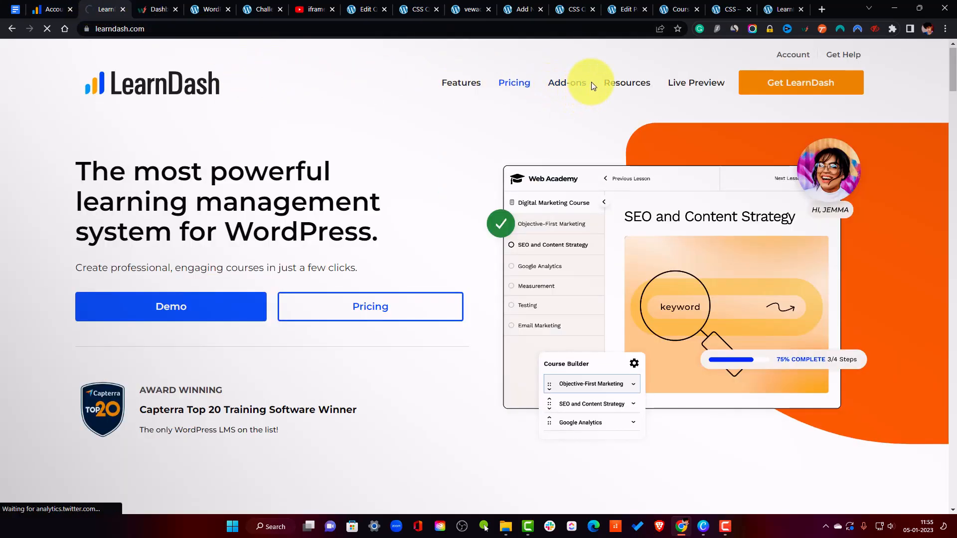
scroll(810, 209, down, 2)
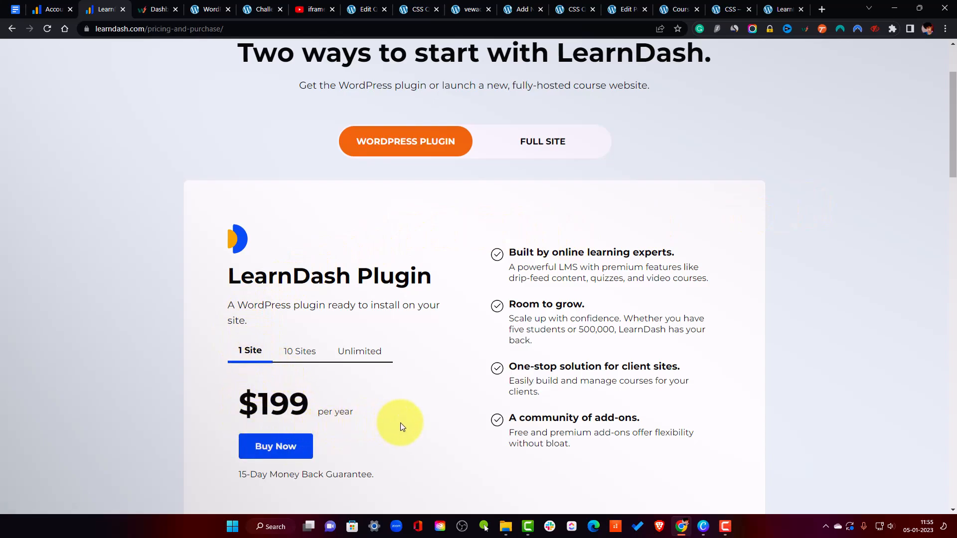
scroll(401, 423, down, 3)
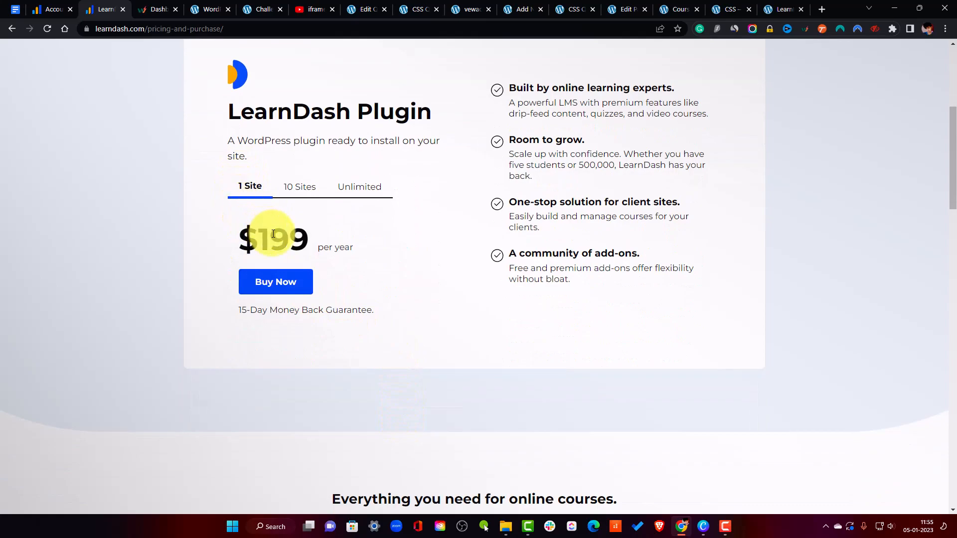
click(306, 194)
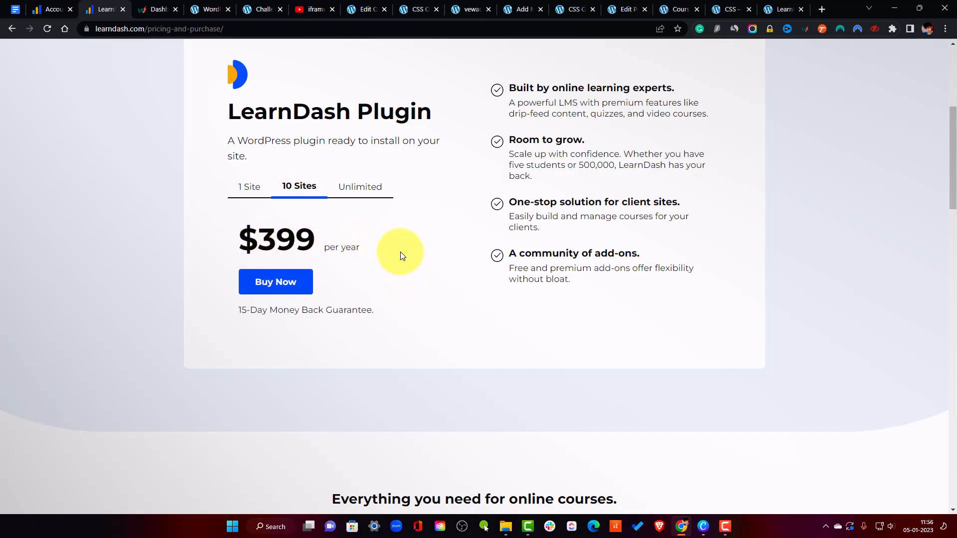
click(364, 192)
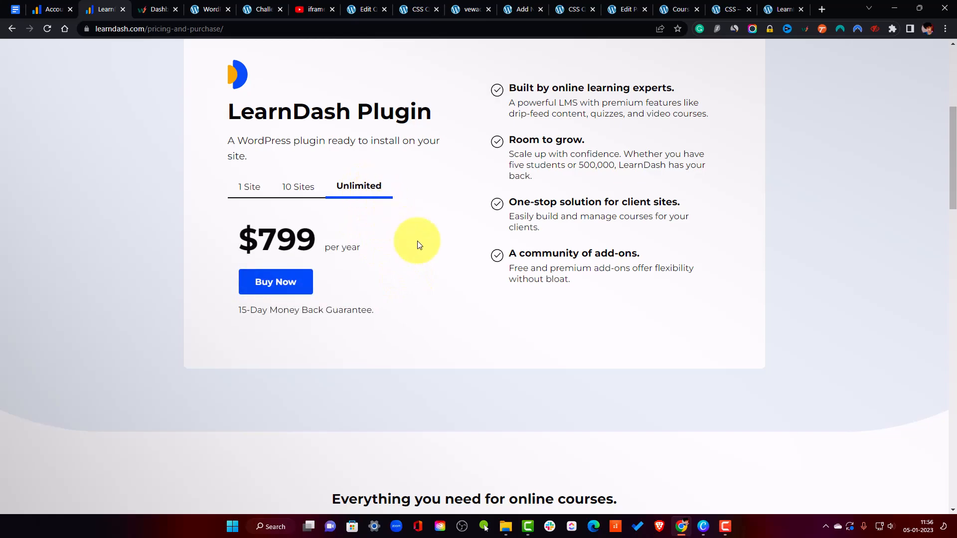
Switch the pricing page to the Full Site option and examine the LearnDash Cloud plan.
mouse_move(953, 177)
mouse_down()
mouse_move(953, 223)
mouse_move(955, 175)
mouse_up()
drag(953, 133, 946, 54)
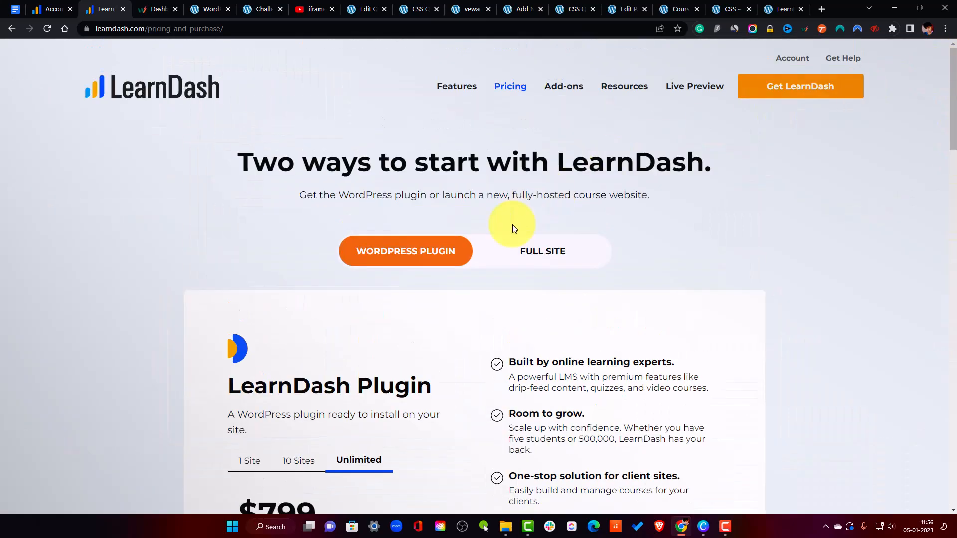
click(517, 252)
scroll(800, 235, down, 3)
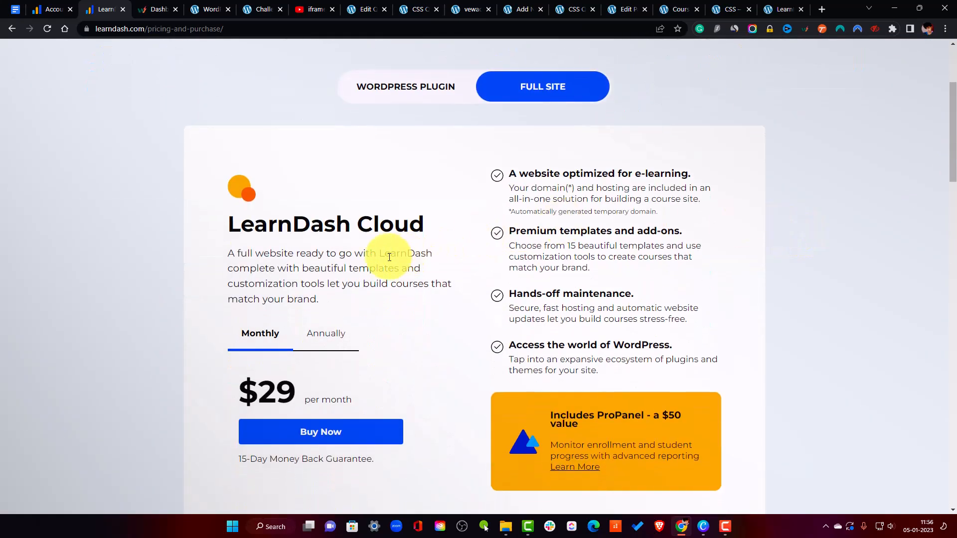
drag(223, 225, 422, 226)
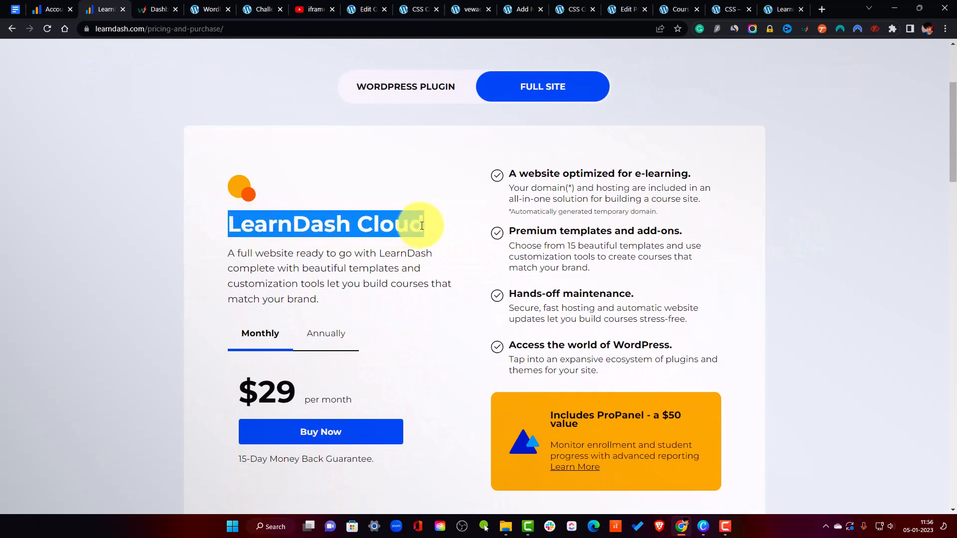
drag(953, 122, 954, 82)
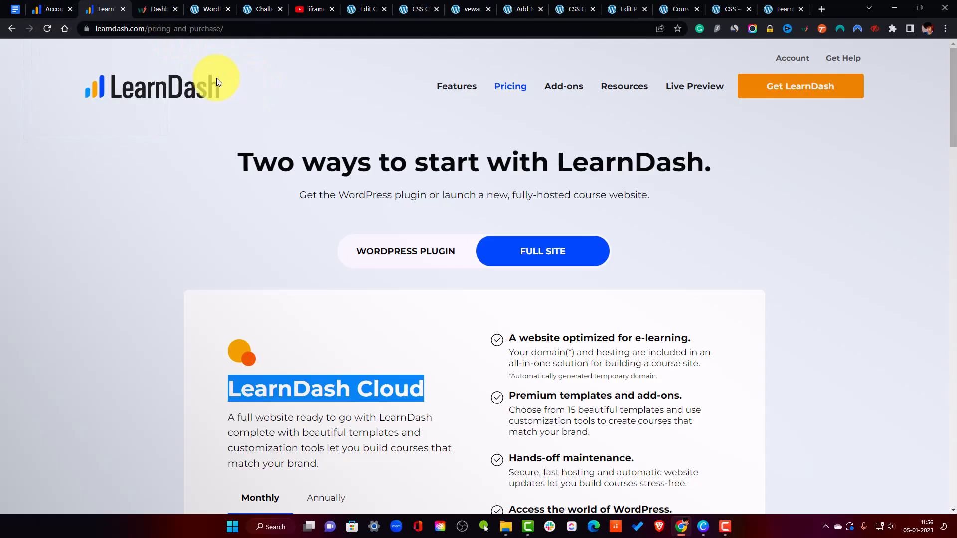
Go back to the LearnDash account's add-ons page.
click(49, 3)
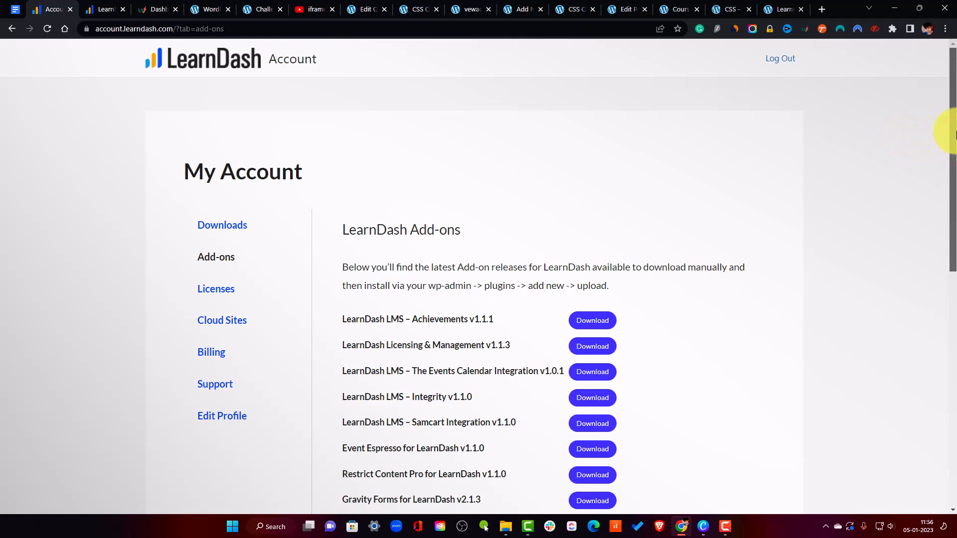
mouse_move(952, 130)
mouse_down()
mouse_move(952, 314)
mouse_move(952, 138)
mouse_up()
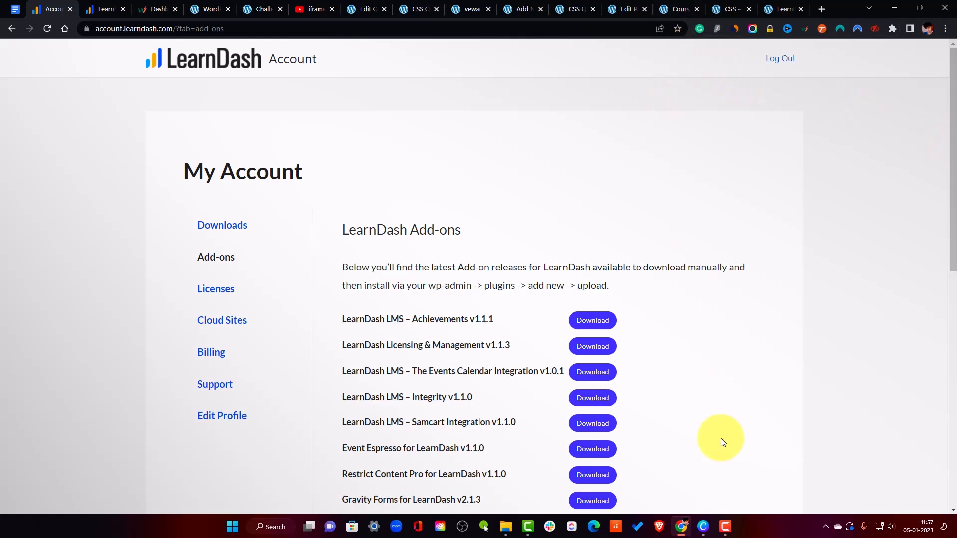
click(725, 527)
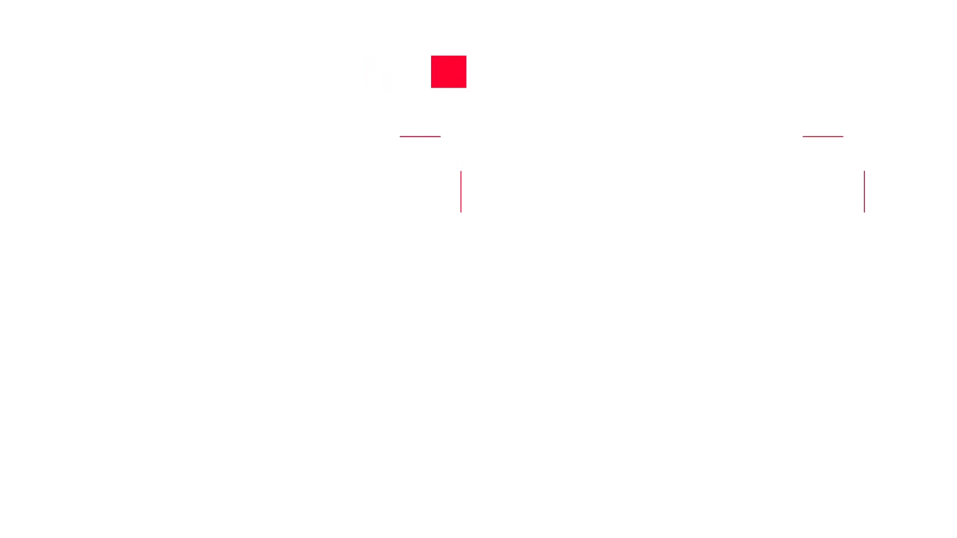